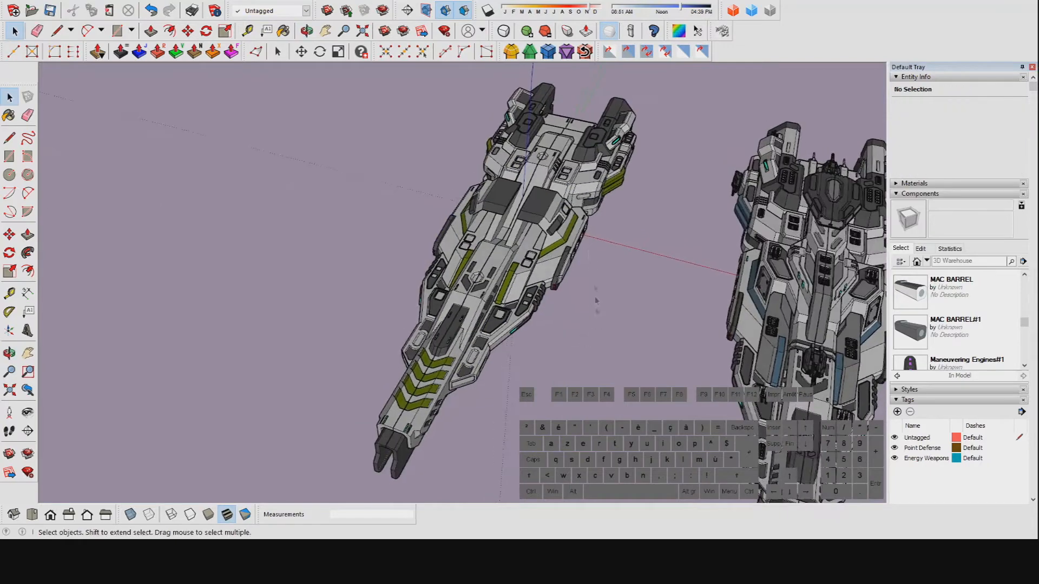
# Examine the two spaceships side by side from above, comparing their hulls
pyautogui.keyDown('shift'); pyautogui.moveTo(612, 249); pyautogui.dragTo(595, 259, button='middle'); pyautogui.keyUp('shift')
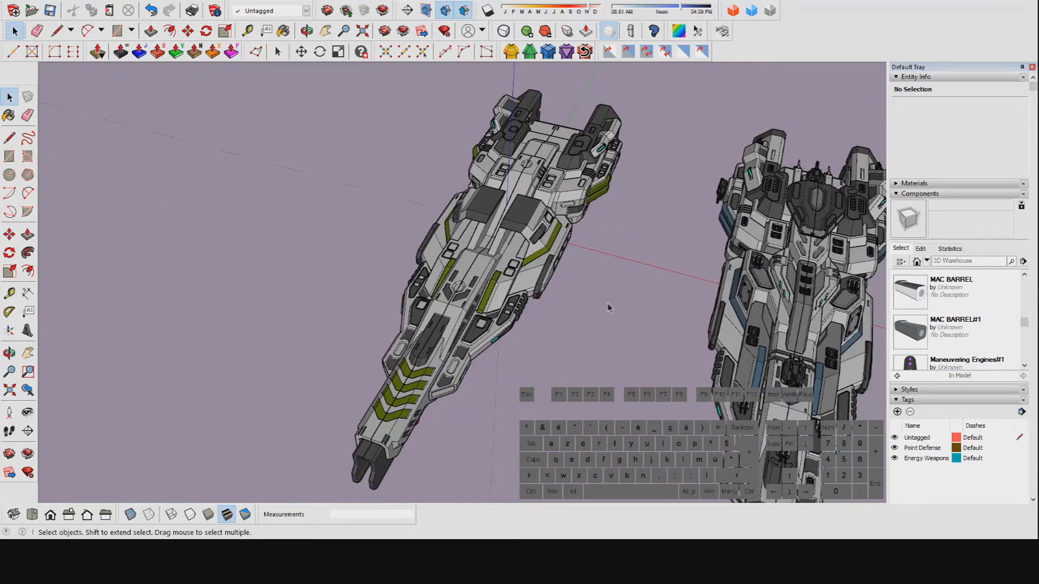
pyautogui.keyDown('shift'); pyautogui.moveTo(599, 304); pyautogui.dragTo(511, 224, button='middle'); pyautogui.keyUp('shift')
pyautogui.click(694, 247)
pyautogui.click(518, 228)
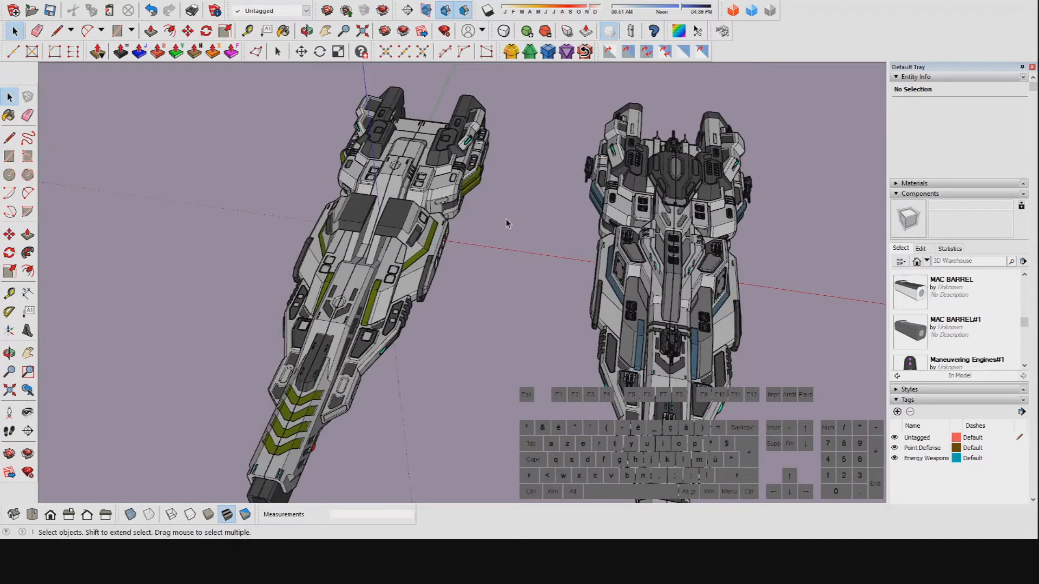
pyautogui.moveTo(506, 219); pyautogui.dragTo(508, 265, button='middle')
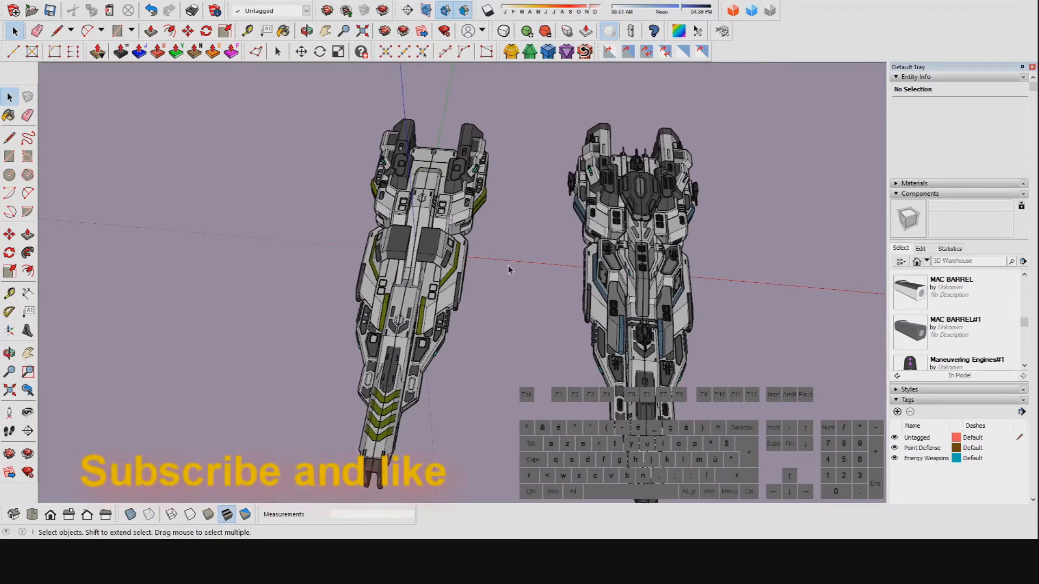
pyautogui.moveTo(508, 265); pyautogui.dragTo(399, 274, button='middle')
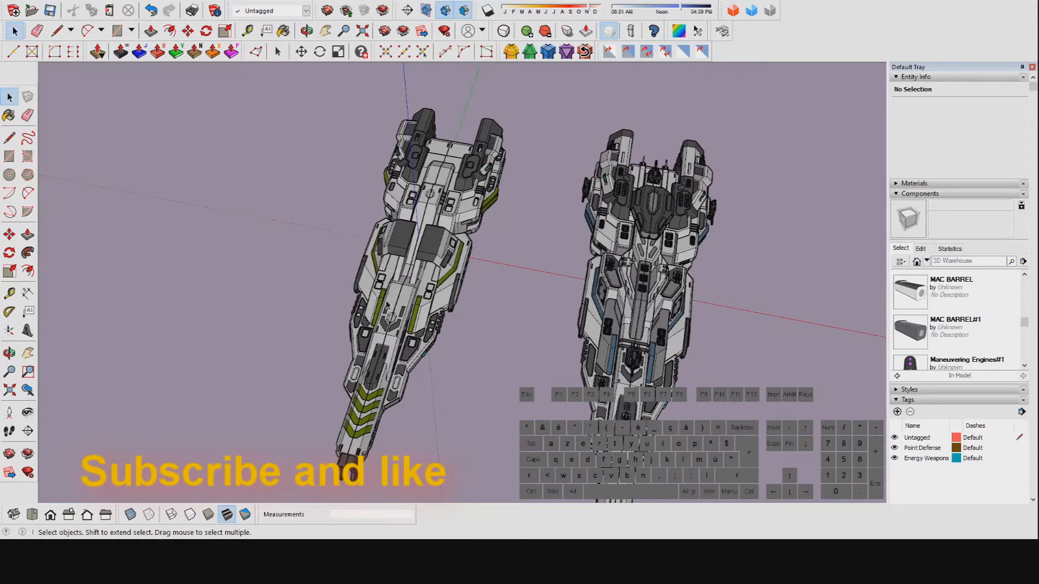
pyautogui.scroll(3, 388, 315)
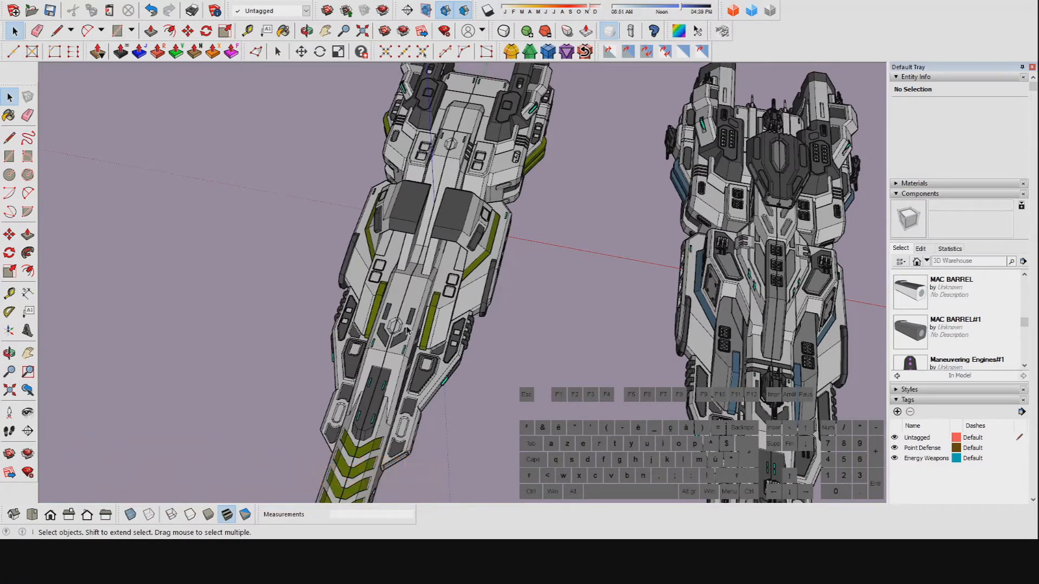
# Inspect the upper hull of the green-striped ship from the stern to the bow
pyautogui.moveTo(390, 331); pyautogui.dragTo(476, 250, button='middle')
pyautogui.scroll(3, 435, 228)
pyautogui.click(434, 228)
pyautogui.scroll(-3, 476, 250)
pyautogui.click(395, 231)
pyautogui.moveTo(395, 231); pyautogui.dragTo(401, 250, button='middle')
pyautogui.scroll(2, 503, 187)
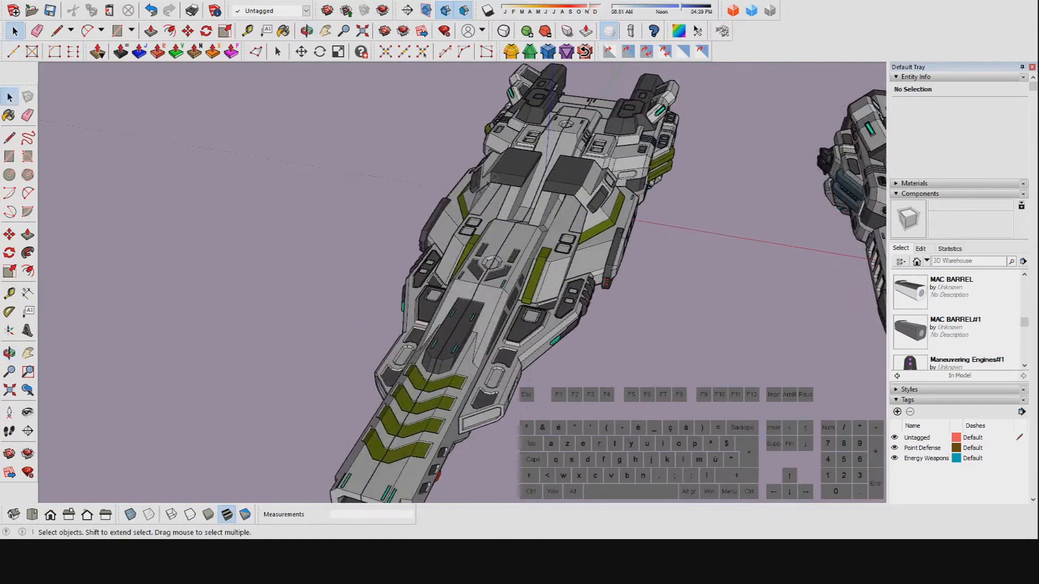
pyautogui.scroll(-1, 503, 187)
pyautogui.keyDown('shift'); pyautogui.moveTo(551, 230); pyautogui.dragTo(568, 239, button='middle'); pyautogui.keyUp('shift')
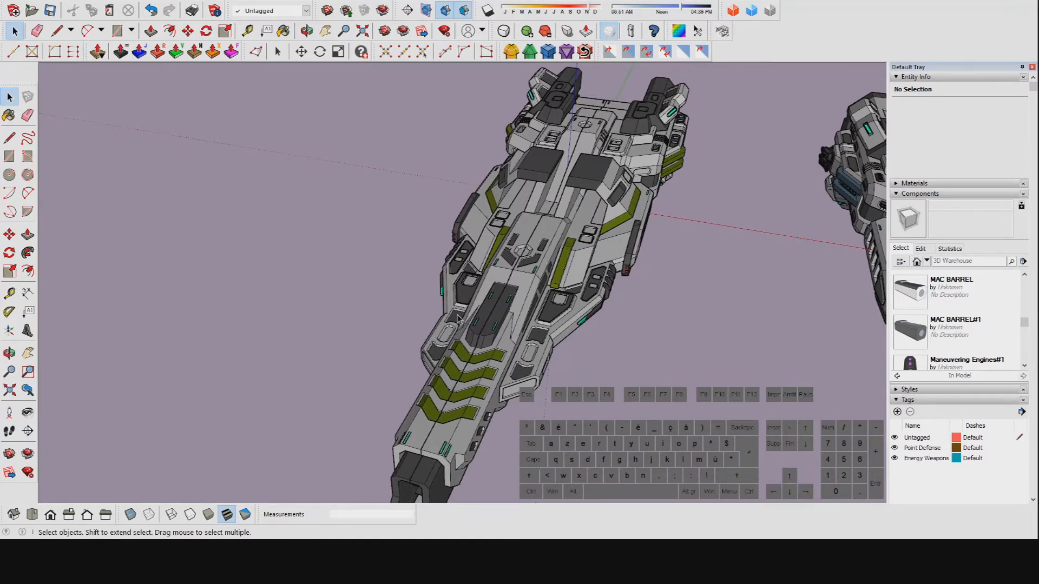
# Open the green-striped ship's group and examine its flank and bow from several angles
pyautogui.moveTo(565, 232); pyautogui.dragTo(565, 213, button='middle')
pyautogui.scroll(2, 496, 361)
pyautogui.moveTo(530, 300); pyautogui.dragTo(560, 284, button='middle')
pyautogui.moveTo(420, 268); pyautogui.dragTo(427, 269, button='middle')
pyautogui.scroll(-2, 480, 291)
pyautogui.moveTo(480, 291); pyautogui.dragTo(483, 300, button='middle')
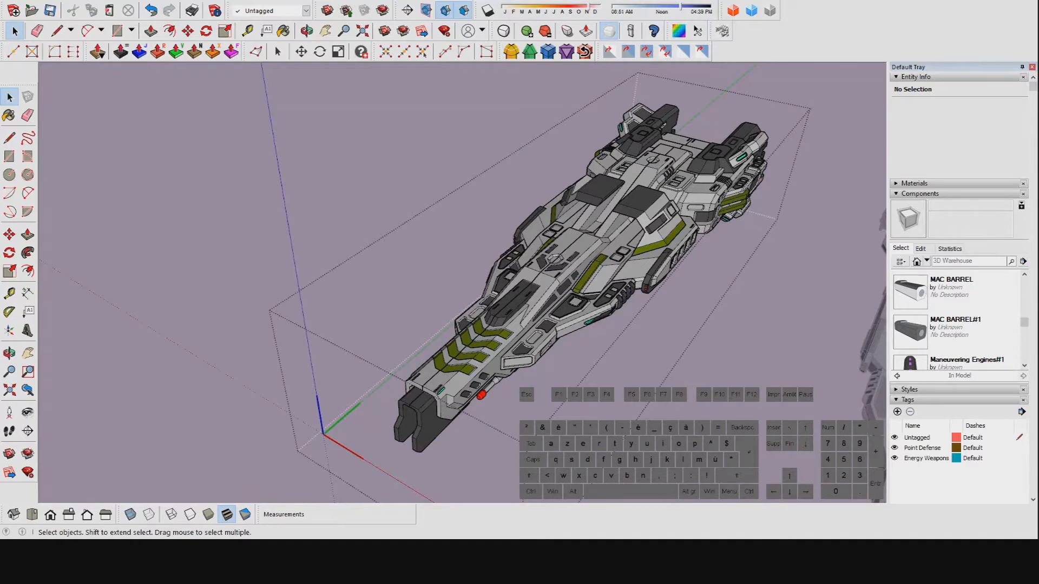
pyautogui.keyDown('shift'); pyautogui.moveTo(652, 243); pyautogui.dragTo(536, 264, button='middle'); pyautogui.keyUp('shift')
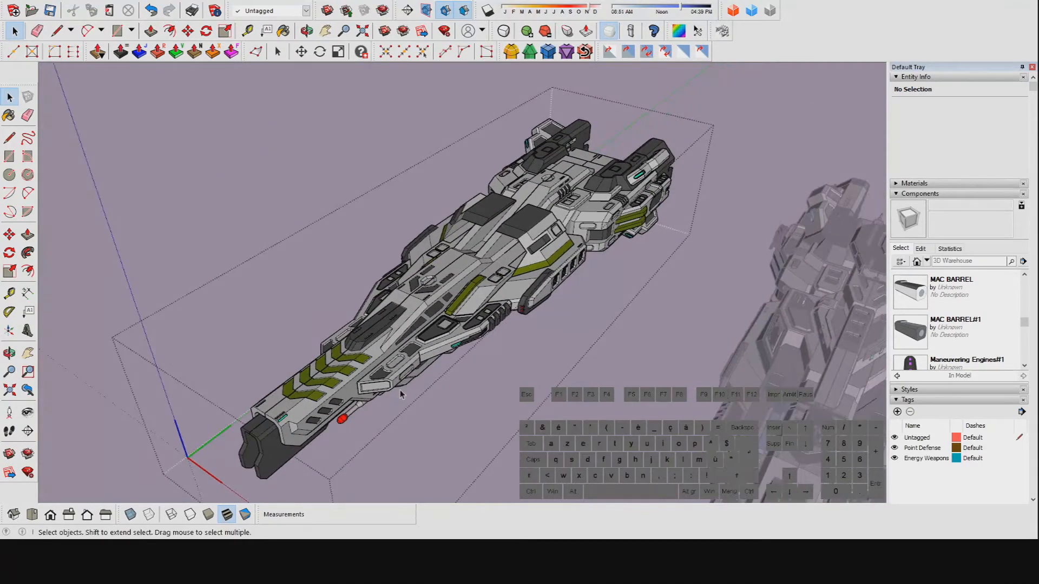
pyautogui.moveTo(320, 397); pyautogui.dragTo(654, 206, button='middle')
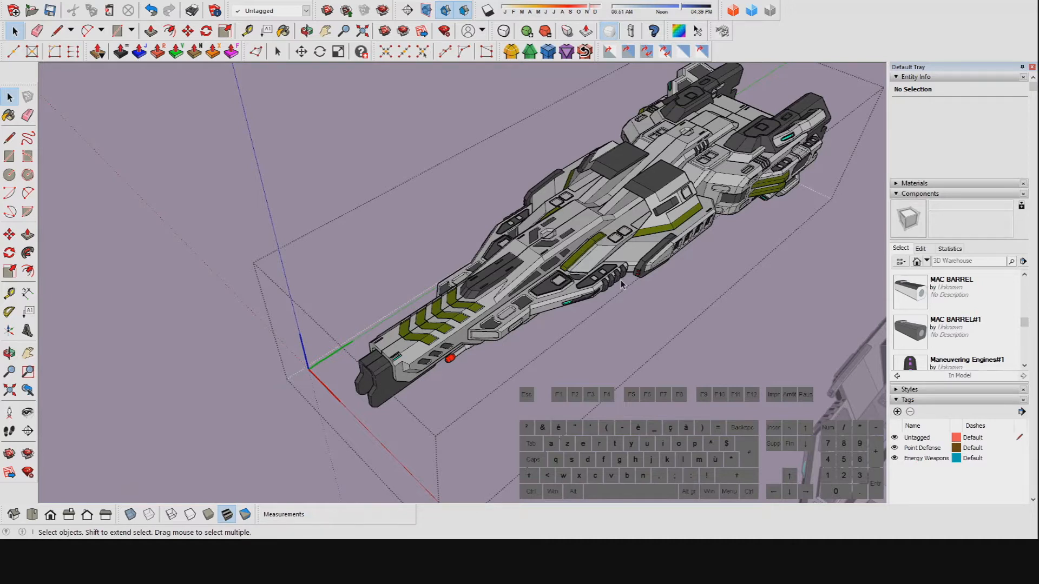
pyautogui.moveTo(563, 344); pyautogui.dragTo(419, 373, button='middle')
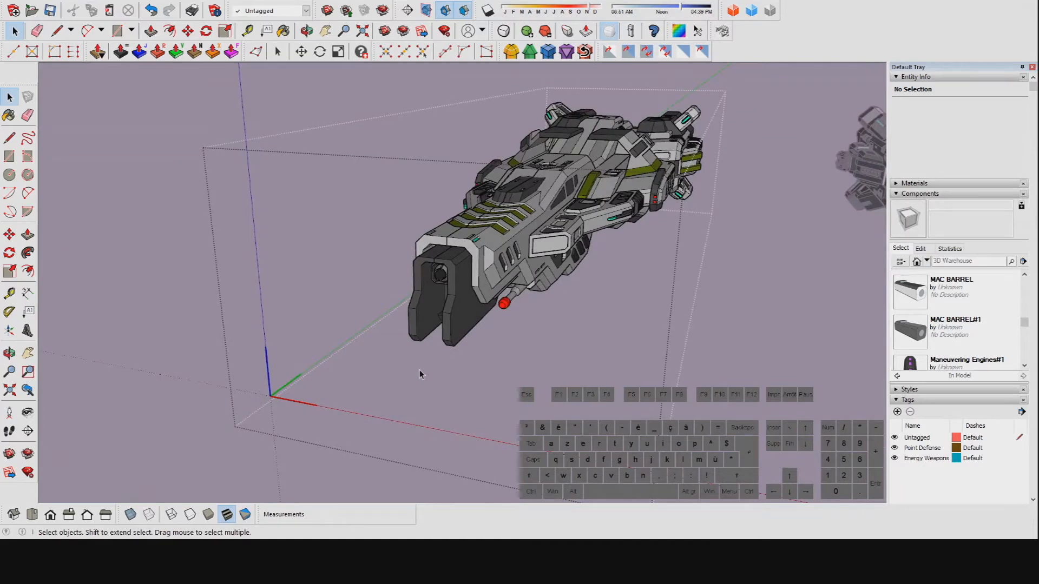
# Open the ship's nested groups down to the front side hull section with the recessed end panel
pyautogui.moveTo(480, 359); pyautogui.dragTo(460, 328, button='middle')
pyautogui.scroll(5, 473, 328)
pyautogui.doubleClick(473, 327)
pyautogui.scroll(-4, 473, 328)
pyautogui.scroll(2, 514, 303)
pyautogui.scroll(6, 558, 283)
pyautogui.scroll(-3, 524, 338)
pyautogui.doubleClick(540, 345)
pyautogui.scroll(-2, 541, 345)
pyautogui.scroll(4, 533, 346)
pyautogui.click(512, 297)
pyautogui.scroll(3, 512, 298)
pyautogui.tripleClick(510, 312)
pyautogui.click(540, 286)
pyautogui.scroll(2, 541, 295)
pyautogui.click(592, 260)
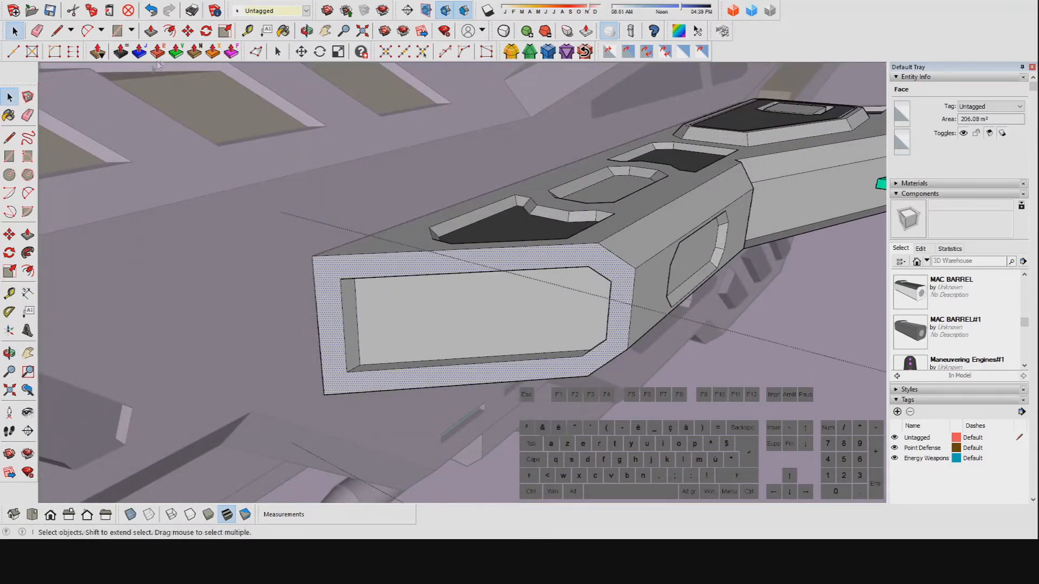
pyautogui.click(175, 54)
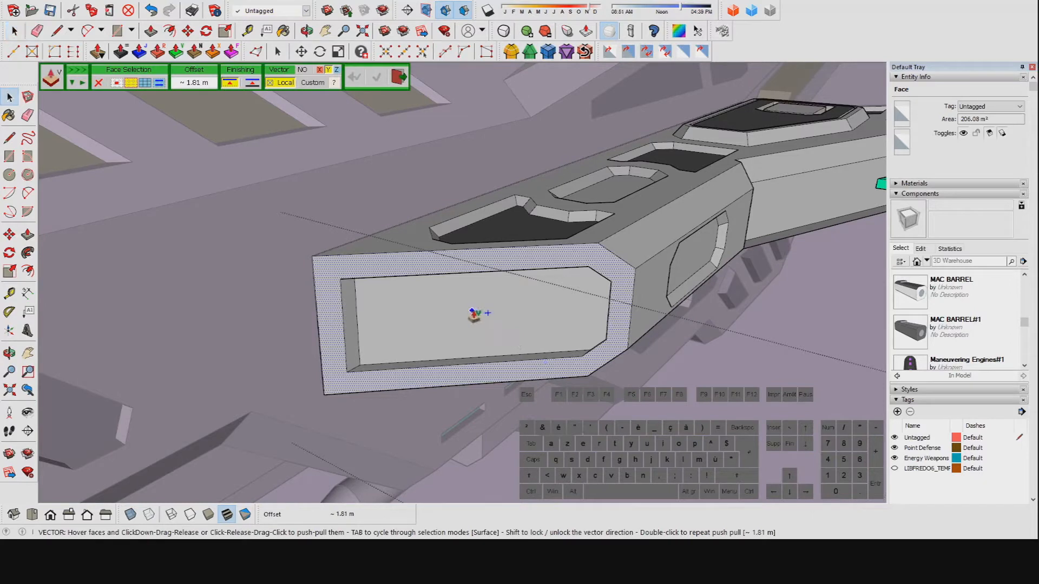
pyautogui.press('space')
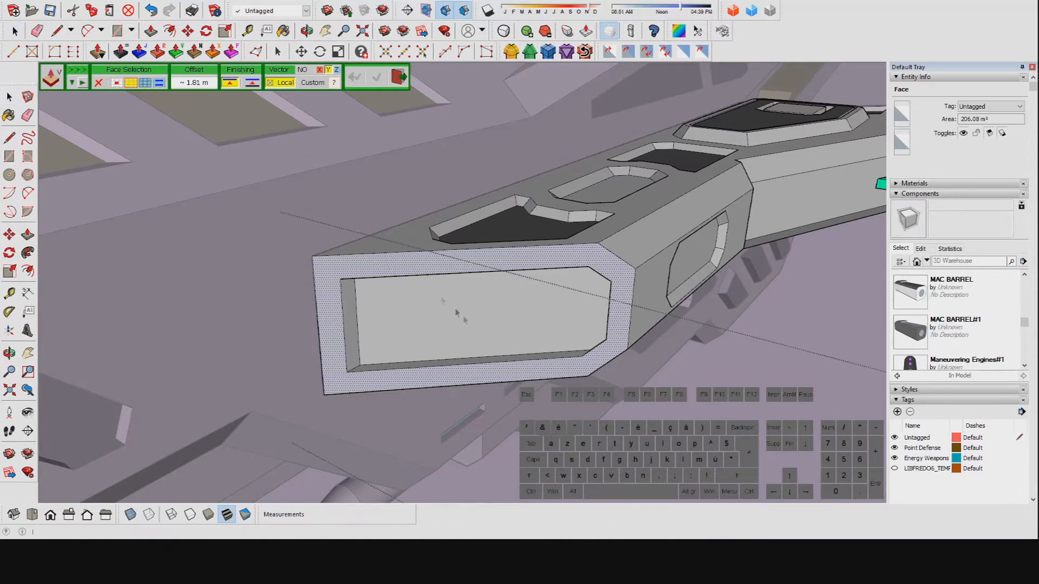
# Push-pull the inner face of the side hull section's end recess by about 0.04 m with the Vector push-pull tool
pyautogui.click(461, 321)
pyautogui.click(178, 51)
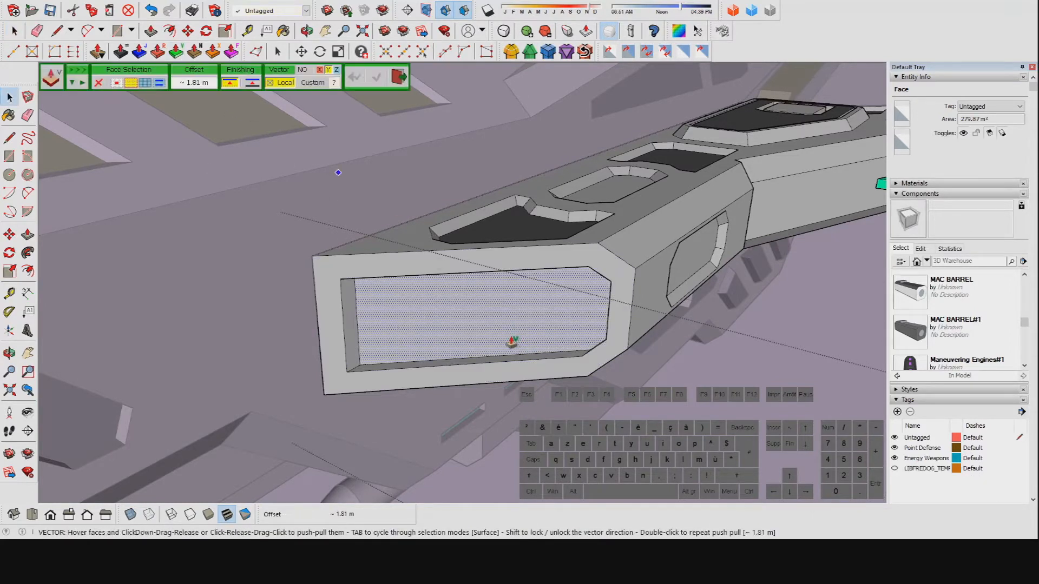
pyautogui.click(489, 318)
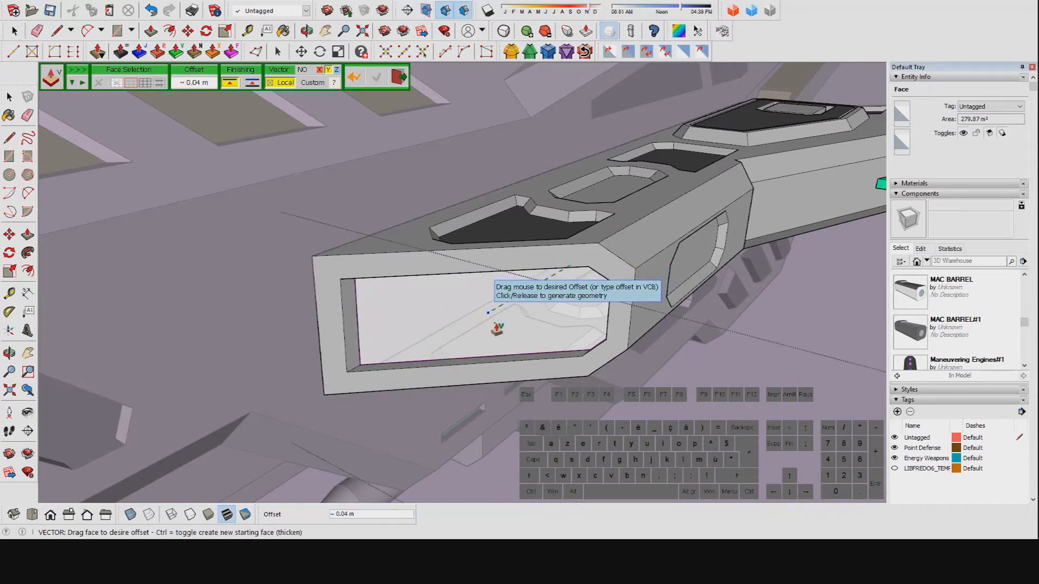
pyautogui.click(497, 328)
pyautogui.press('space')
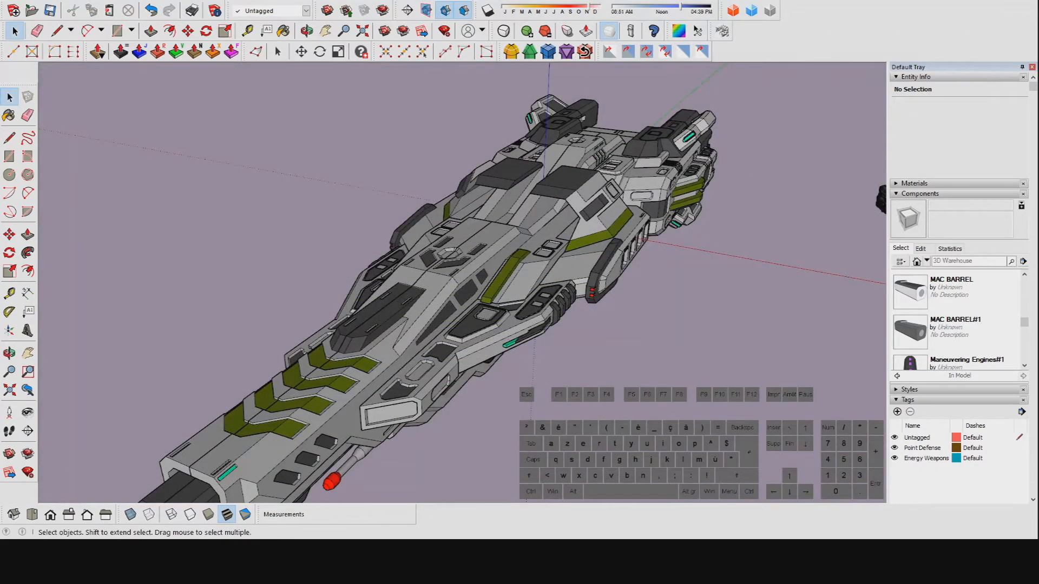
# Open the nested groups of the side hull section at the elongated octagonal recess on its top surface
pyautogui.scroll(5, 392, 408)
pyautogui.keyDown('shift'); pyautogui.moveTo(422, 434); pyautogui.dragTo(550, 357, button='middle'); pyautogui.keyUp('shift')
pyautogui.scroll(3, 609, 263)
pyautogui.keyDown('shift'); pyautogui.moveTo(608, 264); pyautogui.dragTo(417, 290, button='middle'); pyautogui.keyUp('shift')
pyautogui.doubleClick(475, 351)
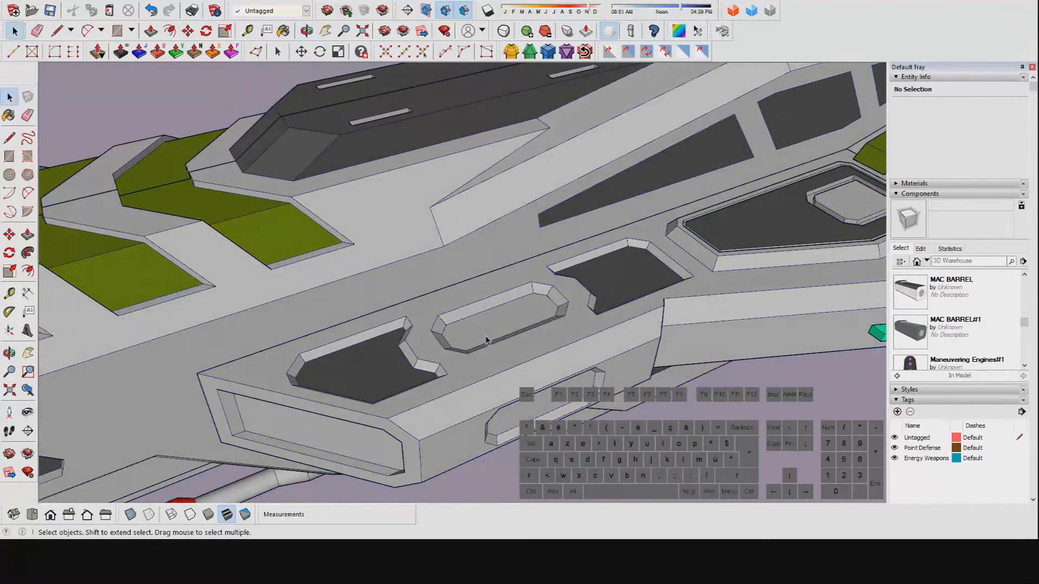
pyautogui.doubleClick(486, 341)
pyautogui.click(486, 340)
pyautogui.scroll(5, 486, 340)
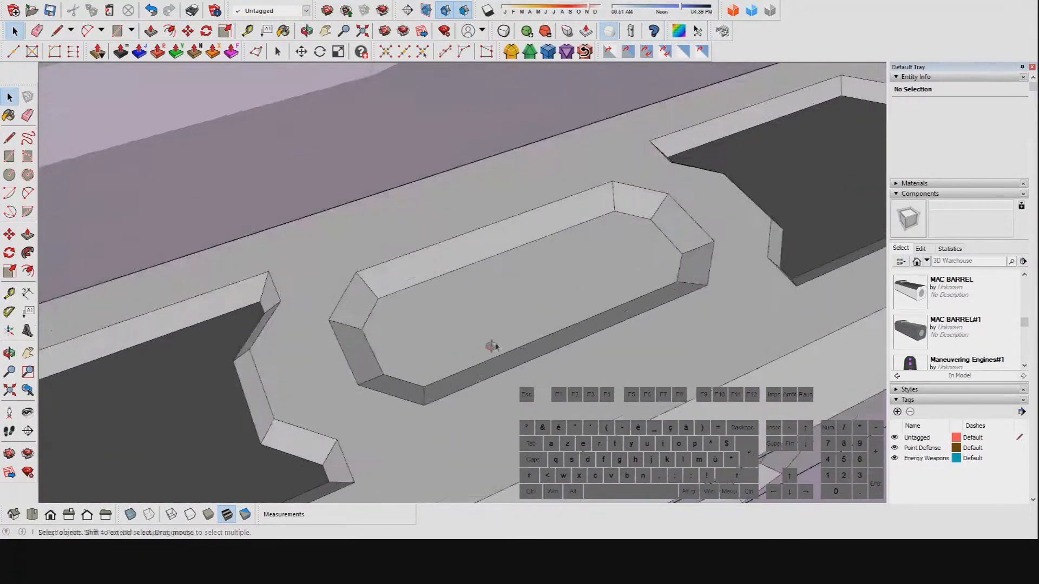
pyautogui.moveTo(491, 346); pyautogui.dragTo(456, 368, button='middle')
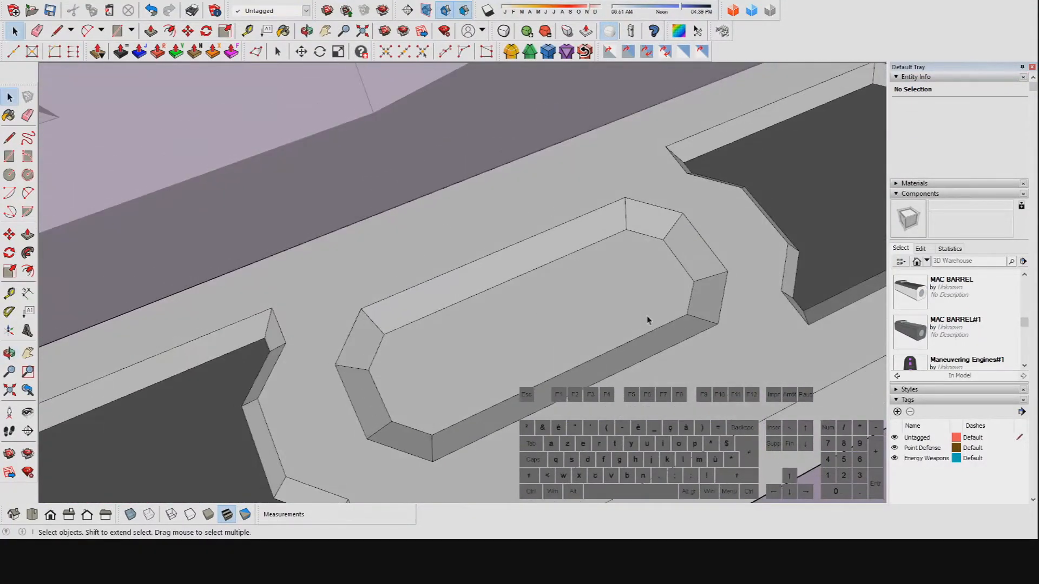
# Try to move the floor face of the elongated top recess by about 0.61 m with Auto-fold toggled
pyautogui.moveTo(647, 319); pyautogui.dragTo(622, 266, button='middle')
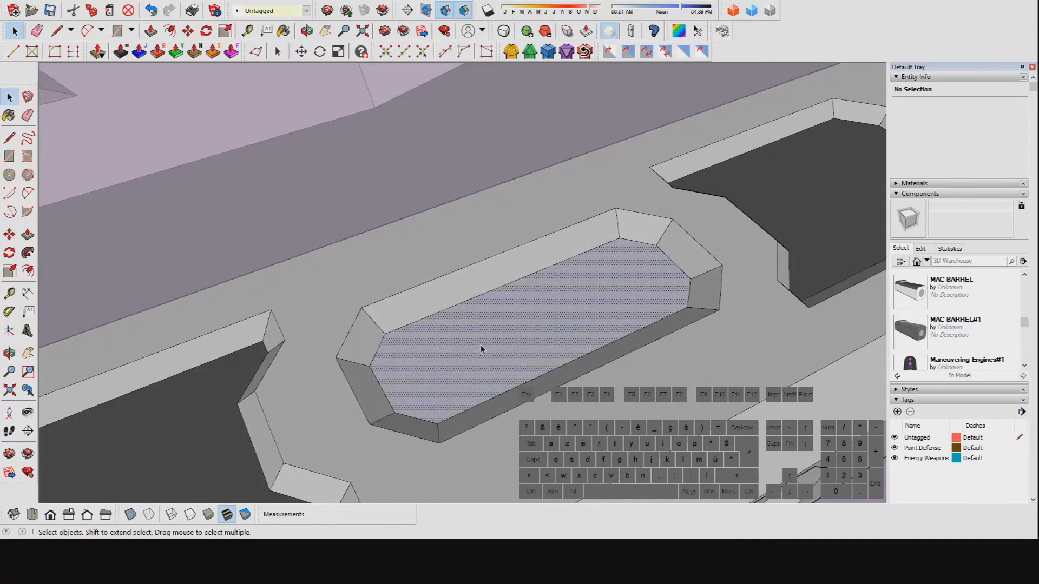
pyautogui.moveTo(481, 345); pyautogui.dragTo(529, 325, button='middle')
pyautogui.moveTo(422, 316); pyautogui.dragTo(518, 230, button='middle')
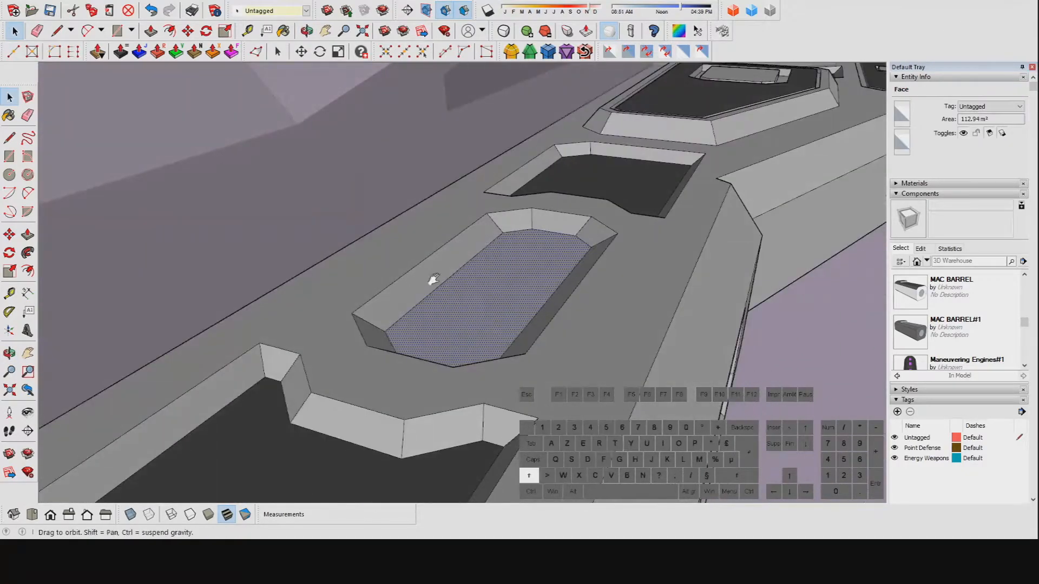
pyautogui.keyDown('shift'); pyautogui.moveTo(437, 284); pyautogui.dragTo(488, 286, button='middle'); pyautogui.keyUp('shift')
pyautogui.scroll(3, 489, 287)
pyautogui.click(190, 33)
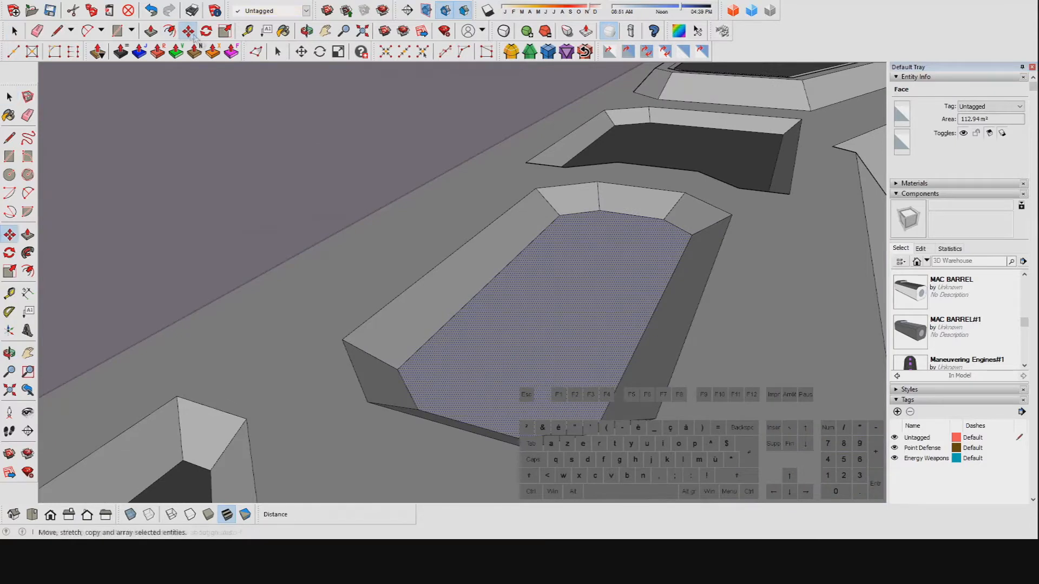
pyautogui.scroll(-2, 474, 301)
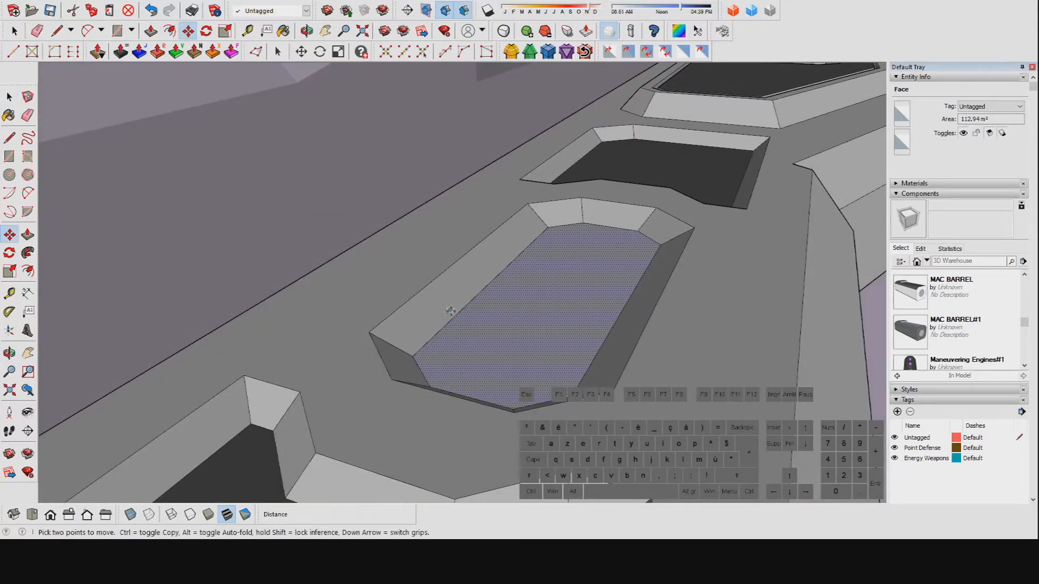
pyautogui.press('alt')
pyautogui.click(448, 321)
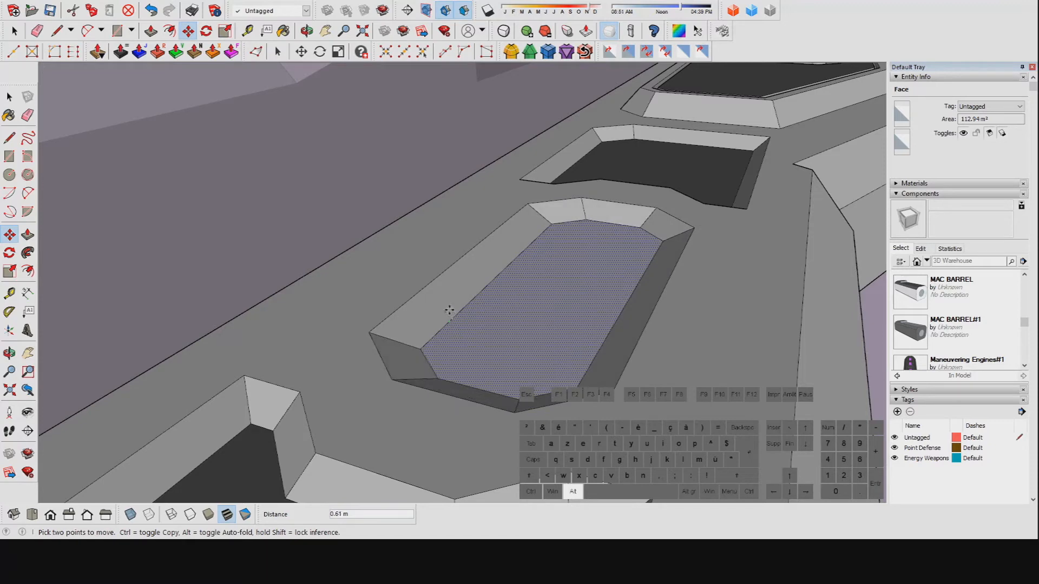
pyautogui.click(446, 316)
pyautogui.keyDown('ctrl'); pyautogui.moveTo(453, 321); pyautogui.dragTo(494, 336, button='middle'); pyautogui.keyUp('ctrl')
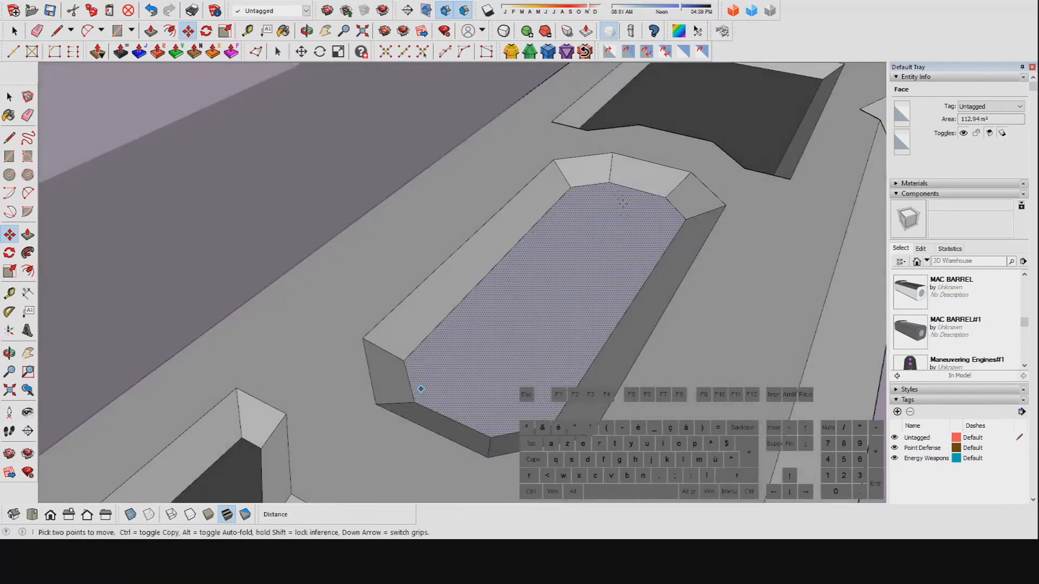
pyautogui.moveTo(626, 260); pyautogui.dragTo(599, 289, button='middle')
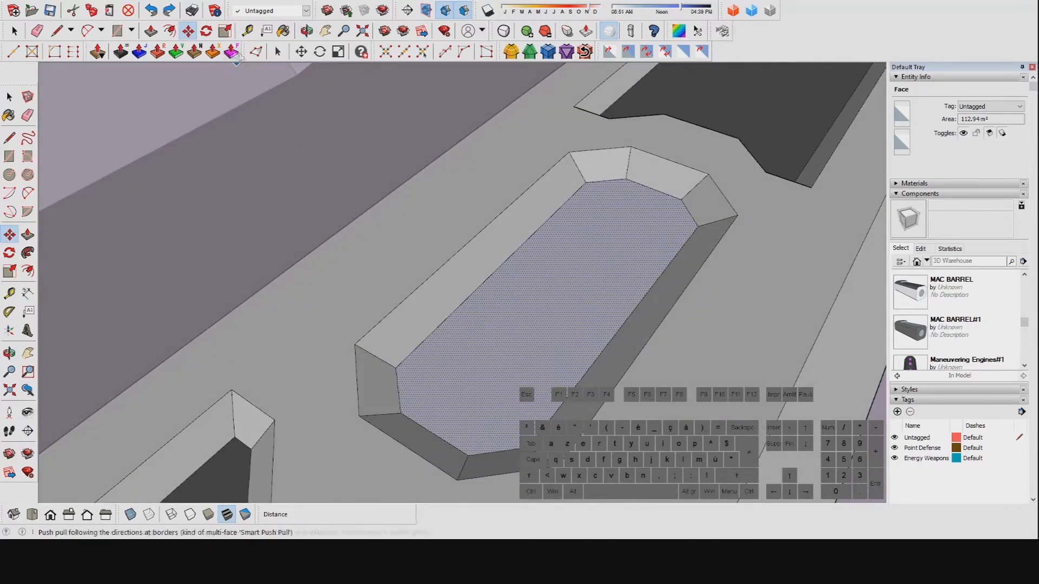
pyautogui.click(21, 34)
# Inspect the side hull section's top, side and underside recesses from several angles
pyautogui.scroll(-5, 258, 143)
pyautogui.moveTo(500, 319); pyautogui.dragTo(545, 273, button='middle')
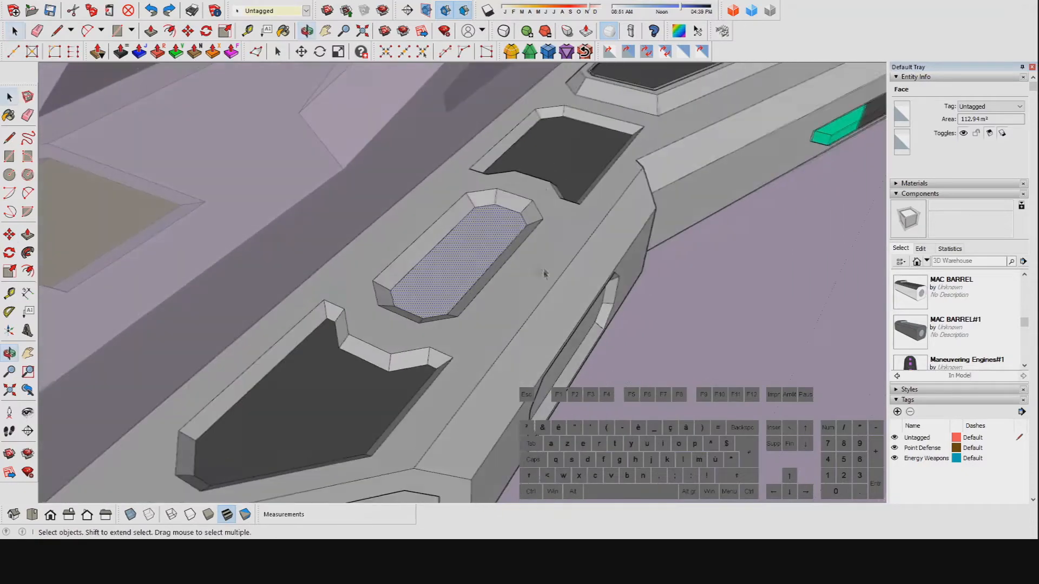
pyautogui.moveTo(373, 225); pyautogui.dragTo(445, 375, button='middle')
pyautogui.moveTo(382, 192); pyautogui.dragTo(429, 219, button='middle')
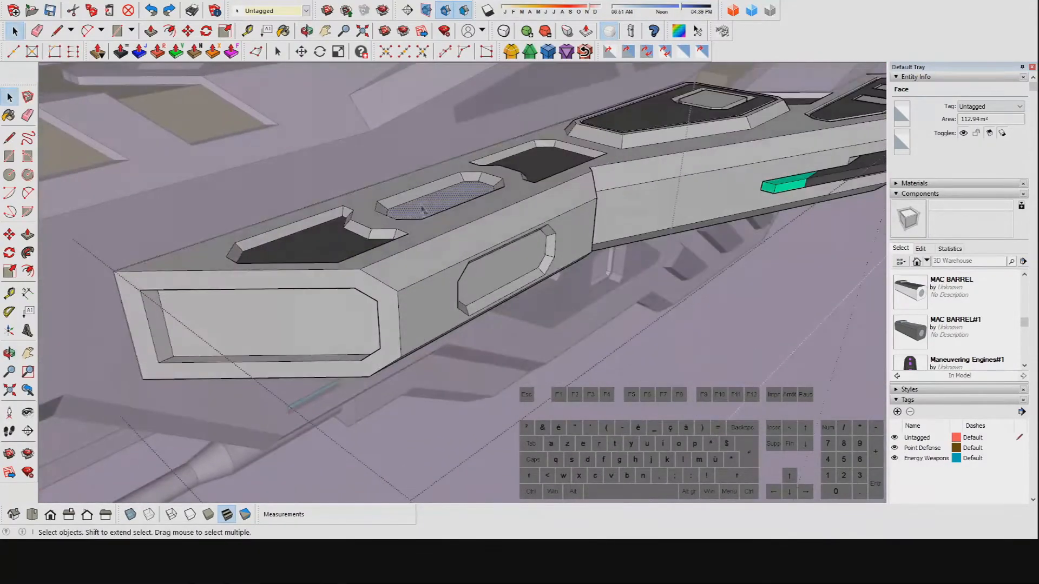
pyautogui.moveTo(520, 252); pyautogui.dragTo(423, 377, button='middle')
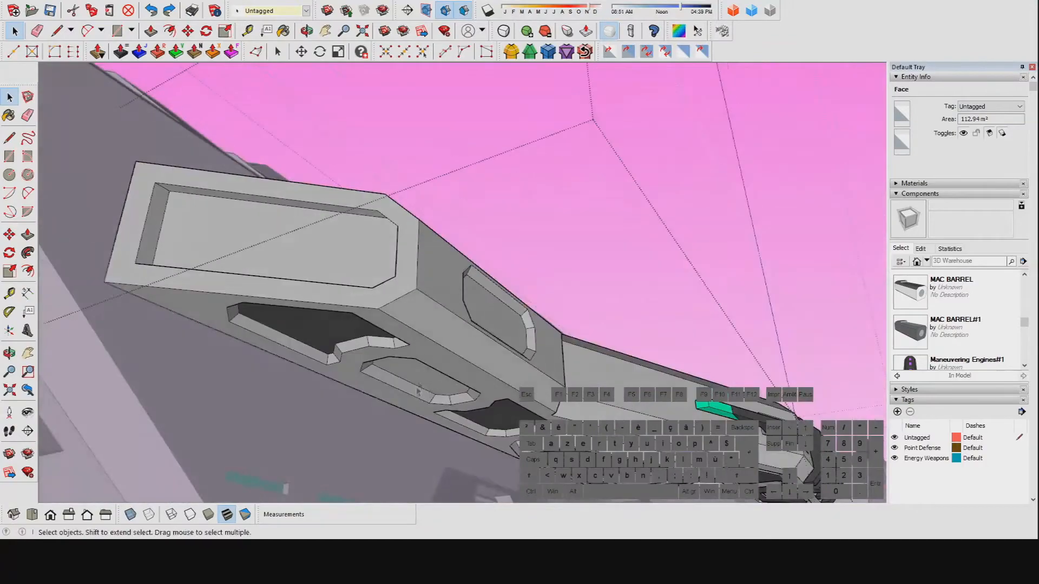
pyautogui.moveTo(566, 308); pyautogui.dragTo(529, 475, button='middle')
pyautogui.scroll(-2, 491, 319)
# Leave the nested groups of the side hull section and return to editing the whole ship's group
pyautogui.click(619, 356)
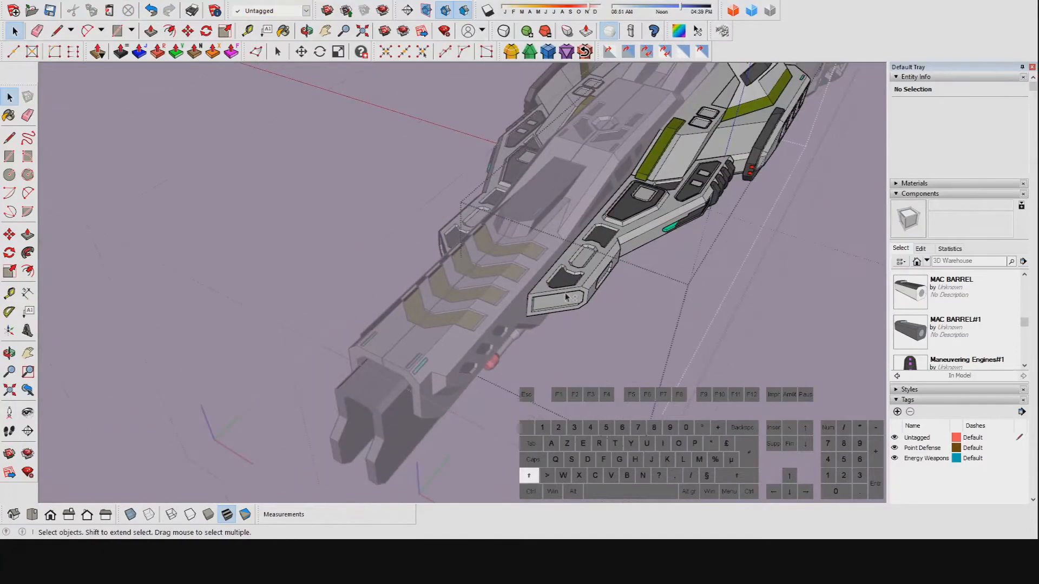
pyautogui.keyDown('shift'); pyautogui.moveTo(506, 381); pyautogui.dragTo(490, 383, button='middle'); pyautogui.keyUp('shift')
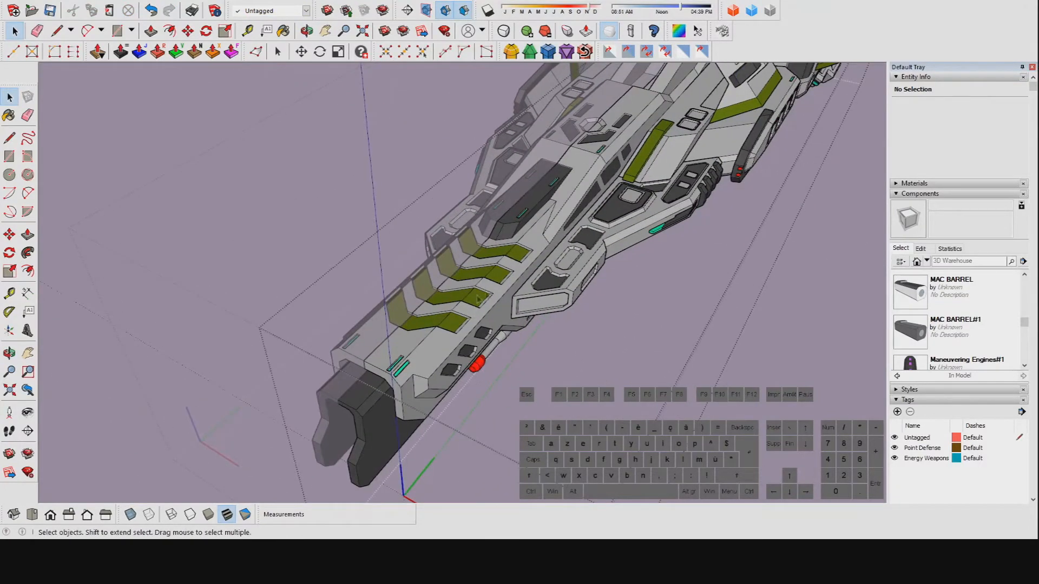
pyautogui.keyDown('shift'); pyautogui.moveTo(527, 297); pyautogui.dragTo(531, 375, button='middle'); pyautogui.keyUp('shift')
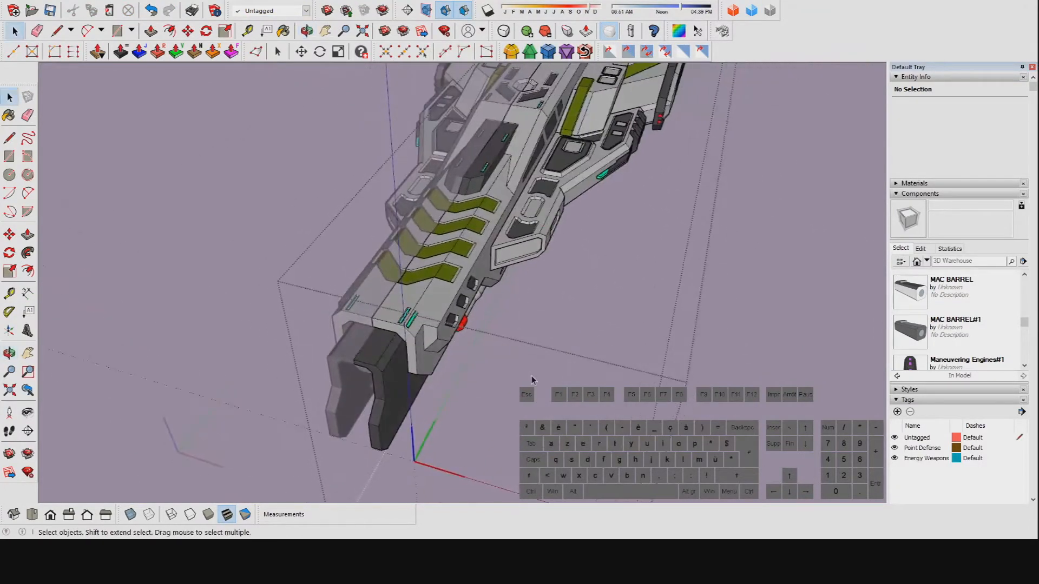
pyautogui.click(531, 376)
pyautogui.scroll(-2, 480, 337)
pyautogui.scroll(2, 479, 337)
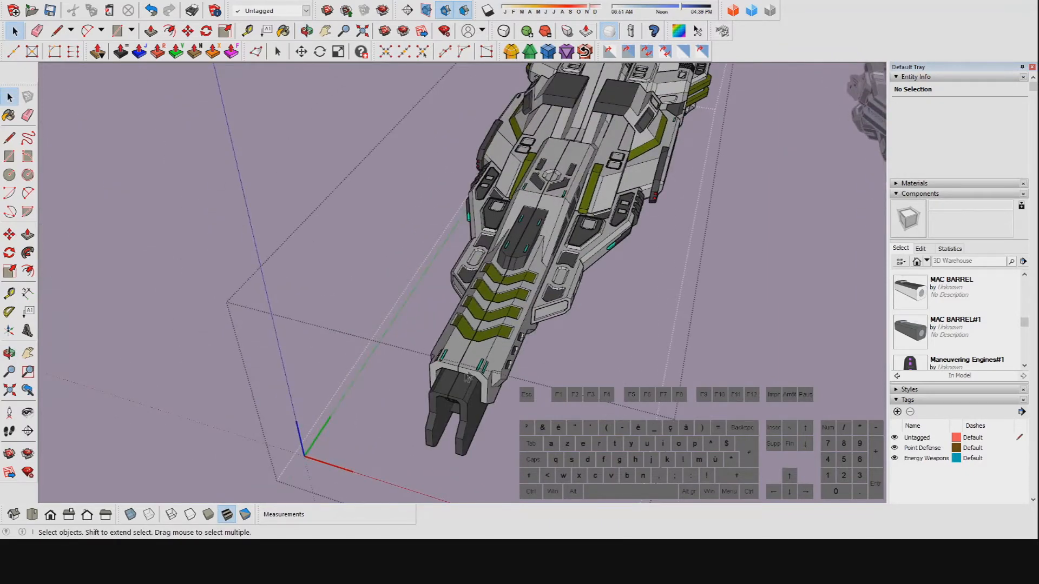
pyautogui.moveTo(430, 384); pyautogui.dragTo(417, 325, button='middle')
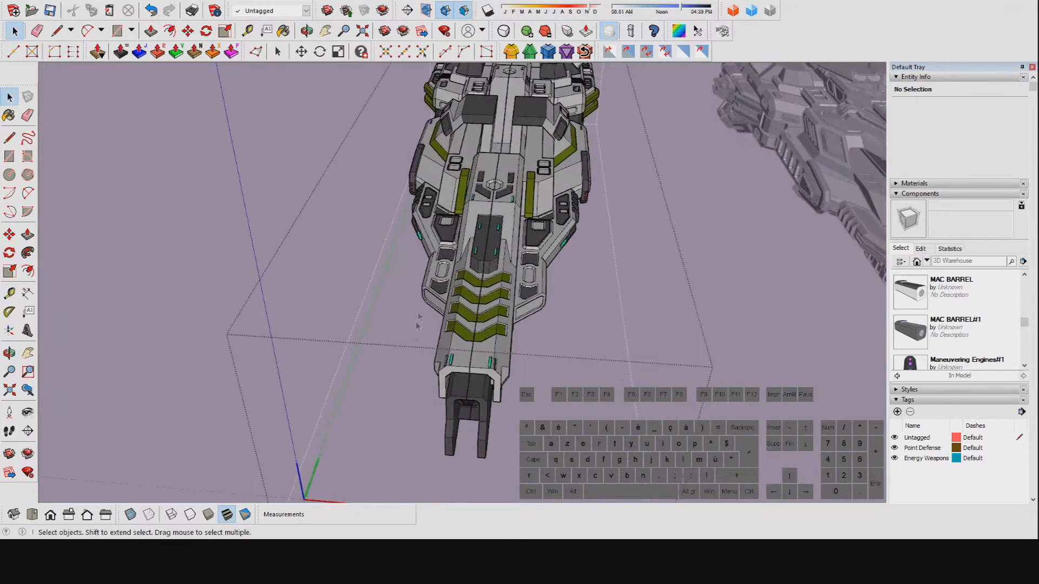
# Examine the green-striped ship from its bow along the side hull towards the stern
pyautogui.moveTo(472, 396); pyautogui.dragTo(397, 422, button='middle')
pyautogui.keyDown('shift'); pyautogui.moveTo(683, 210); pyautogui.dragTo(543, 412, button='middle'); pyautogui.keyUp('shift')
pyautogui.scroll(-2, 571, 288)
pyautogui.moveTo(571, 288); pyautogui.dragTo(460, 243, button='middle')
pyautogui.scroll(2, 555, 229)
pyautogui.keyDown('shift'); pyautogui.moveTo(619, 306); pyautogui.dragTo(474, 311, button='middle'); pyautogui.keyUp('shift')
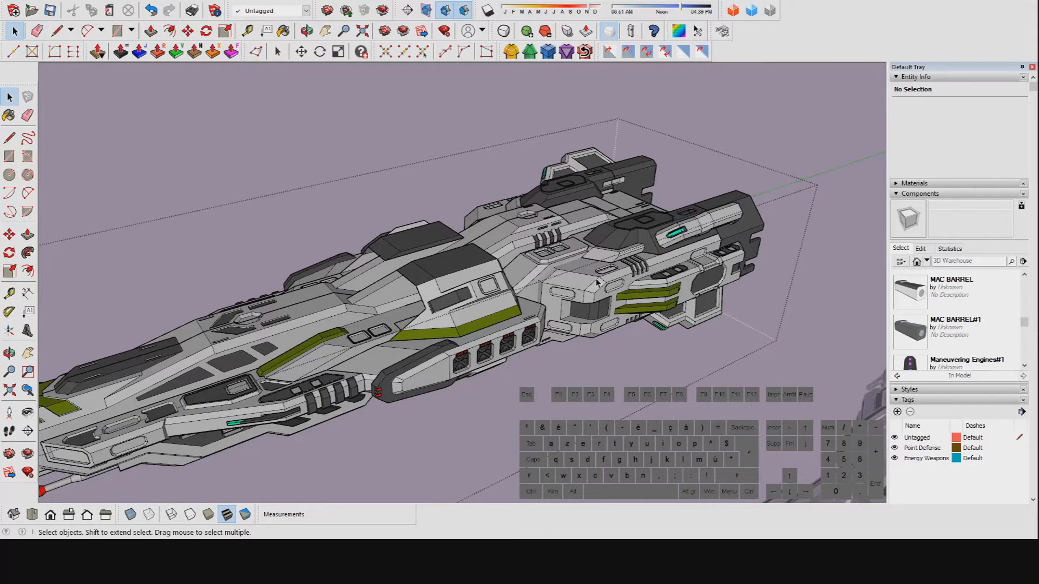
pyautogui.scroll(4, 581, 287)
pyautogui.moveTo(582, 287); pyautogui.dragTo(541, 290, button='middle')
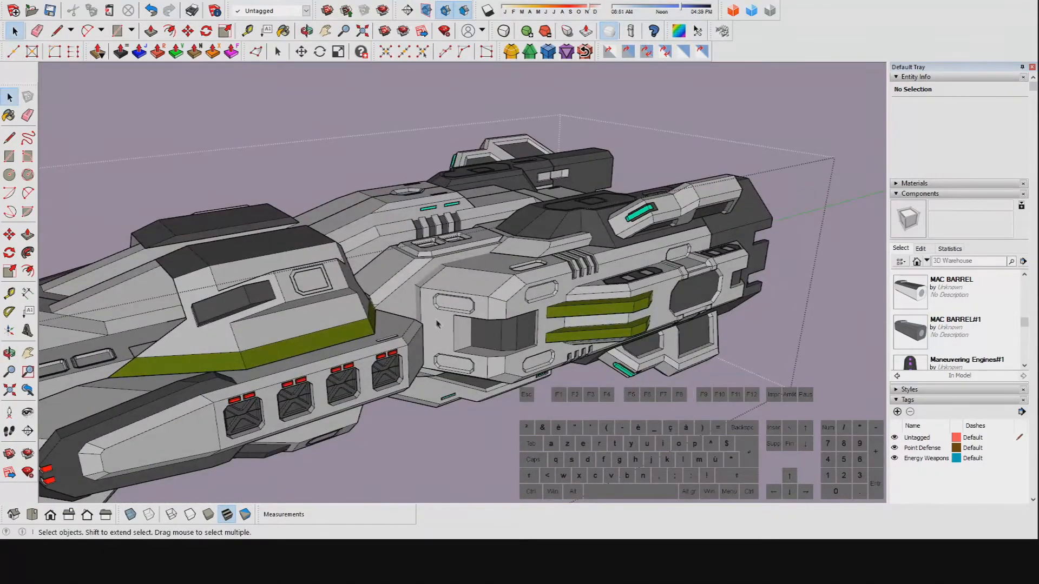
# Examine the rear side hull block with its dark wrap-around recess and the elongated octagonal panels around it
pyautogui.scroll(3, 438, 325)
pyautogui.moveTo(449, 303); pyautogui.dragTo(469, 322, button='middle')
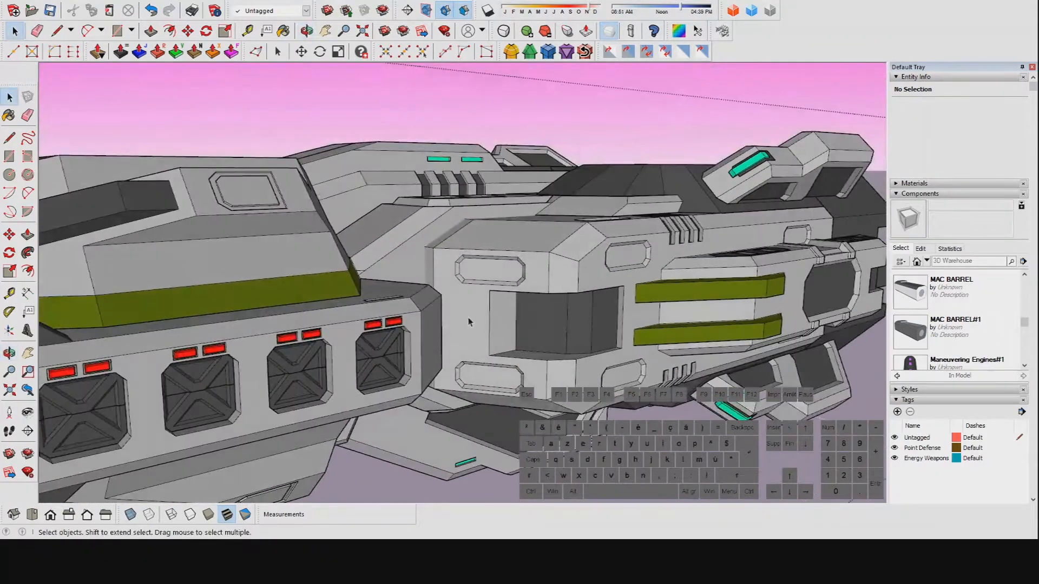
pyautogui.scroll(3, 468, 322)
pyautogui.scroll(-3, 494, 260)
pyautogui.scroll(1, 325, 347)
pyautogui.moveTo(325, 347); pyautogui.dragTo(383, 382, button='middle')
pyautogui.scroll(2, 568, 321)
pyautogui.moveTo(406, 455); pyautogui.dragTo(440, 295, button='middle')
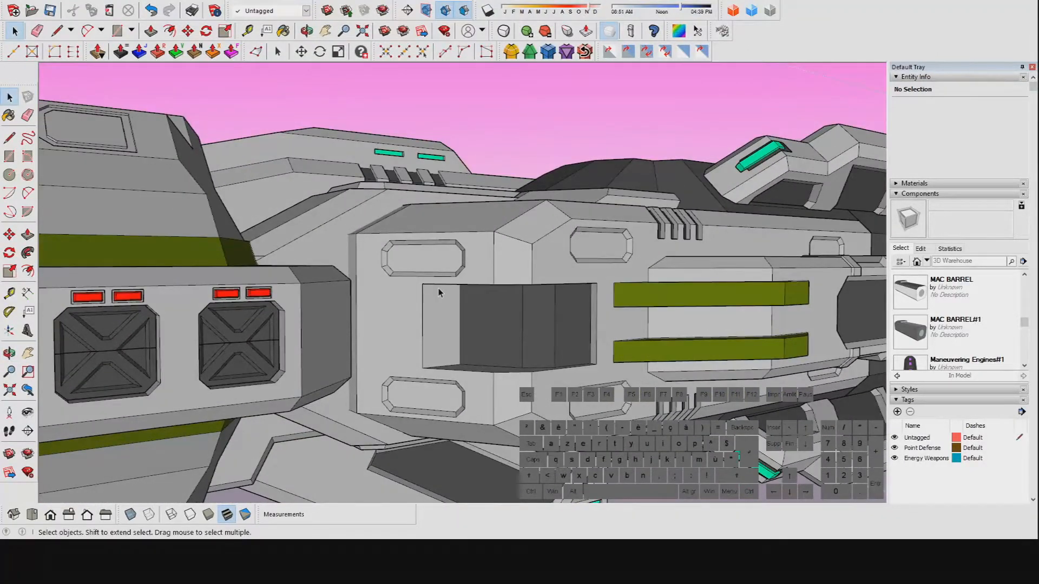
pyautogui.moveTo(439, 293); pyautogui.dragTo(426, 310, button='middle')
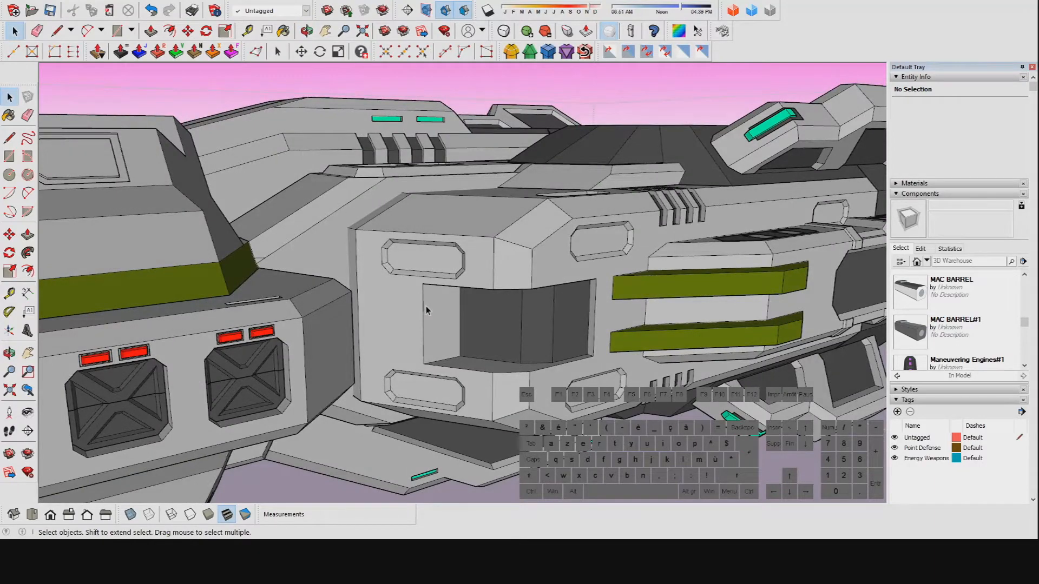
pyautogui.moveTo(426, 310); pyautogui.dragTo(357, 255, button='middle')
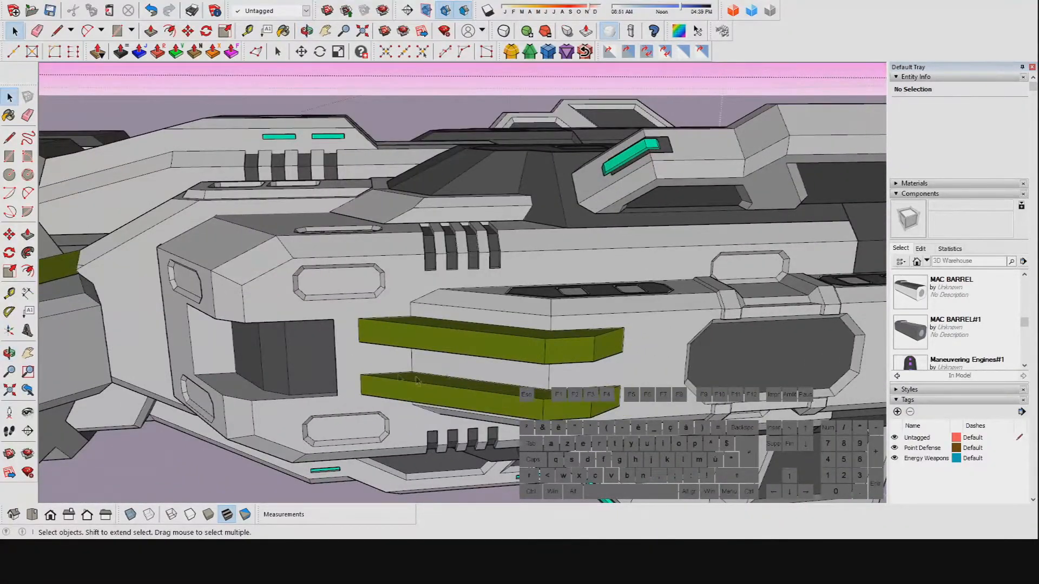
# Examine the stern section's recessed panels, stripes and vents from several angles
pyautogui.keyDown('shift'); pyautogui.moveTo(755, 267); pyautogui.dragTo(465, 243, button='middle'); pyautogui.keyUp('shift')
pyautogui.keyDown('shift'); pyautogui.moveTo(264, 297); pyautogui.dragTo(638, 481, button='middle'); pyautogui.keyUp('shift')
pyautogui.keyDown('shift'); pyautogui.moveTo(706, 414); pyautogui.dragTo(359, 285, button='middle'); pyautogui.keyUp('shift')
pyautogui.moveTo(458, 305); pyautogui.dragTo(469, 373, button='middle')
pyautogui.moveTo(530, 400); pyautogui.dragTo(433, 178, button='middle')
pyautogui.keyDown('shift'); pyautogui.moveTo(449, 216); pyautogui.dragTo(553, 249, button='middle'); pyautogui.keyUp('shift')
pyautogui.scroll(-2, 533, 212)
pyautogui.moveTo(532, 212); pyautogui.dragTo(420, 180, button='middle')
pyautogui.scroll(-2, 600, 290)
pyautogui.scroll(3, 530, 372)
pyautogui.scroll(-2, 451, 434)
pyautogui.scroll(-1, 643, 387)
# Leave the green-striped ship's group and view the bow section of the blue-striped ship
pyautogui.click(649, 382)
pyautogui.keyDown('shift'); pyautogui.moveTo(653, 380); pyautogui.dragTo(619, 299, button='middle'); pyautogui.keyUp('shift')
pyautogui.scroll(5, 503, 372)
pyautogui.moveTo(509, 368); pyautogui.dragTo(698, 248, button='middle')
pyautogui.scroll(-2, 533, 298)
pyautogui.scroll(-2, 562, 257)
pyautogui.scroll(1, 556, 258)
pyautogui.scroll(4, 556, 258)
pyautogui.moveTo(556, 258); pyautogui.dragTo(400, 324, button='middle')
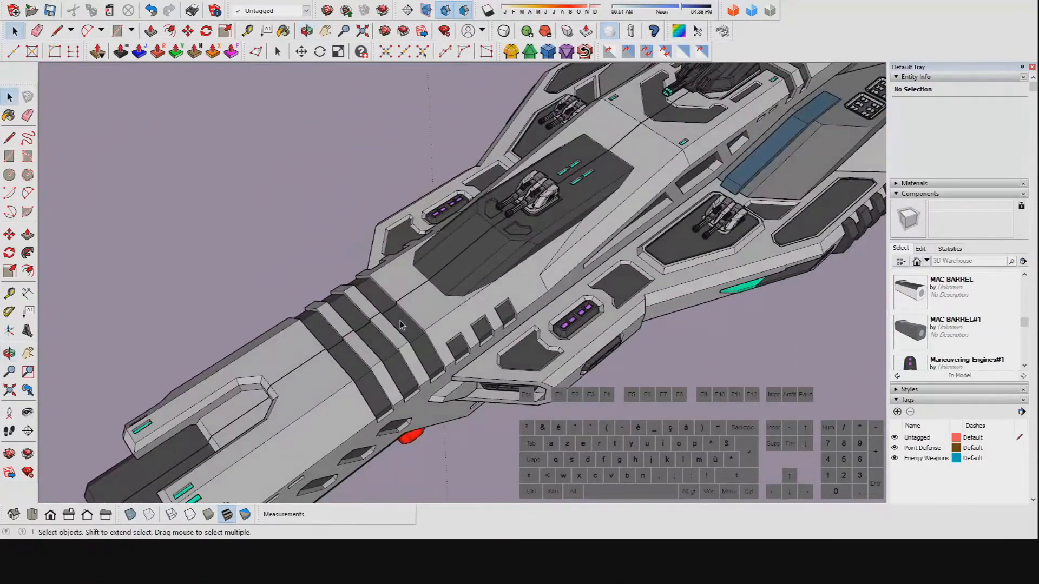
# Examine the recessed hull details and the purple-lit octagonal recesses on the blue-striped ship's bow and side wing
pyautogui.scroll(4, 514, 360)
pyautogui.moveTo(519, 359); pyautogui.dragTo(562, 268, button='middle')
pyautogui.scroll(3, 559, 330)
pyautogui.scroll(3, 504, 368)
pyautogui.moveTo(501, 389); pyautogui.dragTo(380, 479, button='middle')
pyautogui.moveTo(615, 289); pyautogui.dragTo(528, 475, button='middle')
pyautogui.scroll(2, 498, 398)
pyautogui.keyDown('shift'); pyautogui.moveTo(541, 324); pyautogui.dragTo(404, 174, button='middle'); pyautogui.keyUp('shift')
pyautogui.keyDown('shift'); pyautogui.moveTo(394, 354); pyautogui.dragTo(403, 133, button='middle'); pyautogui.keyUp('shift')
pyautogui.scroll(-3, 411, 291)
pyautogui.moveTo(412, 287); pyautogui.dragTo(424, 141, button='middle')
pyautogui.keyDown('shift'); pyautogui.moveTo(429, 378); pyautogui.dragTo(440, 287, button='middle'); pyautogui.keyUp('shift')
pyautogui.moveTo(441, 286); pyautogui.dragTo(459, 186, button='middle')
pyautogui.scroll(-2, 657, 376)
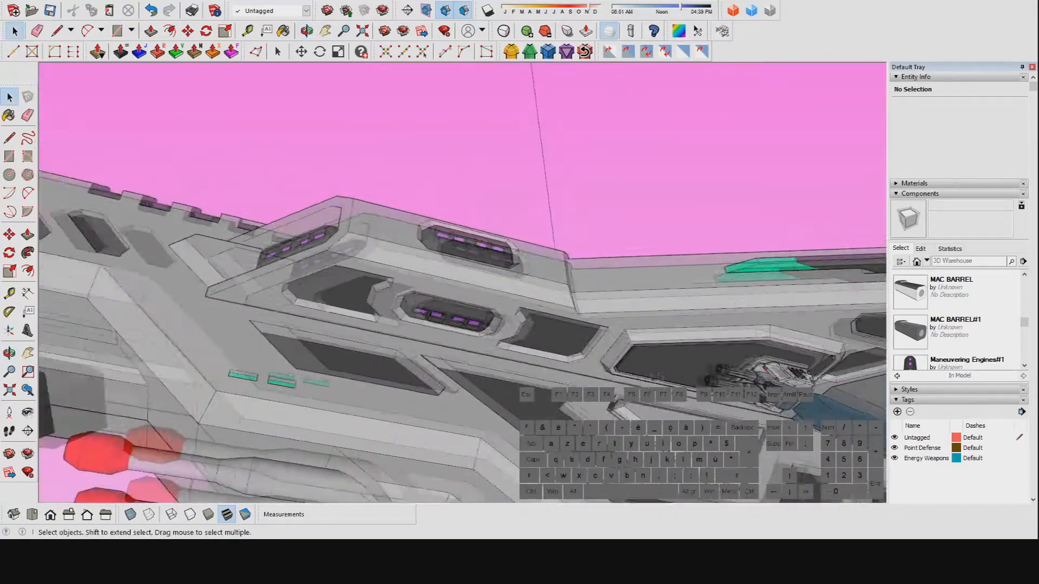
# Return to the green-striped ship and examine its midsection and the pod on its side
pyautogui.keyDown('shift'); pyautogui.moveTo(658, 376); pyautogui.dragTo(433, 282, button='middle'); pyautogui.keyUp('shift')
pyautogui.scroll(-3, 617, 288)
pyautogui.keyDown('shift'); pyautogui.moveTo(617, 287); pyautogui.dragTo(465, 292, button='middle'); pyautogui.keyUp('shift')
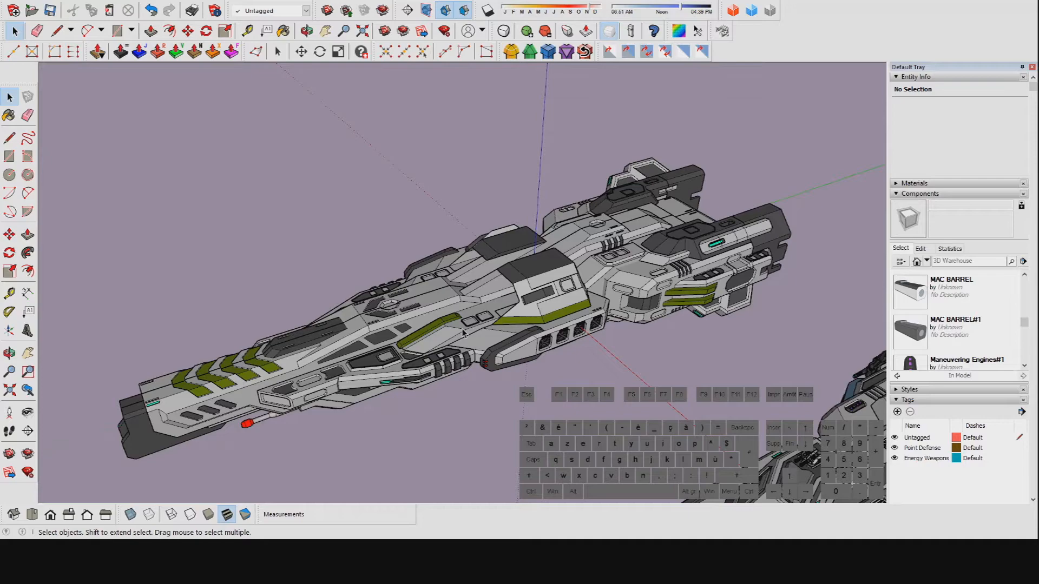
pyautogui.moveTo(564, 301); pyautogui.dragTo(522, 296, button='middle')
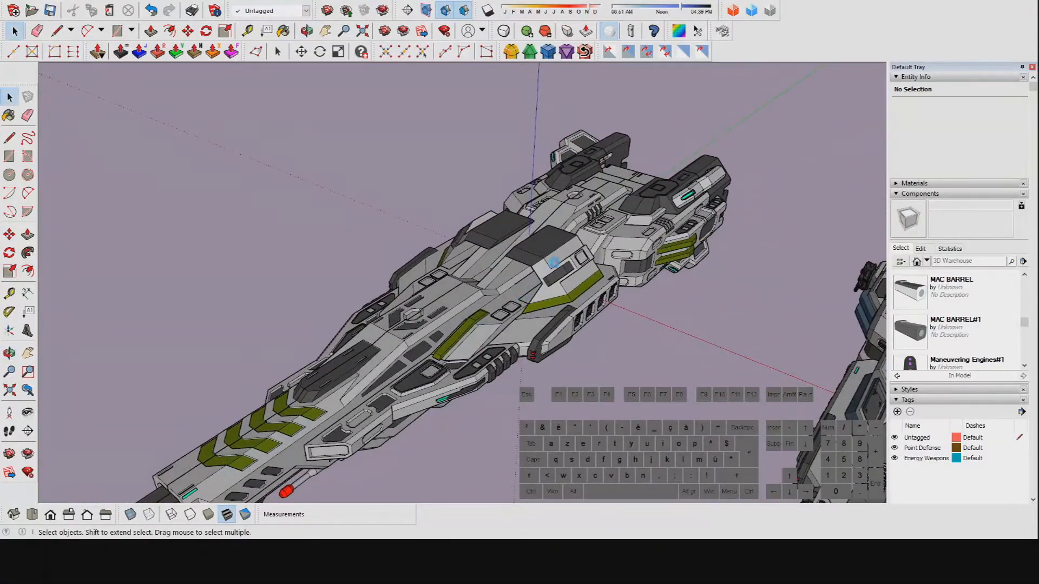
pyautogui.scroll(3, 563, 249)
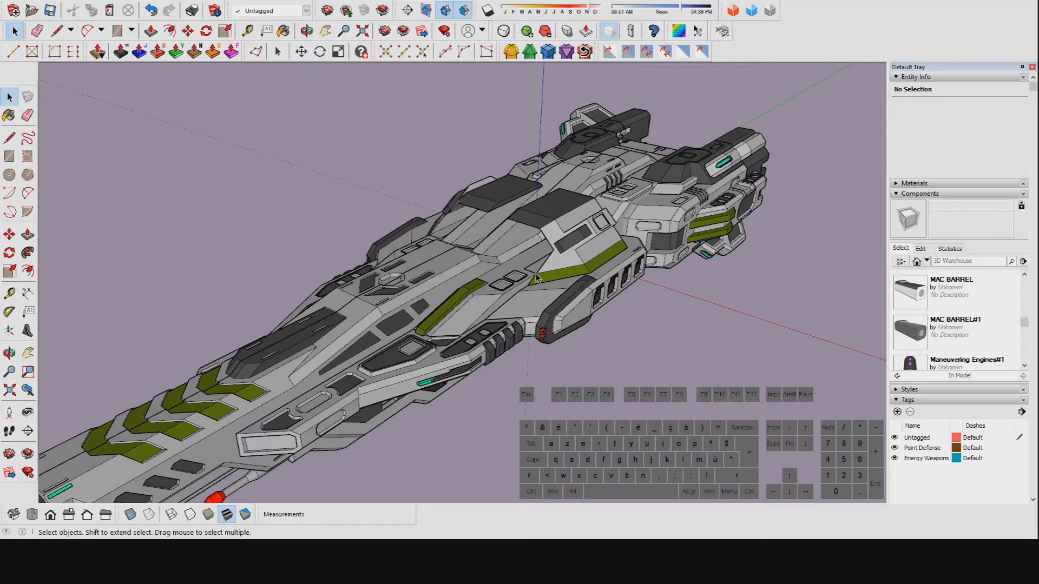
pyautogui.scroll(5, 535, 278)
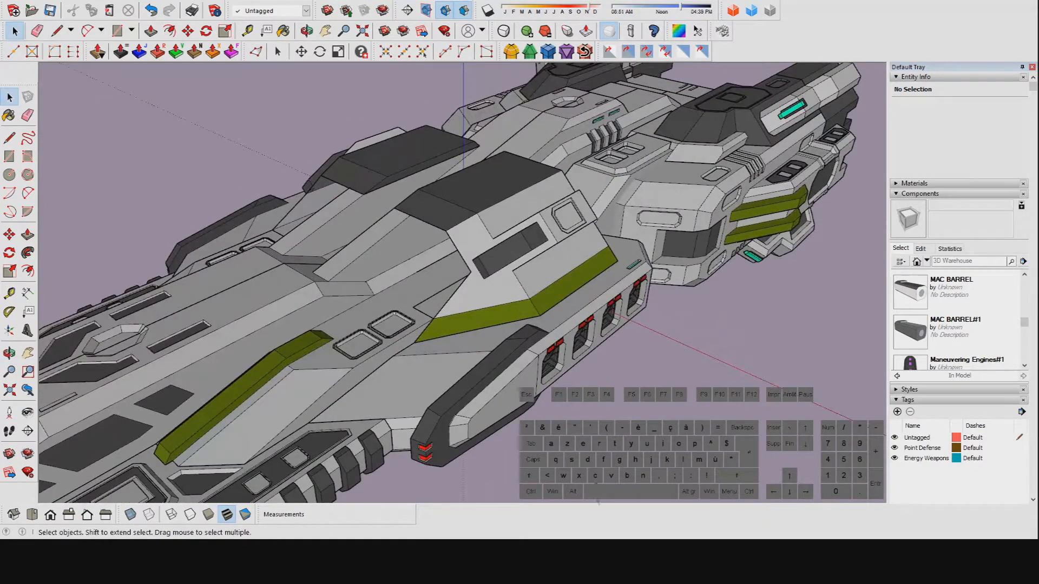
pyautogui.moveTo(397, 386); pyautogui.dragTo(340, 414, button='middle')
pyautogui.moveTo(487, 325); pyautogui.dragTo(355, 411, button='middle')
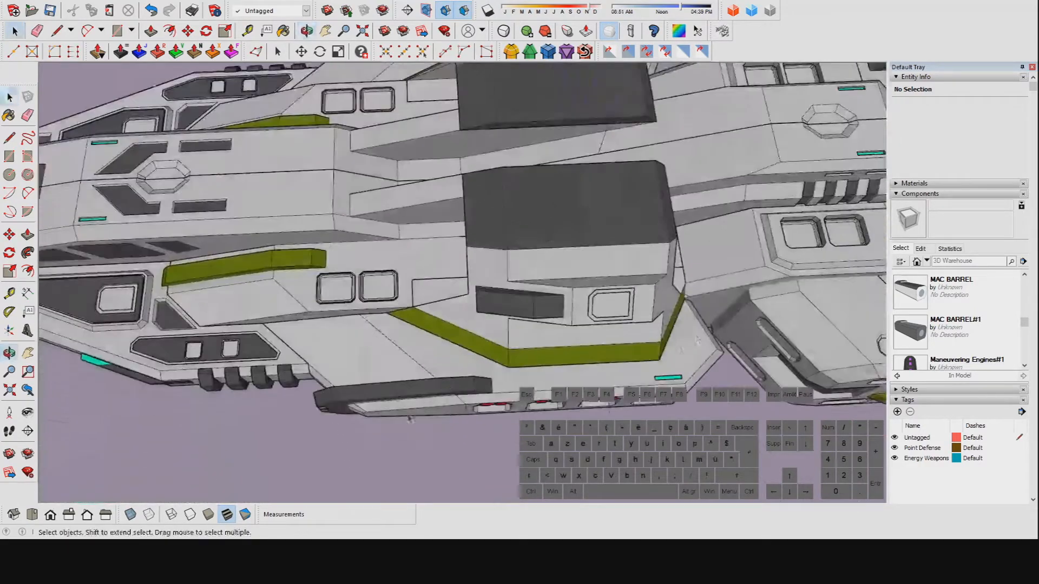
pyautogui.moveTo(391, 325)
pyautogui.mouseDown(button='middle')
pyautogui.moveTo(403, 320)
pyautogui.moveTo(413, 345)
pyautogui.moveTo(388, 349)
pyautogui.moveTo(525, 348)
pyautogui.moveTo(508, 292)
pyautogui.moveTo(495, 311)
pyautogui.moveTo(463, 271)
pyautogui.moveTo(468, 283)
pyautogui.moveTo(452, 228)
pyautogui.moveTo(431, 242)
pyautogui.moveTo(458, 255)
pyautogui.moveTo(372, 263)
pyautogui.moveTo(375, 205)
pyautogui.moveTo(337, 242)
pyautogui.moveTo(370, 222)
pyautogui.moveTo(352, 213)
pyautogui.moveTo(376, 204)
pyautogui.moveTo(395, 267)
pyautogui.moveTo(422, 286)
pyautogui.moveTo(390, 261)
pyautogui.mouseUp(button='middle')
# Examine the cross-braced recessed hatches on the green-striped ship's side pod up close
pyautogui.scroll(3, 503, 344)
pyautogui.scroll(3, 528, 359)
pyautogui.scroll(4, 495, 311)
pyautogui.scroll(3, 460, 254)
pyautogui.scroll(-3, 343, 223)
pyautogui.scroll(-3, 401, 264)
pyautogui.scroll(2, 390, 261)
pyautogui.scroll(2, 433, 286)
# Open the nested groups down to the first hatch's upper half and select the floor face of its upper triangular recess
pyautogui.click(447, 297)
pyautogui.doubleClick(445, 295)
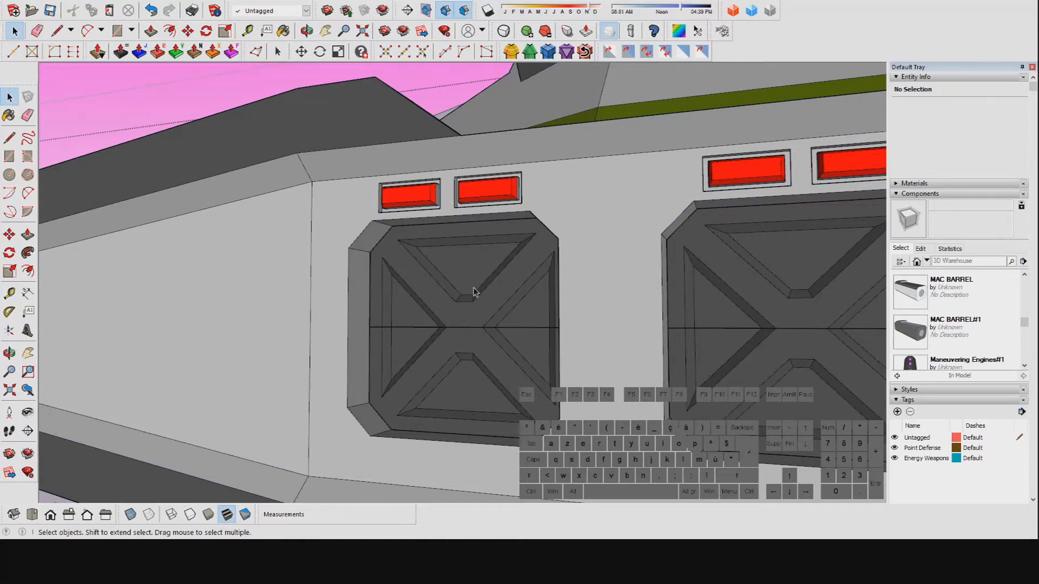
pyautogui.doubleClick(488, 276)
pyautogui.moveTo(484, 278)
pyautogui.mouseDown(button='middle')
pyautogui.moveTo(443, 308)
pyautogui.moveTo(476, 258)
pyautogui.moveTo(410, 304)
pyautogui.mouseUp(button='middle')
pyautogui.scroll(4, 468, 275)
pyautogui.doubleClick(454, 271)
pyautogui.click(469, 265)
# Try to move the upper triangular recess's floor face with Auto-fold toggled, then undo the move
pyautogui.moveTo(469, 265); pyautogui.dragTo(439, 285, button='middle')
pyautogui.click(206, 31)
pyautogui.click(188, 31)
pyautogui.moveTo(444, 242); pyautogui.dragTo(474, 260, button='middle')
pyautogui.keyDown('alt'); pyautogui.click(473, 259); pyautogui.keyUp('alt')
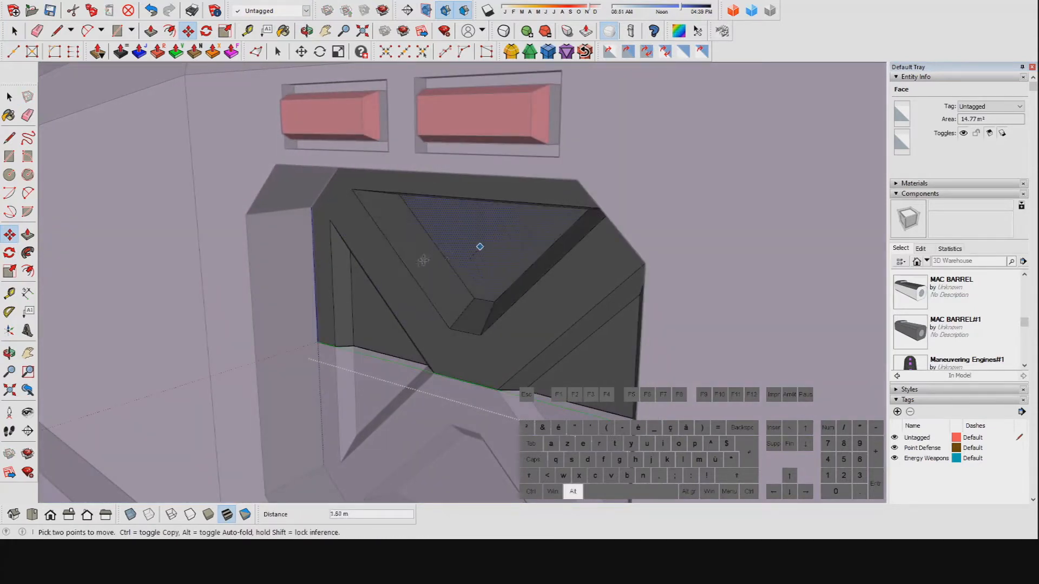
pyautogui.hotkey('ctrl', 'z')
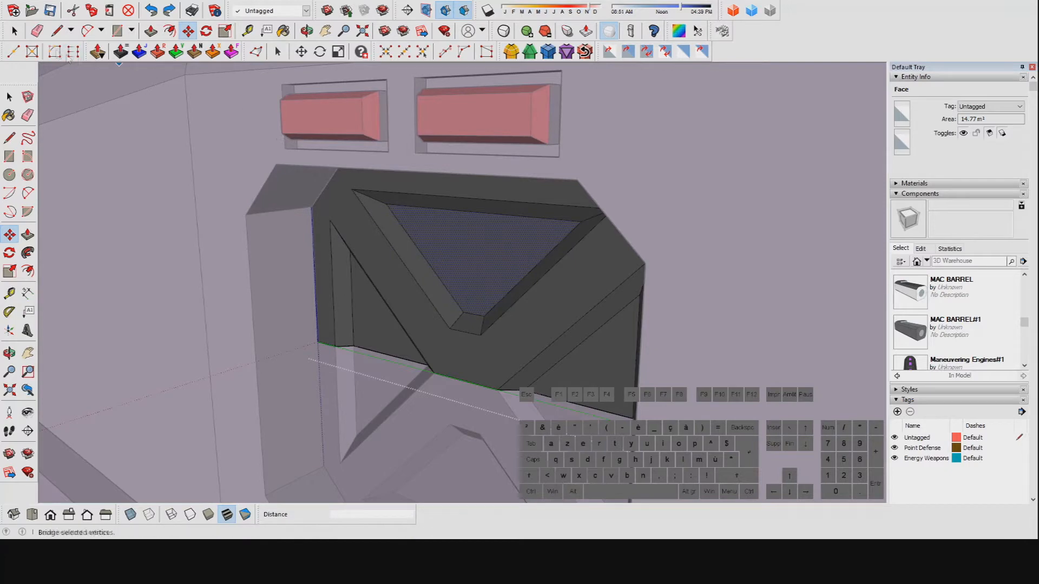
# Leave the upper hatch half's group and select that half as a whole
pyautogui.click(15, 31)
pyautogui.moveTo(360, 285); pyautogui.dragTo(512, 260, button='middle')
pyautogui.scroll(-2, 514, 260)
pyautogui.press('Escape')
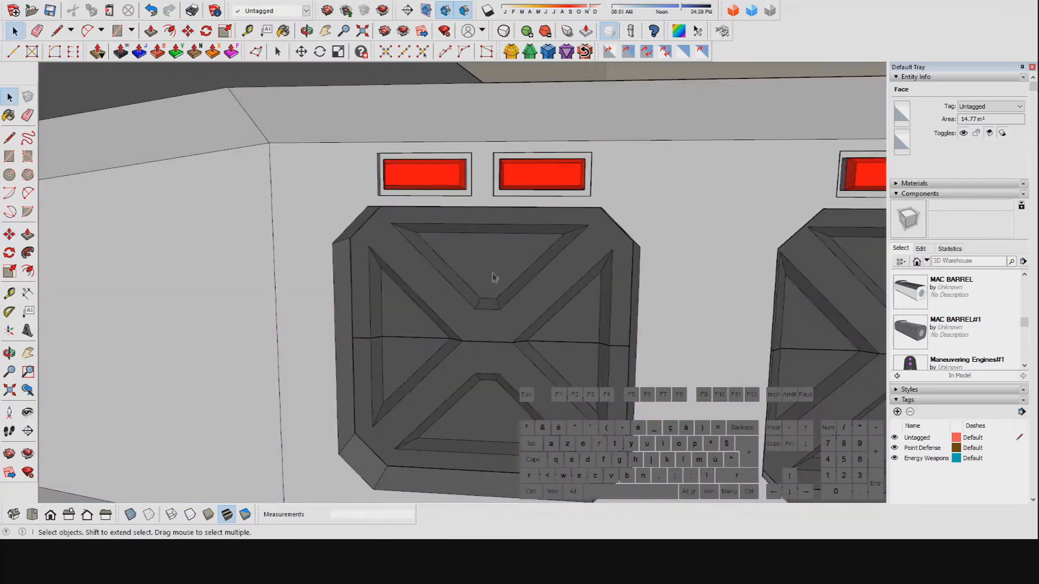
pyautogui.click(493, 277)
pyautogui.keyDown('shift'); pyautogui.moveTo(464, 221); pyautogui.dragTo(463, 225, button='middle'); pyautogui.keyUp('shift')
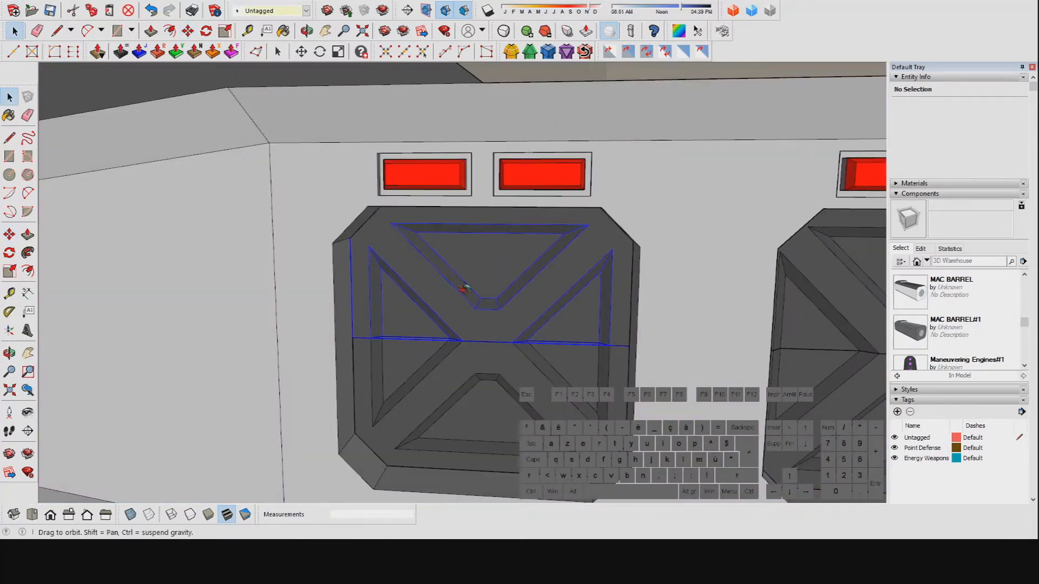
pyautogui.moveTo(474, 288)
pyautogui.mouseDown(button='middle')
pyautogui.moveTo(463, 324)
pyautogui.moveTo(483, 336)
pyautogui.moveTo(464, 412)
pyautogui.moveTo(518, 347)
pyautogui.mouseUp(button='middle')
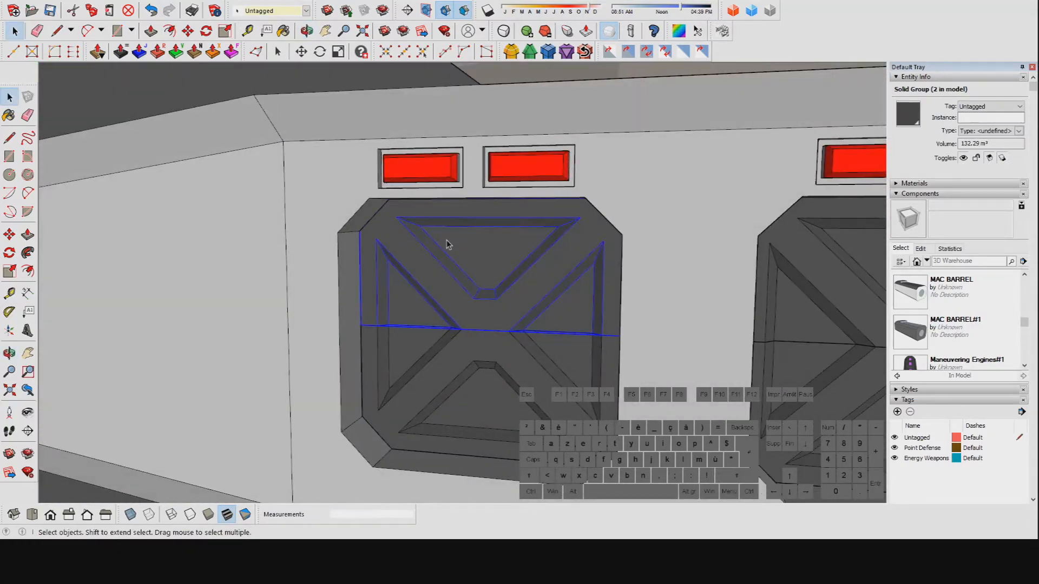
# Select the lower and upper halves of the first hatch in turn to compare their mirrored shapes
pyautogui.moveTo(447, 244); pyautogui.dragTo(437, 309, button='middle')
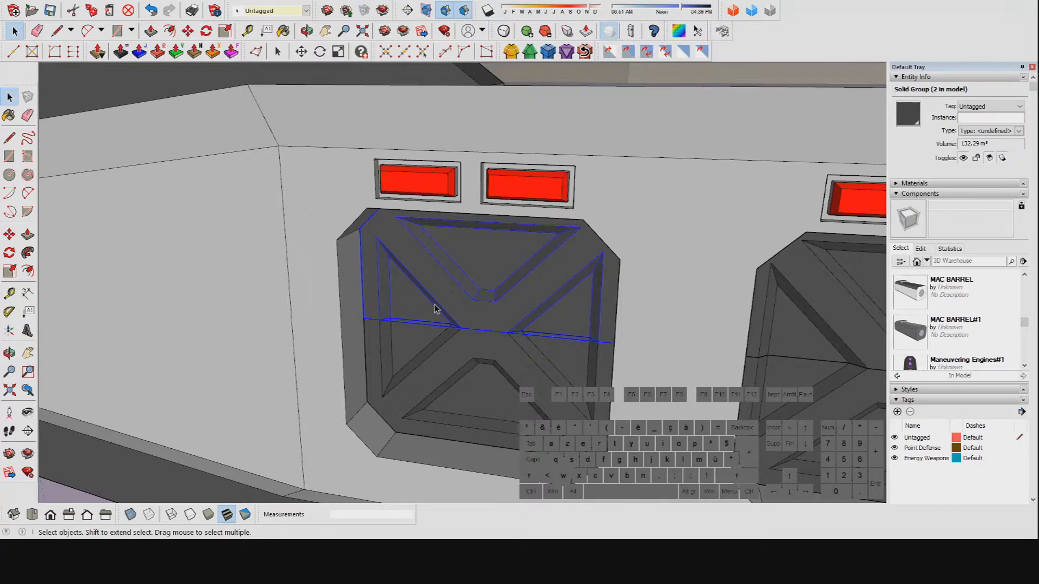
pyautogui.scroll(-2, 460, 357)
pyautogui.keyDown('shift'); pyautogui.moveTo(469, 369); pyautogui.dragTo(401, 354, button='middle'); pyautogui.keyUp('shift')
pyautogui.click(350, 301)
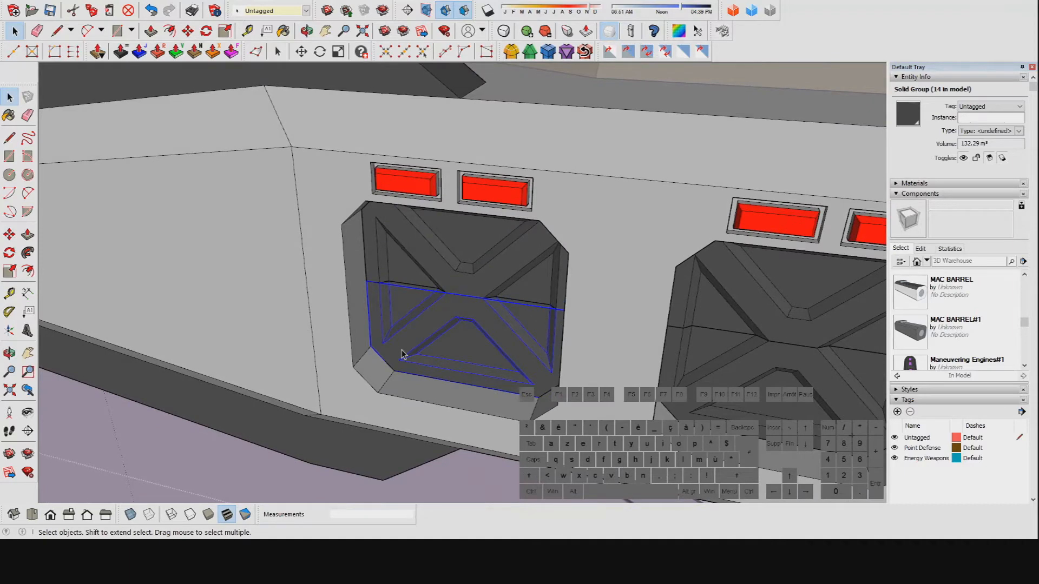
pyautogui.moveTo(443, 331); pyautogui.dragTo(443, 298, button='middle')
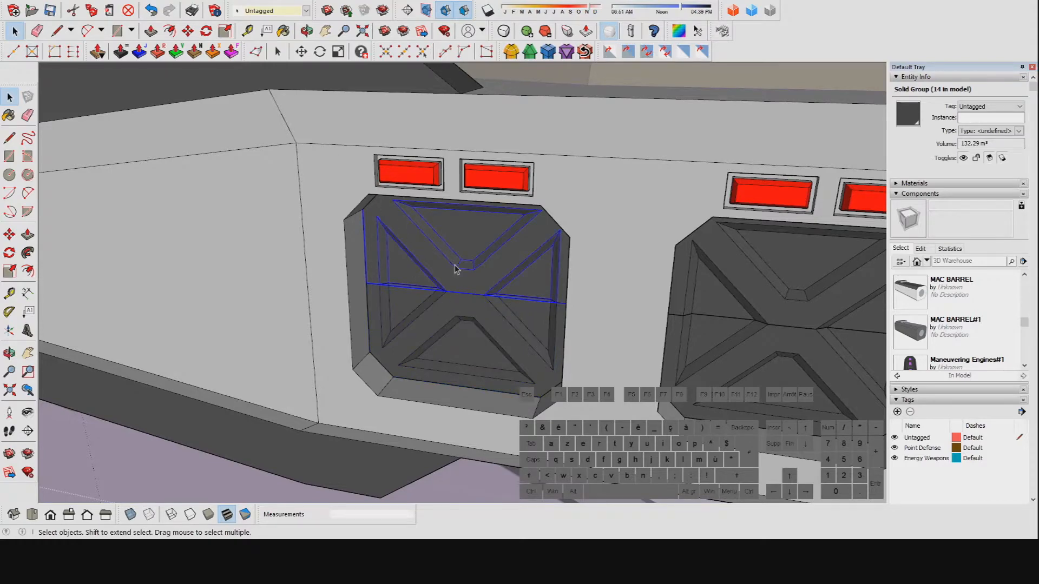
# Open the upper hatch half's group and leave it again
pyautogui.doubleClick(448, 270)
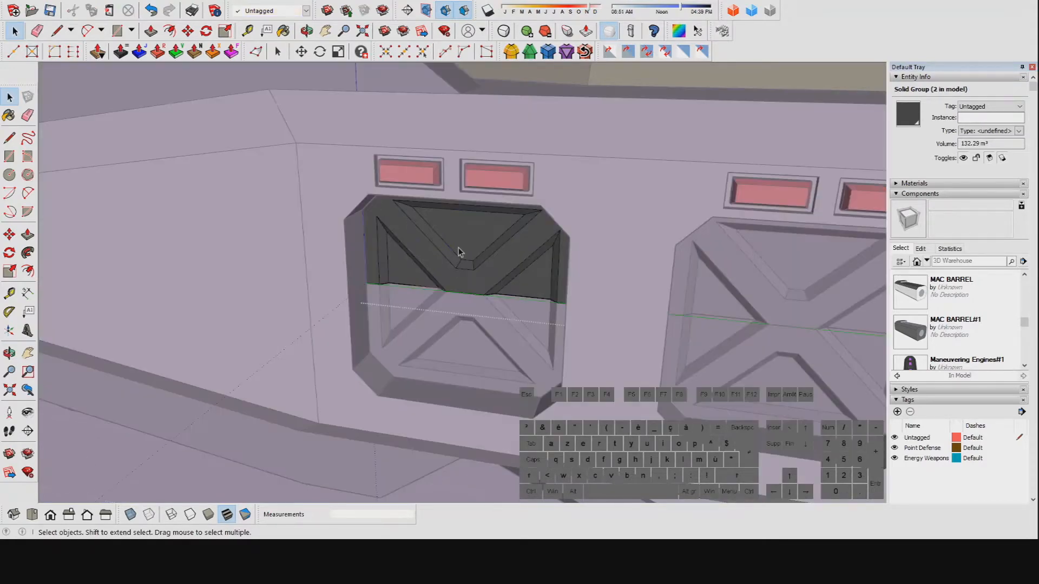
pyautogui.scroll(-3, 469, 246)
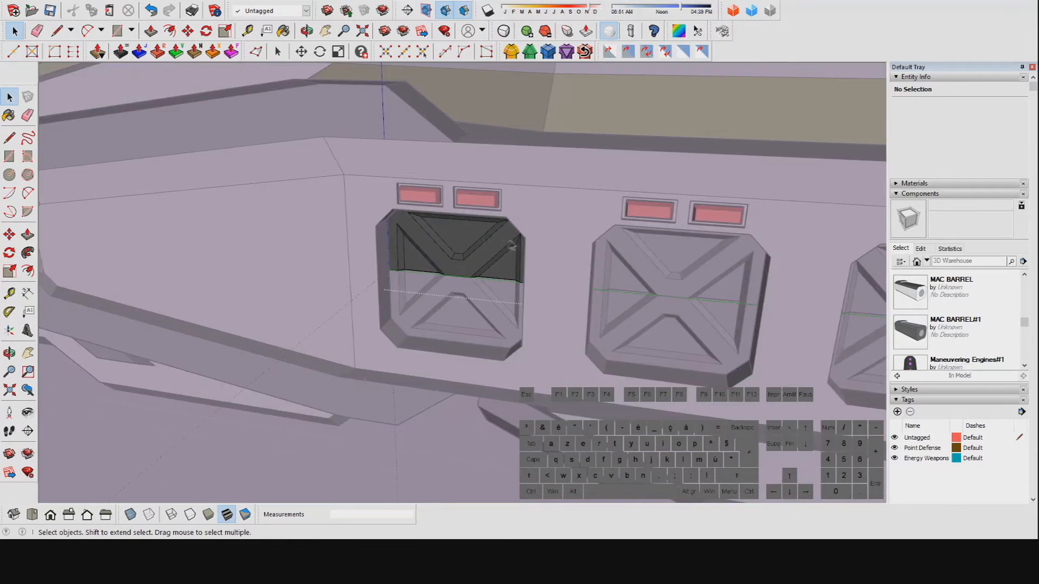
pyautogui.click(576, 312)
# Examine the row of cross-braced hatches along the side pod
pyautogui.scroll(-4, 477, 300)
pyautogui.moveTo(473, 300)
pyautogui.mouseDown(button='middle')
pyautogui.moveTo(482, 336)
pyautogui.moveTo(573, 235)
pyautogui.moveTo(495, 237)
pyautogui.moveTo(453, 263)
pyautogui.mouseUp(button='middle')
pyautogui.scroll(2, 482, 321)
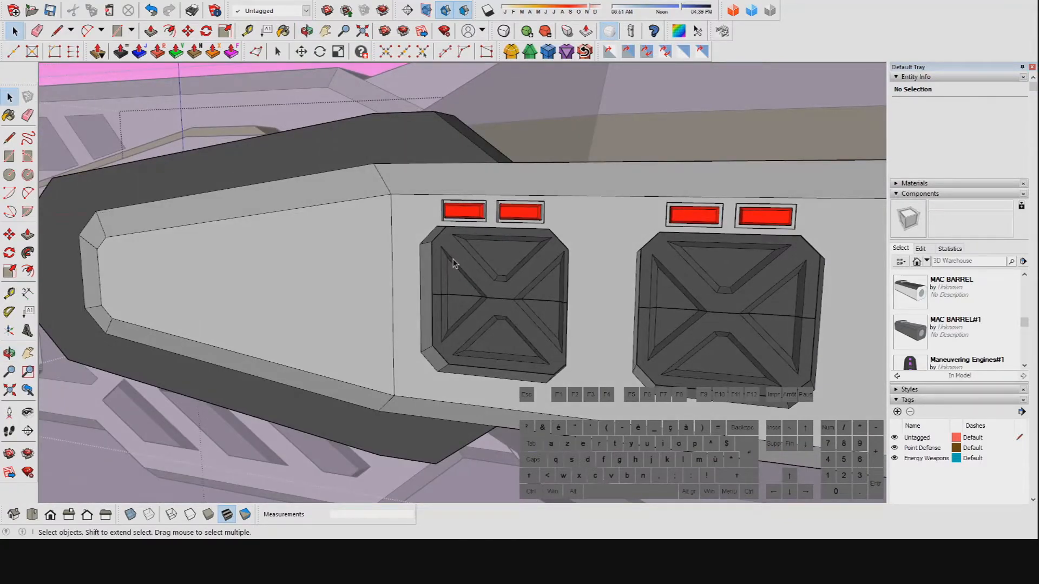
pyautogui.keyDown('shift'); pyautogui.moveTo(517, 336); pyautogui.dragTo(389, 262, button='middle'); pyautogui.keyUp('shift')
pyautogui.scroll(-4, 390, 270)
pyautogui.keyDown('shift'); pyautogui.moveTo(476, 292); pyautogui.dragTo(351, 308, button='middle'); pyautogui.keyUp('shift')
pyautogui.scroll(8, 236, 305)
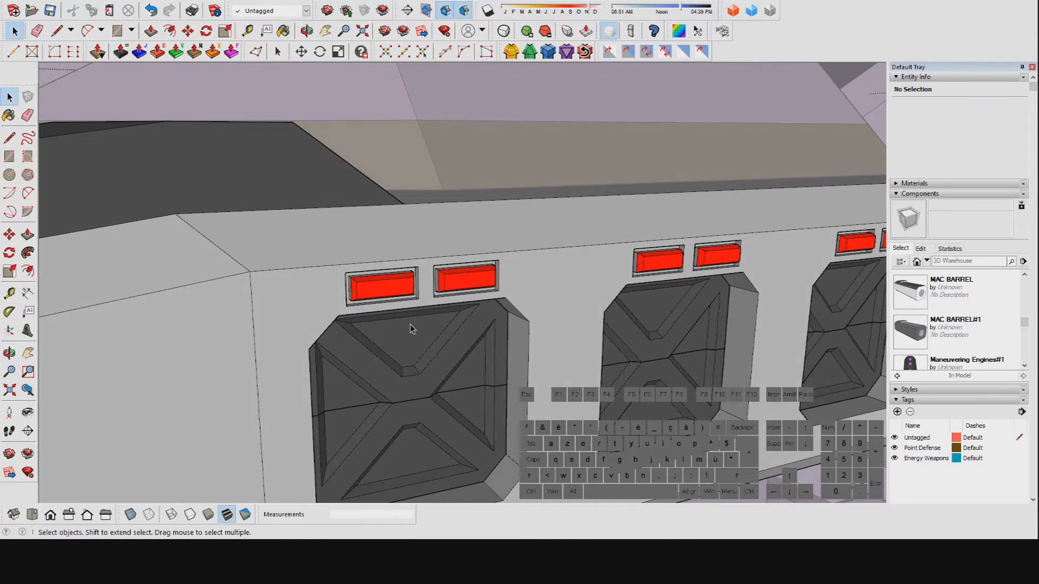
# Examine how the red lights sit in their rectangular recesses above the first hatch from several angles
pyautogui.scroll(1, 382, 279)
pyautogui.moveTo(382, 279); pyautogui.dragTo(345, 293, button='middle')
pyautogui.keyDown('shift'); pyautogui.moveTo(325, 256); pyautogui.dragTo(465, 283, button='middle'); pyautogui.keyUp('shift')
pyautogui.scroll(2, 536, 305)
pyautogui.scroll(-1, 457, 324)
pyautogui.moveTo(457, 324); pyautogui.dragTo(465, 327, button='middle')
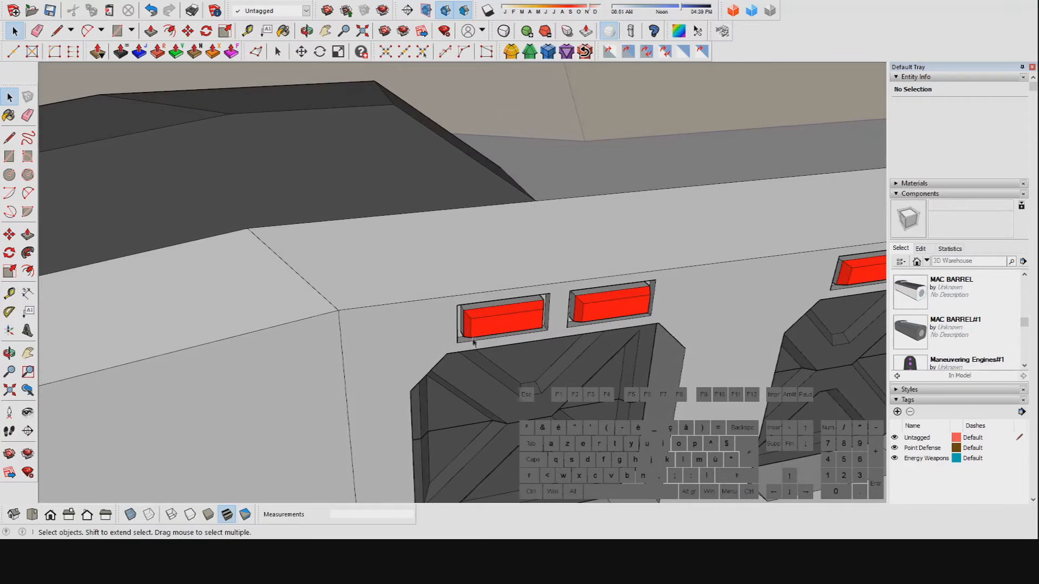
pyautogui.moveTo(510, 303); pyautogui.dragTo(523, 248, button='middle')
pyautogui.scroll(3, 478, 319)
pyautogui.moveTo(478, 320); pyautogui.dragTo(565, 330, button='middle')
pyautogui.scroll(-1, 484, 324)
pyautogui.moveTo(485, 325)
pyautogui.mouseDown(button='middle')
pyautogui.moveTo(464, 308)
pyautogui.moveTo(608, 255)
pyautogui.mouseUp(button='middle')
pyautogui.moveTo(496, 283); pyautogui.dragTo(420, 305, button='middle')
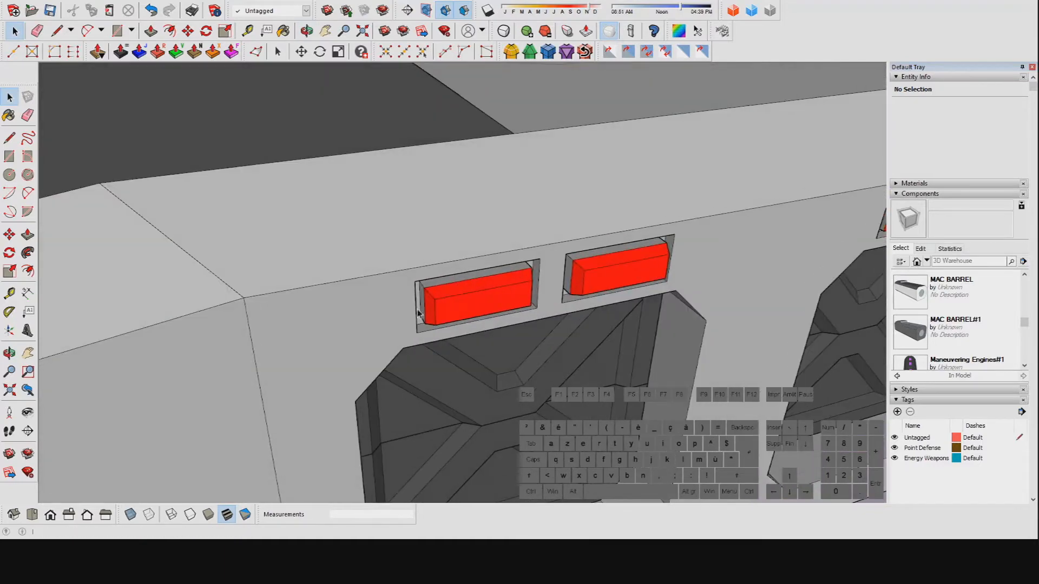
# Examine the side pod's hatches and red lights together with the surrounding midsection hull
pyautogui.scroll(-4, 516, 297)
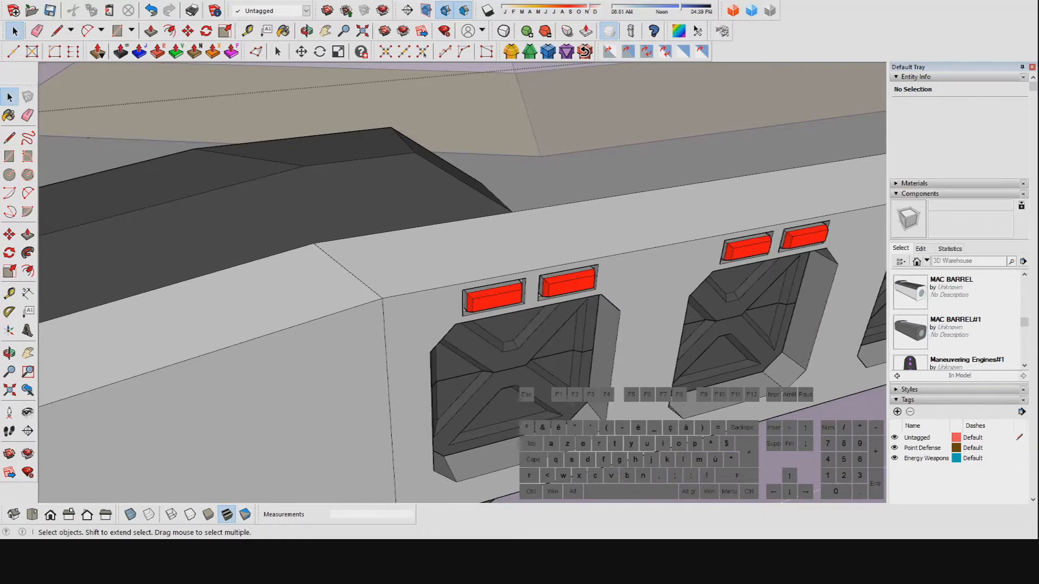
pyautogui.moveTo(515, 304)
pyautogui.mouseDown(button='middle')
pyautogui.moveTo(533, 324)
pyautogui.moveTo(511, 321)
pyautogui.mouseUp(button='middle')
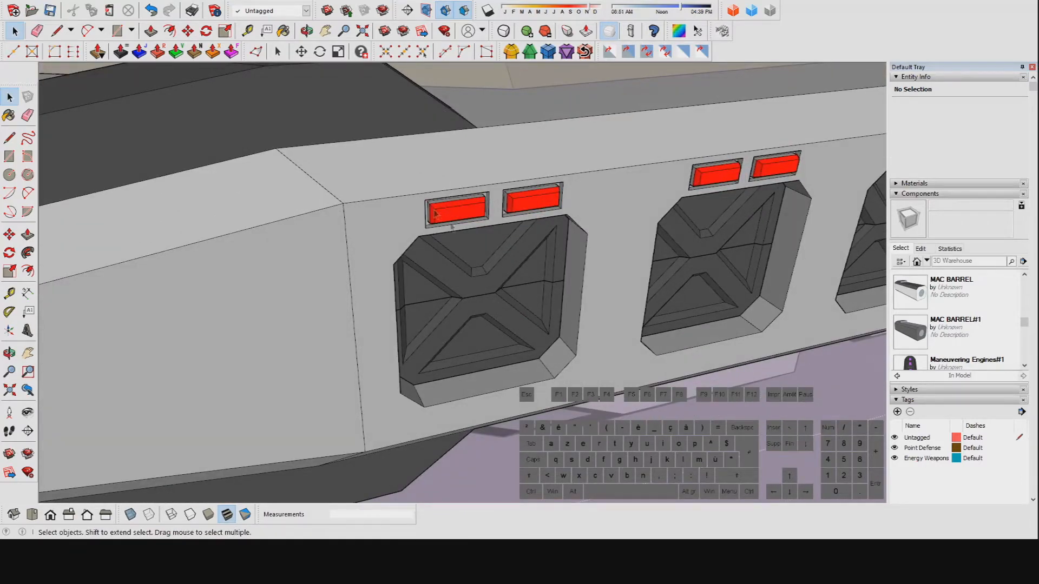
pyautogui.moveTo(408, 208); pyautogui.dragTo(411, 224, button='middle')
pyautogui.moveTo(454, 301); pyautogui.dragTo(587, 349, button='middle')
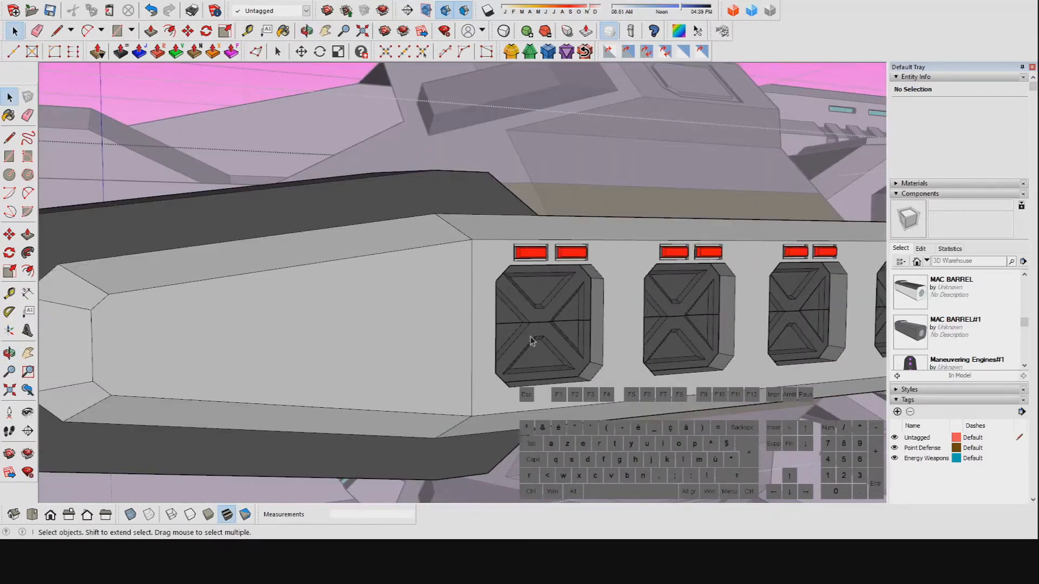
pyautogui.scroll(-6, 540, 369)
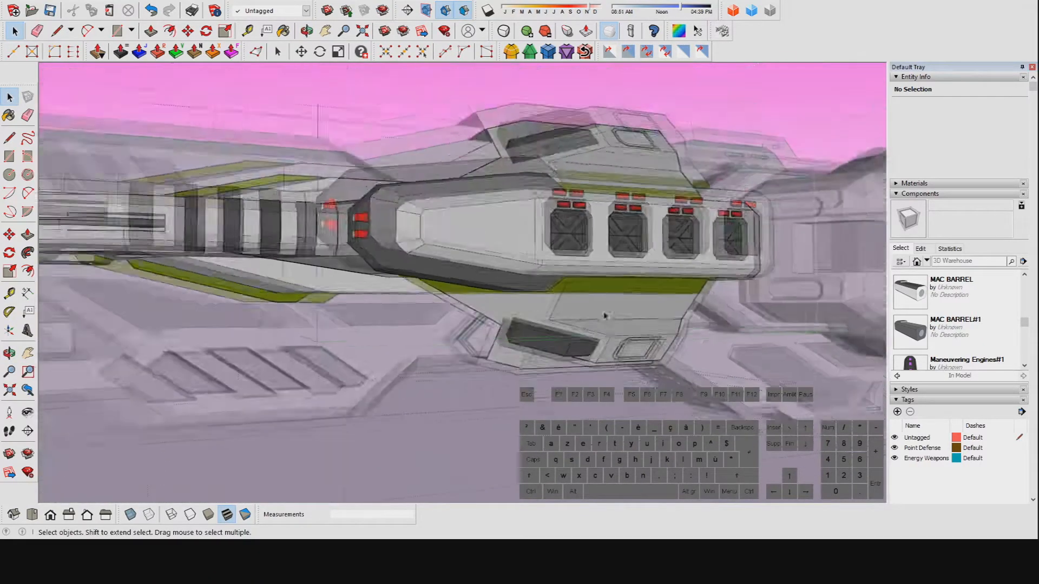
pyautogui.moveTo(605, 316); pyautogui.dragTo(642, 305, button='middle')
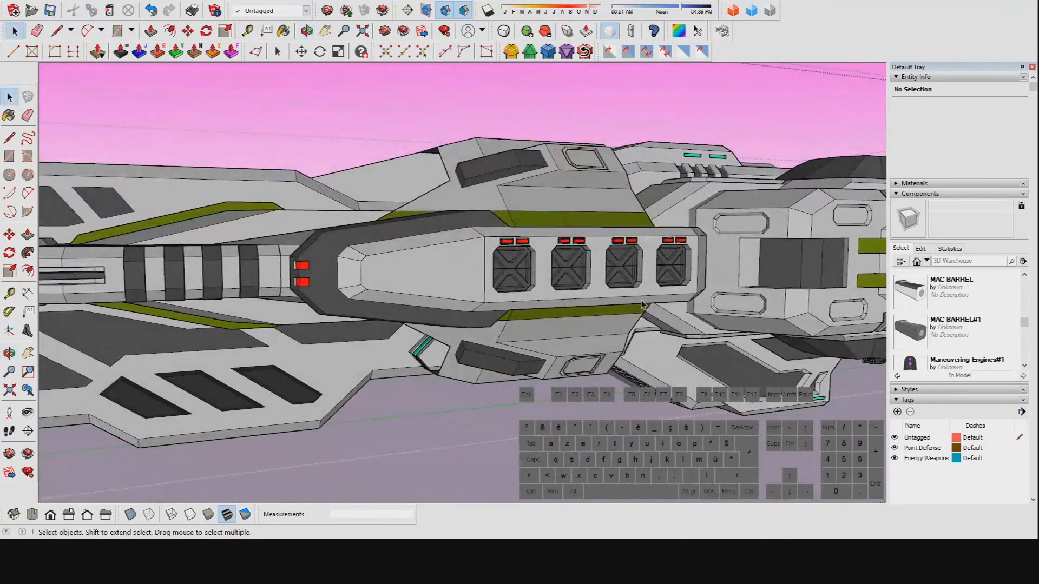
# Examine the recessed details of the green-striped ship's midsection up close
pyautogui.moveTo(590, 331); pyautogui.dragTo(518, 279, button='middle')
pyautogui.scroll(5, 503, 213)
pyautogui.moveTo(504, 212); pyautogui.dragTo(466, 270, button='middle')
pyautogui.scroll(-6, 440, 225)
pyautogui.press('space')
pyautogui.scroll(3, 432, 401)
pyautogui.scroll(5, 505, 420)
pyautogui.scroll(-5, 494, 214)
pyautogui.scroll(5, 465, 270)
pyautogui.scroll(-4, 563, 199)
# View the whole green-striped ship together with the blue-striped ship
pyautogui.moveTo(562, 199); pyautogui.dragTo(468, 222, button='middle')
pyautogui.scroll(-2, 509, 246)
pyautogui.scroll(-4, 468, 222)
pyautogui.moveTo(400, 260); pyautogui.dragTo(470, 235, button='middle')
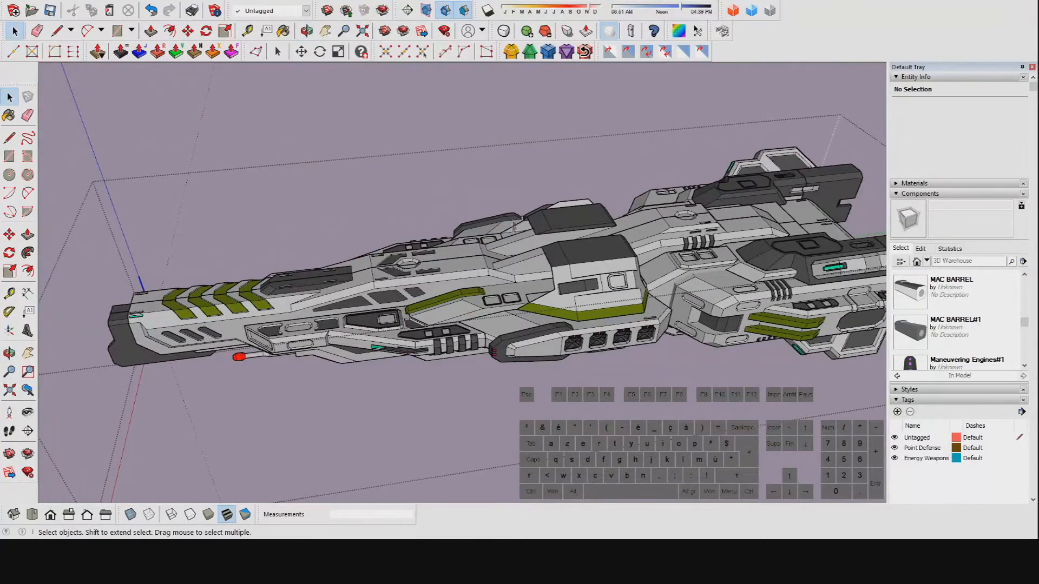
pyautogui.scroll(-3, 457, 203)
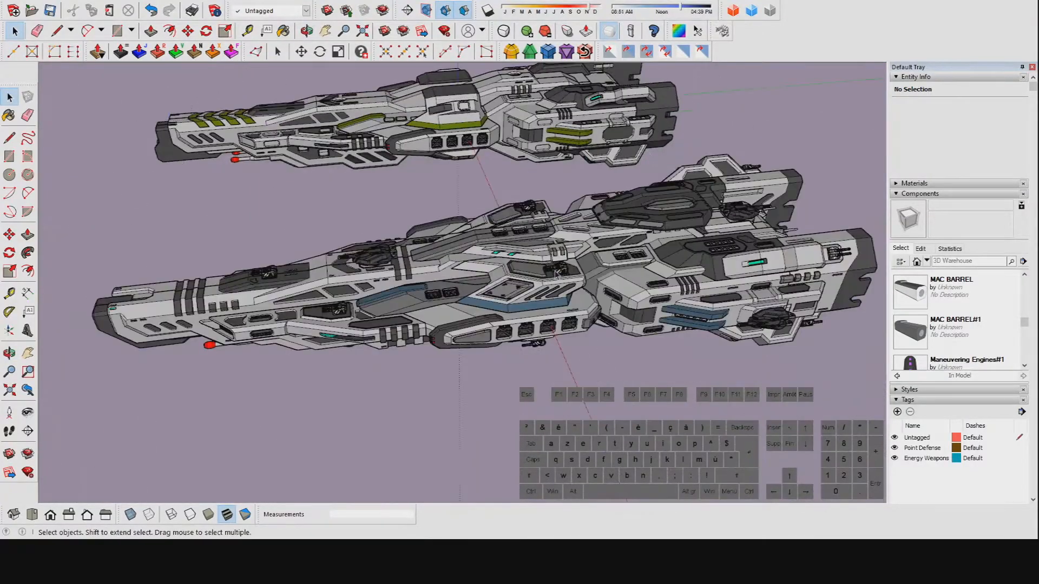
# Examine the blue-striped ship's side pod hatches, engines and upper hull alongside the green-striped ship from several angles
pyautogui.scroll(10, 557, 272)
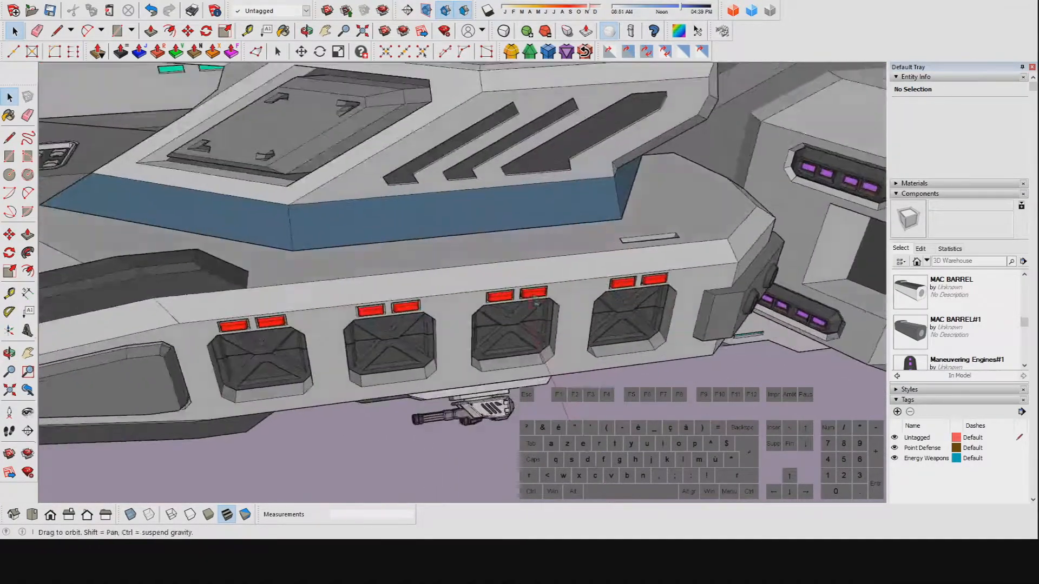
pyautogui.moveTo(535, 304); pyautogui.dragTo(421, 298, button='middle')
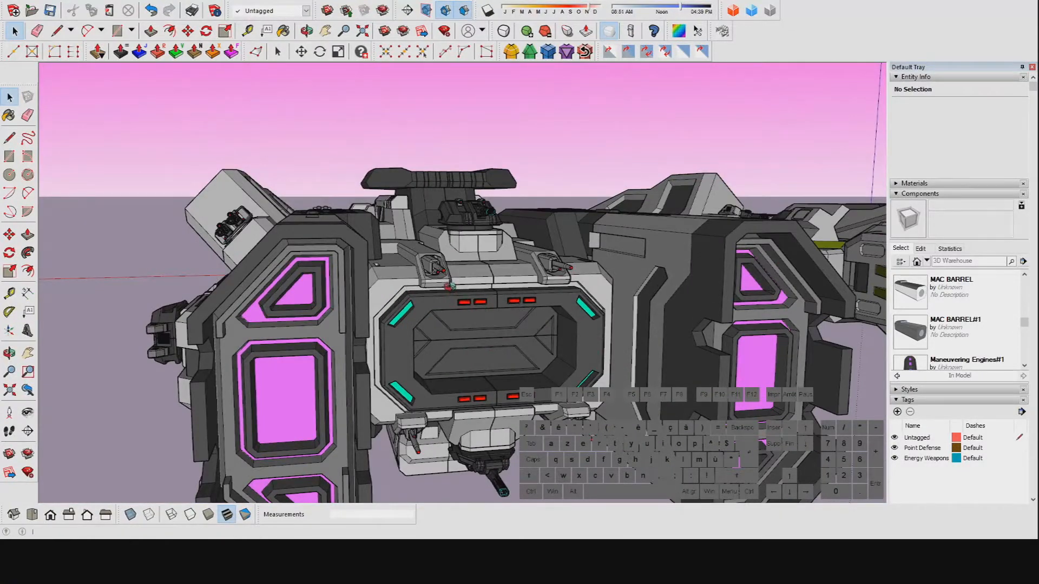
pyautogui.moveTo(454, 326); pyautogui.dragTo(430, 217, button='middle')
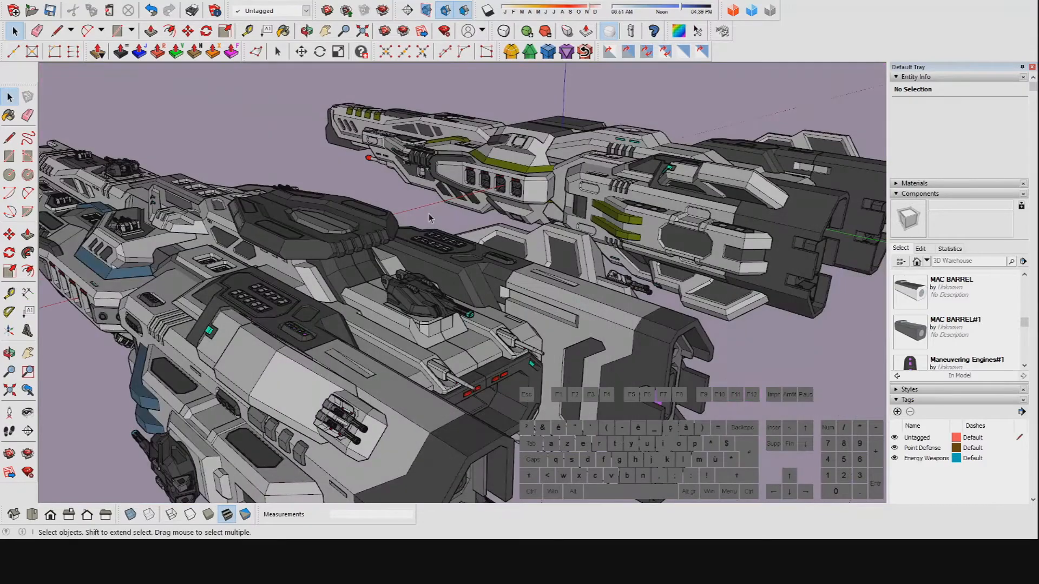
pyautogui.moveTo(339, 293); pyautogui.dragTo(487, 278, button='middle')
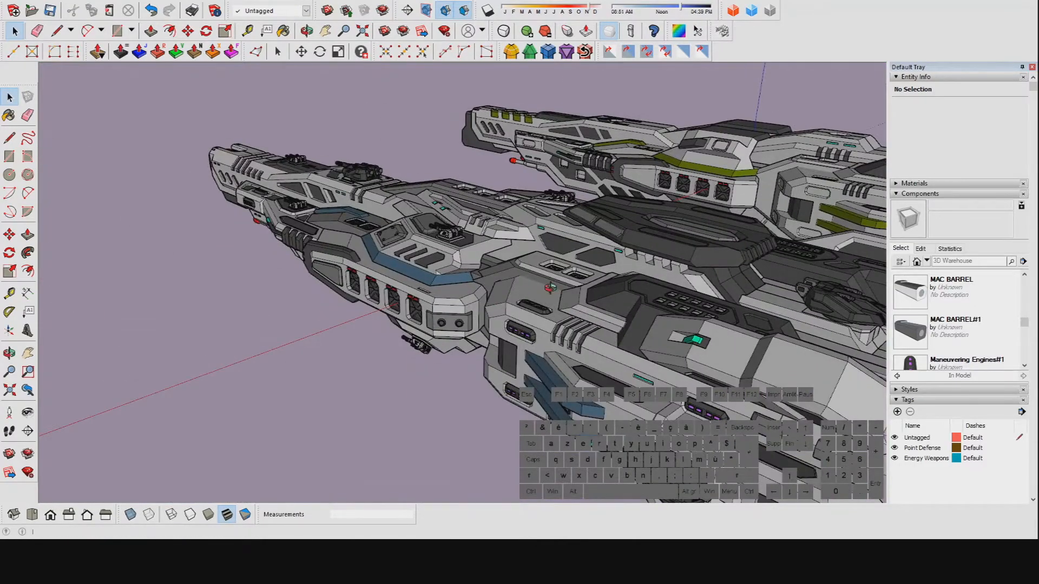
pyautogui.moveTo(567, 416); pyautogui.dragTo(620, 454, button='middle')
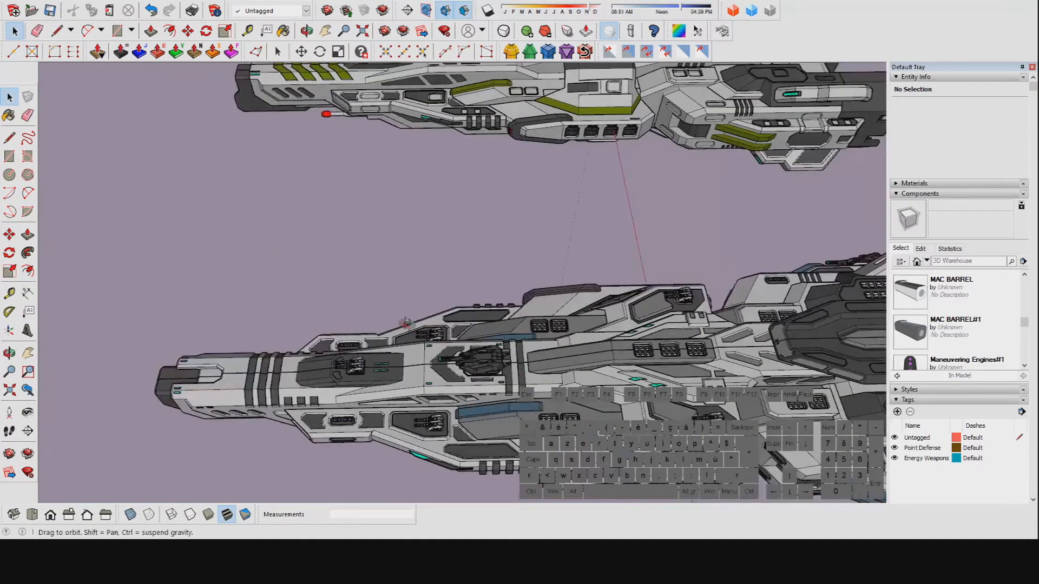
pyautogui.moveTo(533, 366); pyautogui.dragTo(454, 341, button='middle')
pyautogui.scroll(5, 472, 400)
# Move the whole blue-striped ship sideways until its side pod lies directly beside the green-striped ship's side pod
pyautogui.click(470, 397)
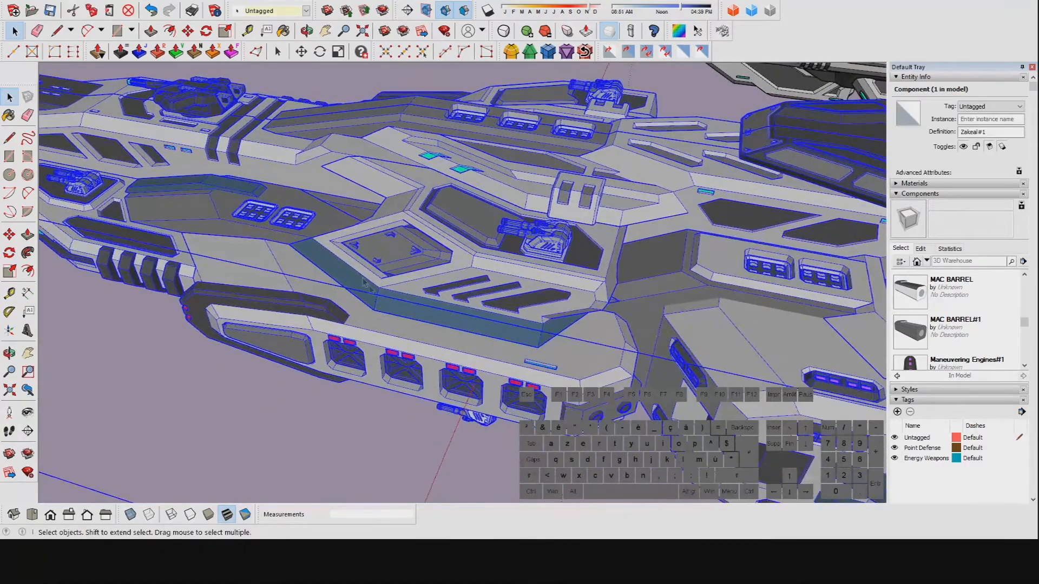
pyautogui.scroll(-3, 256, 255)
pyautogui.moveTo(256, 254); pyautogui.dragTo(649, 319, button='middle')
pyautogui.scroll(-3, 471, 197)
pyautogui.scroll(1, 468, 175)
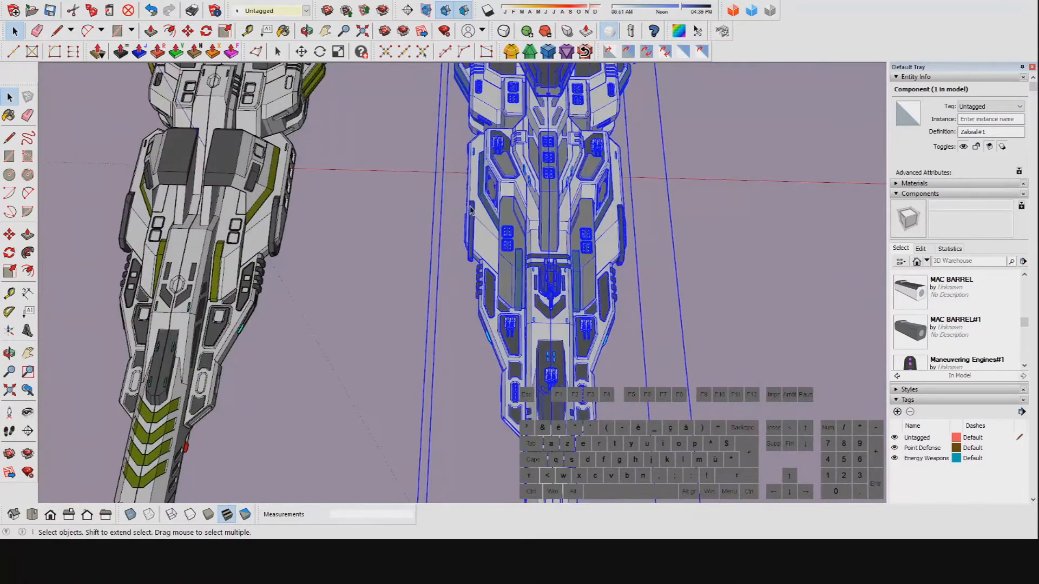
pyautogui.scroll(5, 493, 235)
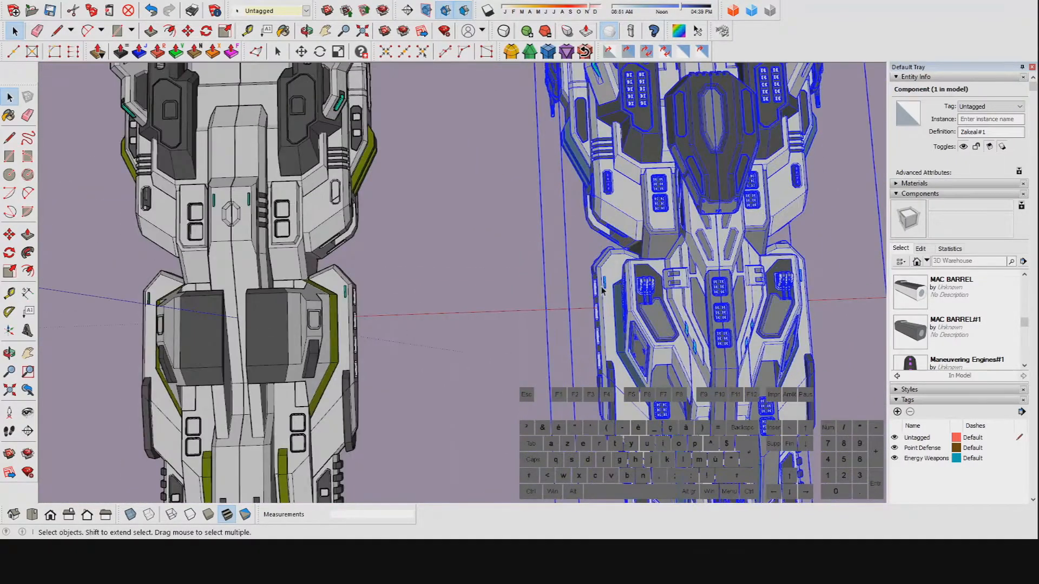
pyautogui.doubleClick(602, 290)
pyautogui.click(602, 291)
pyautogui.scroll(-2, 602, 290)
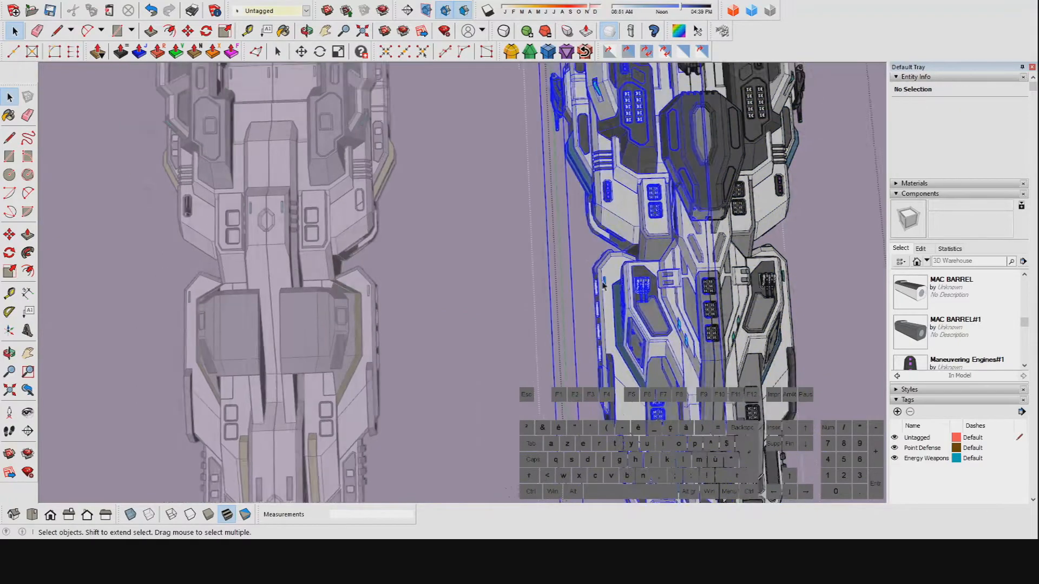
pyautogui.click(322, 138)
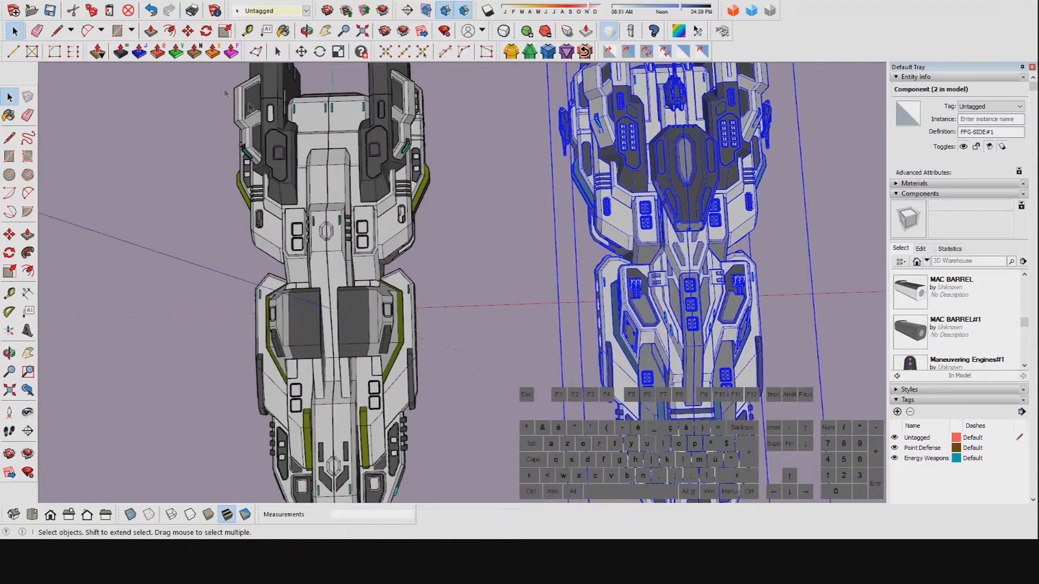
pyautogui.click(188, 30)
pyautogui.click(585, 273)
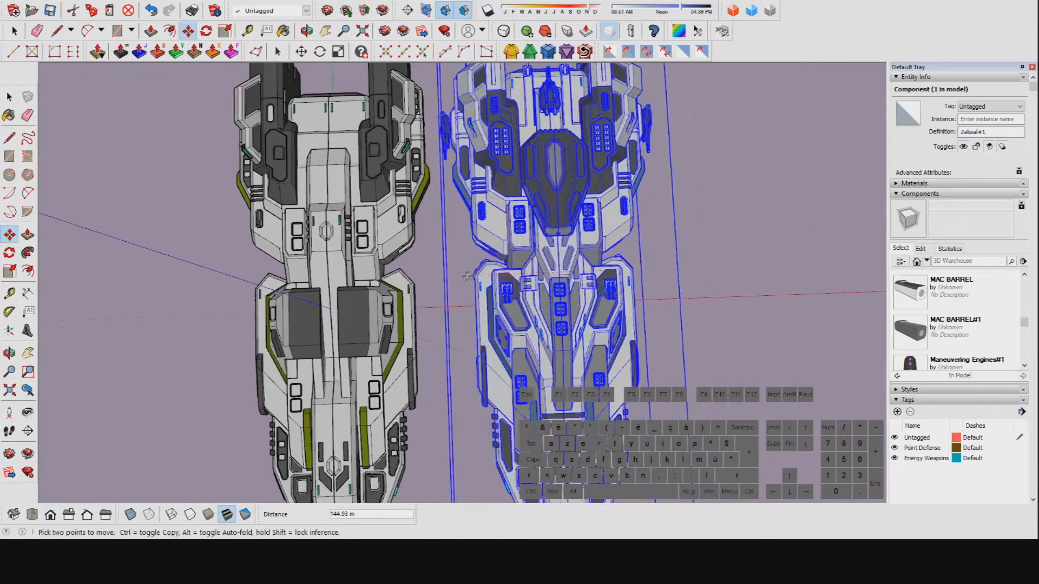
pyautogui.scroll(4, 425, 278)
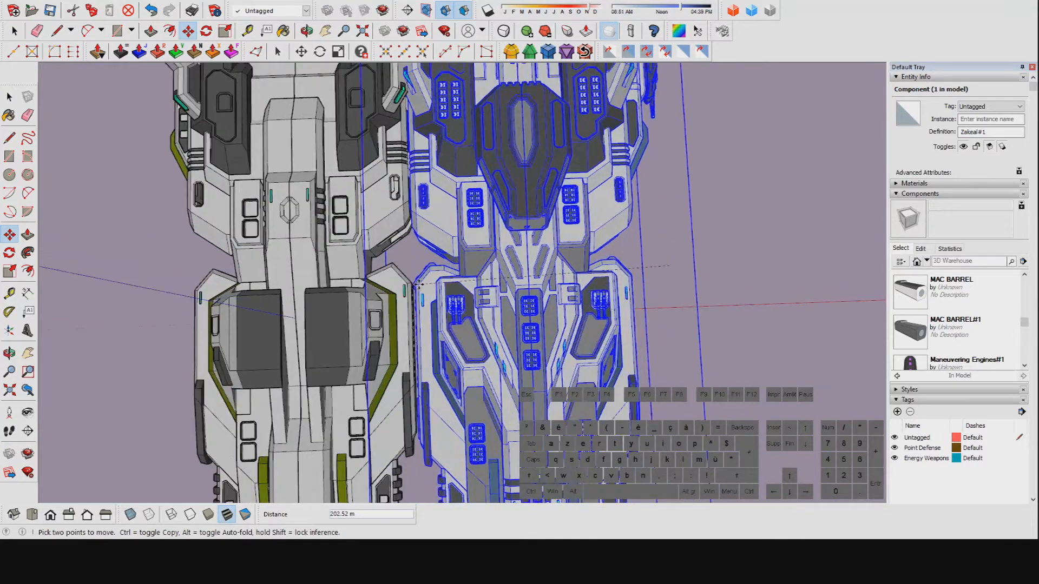
pyautogui.click(404, 283)
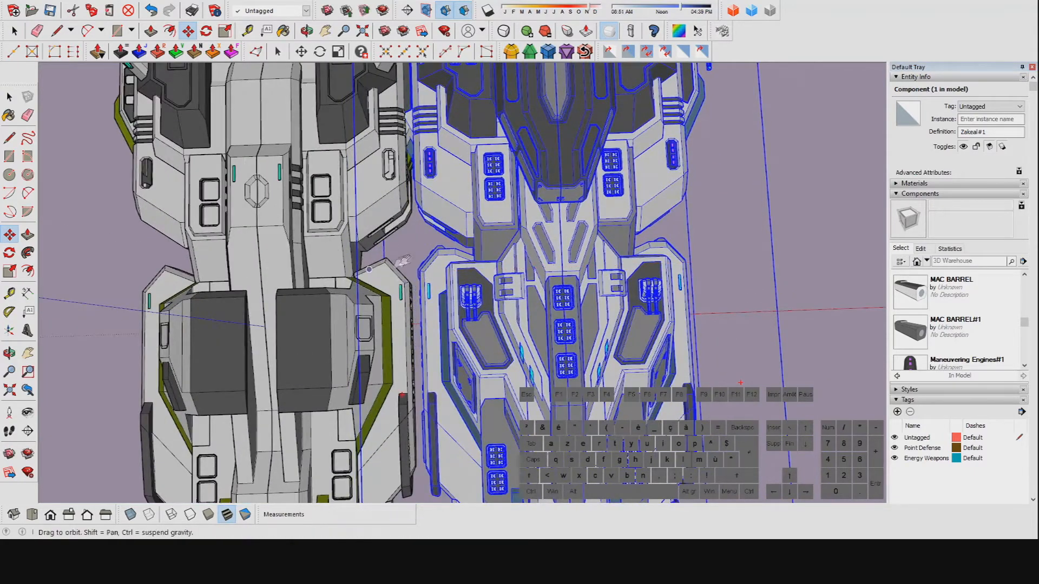
# Move the blue-striped ship sideways away from the green-striped ship to leave a wide gap between them
pyautogui.keyDown('shift'); pyautogui.moveTo(383, 262); pyautogui.dragTo(449, 217, button='middle'); pyautogui.keyUp('shift')
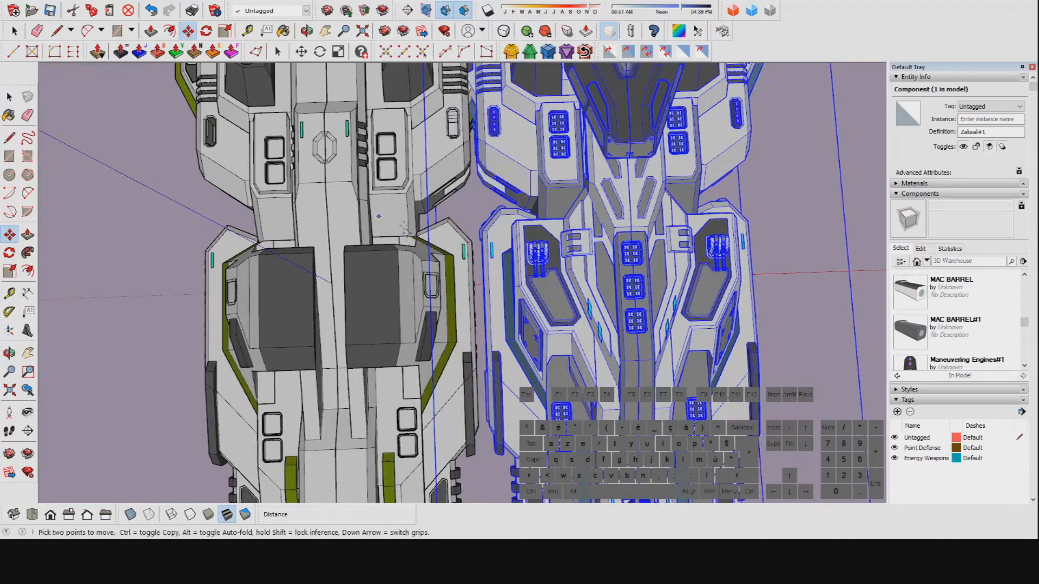
pyautogui.click(487, 231)
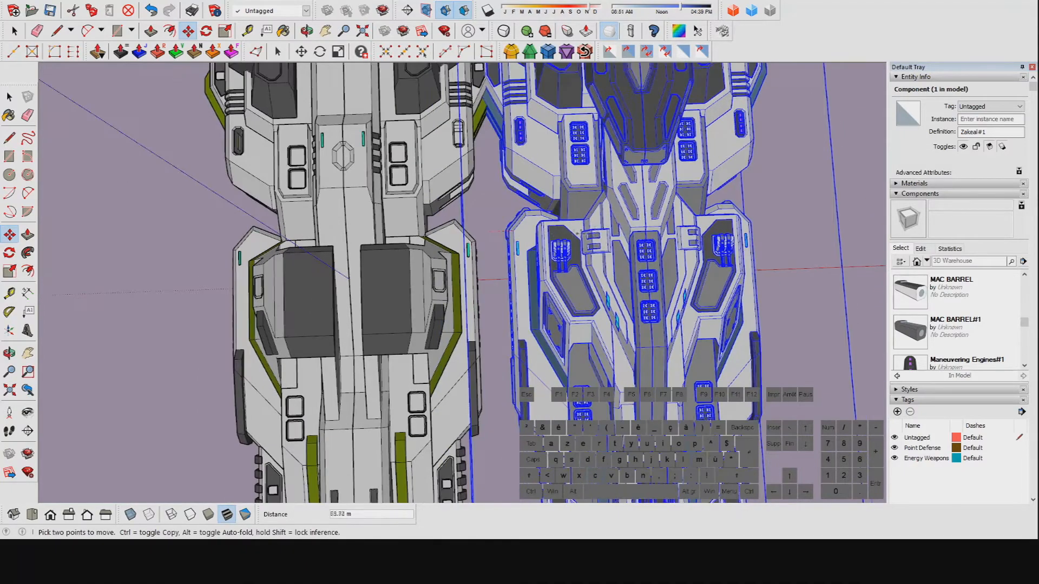
pyautogui.scroll(-3, 622, 324)
pyautogui.click(18, 33)
# Inspect the blue-striped ship's midsection from the rear quarter and clear its selection
pyautogui.moveTo(238, 238); pyautogui.dragTo(446, 158, button='middle')
pyautogui.scroll(1, 446, 158)
pyautogui.scroll(5, 446, 158)
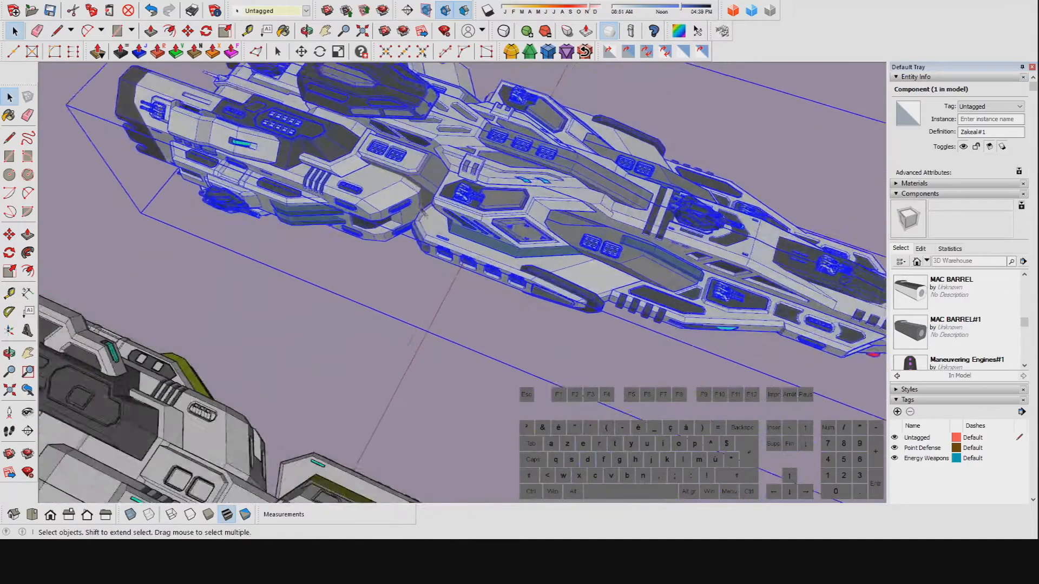
pyautogui.moveTo(419, 258); pyautogui.dragTo(511, 343, button='middle')
pyautogui.click(512, 342)
# Examine the chamfered rear end of the green-striped ship's side pod and its cyan light
pyautogui.scroll(-2, 391, 258)
pyautogui.scroll(-5, 392, 258)
pyautogui.moveTo(392, 258); pyautogui.dragTo(546, 317, button='middle')
pyautogui.scroll(5, 507, 313)
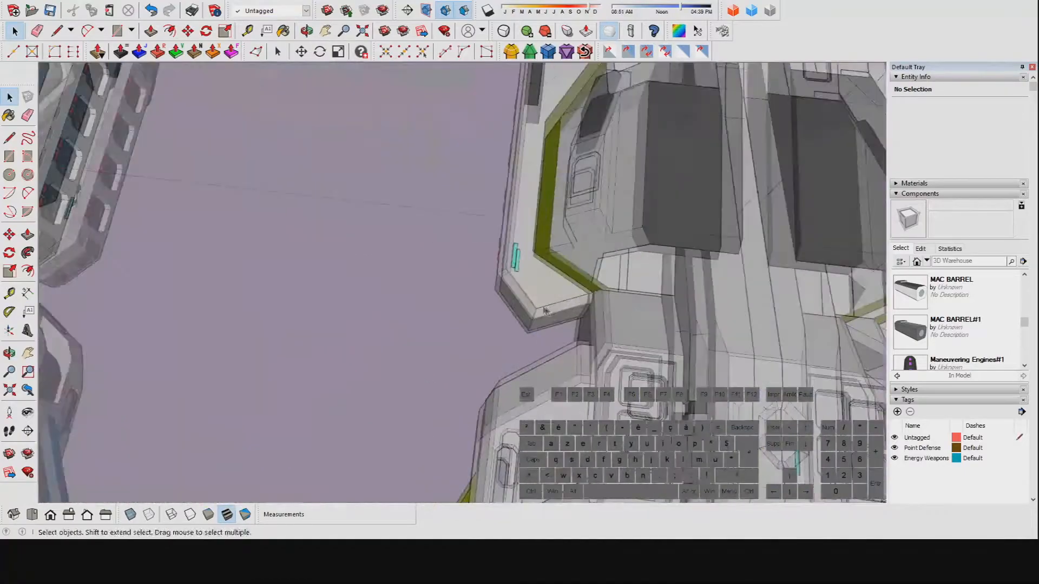
pyautogui.moveTo(511, 254); pyautogui.dragTo(516, 303, button='middle')
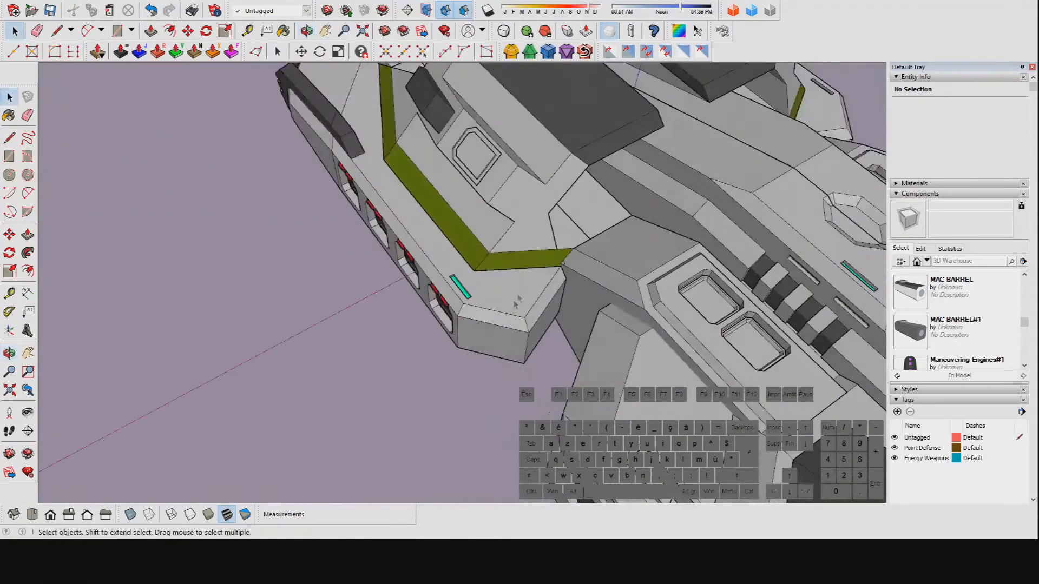
pyautogui.moveTo(475, 328); pyautogui.dragTo(391, 333, button='middle')
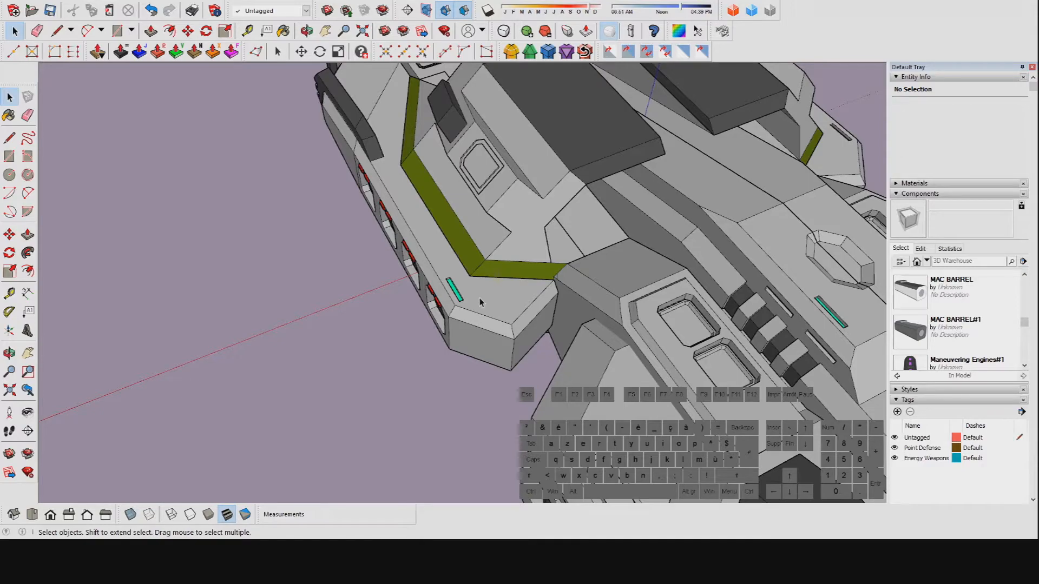
# Examine the more detailed rear end of the blue-striped ship's side pod, including its twin round openings
pyautogui.moveTo(479, 297); pyautogui.dragTo(627, 336, button='middle')
pyautogui.scroll(6, 373, 255)
pyautogui.keyDown('shift'); pyautogui.moveTo(380, 246); pyautogui.dragTo(263, 358, button='middle'); pyautogui.keyUp('shift')
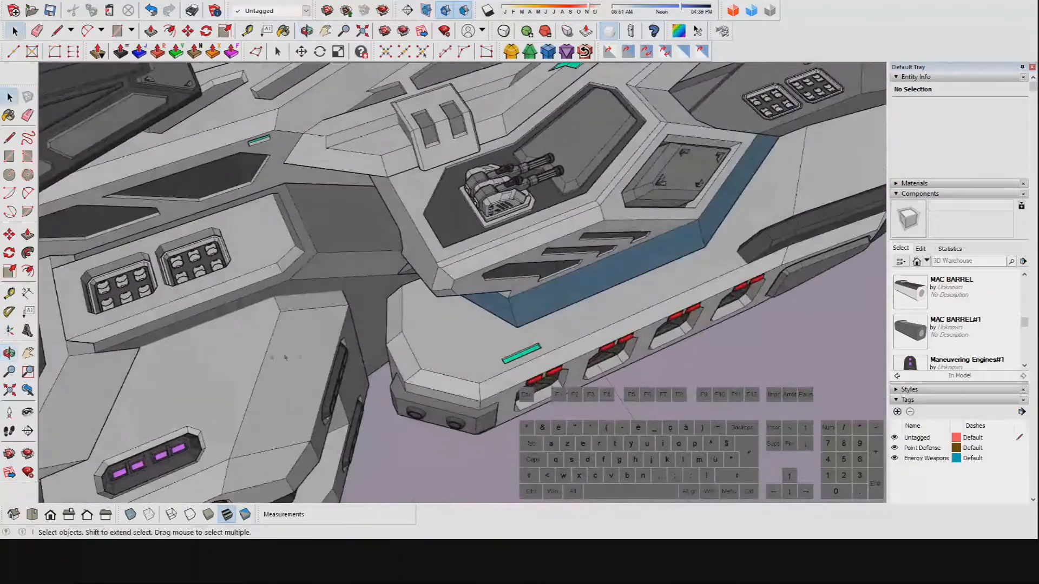
pyautogui.keyDown('shift'); pyautogui.moveTo(412, 310); pyautogui.dragTo(507, 264, button='middle'); pyautogui.keyUp('shift')
pyautogui.moveTo(541, 335); pyautogui.dragTo(546, 217, button='middle')
pyautogui.keyDown('shift'); pyautogui.moveTo(516, 381); pyautogui.dragTo(463, 384, button='middle'); pyautogui.keyUp('shift')
pyautogui.scroll(-5, 463, 385)
pyautogui.scroll(4, 536, 336)
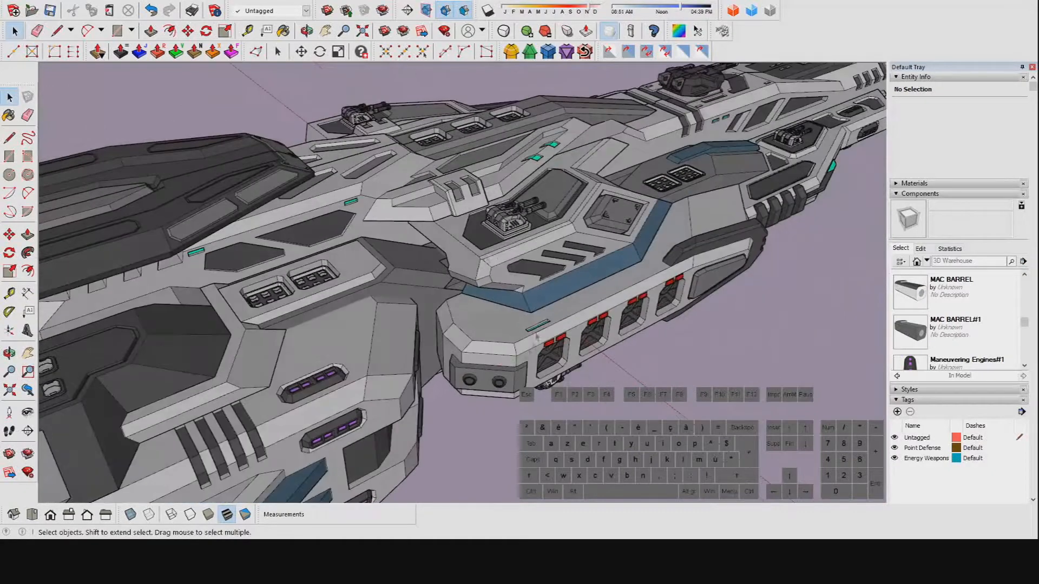
pyautogui.keyDown('shift'); pyautogui.moveTo(476, 341); pyautogui.dragTo(524, 355, button='middle'); pyautogui.keyUp('shift')
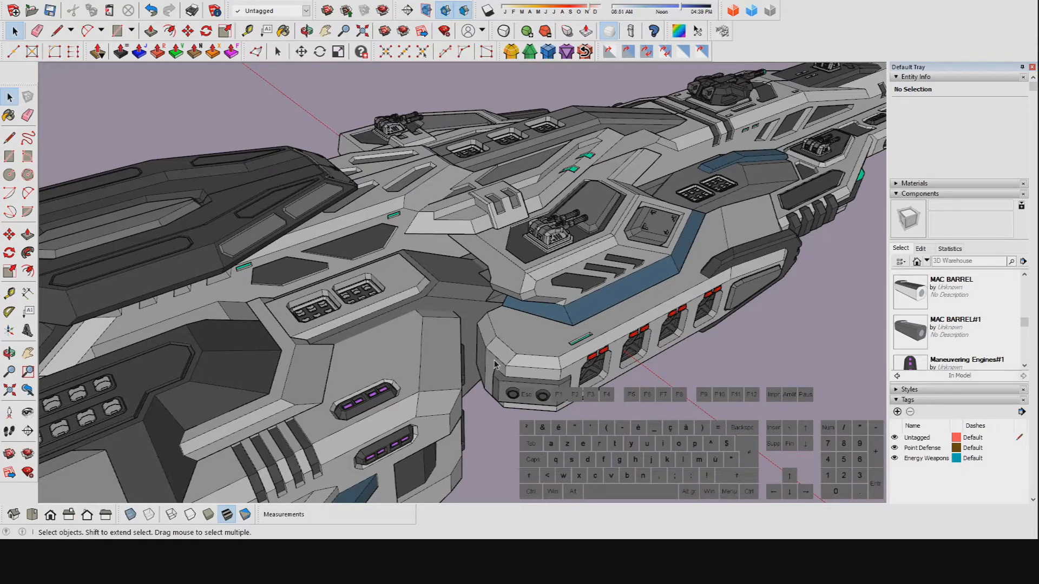
# Examine how the blue-striped ship's side pod meets the neighbouring rear hull from above and from the side
pyautogui.moveTo(494, 364); pyautogui.dragTo(576, 305, button='middle')
pyautogui.scroll(8, 252, 290)
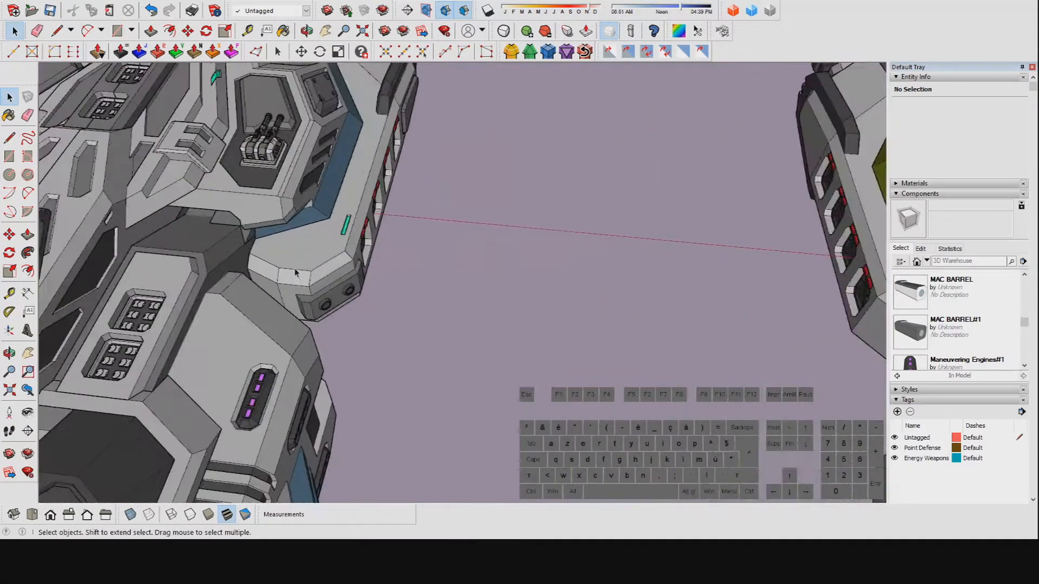
pyautogui.moveTo(256, 274); pyautogui.dragTo(399, 319, button='middle')
pyautogui.scroll(-5, 394, 304)
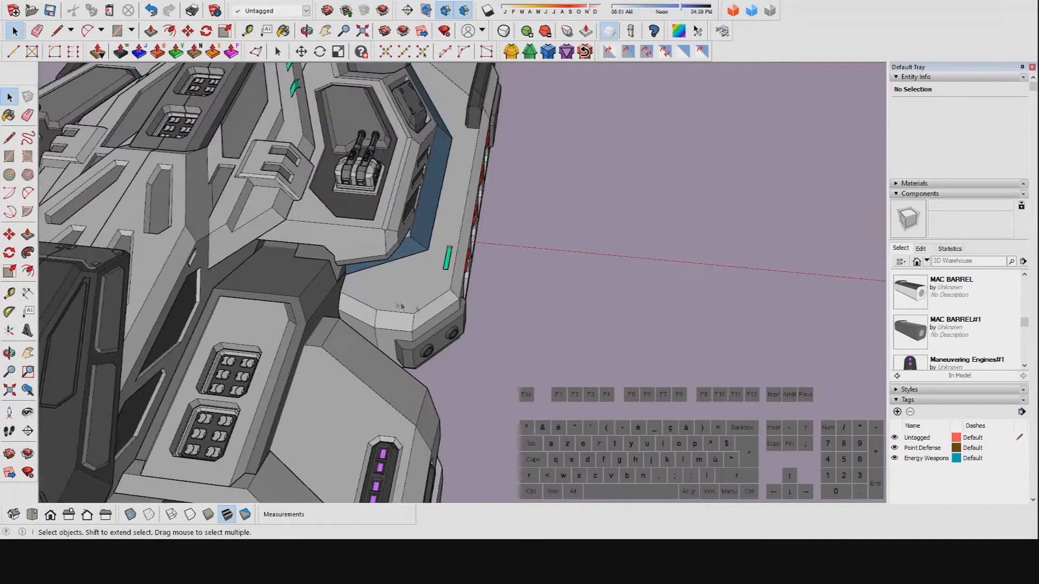
pyautogui.keyDown('shift'); pyautogui.moveTo(546, 307); pyautogui.dragTo(339, 314, button='middle'); pyautogui.keyUp('shift')
pyautogui.moveTo(611, 391); pyautogui.dragTo(717, 398, button='middle')
pyautogui.scroll(5, 197, 308)
pyautogui.moveTo(197, 308); pyautogui.dragTo(281, 319, button='middle')
pyautogui.moveTo(346, 317); pyautogui.dragTo(392, 320, button='middle')
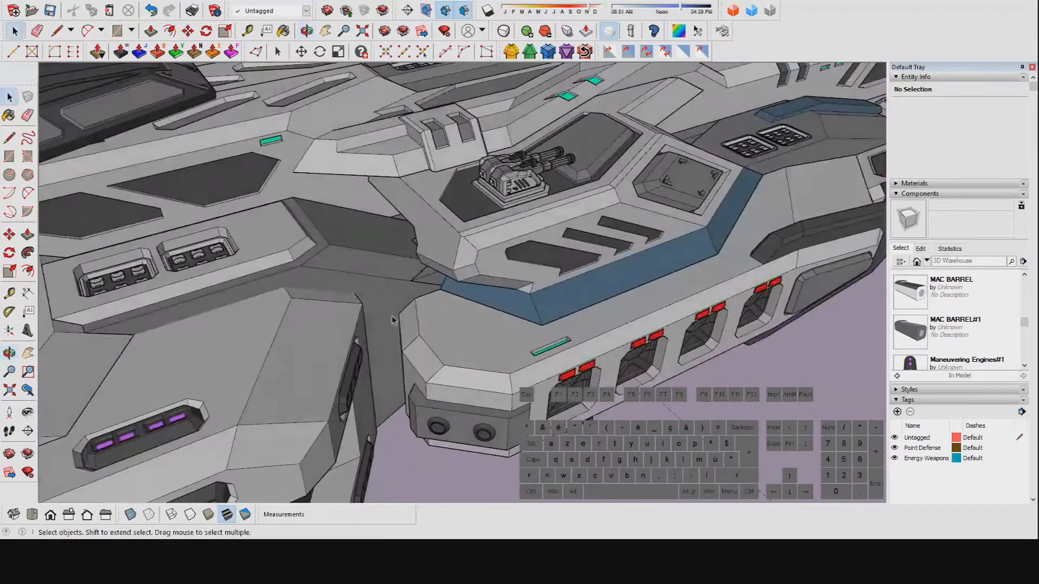
pyautogui.moveTo(463, 385); pyautogui.dragTo(378, 388, button='middle')
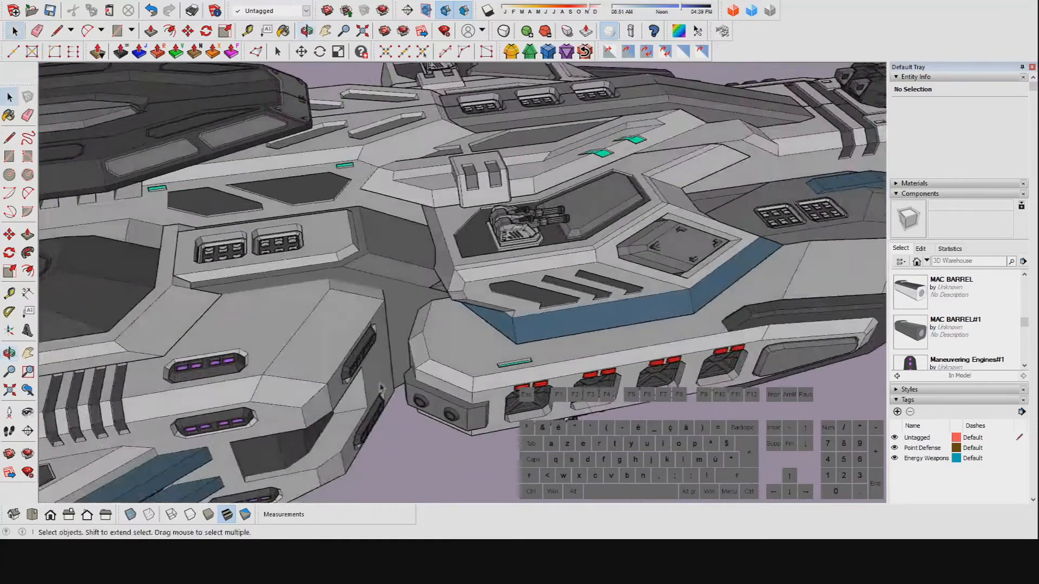
pyautogui.moveTo(420, 340); pyautogui.dragTo(483, 340, button='middle')
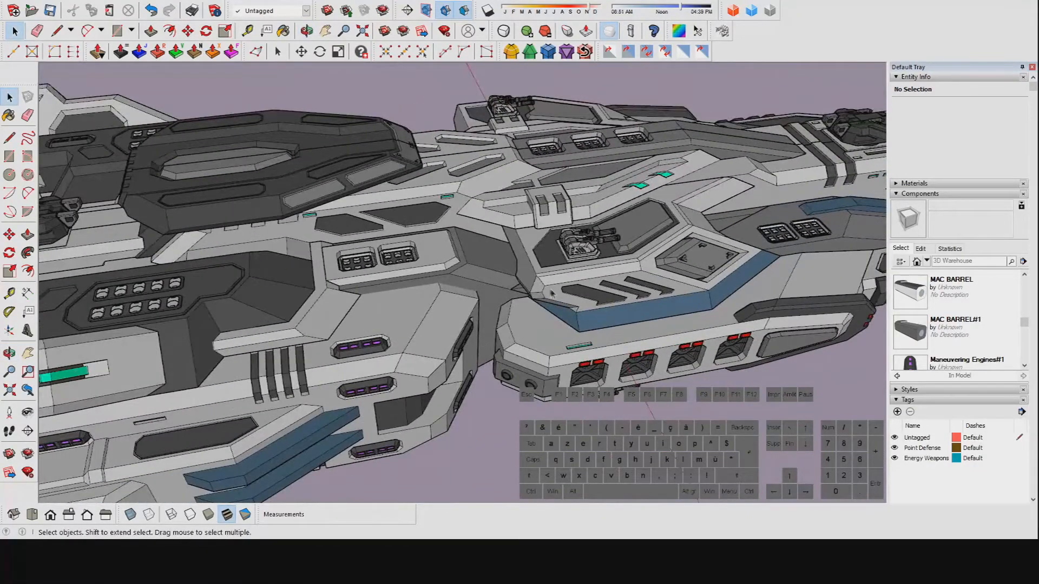
# Compare both complete ships from above, selecting the green-striped and the blue-striped one in turn and clearing the selection
pyautogui.scroll(-4, 342, 351)
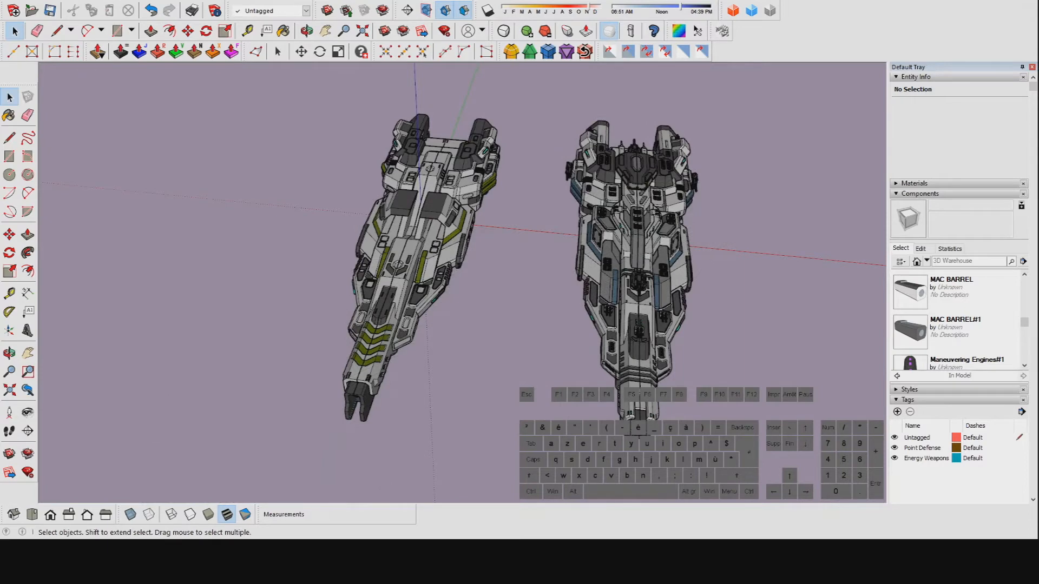
pyautogui.click(417, 229)
pyautogui.moveTo(417, 229); pyautogui.dragTo(458, 277, button='middle')
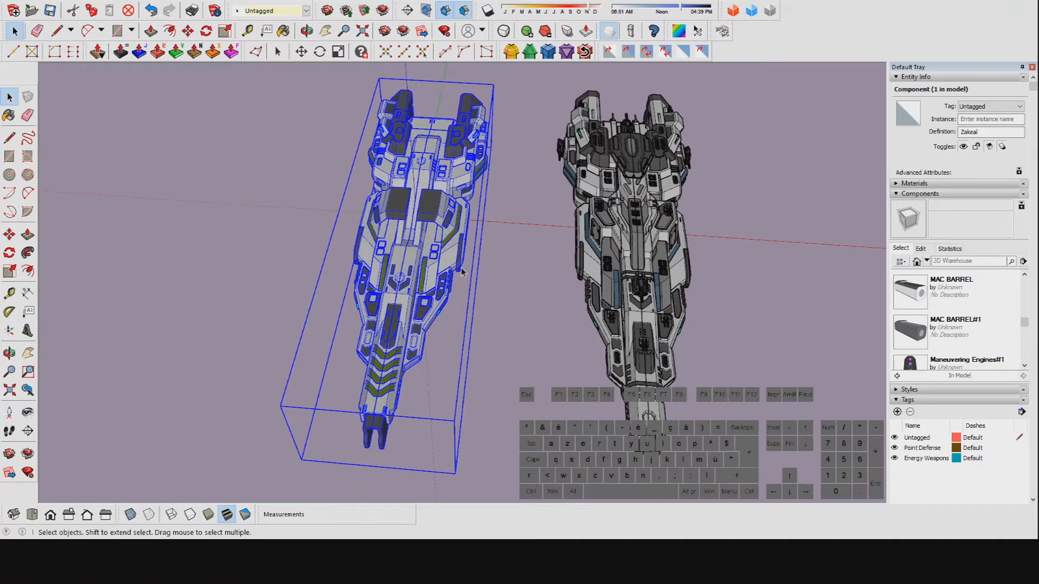
pyautogui.click(478, 272)
pyautogui.click(412, 251)
pyautogui.click(582, 263)
pyautogui.click(505, 272)
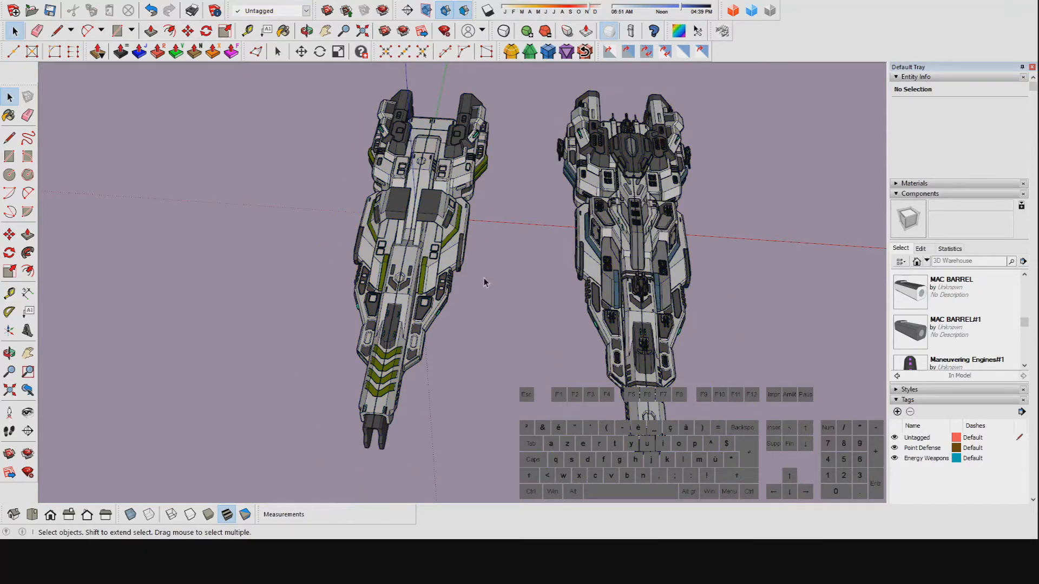
# Examine the recessed panels on the green-striped ship's forward hull, closing in on the dark recess near the green stripe
pyautogui.moveTo(512, 303); pyautogui.dragTo(592, 311, button='middle')
pyautogui.scroll(5, 592, 311)
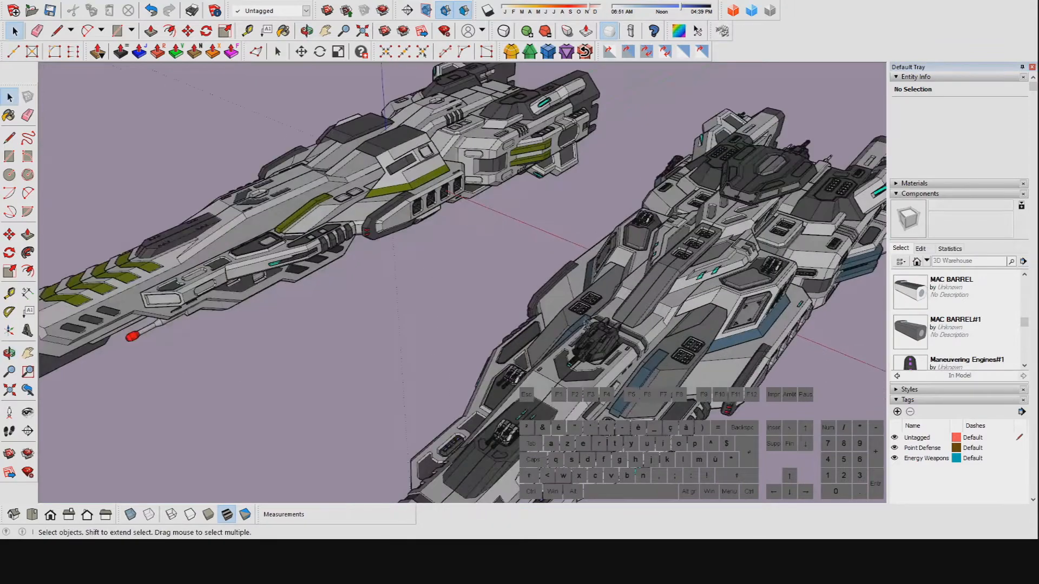
pyautogui.scroll(2, 581, 349)
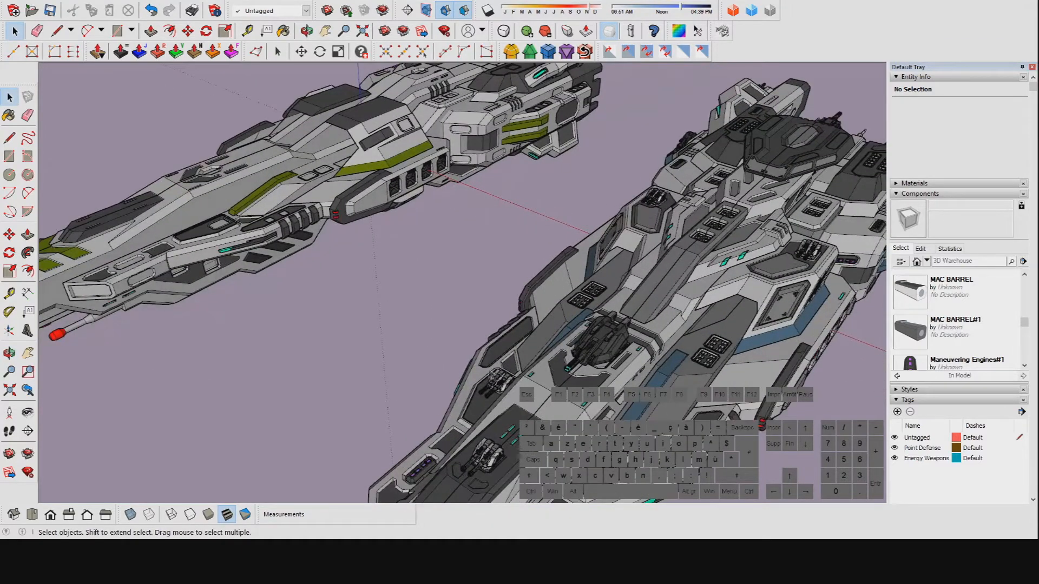
pyautogui.scroll(-2, 387, 316)
pyautogui.moveTo(269, 238); pyautogui.dragTo(359, 259, button='middle')
pyautogui.scroll(6, 419, 286)
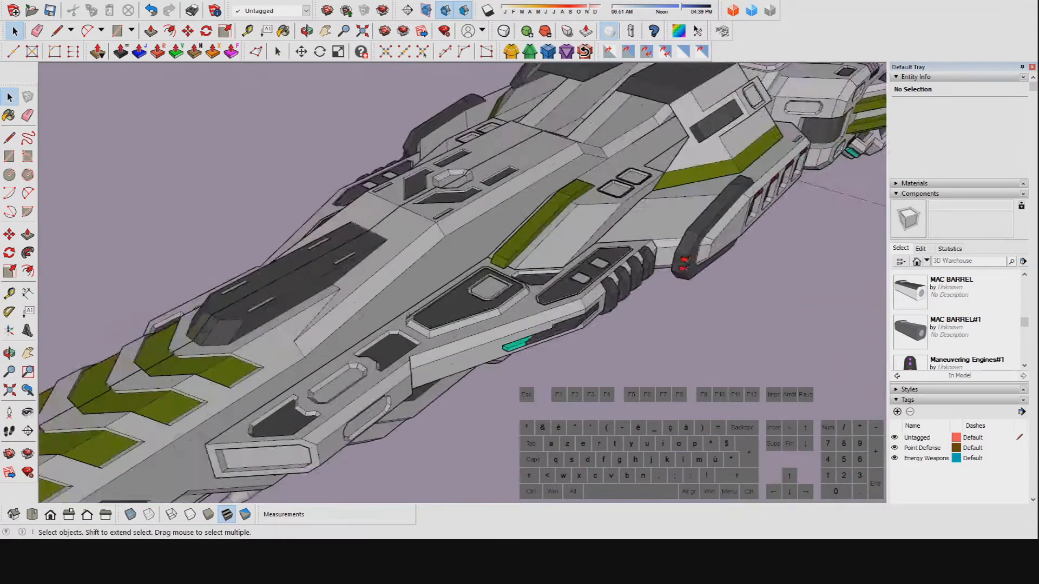
pyautogui.scroll(2, 567, 278)
pyautogui.moveTo(515, 273)
pyautogui.mouseDown(button='middle')
pyautogui.moveTo(649, 249)
pyautogui.moveTo(570, 318)
pyautogui.moveTo(420, 323)
pyautogui.mouseUp(button='middle')
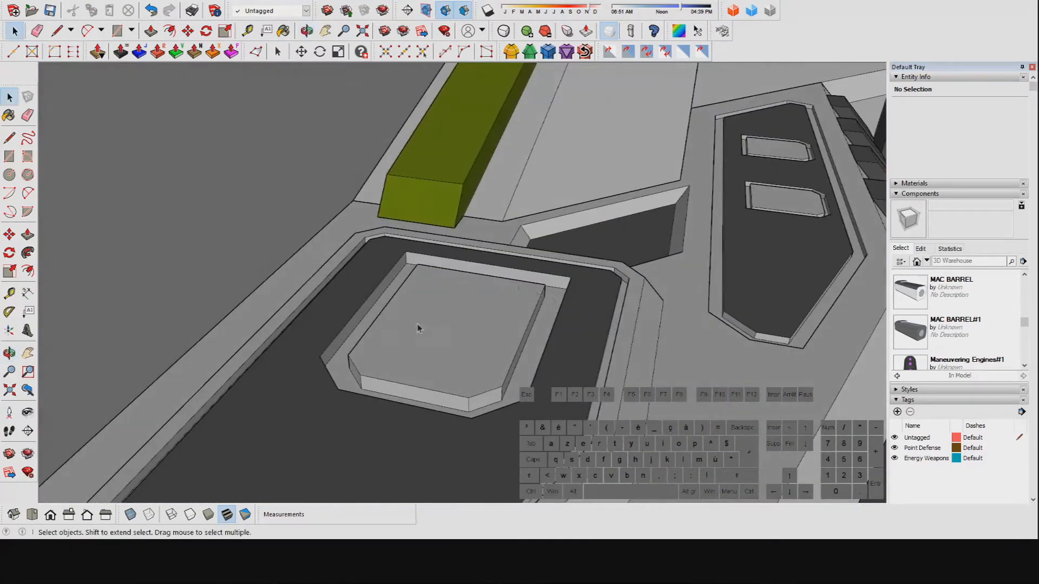
# Open the green-striped ship's side hull for editing and select the face of the large hatch in the dark recess near the green stripe
pyautogui.scroll(-2, 420, 324)
pyautogui.doubleClick(460, 336)
pyautogui.click(478, 336)
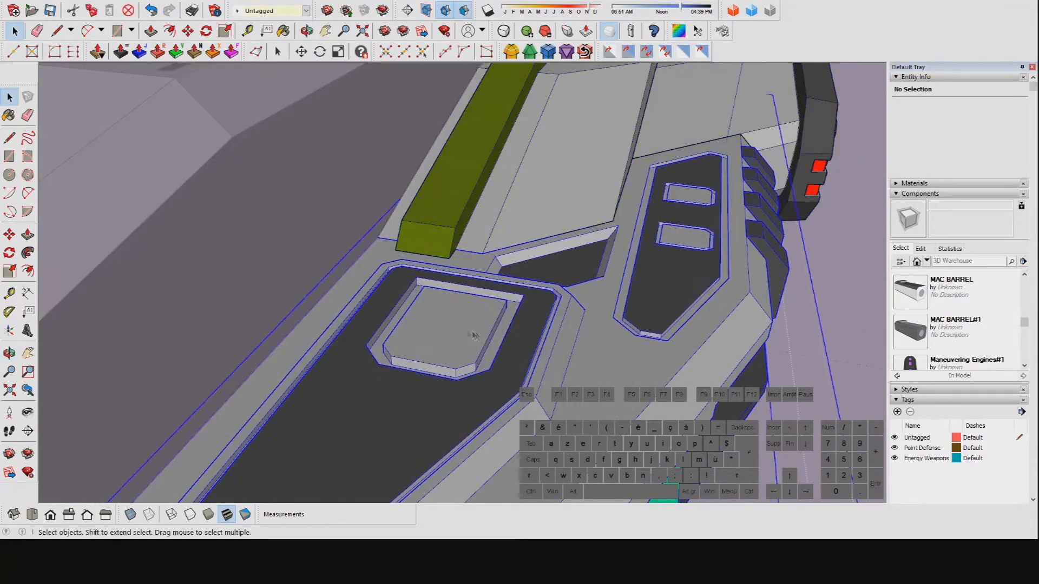
pyautogui.scroll(-1, 478, 336)
pyautogui.doubleClick(450, 328)
pyautogui.click(456, 324)
pyautogui.moveTo(456, 324); pyautogui.dragTo(455, 290, button='middle')
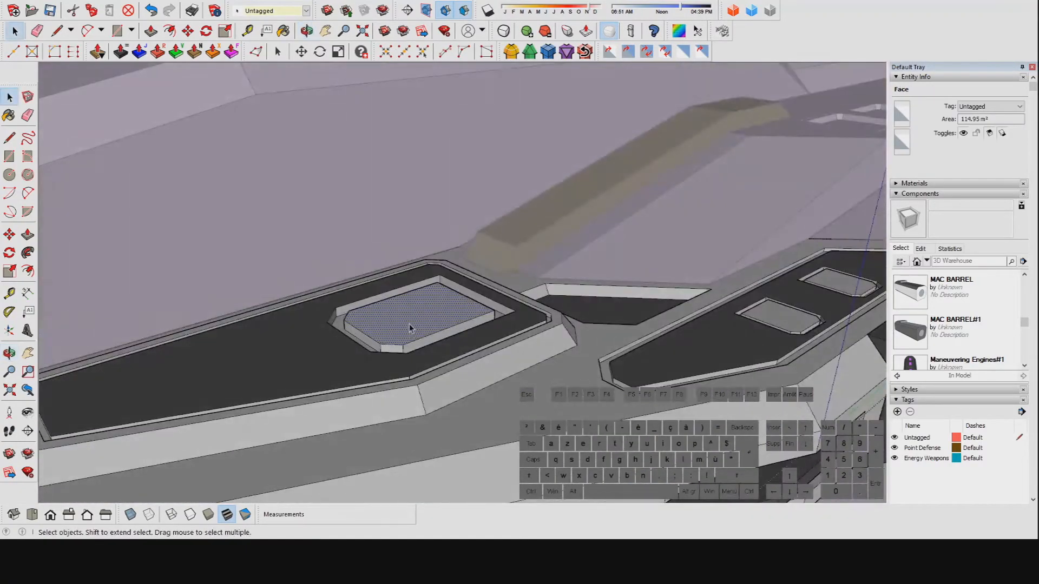
# Select the faces of the two small hatches in the adjoining dark side recess together
pyautogui.scroll(-3, 413, 328)
pyautogui.keyDown('shift'); pyautogui.moveTo(412, 328); pyautogui.dragTo(498, 296, button='middle'); pyautogui.keyUp('shift')
pyautogui.scroll(-2, 456, 412)
pyautogui.scroll(3, 497, 296)
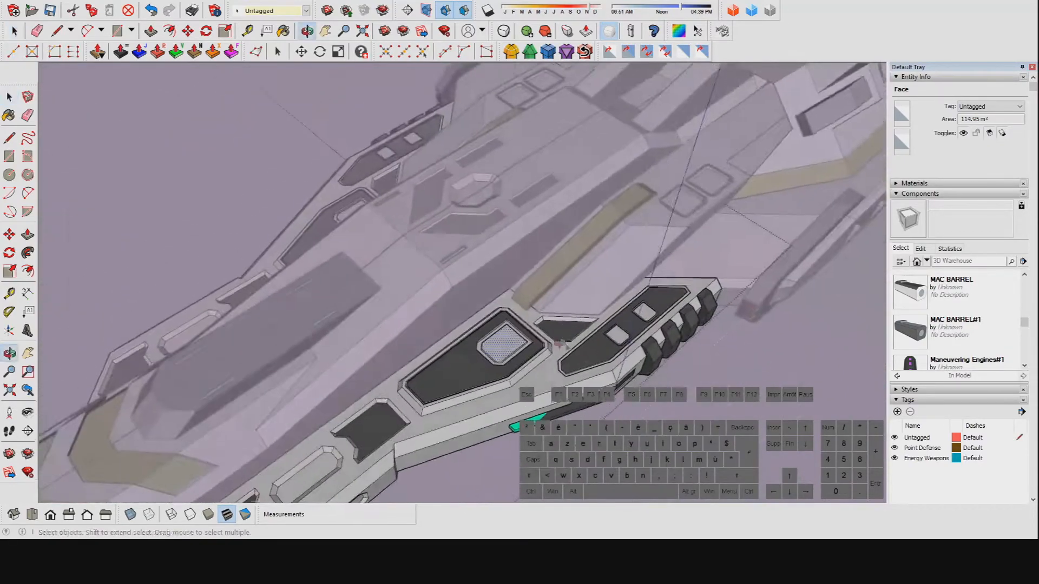
pyautogui.scroll(5, 549, 327)
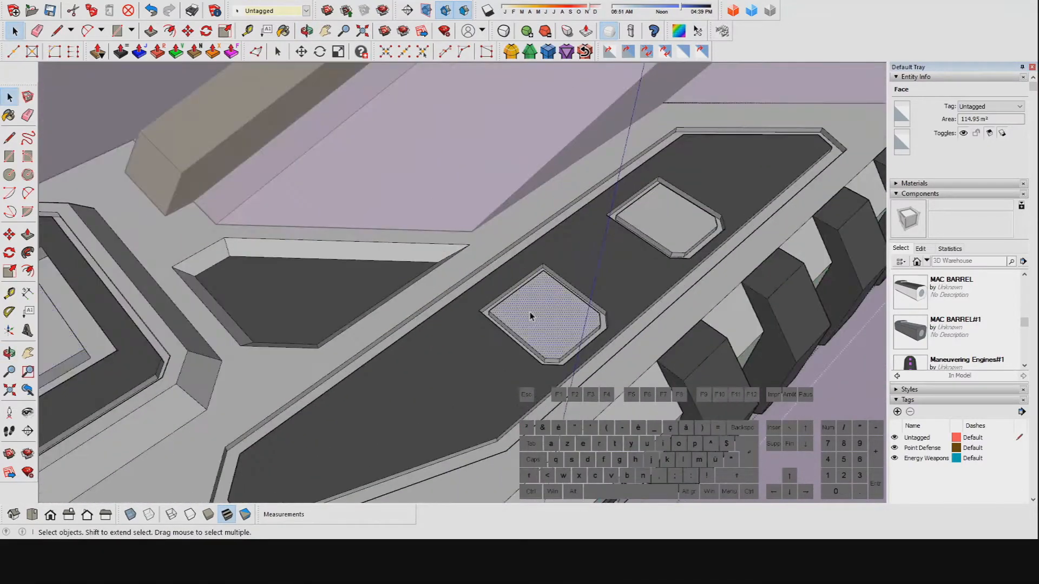
pyautogui.scroll(-3, 530, 317)
pyautogui.keyDown('shift'); pyautogui.click(626, 248); pyautogui.keyUp('shift')
pyautogui.scroll(2, 566, 328)
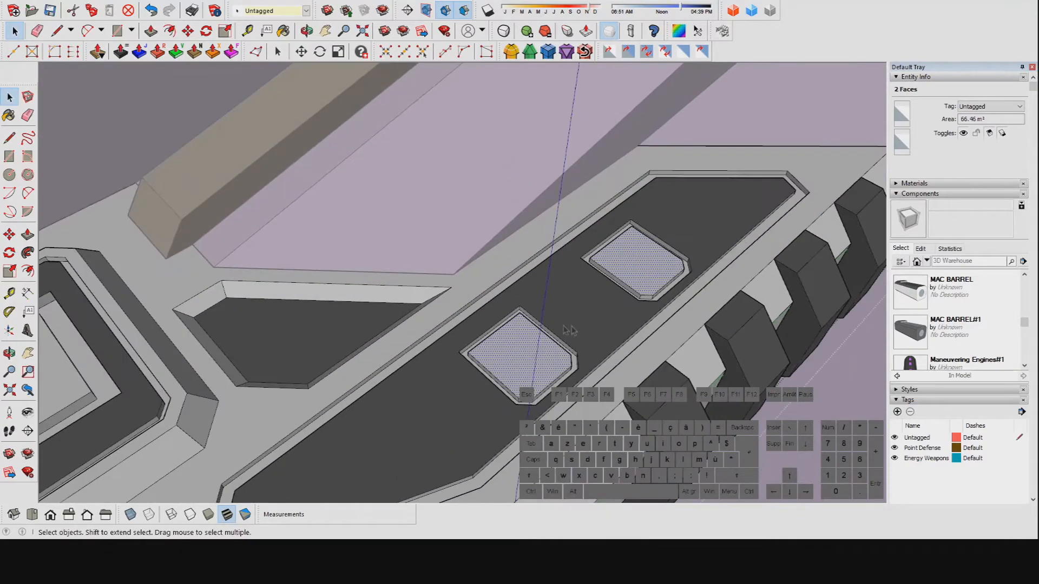
# Examine the green-striped ship's side recesses, rear pods and underside, closing the hull group and clearing the selection
pyautogui.scroll(-3, 569, 330)
pyautogui.scroll(2, 520, 349)
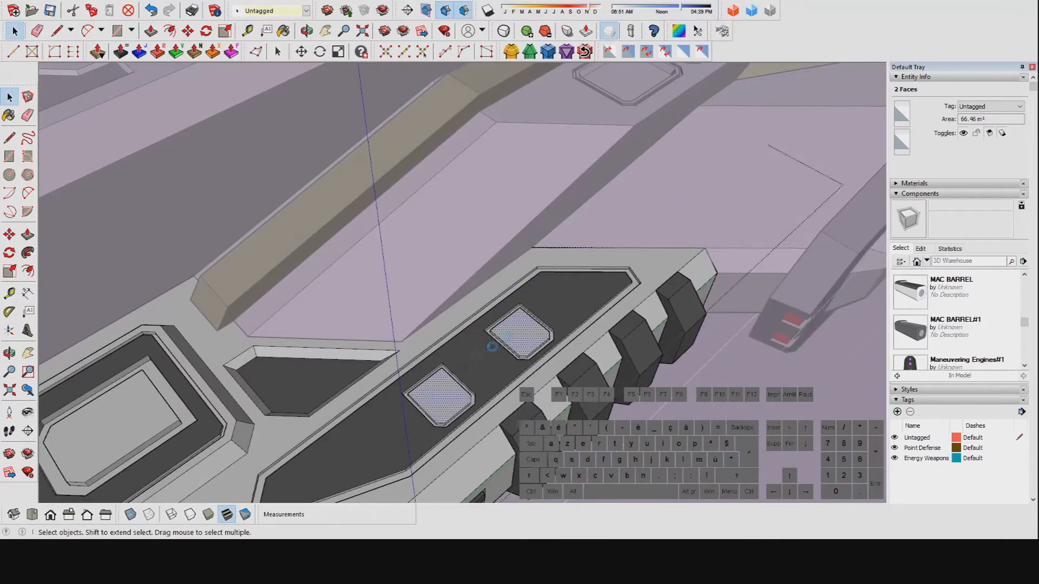
pyautogui.keyDown('shift'); pyautogui.moveTo(489, 373); pyautogui.dragTo(566, 324, button='middle'); pyautogui.keyUp('shift')
pyautogui.scroll(-3, 566, 324)
pyautogui.keyDown('shift'); pyautogui.moveTo(660, 254); pyautogui.dragTo(632, 292, button='middle'); pyautogui.keyUp('shift')
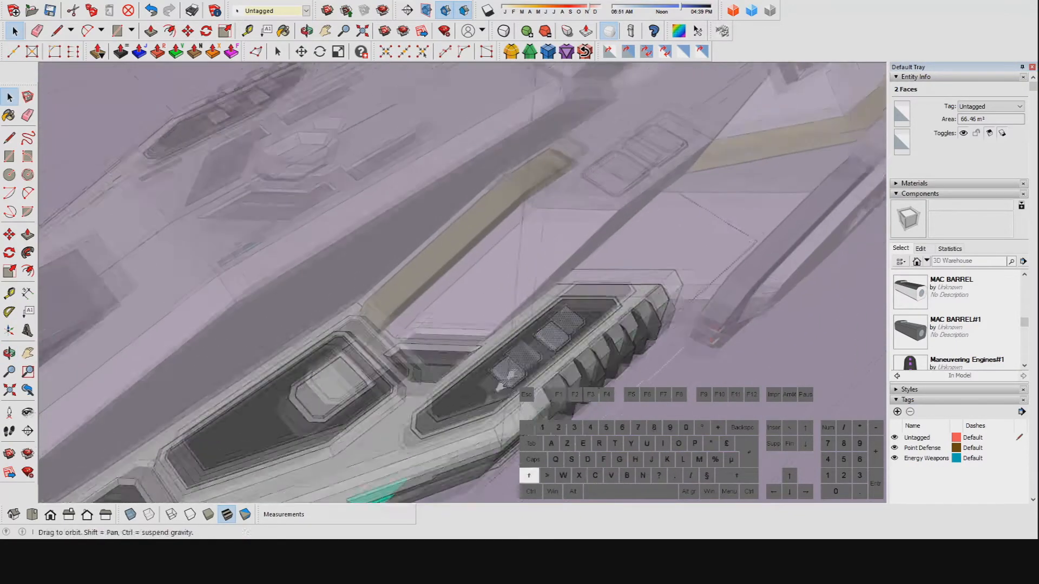
pyautogui.scroll(-2, 606, 330)
pyautogui.keyDown('shift'); pyautogui.moveTo(606, 330); pyautogui.dragTo(578, 354, button='middle'); pyautogui.keyUp('shift')
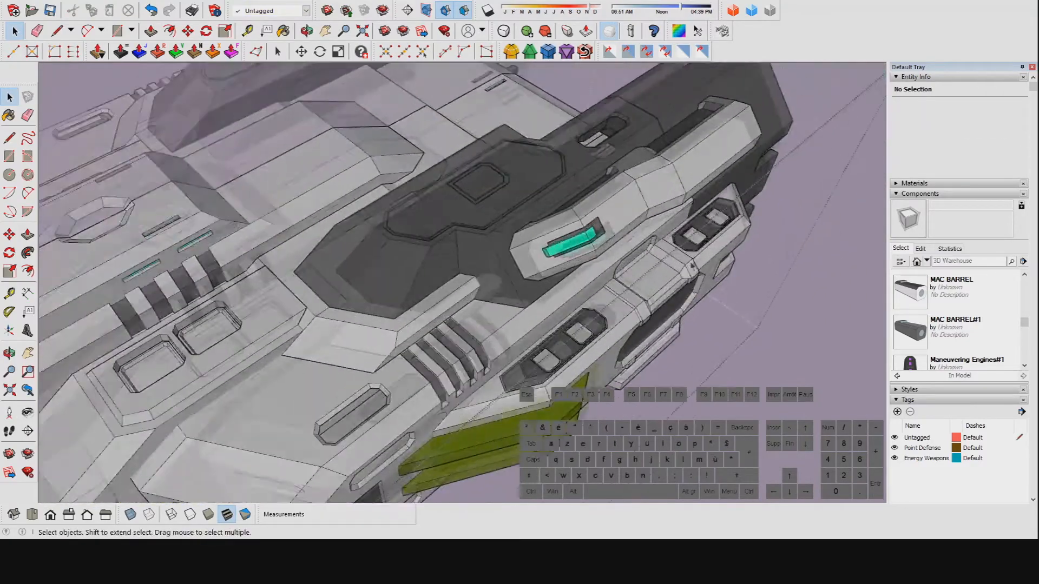
pyautogui.moveTo(692, 266); pyautogui.dragTo(659, 143, button='middle')
pyautogui.scroll(-3, 665, 335)
pyautogui.scroll(-4, 399, 342)
pyautogui.scroll(4, 530, 202)
pyautogui.scroll(-6, 440, 208)
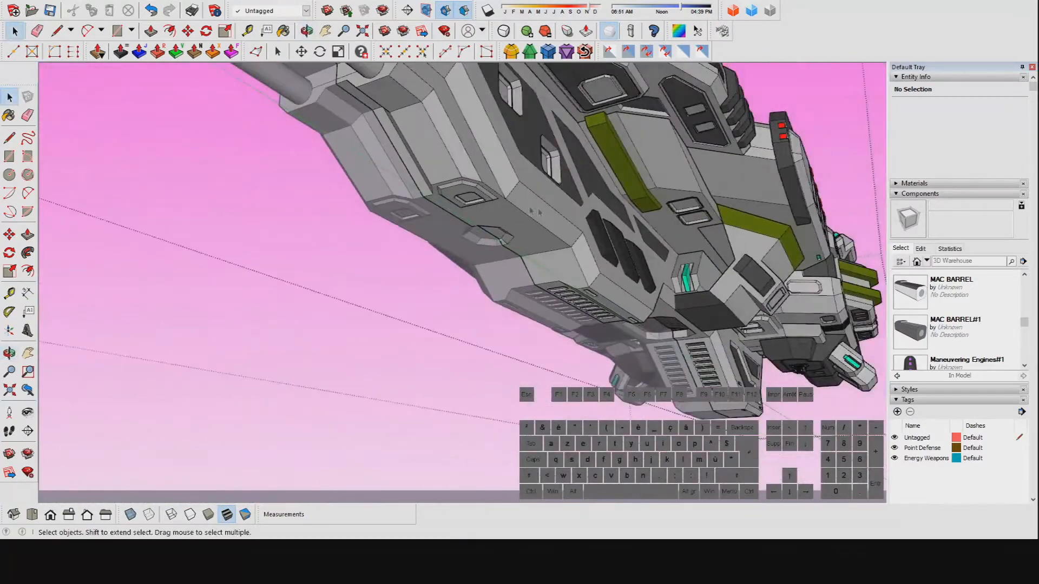
pyautogui.moveTo(441, 207); pyautogui.dragTo(642, 350, button='middle')
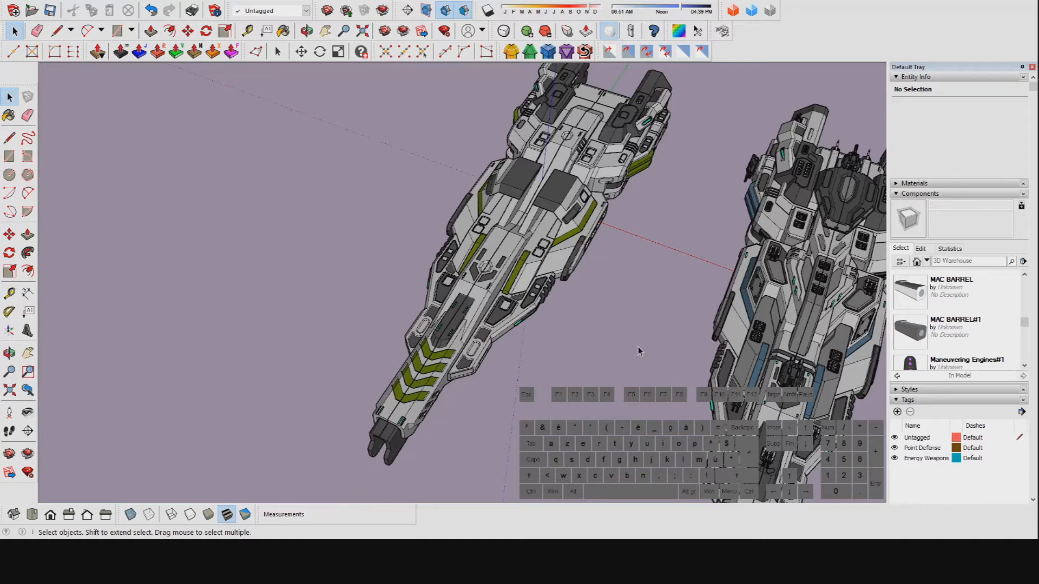
# Examine the green-striped ship's upper hull from the front and from the side, including its stripes and recessed panels
pyautogui.scroll(5, 508, 336)
pyautogui.moveTo(508, 336); pyautogui.dragTo(592, 304, button='middle')
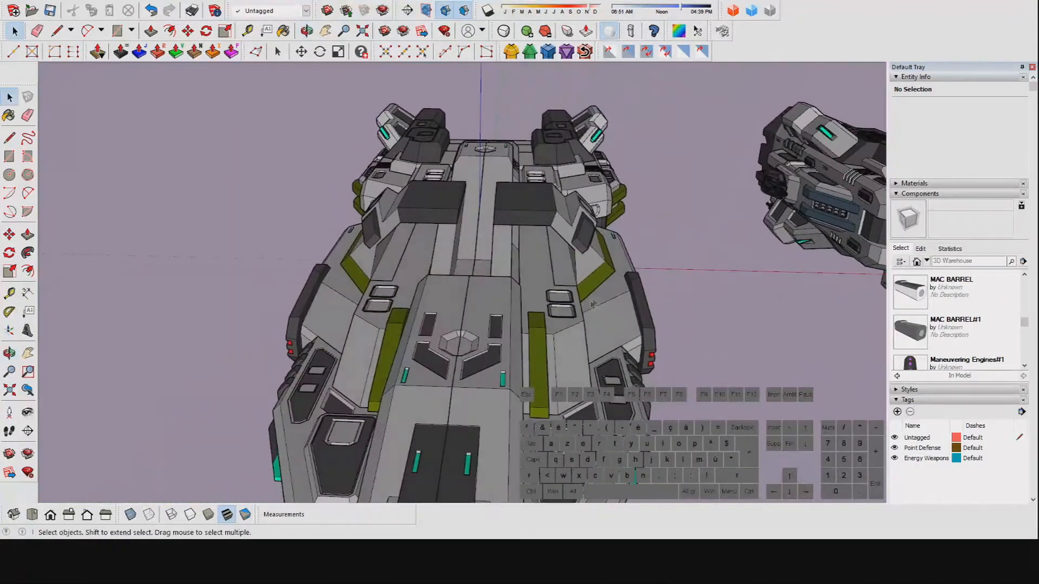
pyautogui.moveTo(567, 386); pyautogui.dragTo(409, 394, button='middle')
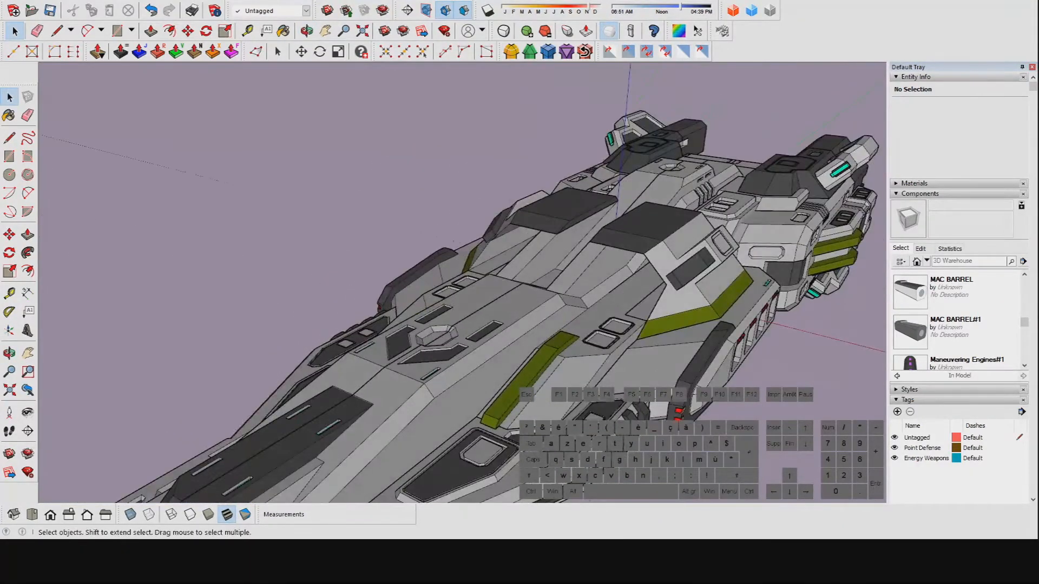
pyautogui.moveTo(549, 401); pyautogui.dragTo(399, 420, button='middle')
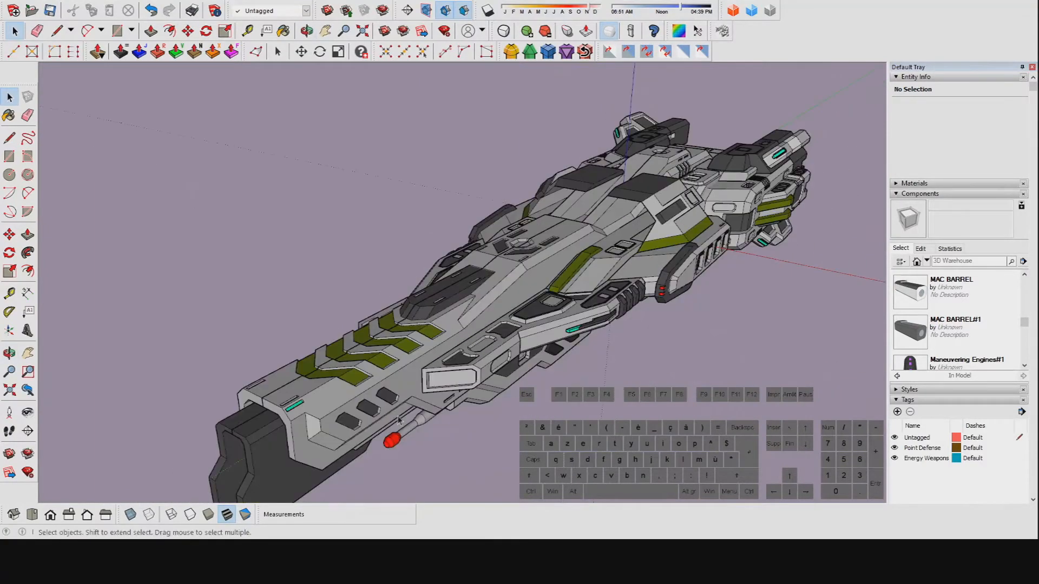
pyautogui.moveTo(438, 350); pyautogui.dragTo(433, 328, button='middle')
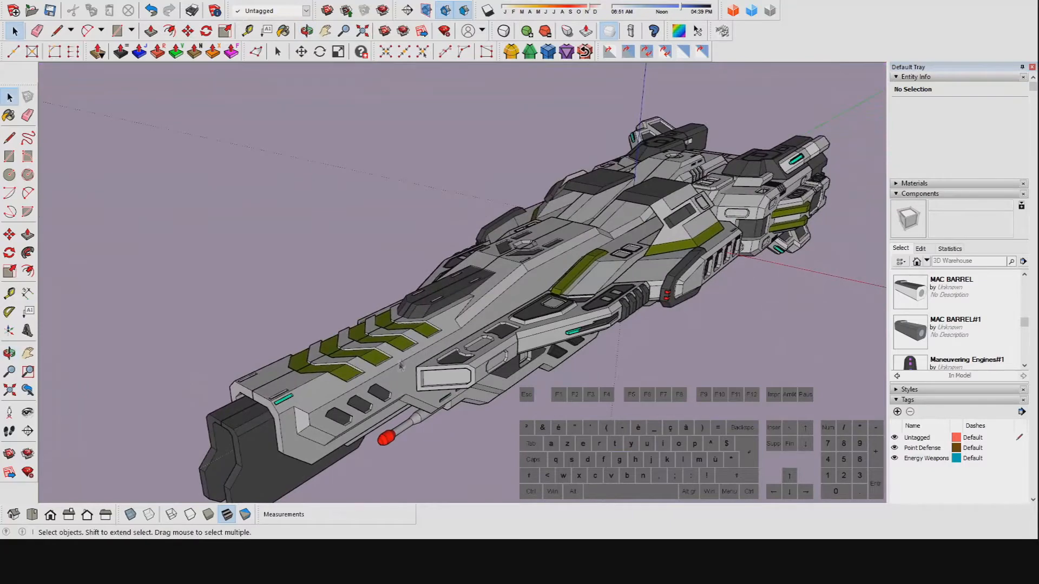
pyautogui.scroll(3, 401, 366)
pyautogui.scroll(4, 733, 244)
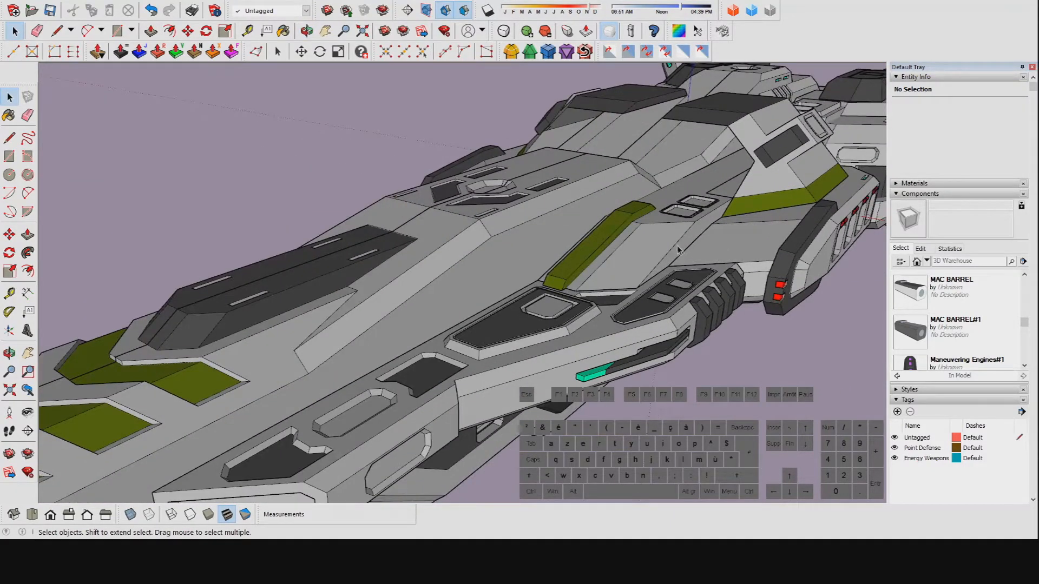
pyautogui.moveTo(670, 240); pyautogui.dragTo(630, 310, button='middle')
pyautogui.scroll(-4, 631, 310)
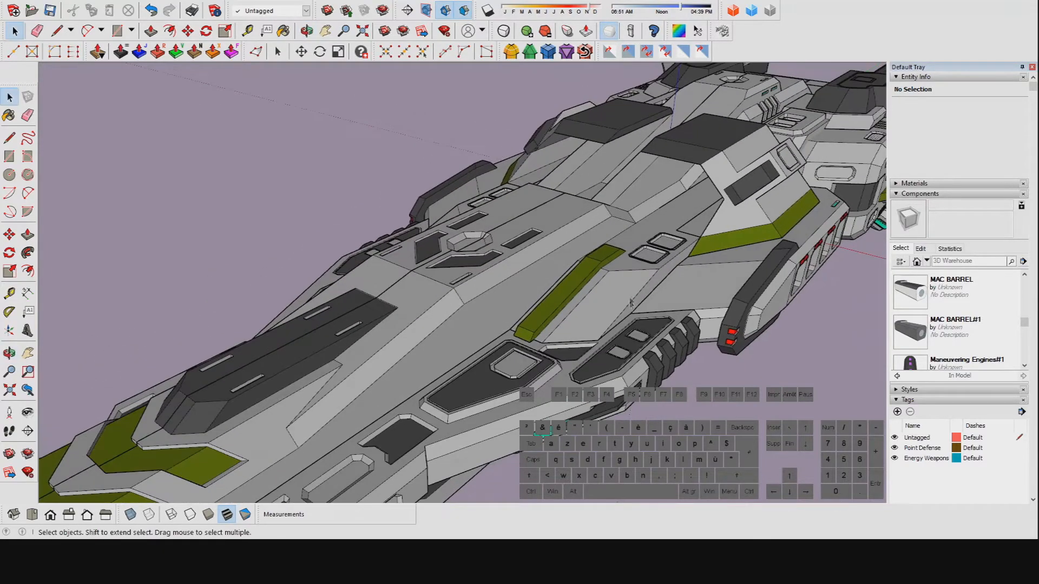
# Inspect the small side hatches beside the green stripe up close and how they sit within the whole ship
pyautogui.scroll(6, 559, 349)
pyautogui.moveTo(560, 348)
pyautogui.mouseDown(button='middle')
pyautogui.moveTo(622, 357)
pyautogui.moveTo(545, 327)
pyautogui.moveTo(590, 318)
pyautogui.moveTo(554, 300)
pyautogui.mouseUp(button='middle')
pyautogui.scroll(-5, 625, 349)
pyautogui.scroll(6, 552, 299)
pyautogui.scroll(2, 528, 330)
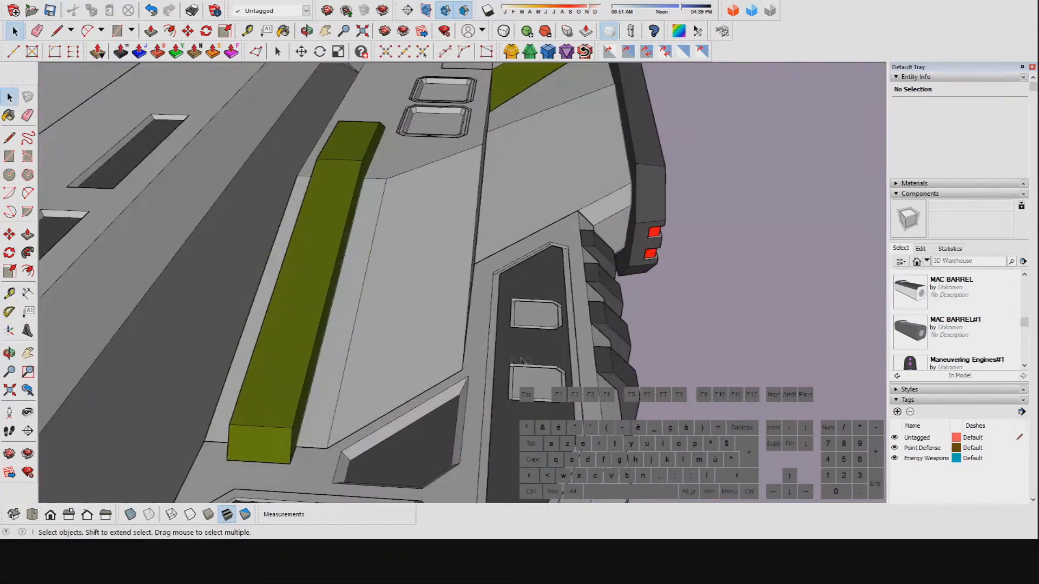
pyautogui.click(539, 342)
pyautogui.moveTo(538, 341); pyautogui.dragTo(456, 392, button='middle')
pyautogui.scroll(-6, 536, 352)
pyautogui.moveTo(527, 291); pyautogui.dragTo(658, 160, button='middle')
pyautogui.keyDown('shift'); pyautogui.moveTo(443, 348); pyautogui.dragTo(595, 141, button='middle'); pyautogui.keyUp('shift')
pyautogui.scroll(-4, 595, 140)
pyautogui.moveTo(349, 460); pyautogui.dragTo(513, 473, button='middle')
pyautogui.moveTo(551, 355); pyautogui.dragTo(642, 382, button='middle')
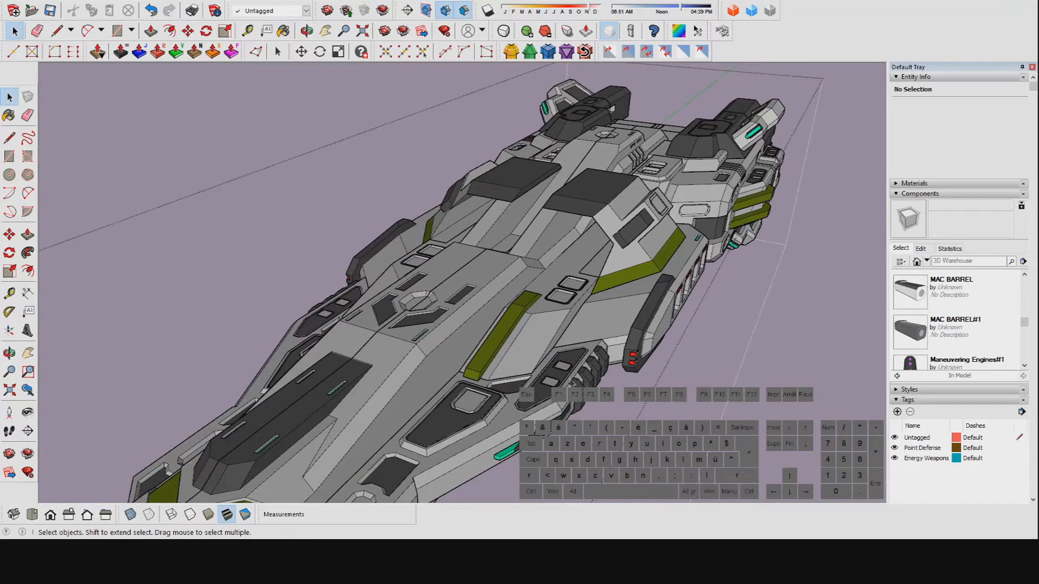
# Examine the turret mounted in the blue-striped ship's dark side recess and compare the hull with the green-striped ship
pyautogui.scroll(-5, 748, 375)
pyautogui.click(749, 374)
pyautogui.moveTo(749, 375); pyautogui.dragTo(702, 296, button='middle')
pyautogui.scroll(10, 550, 333)
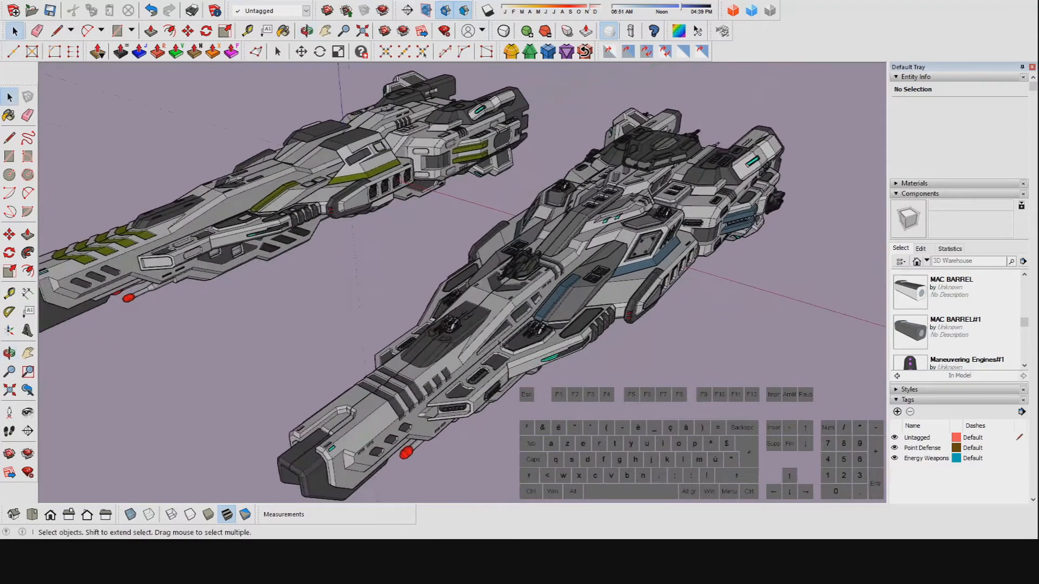
pyautogui.scroll(8, 551, 333)
pyautogui.moveTo(551, 333); pyautogui.dragTo(581, 349, button='middle')
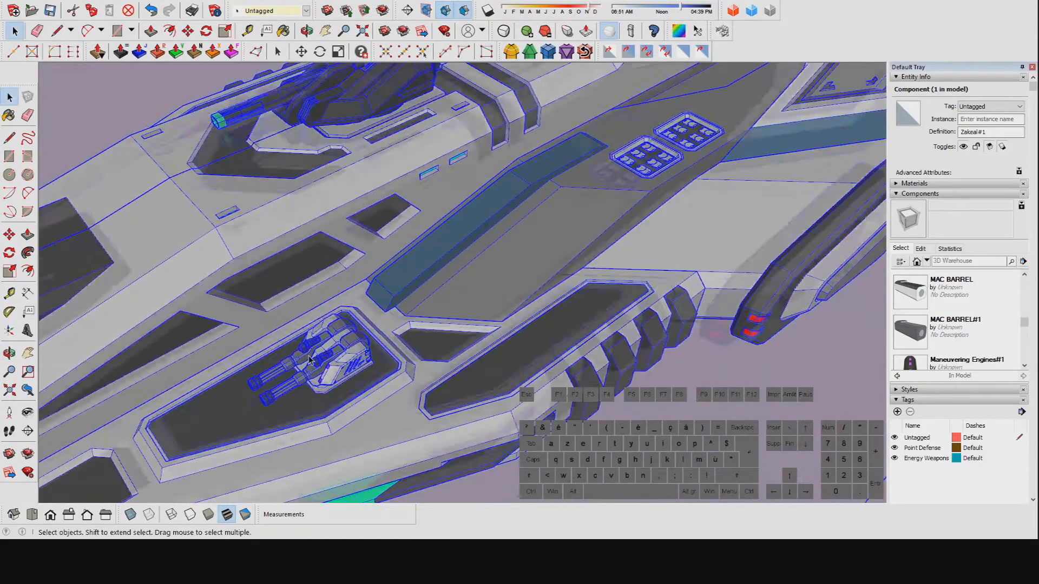
pyautogui.scroll(-3, 310, 359)
pyautogui.moveTo(626, 240); pyautogui.dragTo(466, 200, button='middle')
pyautogui.scroll(3, 514, 314)
pyautogui.scroll(-2, 530, 318)
pyautogui.scroll(-2, 503, 373)
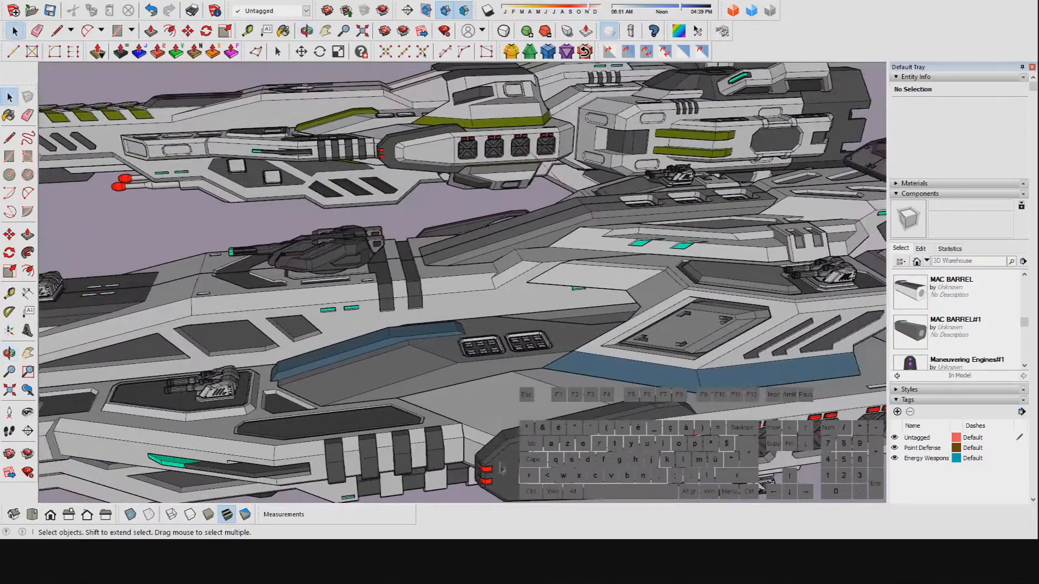
# Examine the blue-striped ship's turrets, hatches and stripe areas from the side and from above
pyautogui.moveTo(471, 417); pyautogui.dragTo(407, 291)
pyautogui.scroll(4, 406, 291)
pyautogui.moveTo(407, 291); pyautogui.dragTo(453, 331, button='middle')
pyautogui.scroll(-2, 455, 292)
pyautogui.scroll(-2, 463, 378)
pyautogui.keyDown('shift'); pyautogui.moveTo(634, 340); pyautogui.dragTo(657, 334, button='middle'); pyautogui.keyUp('shift')
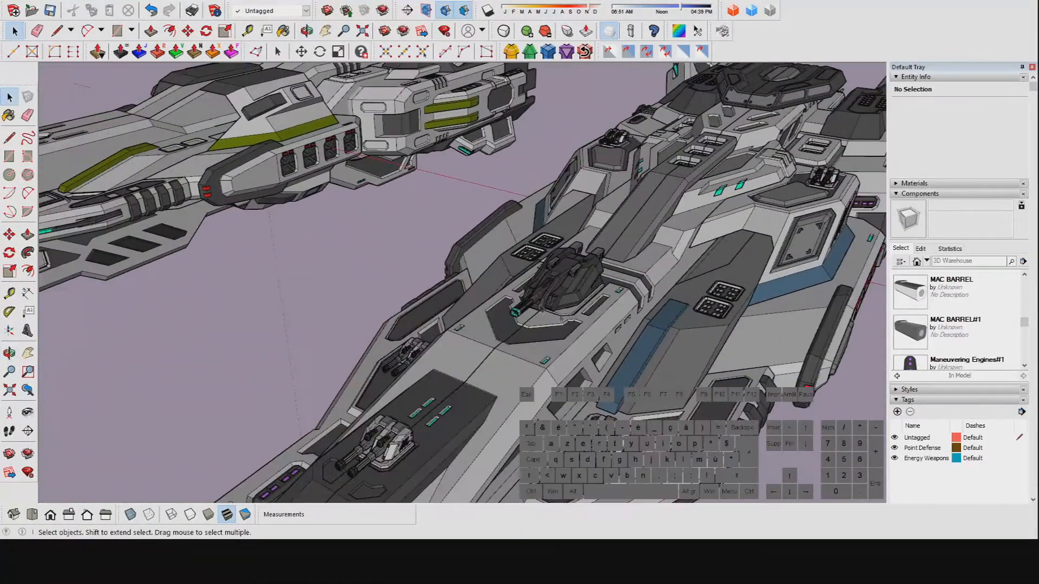
pyautogui.scroll(-3, 542, 307)
pyautogui.keyDown('shift'); pyautogui.moveTo(392, 239); pyautogui.dragTo(265, 240, button='middle'); pyautogui.keyUp('shift')
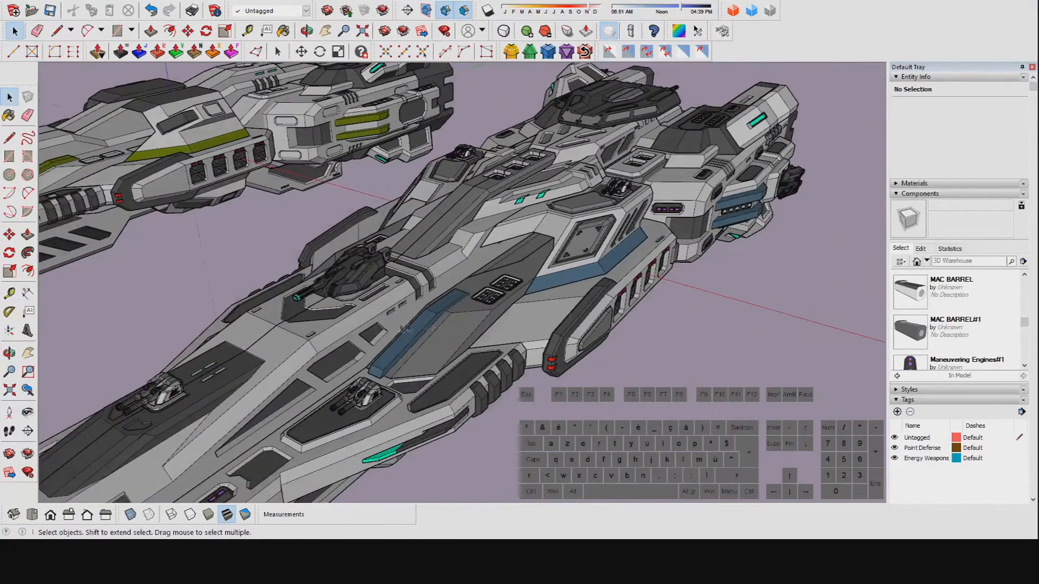
pyautogui.scroll(3, 432, 327)
pyautogui.scroll(-2, 249, 227)
pyautogui.moveTo(397, 283); pyautogui.dragTo(403, 292, button='middle')
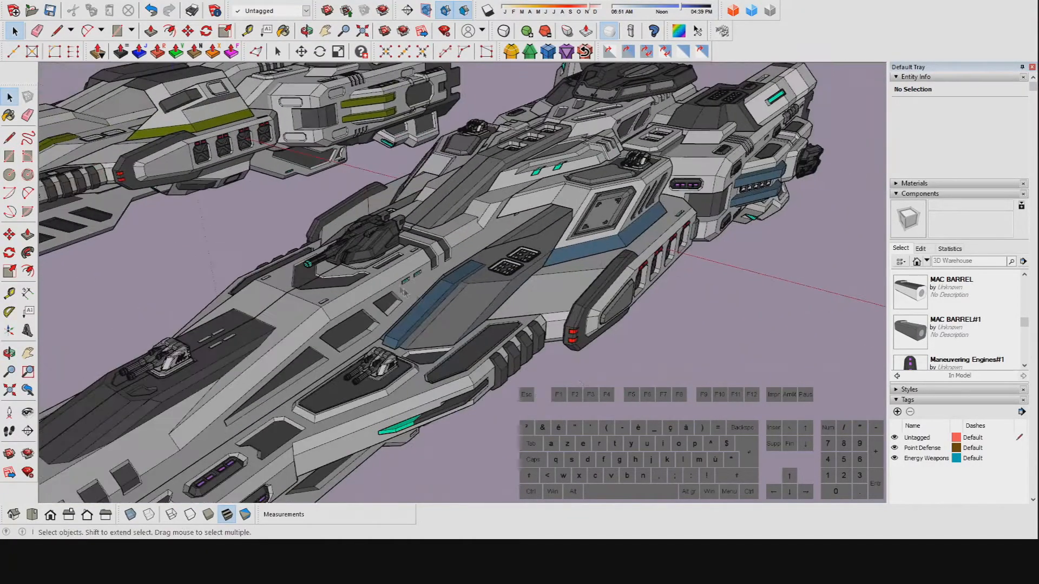
pyautogui.moveTo(400, 361); pyautogui.dragTo(403, 363, button='middle')
# Inspect the small turret in the side recess beside the blue stripe, opening the blue-striped ship and closing it again
pyautogui.scroll(5, 403, 363)
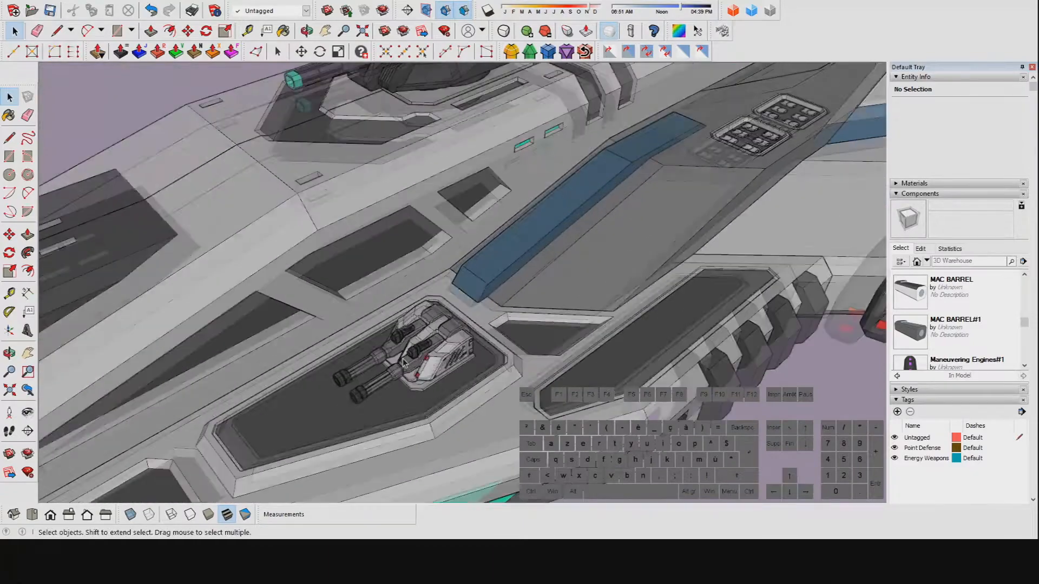
pyautogui.scroll(-5, 403, 363)
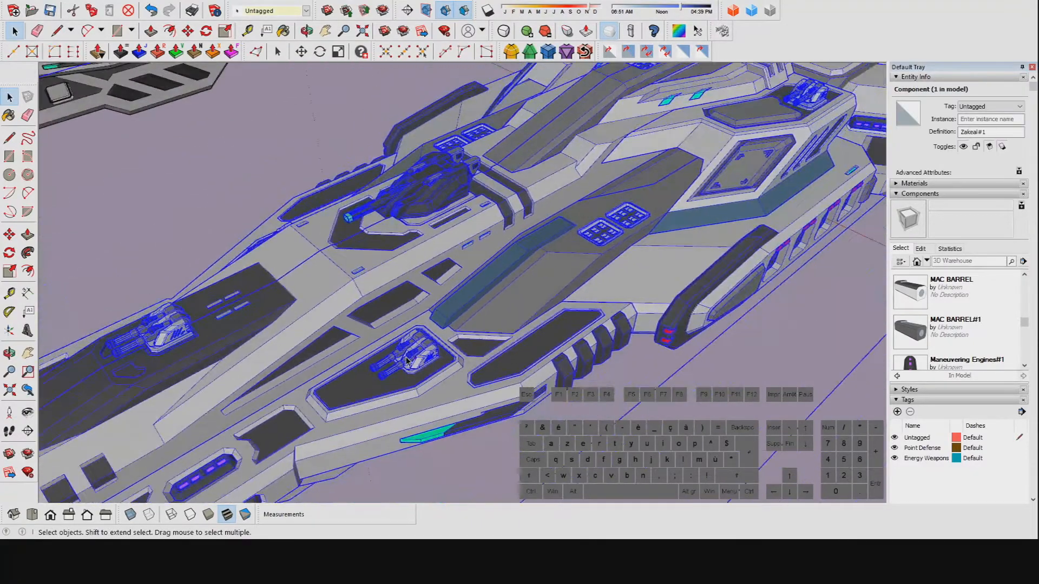
pyautogui.moveTo(511, 309); pyautogui.dragTo(479, 349, button='middle')
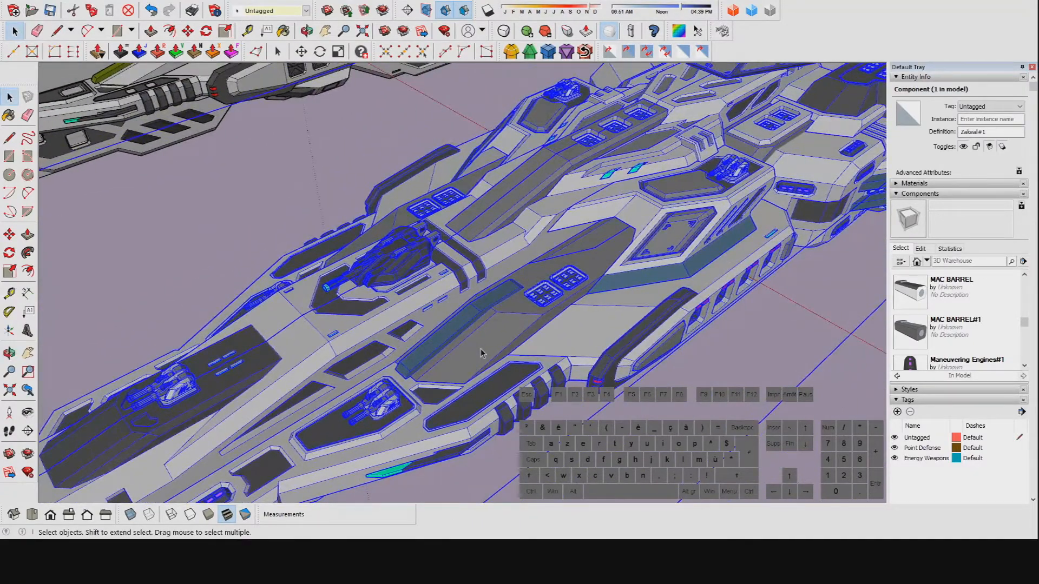
pyautogui.click(573, 403)
pyautogui.scroll(-2, 573, 403)
pyautogui.moveTo(574, 403); pyautogui.dragTo(357, 282, button='middle')
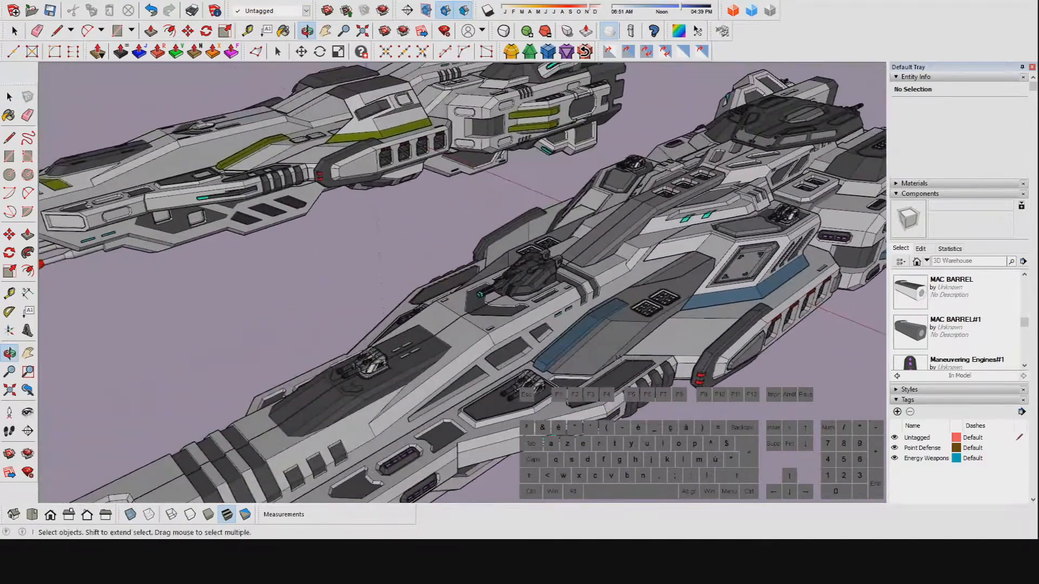
# Open the blue-striped ship and select the large Energy Weapons turret on its central upper hull
pyautogui.scroll(10, 525, 334)
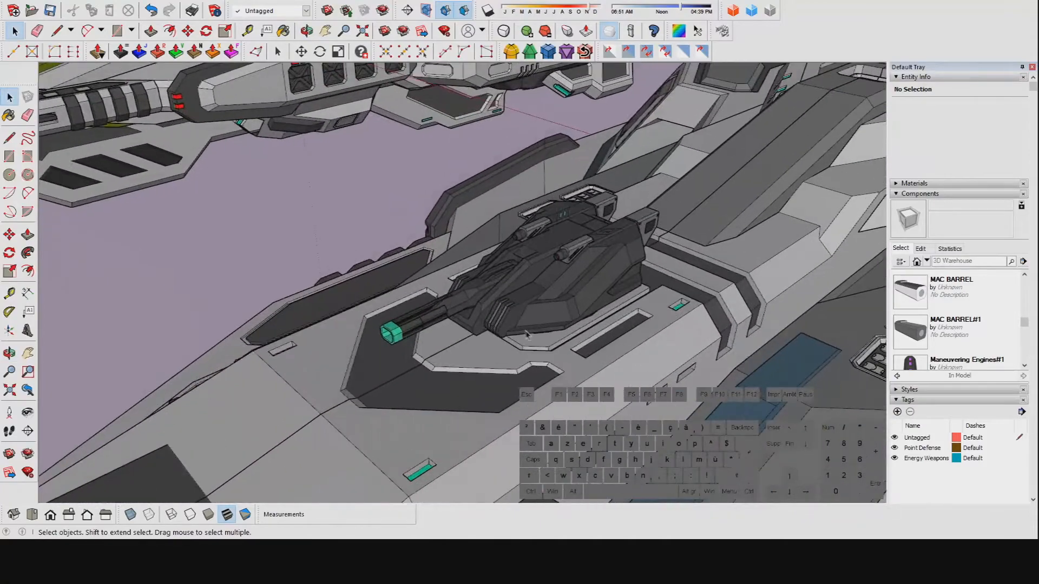
pyautogui.scroll(-2, 526, 333)
pyautogui.click(524, 333)
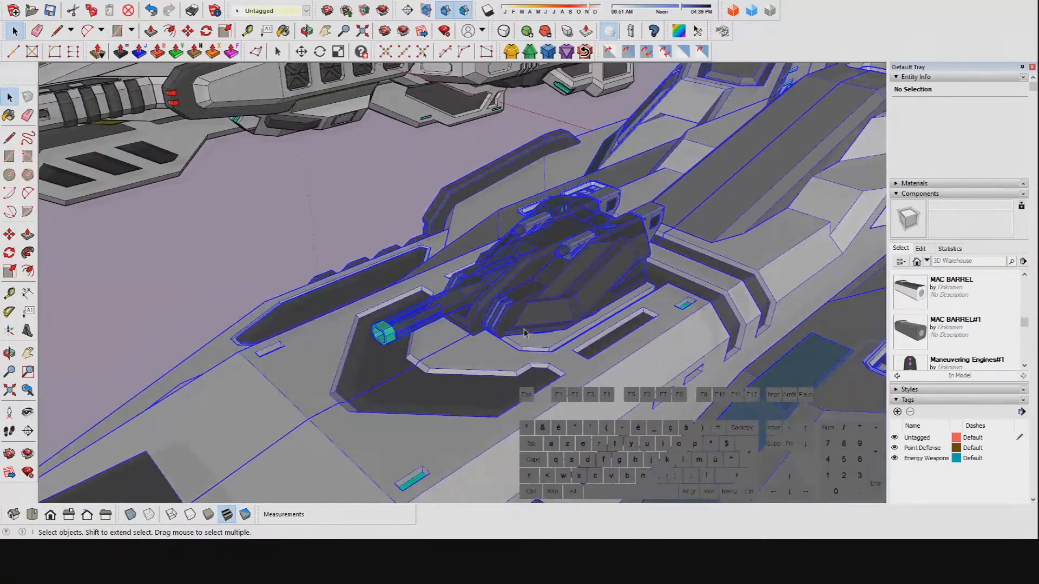
pyautogui.scroll(-3, 523, 335)
pyautogui.scroll(-3, 522, 334)
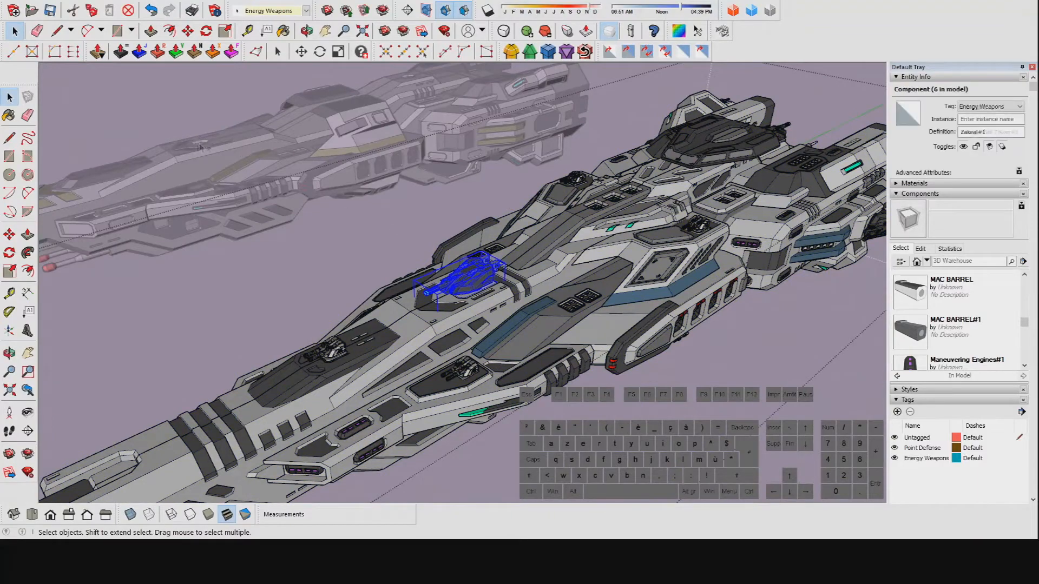
# Reopen the green-striped ship's side recess, select its large hatch face and leave editing after viewing the surrounding hull
pyautogui.click(158, 110)
pyautogui.moveTo(182, 155); pyautogui.dragTo(411, 271, button='middle')
pyautogui.scroll(7, 432, 354)
pyautogui.scroll(2, 379, 323)
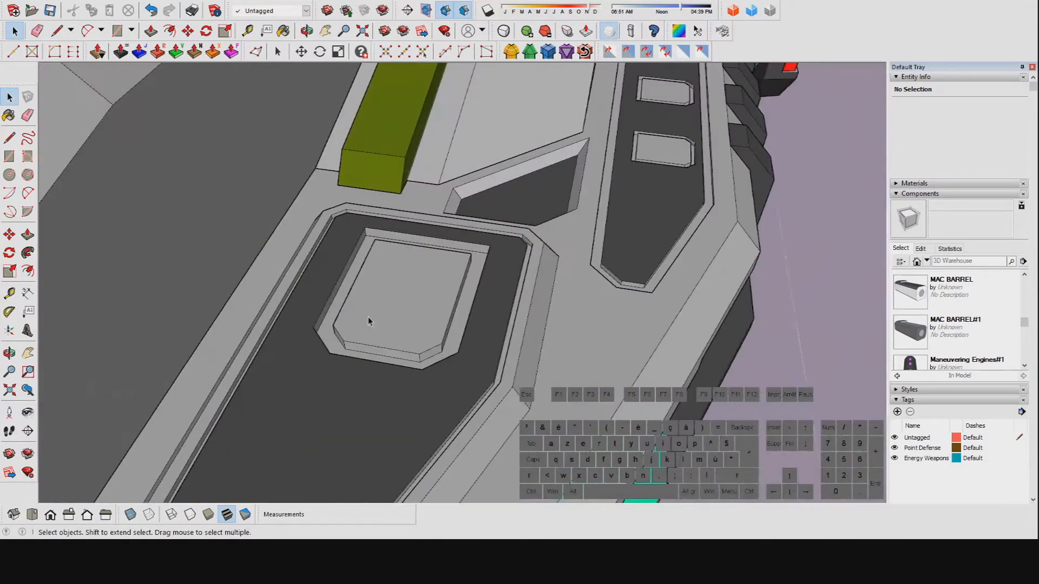
pyautogui.doubleClick(388, 278)
pyautogui.click(389, 279)
pyautogui.scroll(-6, 389, 279)
pyautogui.moveTo(389, 280)
pyautogui.mouseDown(button='middle')
pyautogui.moveTo(610, 388)
pyautogui.moveTo(432, 244)
pyautogui.mouseUp(button='middle')
pyautogui.moveTo(541, 282); pyautogui.dragTo(433, 270, button='middle')
pyautogui.moveTo(611, 329); pyautogui.dragTo(541, 379, button='middle')
pyautogui.click(541, 378)
# Open the hull group holding the turret set in a dark recess and copy the Turret Full#3 component
pyautogui.keyDown('shift'); pyautogui.moveTo(541, 325); pyautogui.dragTo(510, 279, button='middle'); pyautogui.keyUp('shift')
pyautogui.scroll(7, 429, 341)
pyautogui.scroll(6, 378, 284)
pyautogui.scroll(-3, 519, 233)
pyautogui.scroll(3, 506, 308)
pyautogui.doubleClick(506, 310)
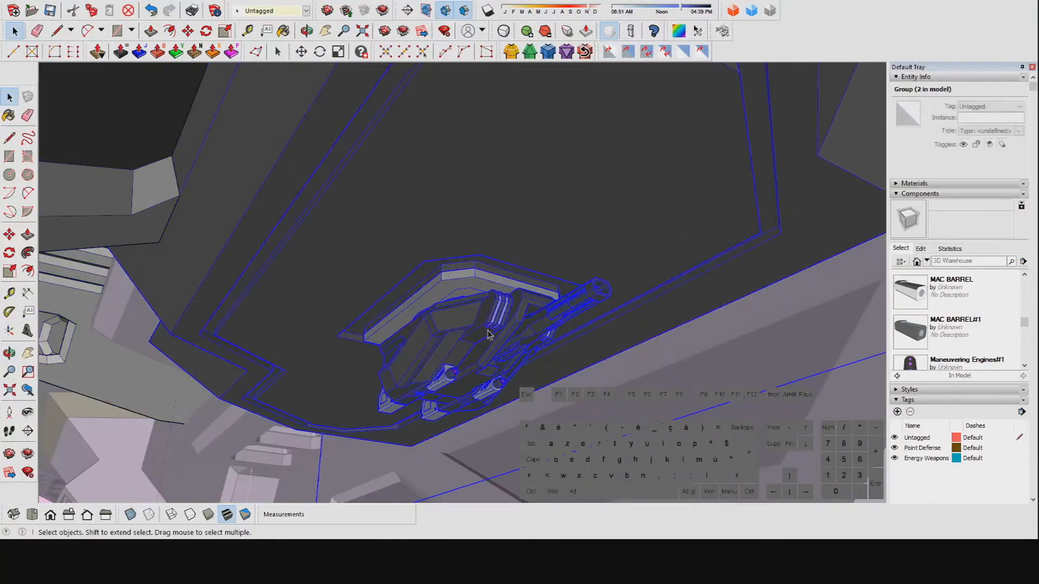
pyautogui.click(489, 334)
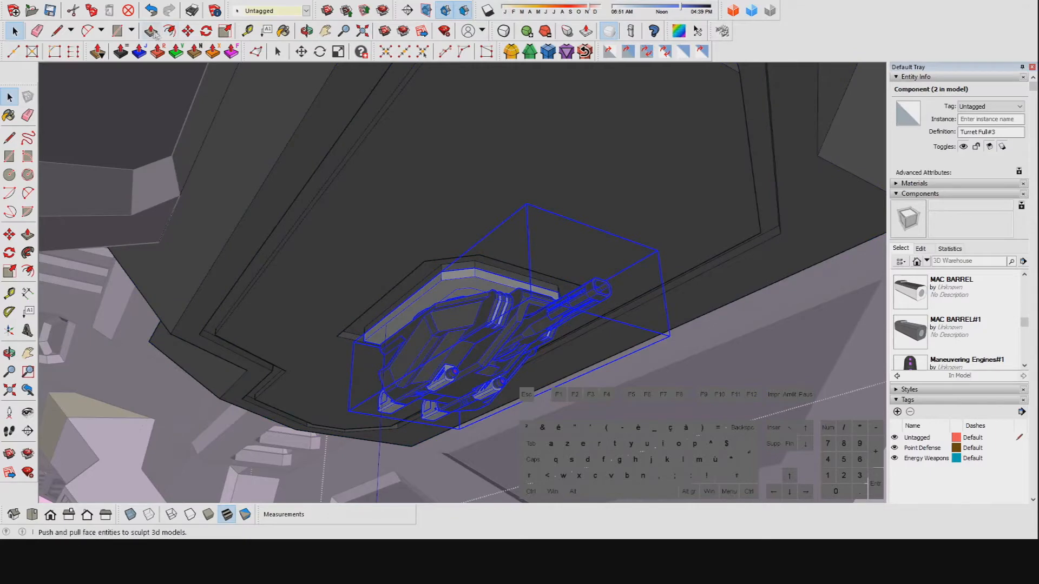
pyautogui.click(89, 15)
# Leave the turret group's editing and clear the selection outside the hull
pyautogui.scroll(-8, 481, 287)
pyautogui.moveTo(476, 292); pyautogui.dragTo(346, 319, button='middle')
pyautogui.moveTo(346, 319); pyautogui.dragTo(260, 373, button='middle')
pyautogui.scroll(-2, 380, 350)
pyautogui.keyDown('shift'); pyautogui.moveTo(260, 373); pyautogui.dragTo(195, 420, button='middle'); pyautogui.keyUp('shift')
pyautogui.keyDown('shift'); pyautogui.moveTo(417, 393); pyautogui.dragTo(577, 407, button='middle'); pyautogui.keyUp('shift')
pyautogui.scroll(7, 505, 317)
pyautogui.scroll(-6, 502, 294)
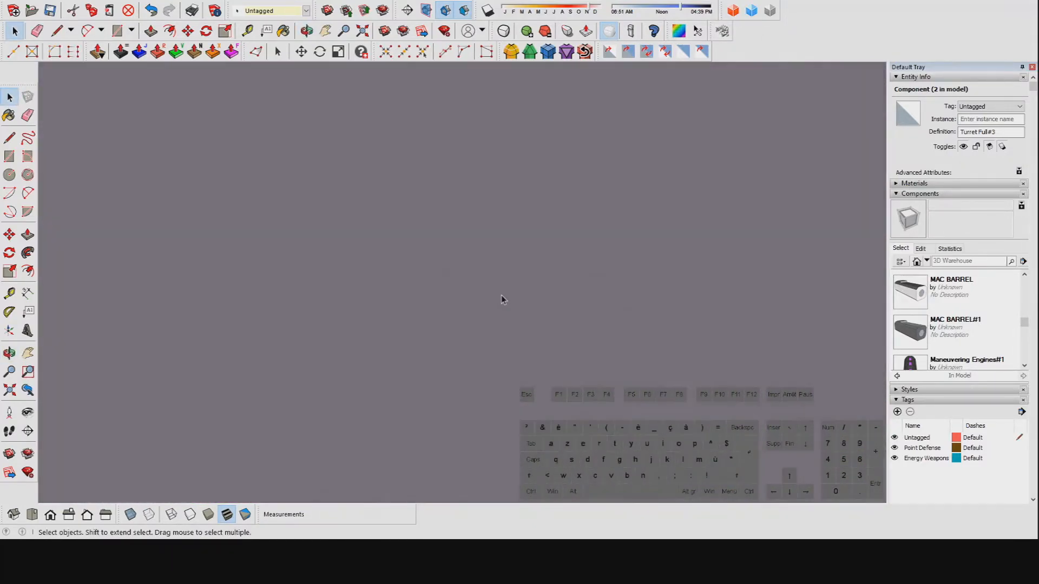
pyautogui.keyDown('shift'); pyautogui.moveTo(486, 279); pyautogui.dragTo(465, 400, button='middle'); pyautogui.keyUp('shift')
pyautogui.click(433, 403)
pyautogui.click(402, 334)
# Try to paste the copied turret near the large turret on the blue-striped ship's rear deck
pyautogui.scroll(-4, 402, 334)
pyautogui.scroll(-5, 401, 335)
pyautogui.moveTo(433, 303); pyautogui.dragTo(503, 260, button='middle')
pyautogui.keyDown('shift'); pyautogui.moveTo(503, 260); pyautogui.dragTo(481, 227, button='middle'); pyautogui.keyUp('shift')
pyautogui.keyDown('shift'); pyautogui.moveTo(483, 115); pyautogui.dragTo(446, 211, button='middle'); pyautogui.keyUp('shift')
pyautogui.scroll(2, 446, 211)
pyautogui.moveTo(400, 271); pyautogui.dragTo(486, 238, button='middle')
pyautogui.moveTo(432, 303); pyautogui.dragTo(476, 281, button='middle')
pyautogui.keyDown('shift'); pyautogui.moveTo(476, 281); pyautogui.dragTo(547, 247, button='middle'); pyautogui.keyUp('shift')
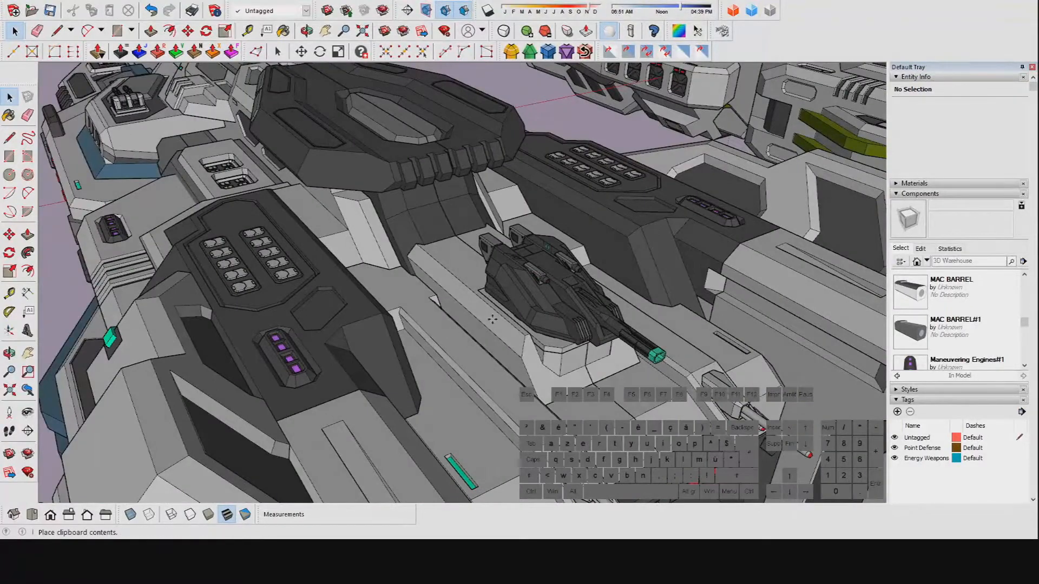
pyautogui.scroll(3, 493, 319)
pyautogui.click(306, 31)
pyautogui.moveTo(460, 124); pyautogui.dragTo(38, 70)
pyautogui.click(19, 37)
pyautogui.scroll(-2, 444, 330)
pyautogui.keyDown('shift'); pyautogui.moveTo(444, 330); pyautogui.dragTo(470, 365, button='middle'); pyautogui.keyUp('shift')
pyautogui.scroll(3, 469, 365)
pyautogui.click(471, 339)
pyautogui.scroll(-6, 471, 339)
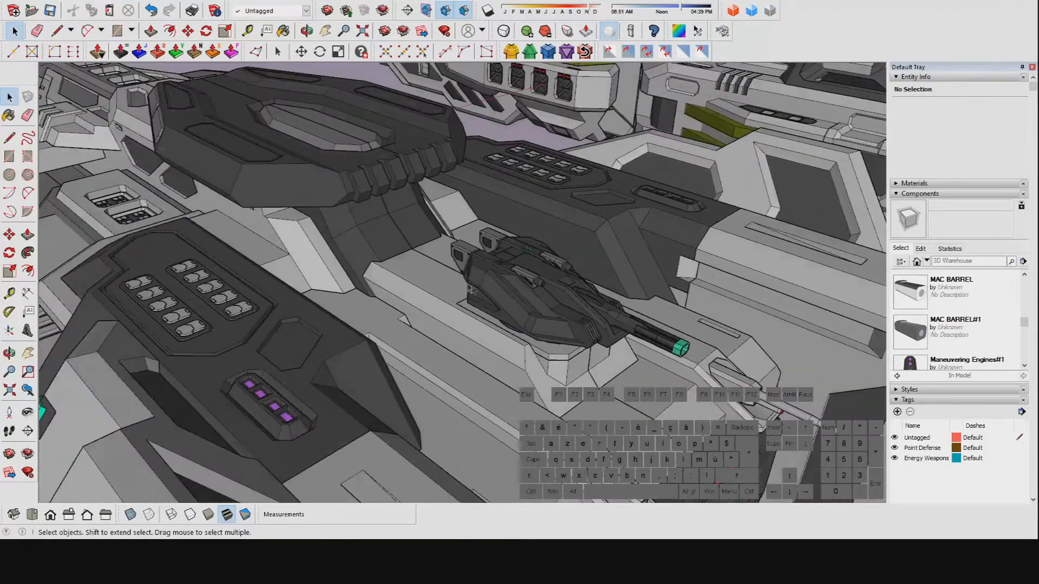
# Compare the overall hulls of both ships, examining the green-striped ship's side recesses and gun ports closely
pyautogui.keyDown('shift'); pyautogui.moveTo(270, 243); pyautogui.dragTo(460, 292, button='middle'); pyautogui.keyUp('shift')
pyautogui.scroll(-2, 460, 293)
pyautogui.scroll(-2, 434, 282)
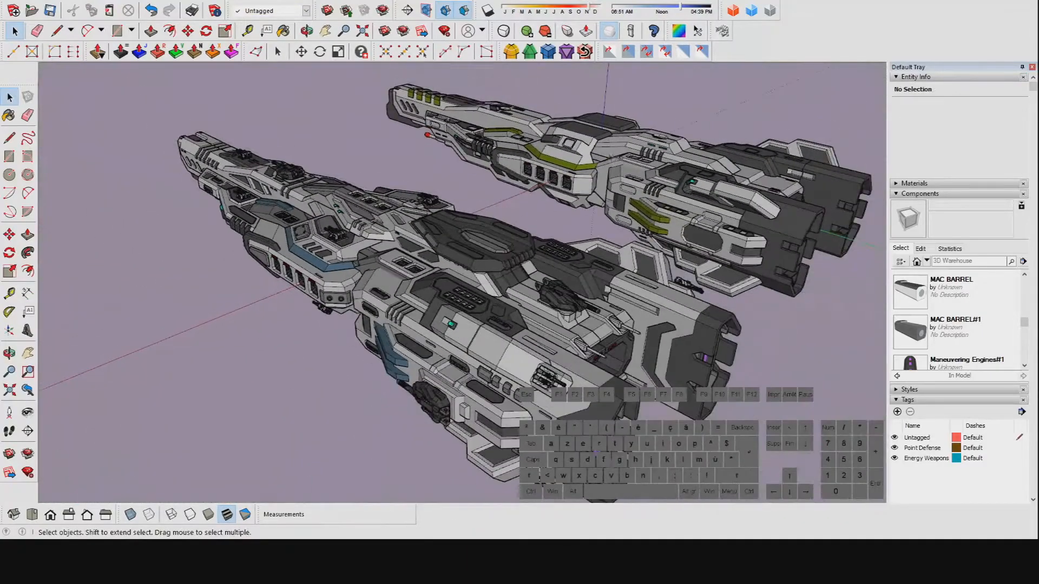
pyautogui.moveTo(611, 162); pyautogui.dragTo(438, 355, button='middle')
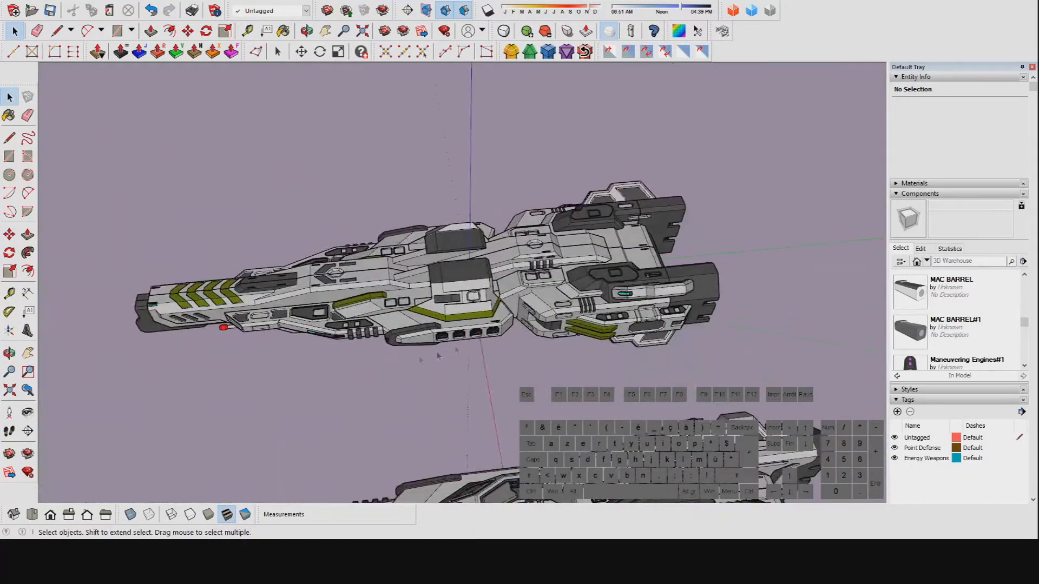
pyautogui.moveTo(311, 375); pyautogui.dragTo(552, 367, button='middle')
pyautogui.click(725, 304)
pyautogui.moveTo(725, 305); pyautogui.dragTo(402, 296, button='middle')
pyautogui.click(373, 301)
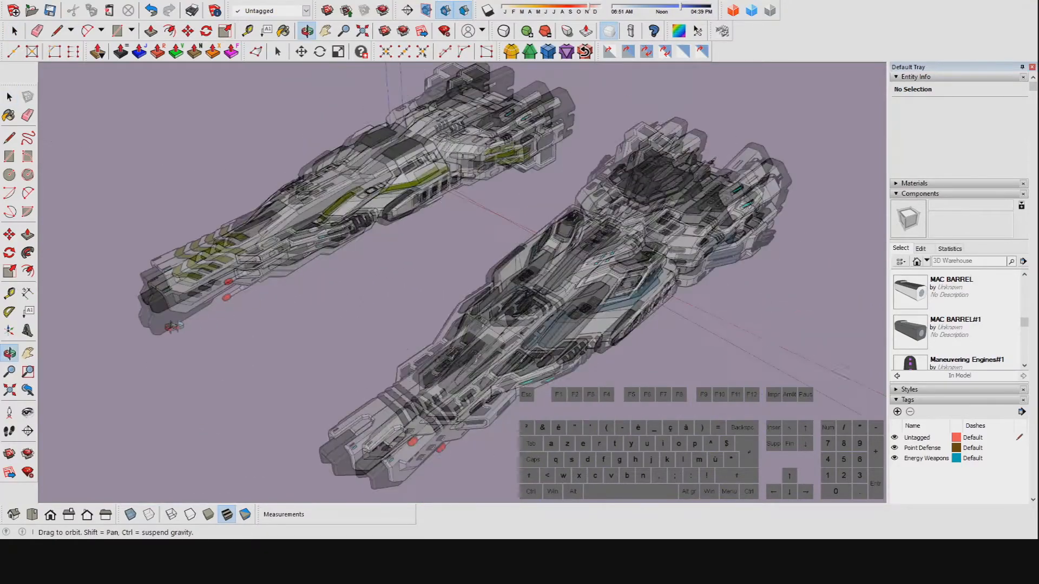
pyautogui.moveTo(190, 323); pyautogui.dragTo(94, 329, button='middle')
pyautogui.scroll(10, 310, 145)
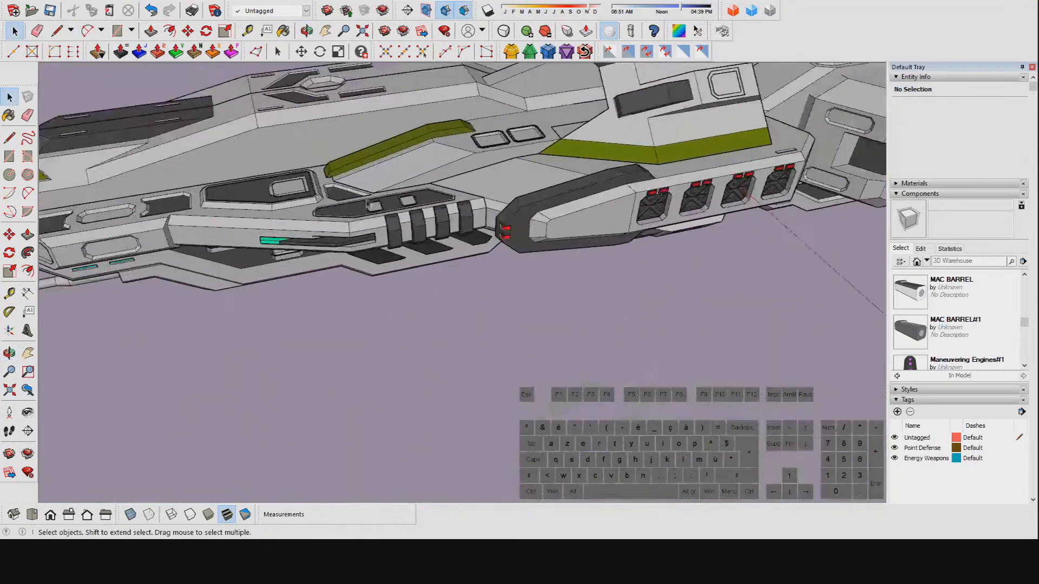
pyautogui.scroll(-12, 453, 278)
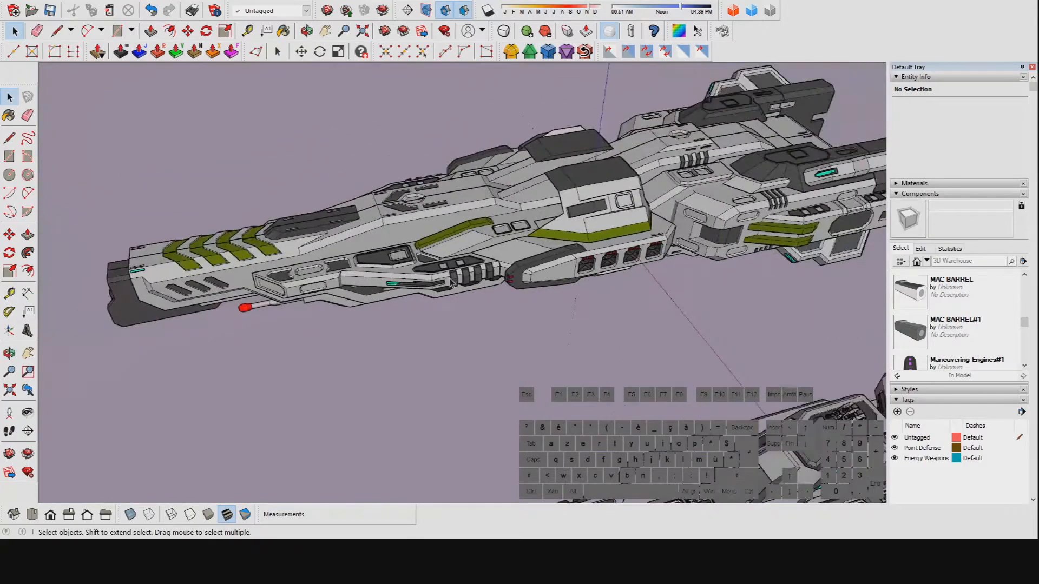
pyautogui.moveTo(420, 345); pyautogui.dragTo(461, 303, button='middle')
# Examine the placement of the large and small turrets on the blue-striped ship's forward hull
pyautogui.scroll(10, 558, 422)
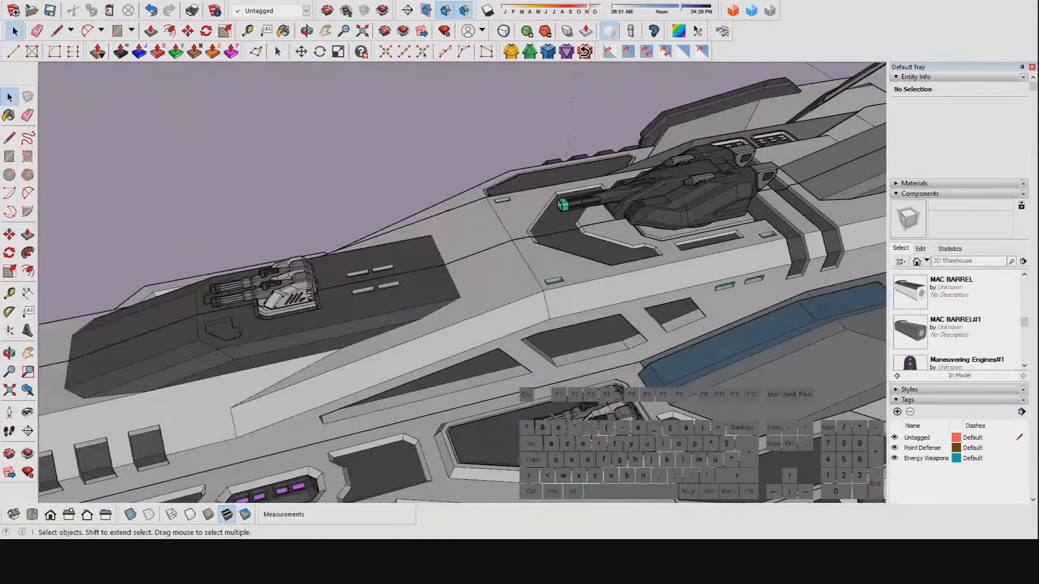
pyautogui.keyDown('shift'); pyautogui.moveTo(584, 411); pyautogui.dragTo(565, 275, button='middle'); pyautogui.keyUp('shift')
pyautogui.scroll(8, 500, 287)
pyautogui.scroll(4, 564, 241)
pyautogui.scroll(-4, 565, 278)
pyautogui.scroll(-8, 565, 277)
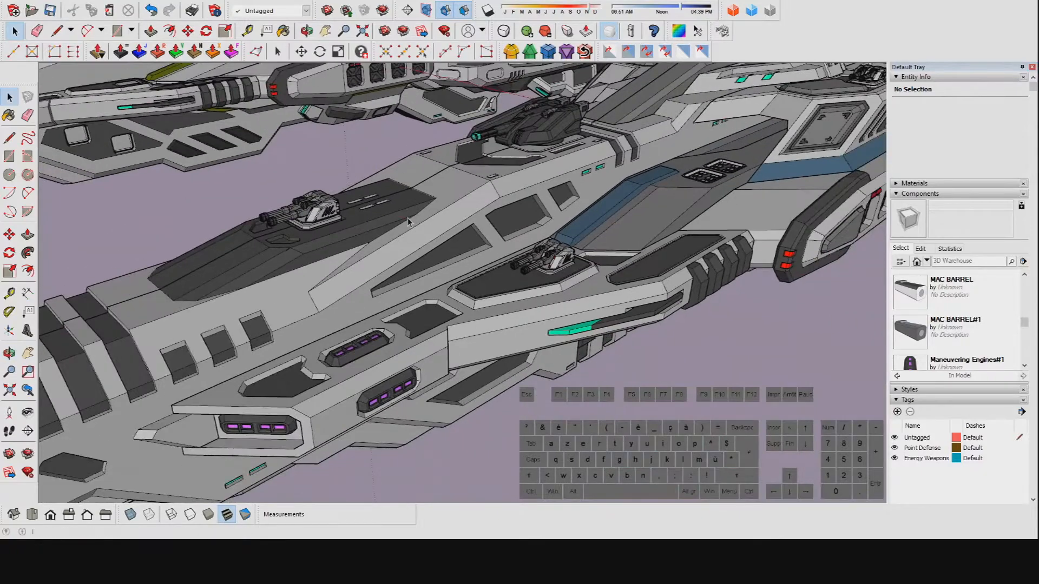
pyautogui.middleClick(408, 222)
pyautogui.middleClick(408, 222)
pyautogui.moveTo(516, 219); pyautogui.dragTo(490, 329, button='middle')
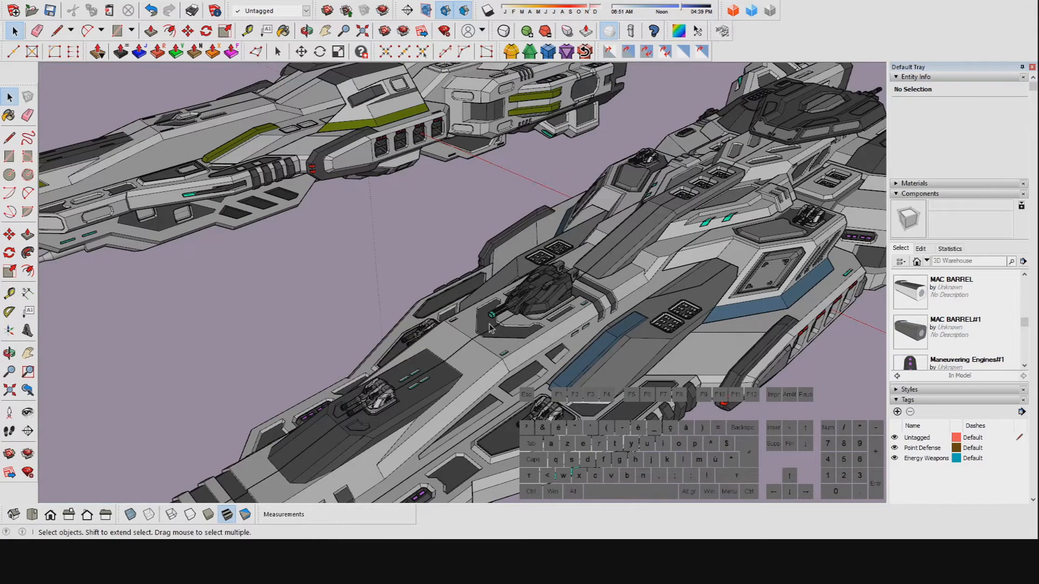
pyautogui.scroll(-5, 560, 337)
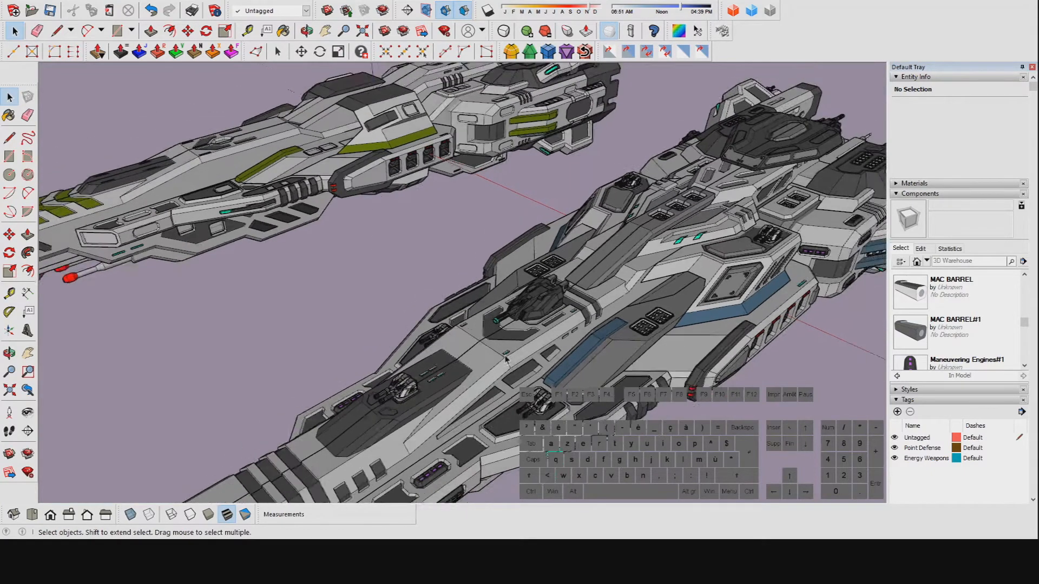
pyautogui.scroll(3, 432, 413)
pyautogui.moveTo(432, 413); pyautogui.dragTo(453, 325, button='middle')
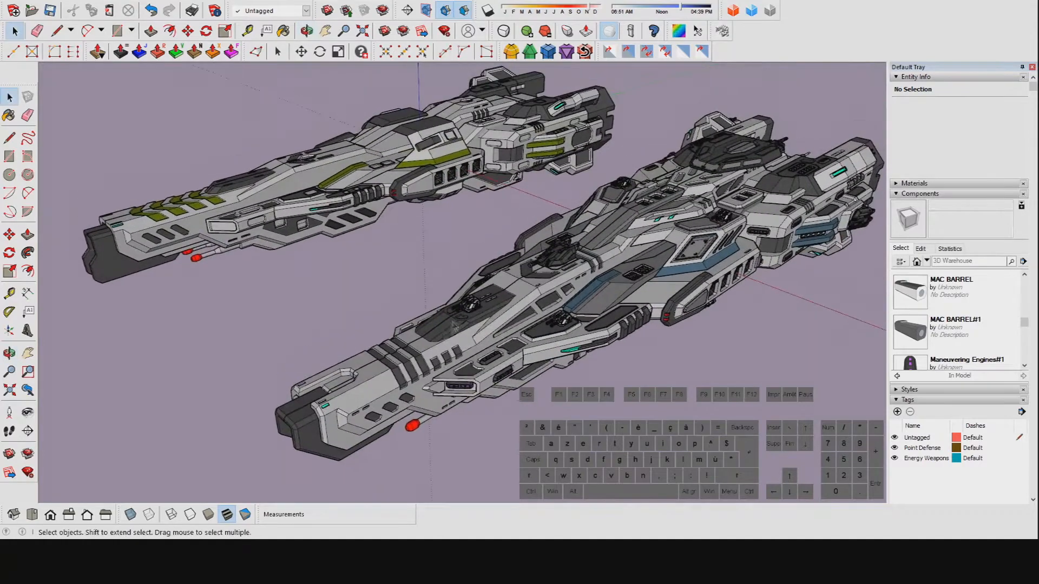
# Examine the green-striped ship's upper hull for turret locations, comparing it with the blue-striped ship
pyautogui.moveTo(324, 284); pyautogui.dragTo(393, 349, button='middle')
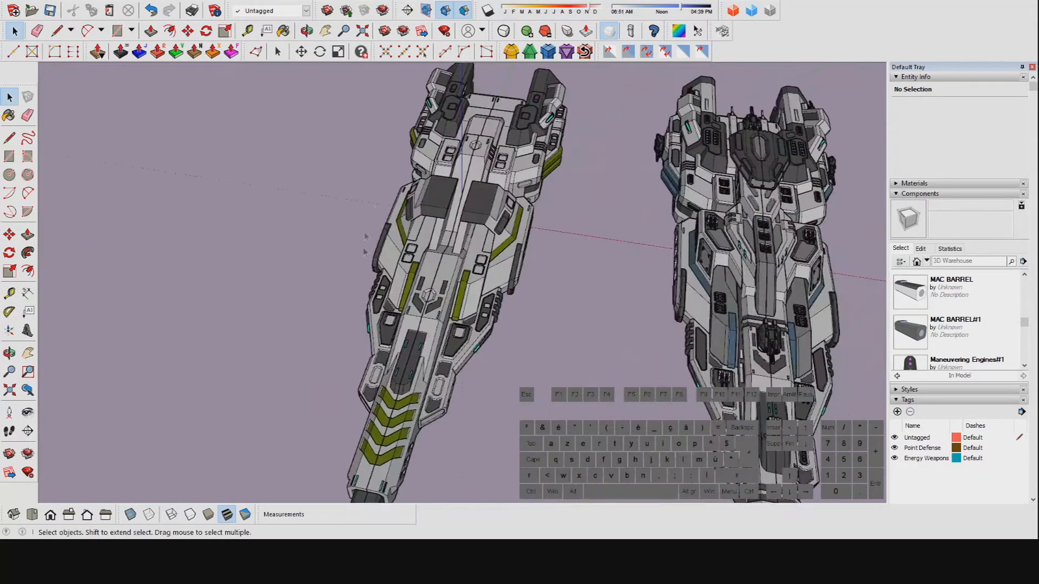
pyautogui.moveTo(368, 210); pyautogui.dragTo(275, 326, button='middle')
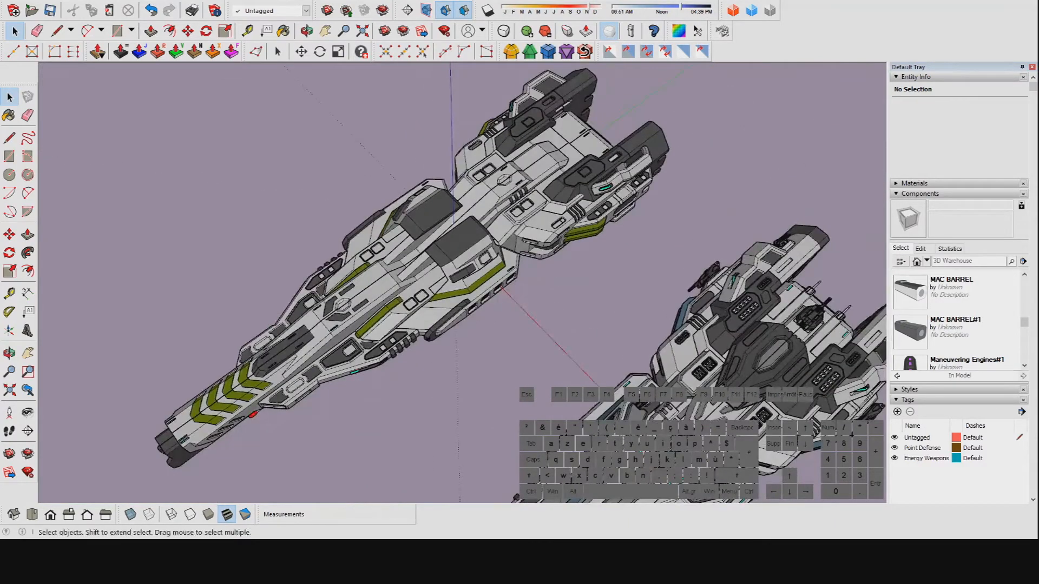
pyautogui.moveTo(282, 305); pyautogui.dragTo(288, 313, button='middle')
pyautogui.moveTo(577, 294); pyautogui.dragTo(506, 277, button='middle')
pyautogui.scroll(5, 601, 288)
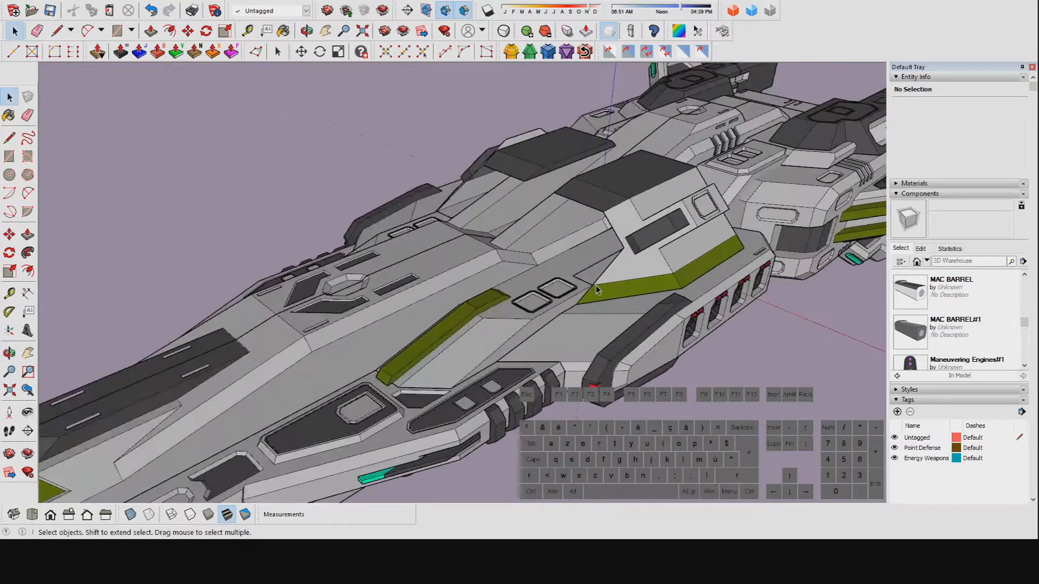
pyautogui.scroll(-4, 596, 285)
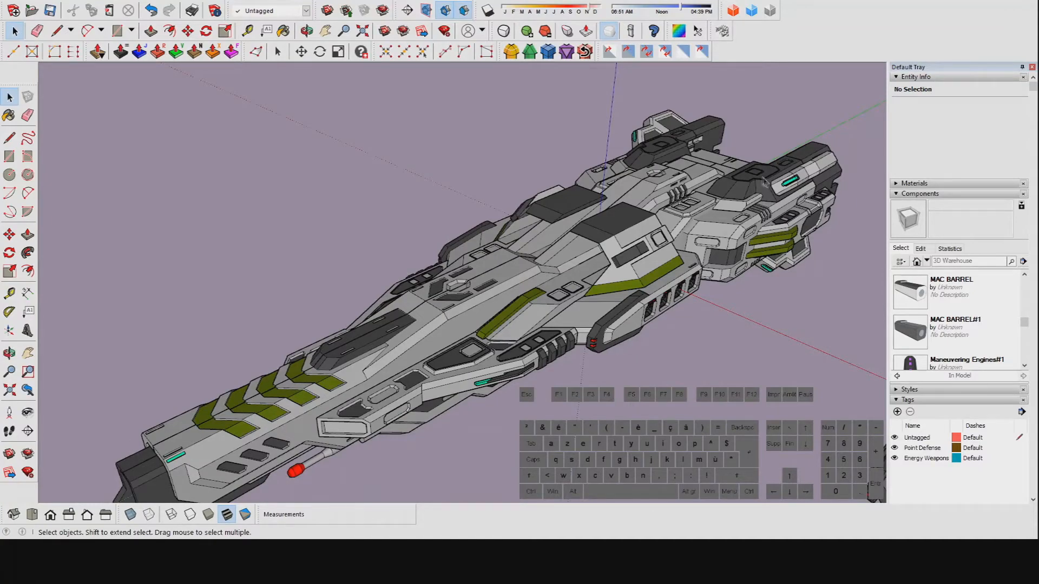
pyautogui.moveTo(567, 310); pyautogui.dragTo(489, 393, button='middle')
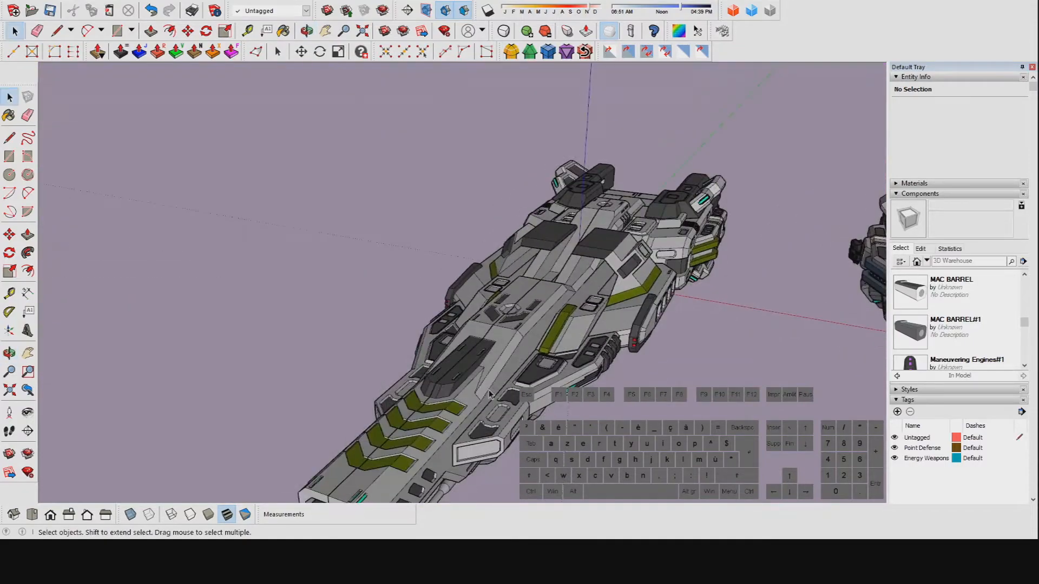
pyautogui.scroll(-2, 553, 352)
pyautogui.middleClick(742, 350)
pyautogui.middleClick(743, 352)
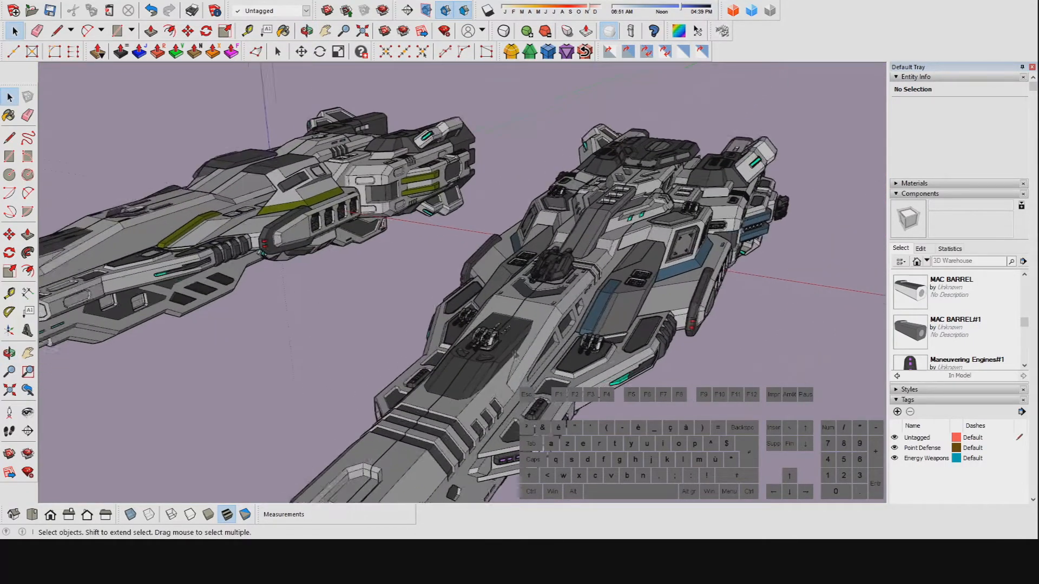
# Examine the blue-striped ship's underside, including its large belly turret and surrounding hull details
pyautogui.scroll(5, 516, 355)
pyautogui.moveTo(519, 355); pyautogui.dragTo(608, 278, button='middle')
pyautogui.moveTo(489, 396); pyautogui.dragTo(520, 238, button='middle')
pyautogui.scroll(5, 523, 231)
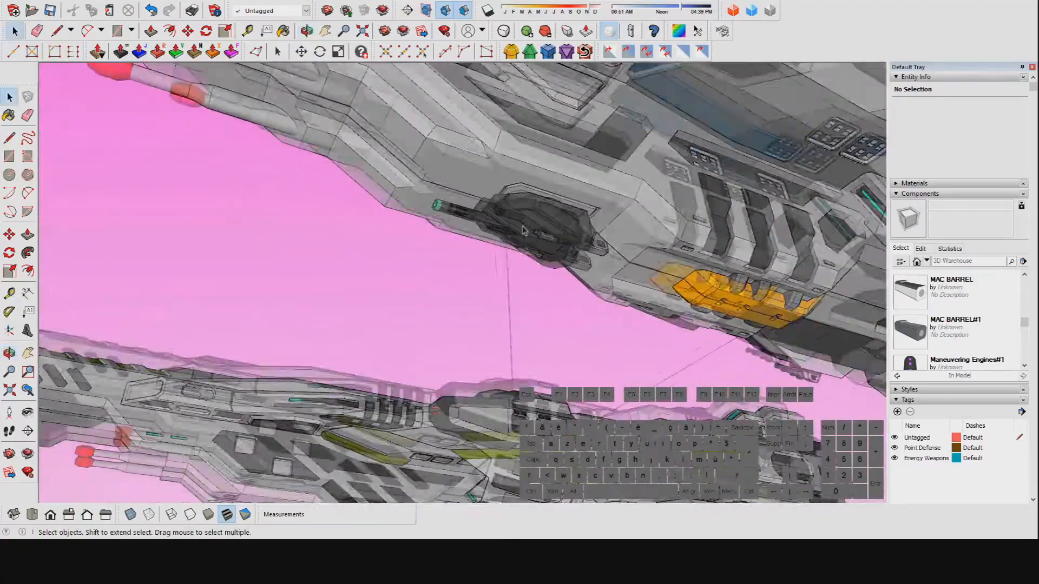
pyautogui.scroll(-5, 523, 231)
pyautogui.moveTo(523, 231); pyautogui.dragTo(610, 303, button='middle')
pyautogui.scroll(3, 612, 258)
pyautogui.moveTo(613, 258); pyautogui.dragTo(563, 232, button='middle')
pyautogui.scroll(1, 613, 258)
pyautogui.scroll(-4, 611, 258)
pyautogui.scroll(3, 627, 248)
# Examine the blue-striped ship's stern turrets, engines and missile pods along the central upper hull
pyautogui.moveTo(810, 238); pyautogui.dragTo(768, 265, button='middle')
pyautogui.moveTo(582, 319); pyautogui.dragTo(687, 238, button='middle')
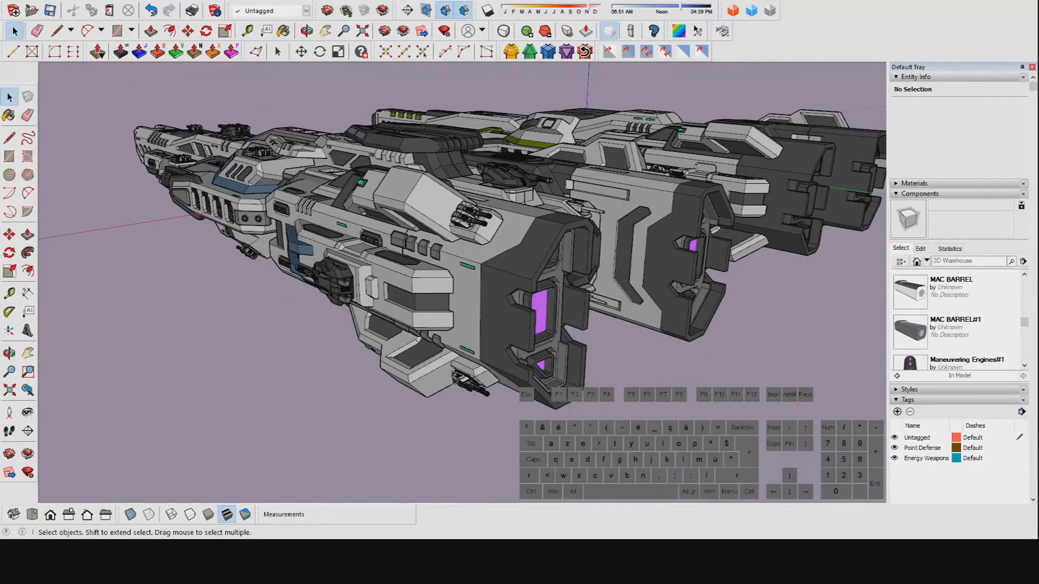
pyautogui.moveTo(506, 190); pyautogui.dragTo(400, 209, button='middle')
pyautogui.scroll(5, 400, 210)
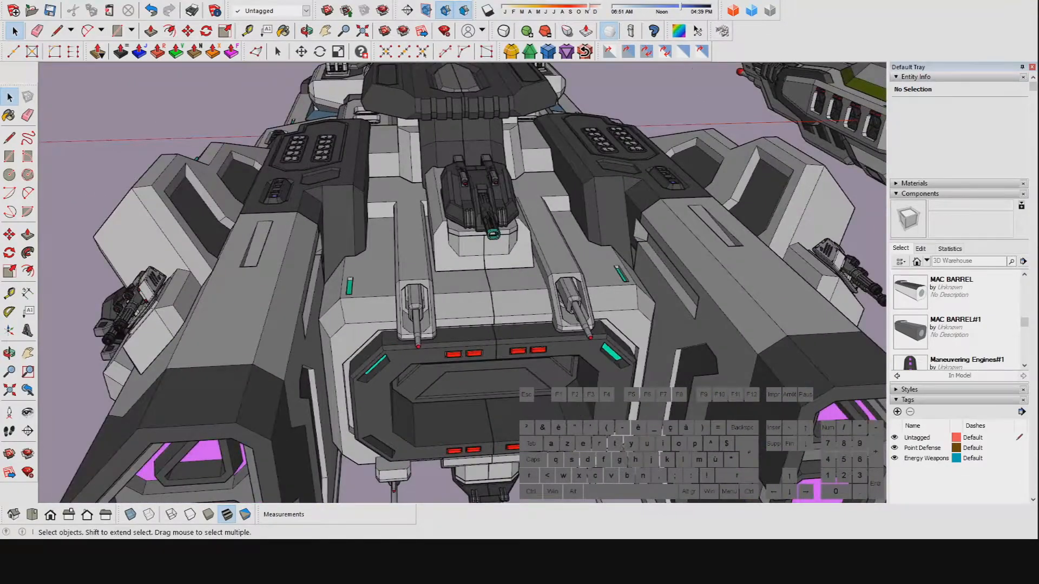
pyautogui.scroll(-5, 457, 215)
pyautogui.moveTo(457, 214); pyautogui.dragTo(663, 186, button='middle')
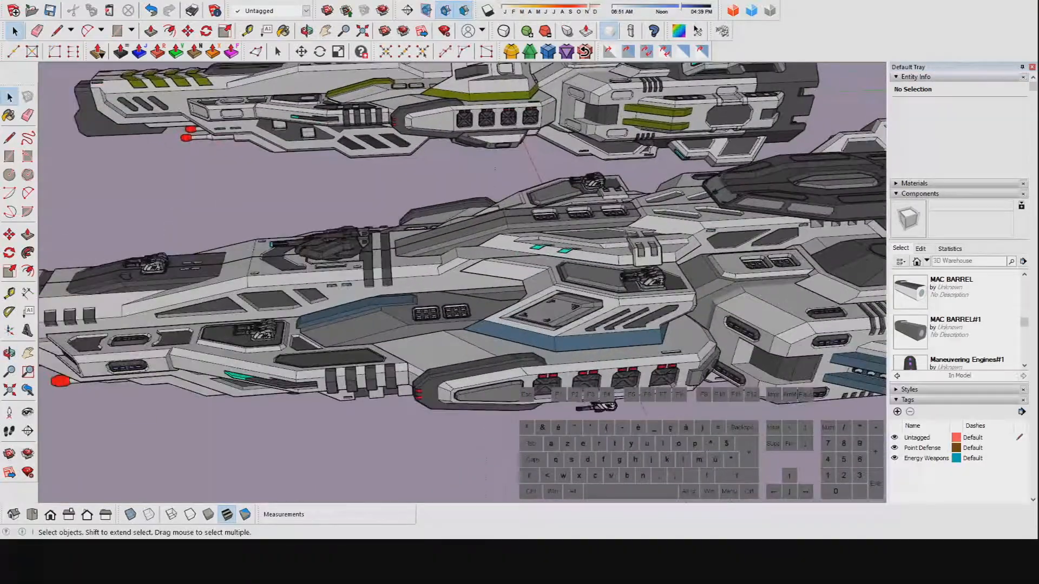
pyautogui.scroll(3, 622, 209)
pyautogui.moveTo(622, 208); pyautogui.dragTo(495, 333, button='middle')
pyautogui.scroll(3, 507, 321)
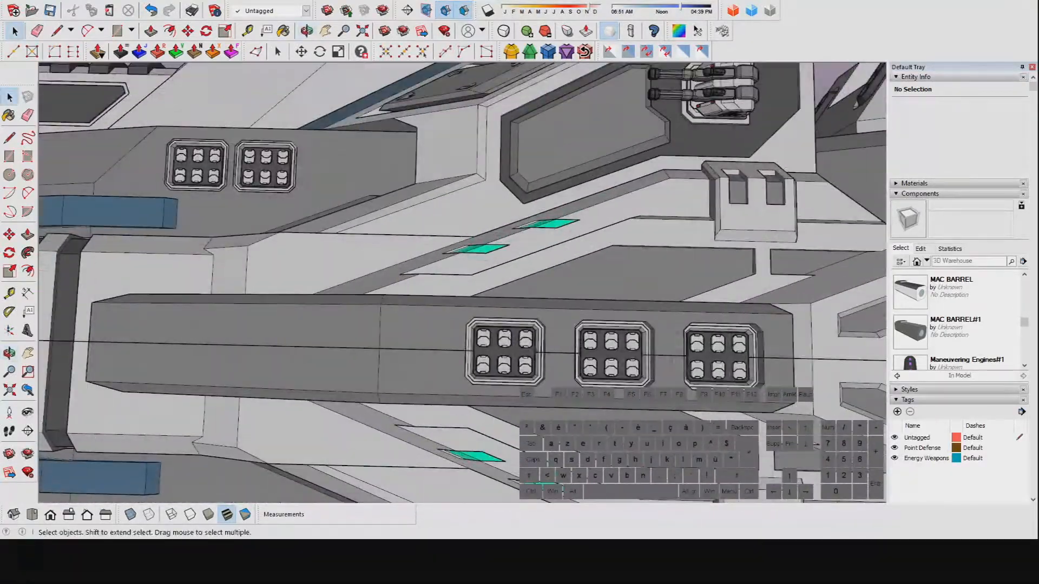
# Examine the blue-striped ship's rear missile pods, side gun ports and lower side turrets
pyautogui.moveTo(722, 364); pyautogui.dragTo(768, 169, button='middle')
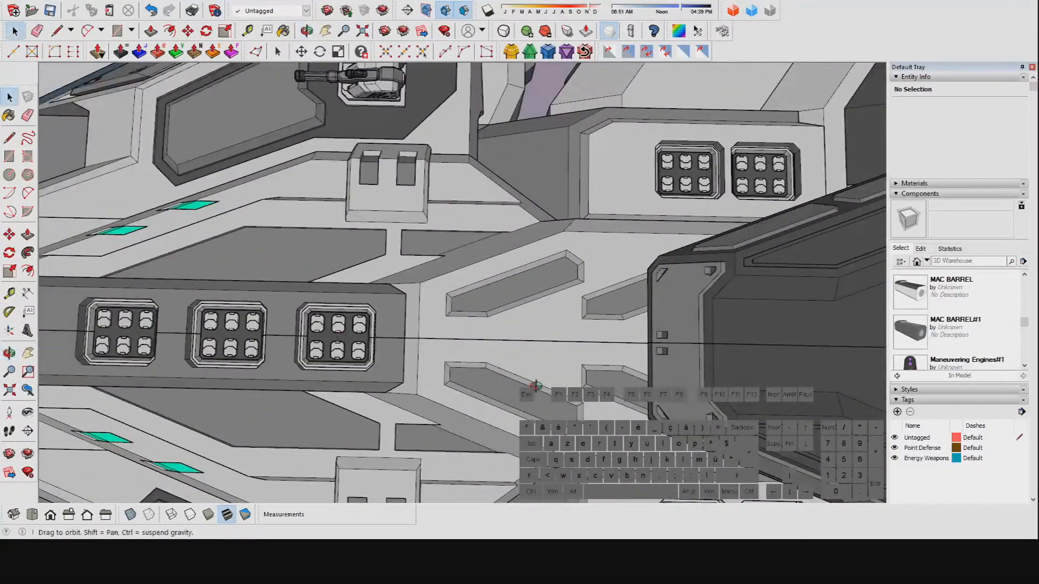
pyautogui.scroll(-3, 536, 385)
pyautogui.scroll(-5, 608, 351)
pyautogui.scroll(-2, 608, 351)
pyautogui.moveTo(608, 351); pyautogui.dragTo(518, 178, button='middle')
pyautogui.scroll(5, 508, 346)
pyautogui.scroll(-5, 484, 324)
pyautogui.scroll(4, 521, 181)
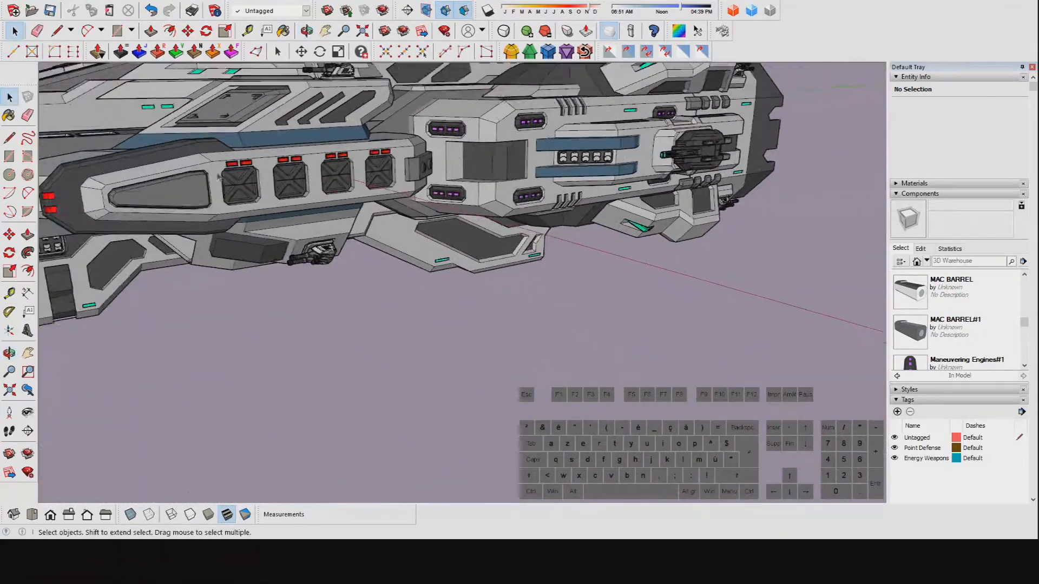
pyautogui.moveTo(219, 175); pyautogui.dragTo(222, 232, button='middle')
pyautogui.moveTo(421, 237); pyautogui.dragTo(447, 277, button='middle')
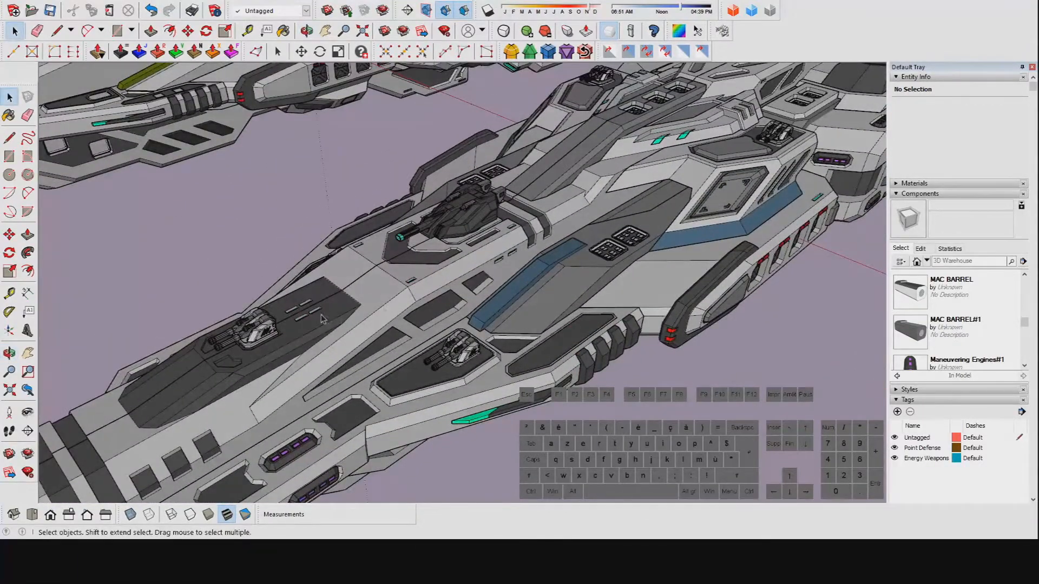
# Open the blue-striped ship's nested hull groups and select the Flak turret#1 component in the raised side recess
pyautogui.scroll(3, 398, 388)
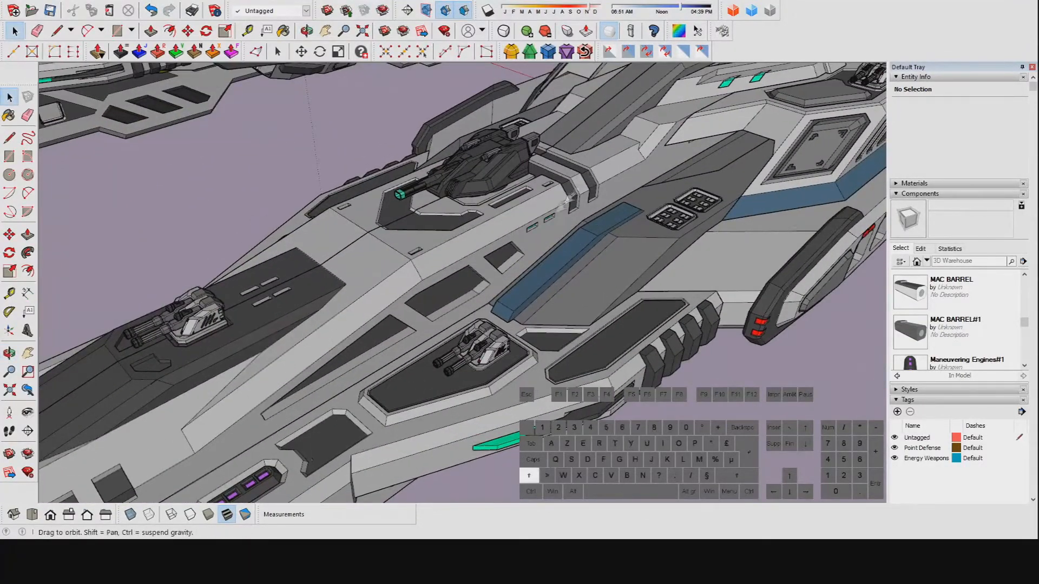
pyautogui.keyDown('shift'); pyautogui.moveTo(579, 188); pyautogui.dragTo(500, 290, button='middle'); pyautogui.keyUp('shift')
pyautogui.keyDown('shift'); pyautogui.moveTo(632, 244); pyautogui.dragTo(465, 355, button='middle'); pyautogui.keyUp('shift')
pyautogui.scroll(5, 644, 287)
pyautogui.scroll(-2, 514, 324)
pyautogui.doubleClick(572, 297)
pyautogui.doubleClick(572, 297)
pyautogui.doubleClick(573, 296)
pyautogui.doubleClick(572, 296)
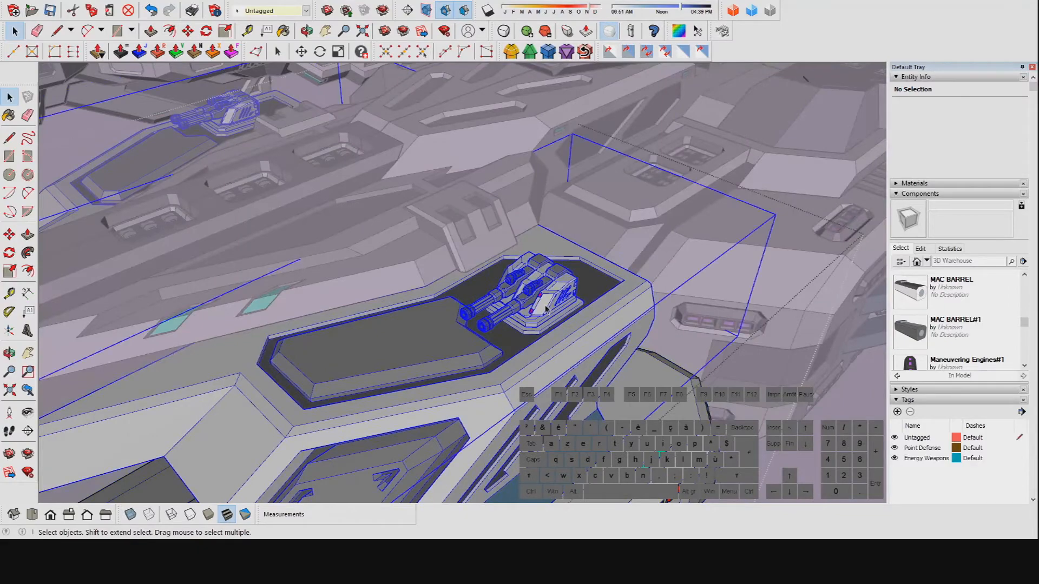
pyautogui.click(572, 297)
pyautogui.scroll(2, 530, 327)
pyautogui.scroll(5, 530, 327)
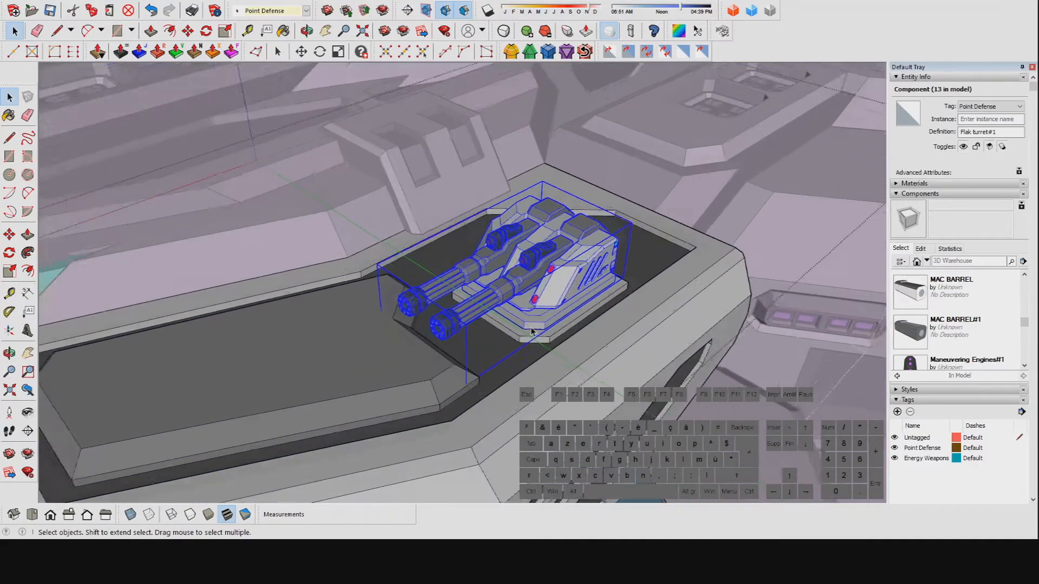
# Open the flak turret and select its Standard Point Defense base component
pyautogui.doubleClick(531, 326)
pyautogui.click(534, 324)
pyautogui.scroll(2, 534, 325)
pyautogui.moveTo(534, 324); pyautogui.dragTo(545, 271, button='middle')
pyautogui.scroll(2, 557, 284)
pyautogui.scroll(-2, 552, 334)
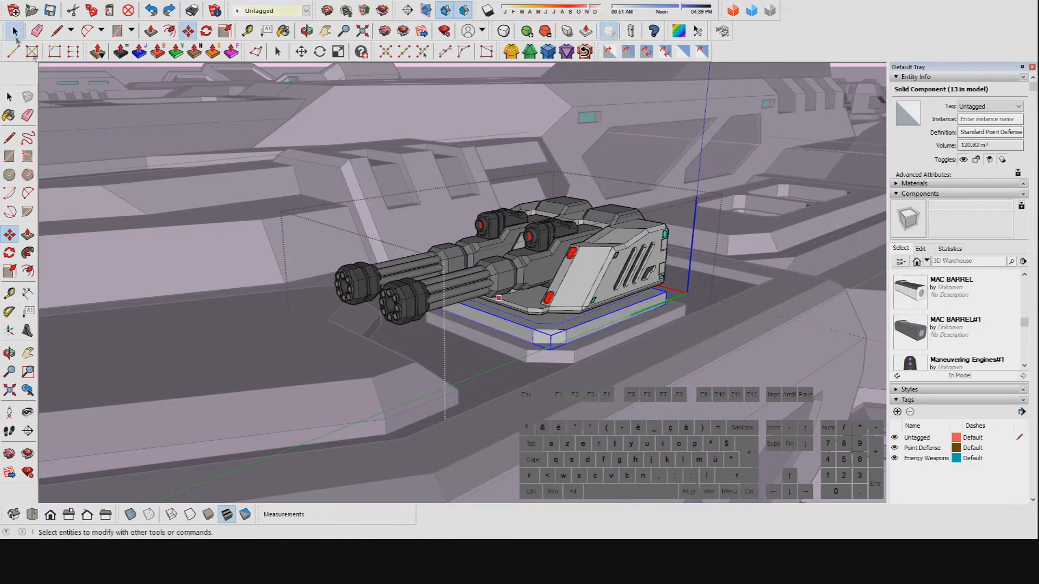
pyautogui.click(16, 38)
# Compare the blue-striped ship's turret recess with the empty side recess on the green-striped ship's upper hull
pyautogui.scroll(-2, 584, 332)
pyautogui.click(589, 342)
pyautogui.scroll(-5, 579, 338)
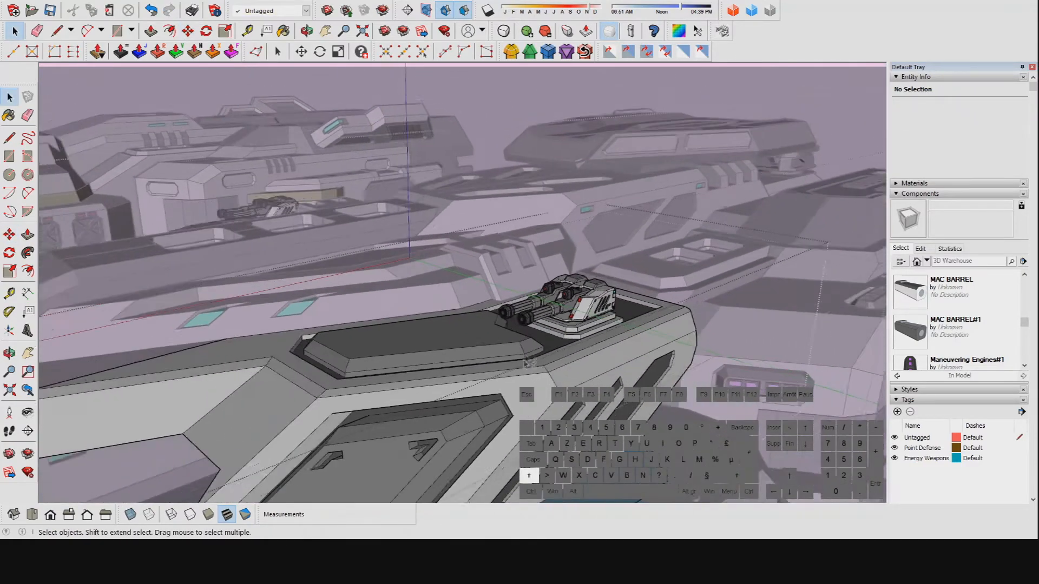
pyautogui.moveTo(527, 363); pyautogui.dragTo(390, 346, button='middle')
pyautogui.scroll(6, 508, 297)
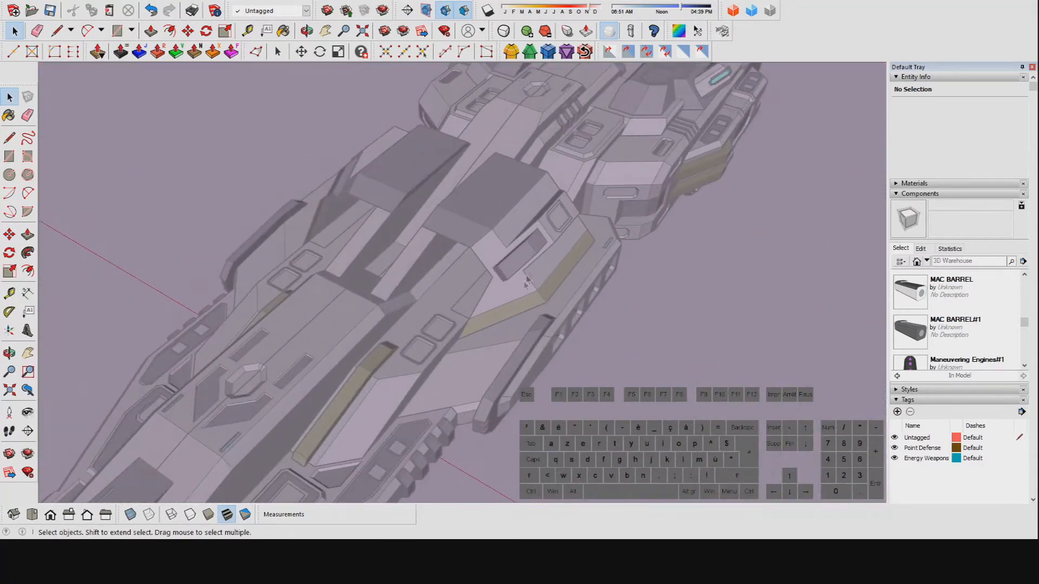
pyautogui.scroll(5, 550, 200)
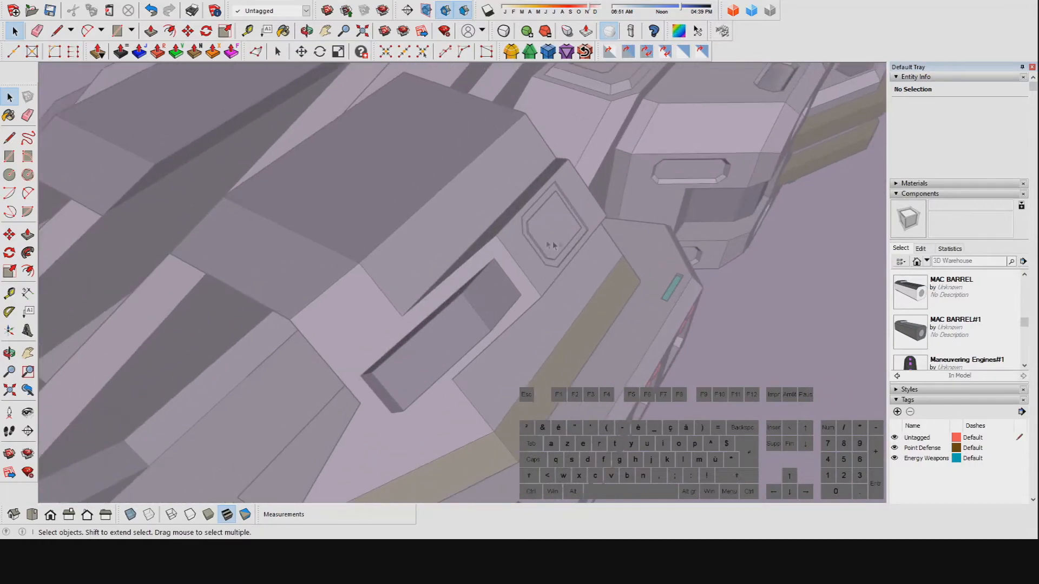
pyautogui.scroll(-8, 560, 201)
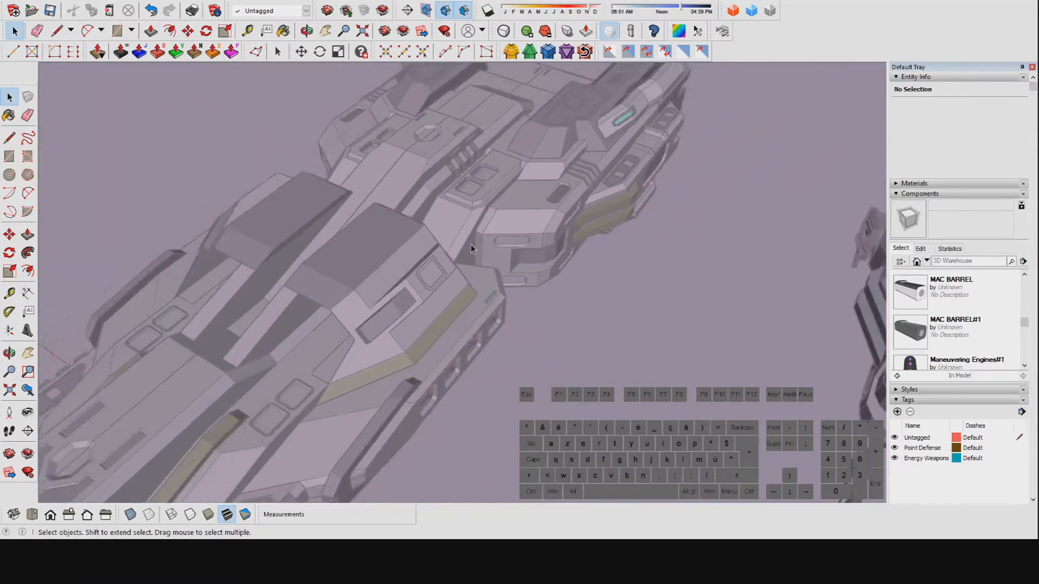
pyautogui.moveTo(636, 347); pyautogui.dragTo(304, 249, button='middle')
pyautogui.scroll(8, 449, 157)
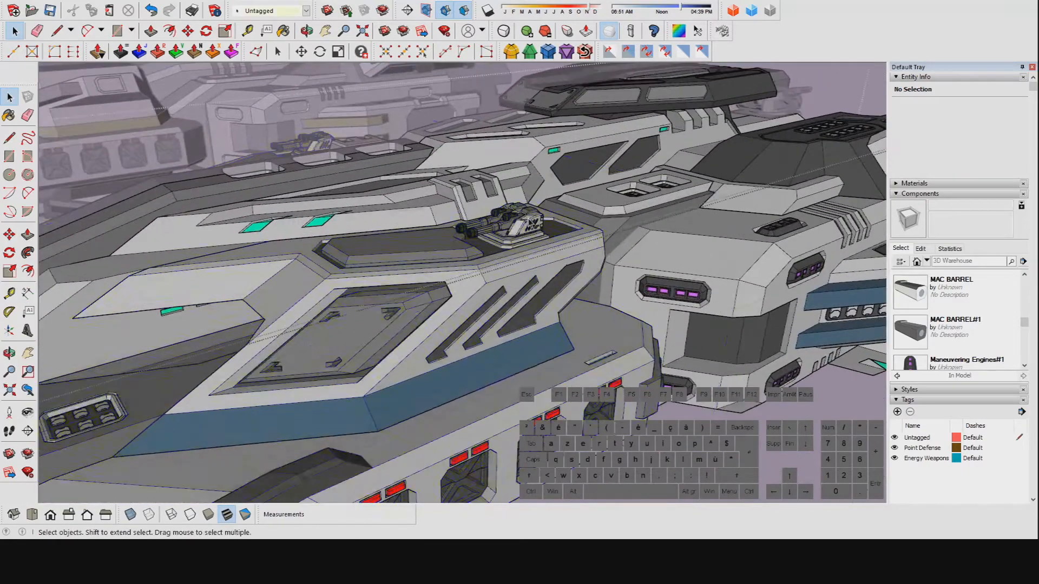
# Open the blue-striped hull's nested groups and lower the Flak turret#1 component about 0.45 m into its pedestal
pyautogui.click(511, 227)
pyautogui.scroll(6, 512, 227)
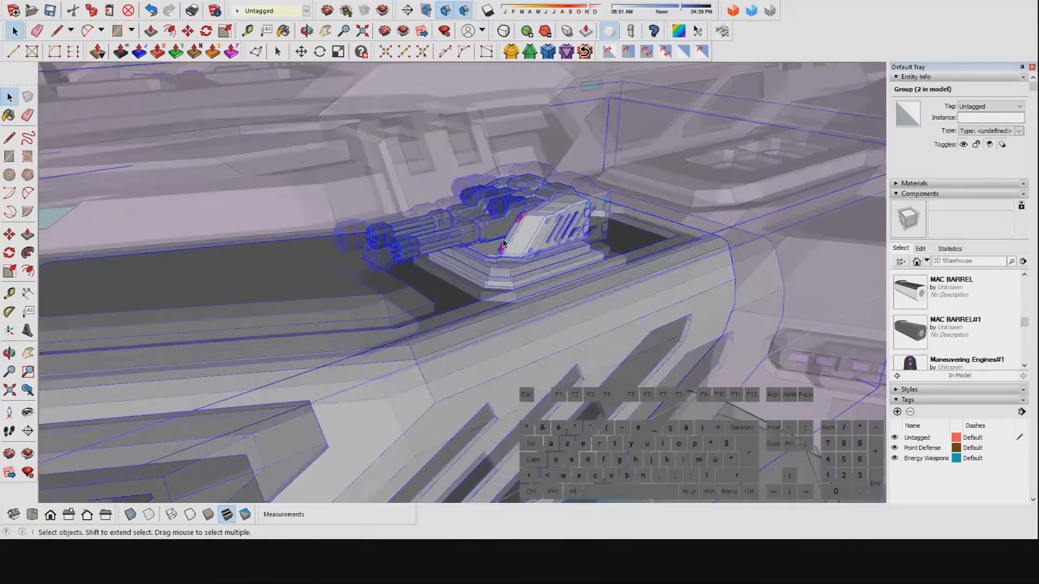
pyautogui.scroll(3, 501, 268)
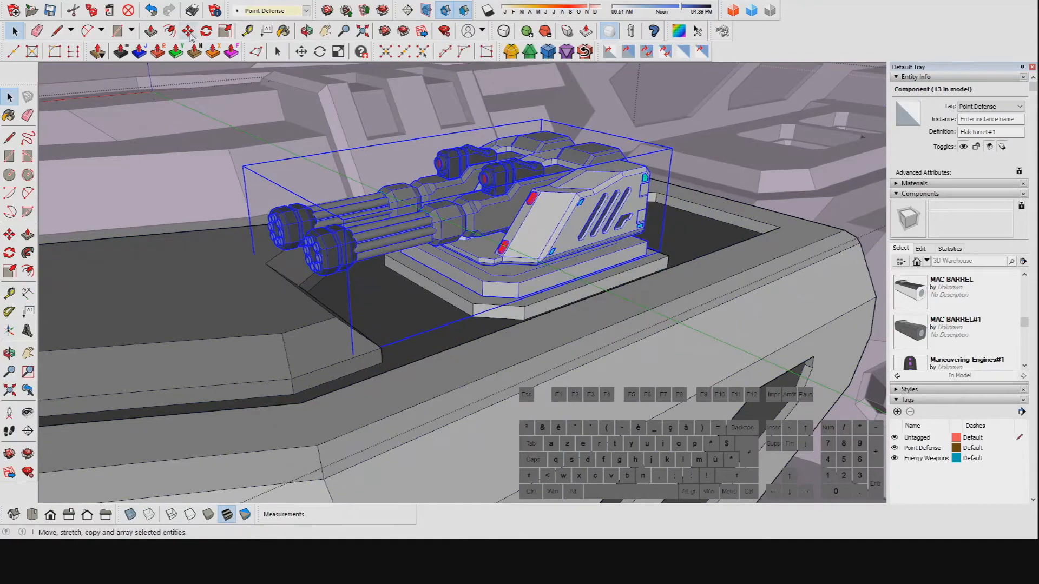
pyautogui.scroll(8, 516, 271)
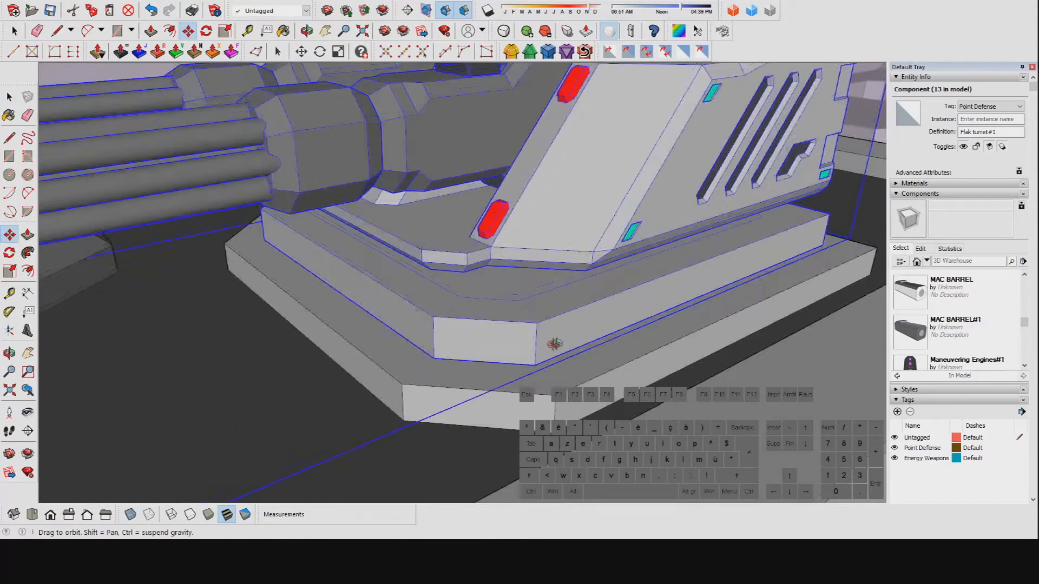
pyautogui.moveTo(554, 344); pyautogui.dragTo(521, 340, button='middle')
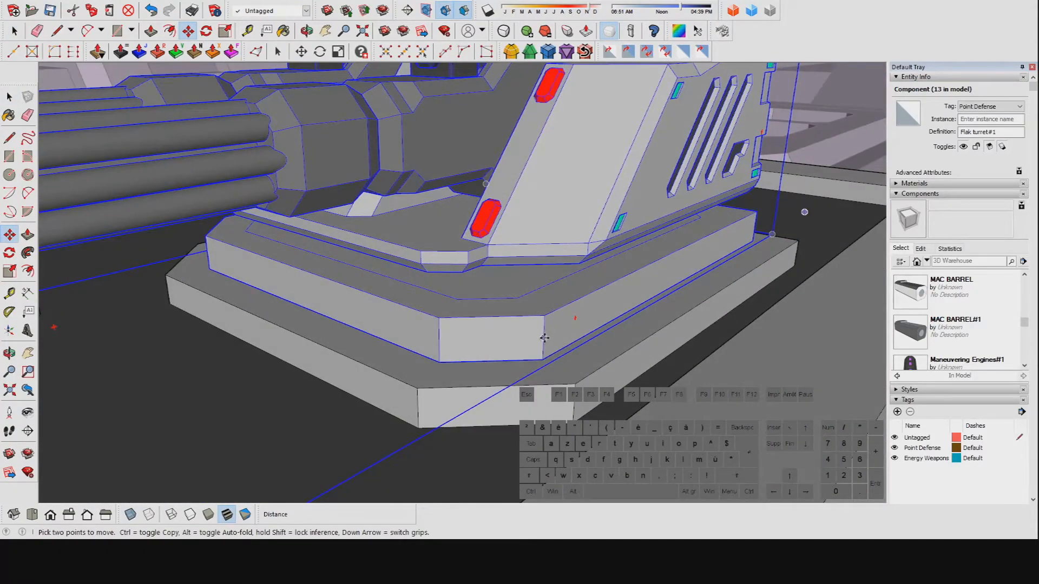
pyautogui.click(544, 337)
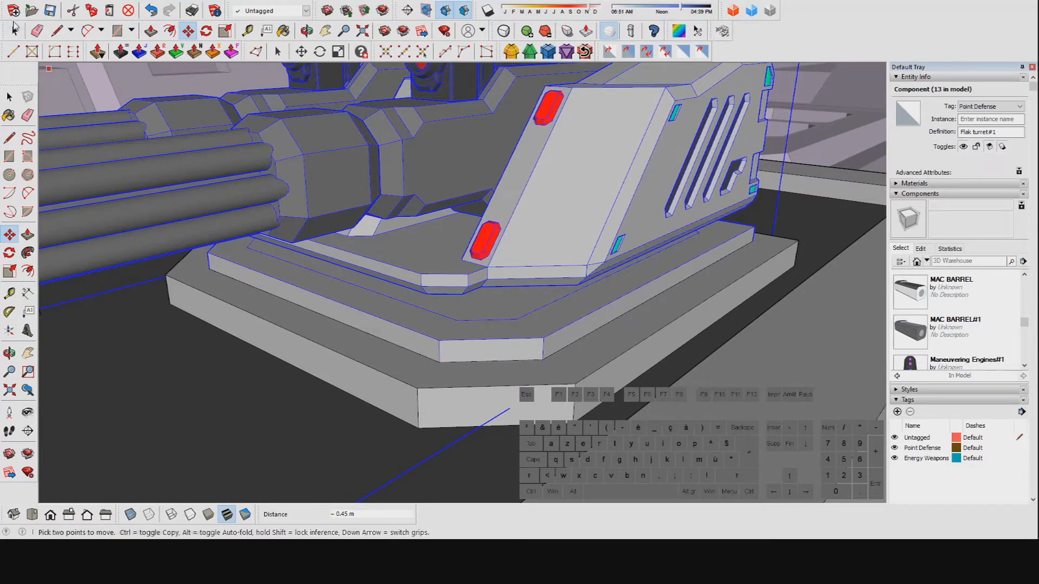
# Select the pedestal's top face to inspect it and move the flak turret back up so its base rests on the pedestal
pyautogui.doubleClick(383, 371)
pyautogui.click(386, 370)
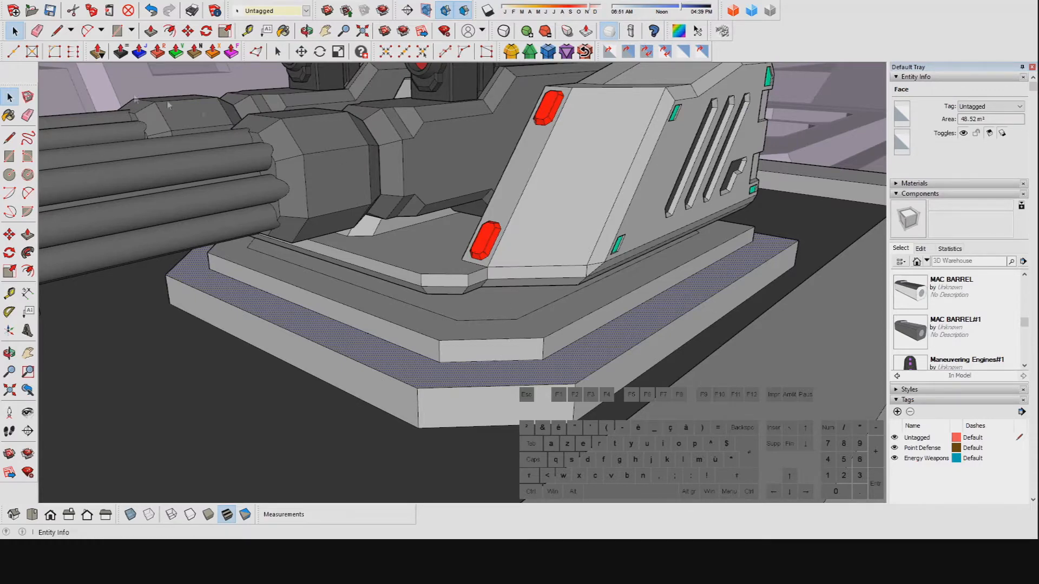
pyautogui.scroll(-1, 507, 351)
pyautogui.click(507, 352)
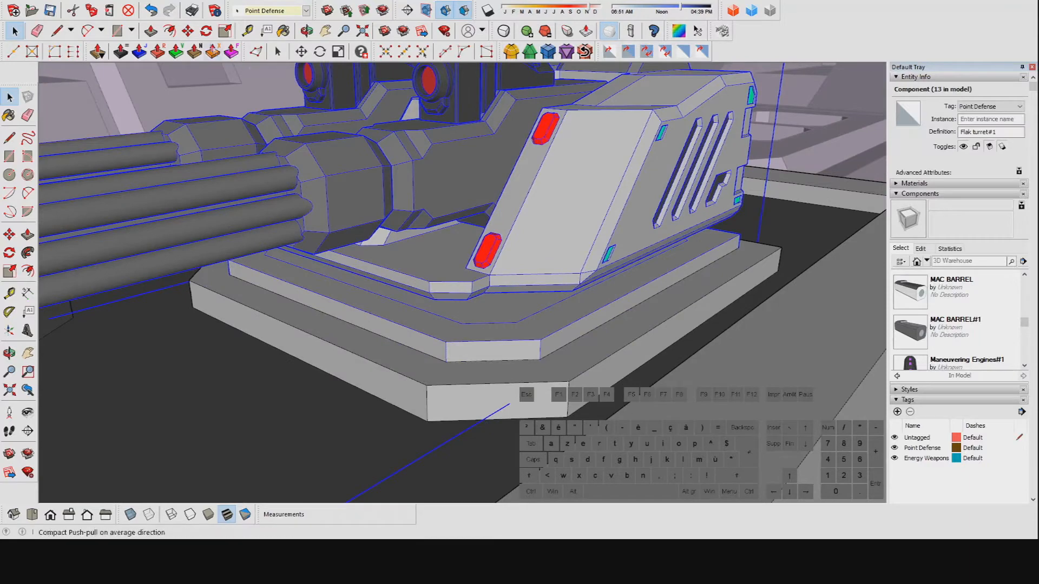
pyautogui.click(445, 361)
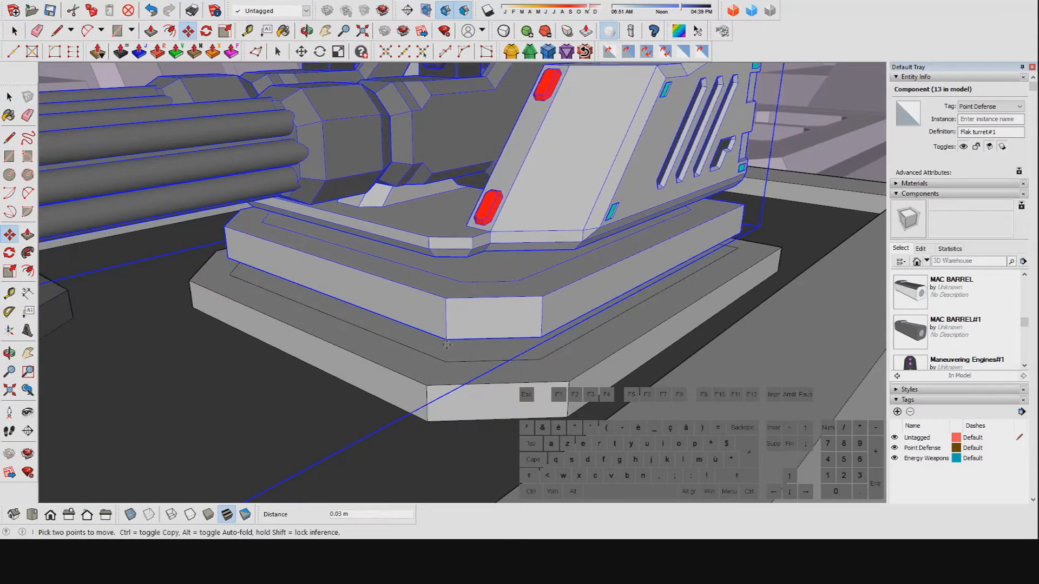
pyautogui.scroll(-1, 553, 351)
# Try to push the ring-shaped top face of the pedestal around the turret base down about 1.22 m
pyautogui.press('f')
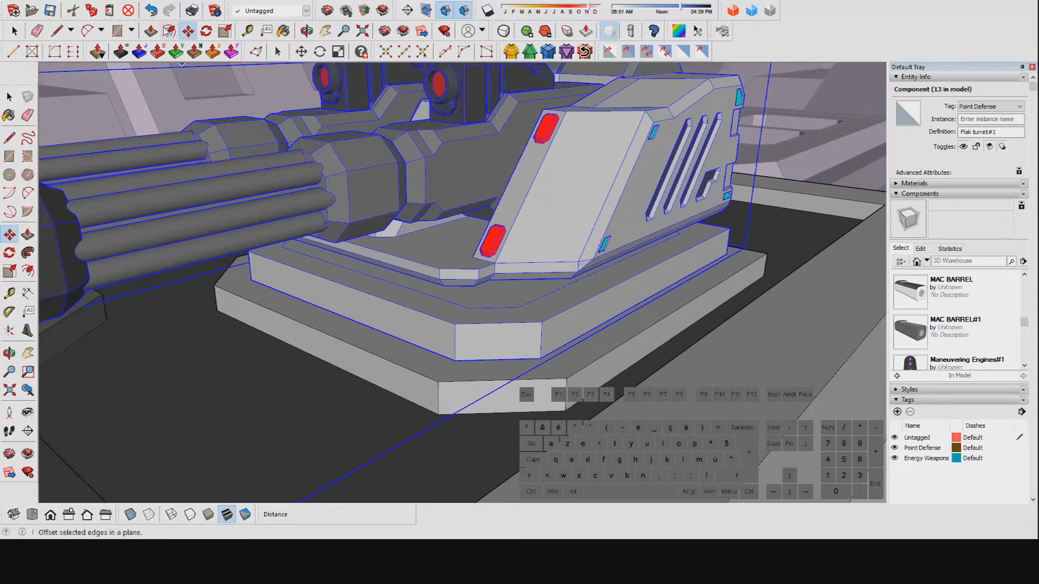
pyautogui.moveTo(485, 385); pyautogui.dragTo(499, 489)
pyautogui.click(14, 31)
pyautogui.click(514, 388)
pyautogui.moveTo(516, 385); pyautogui.dragTo(546, 320, button='middle')
pyautogui.moveTo(420, 391); pyautogui.dragTo(420, 399)
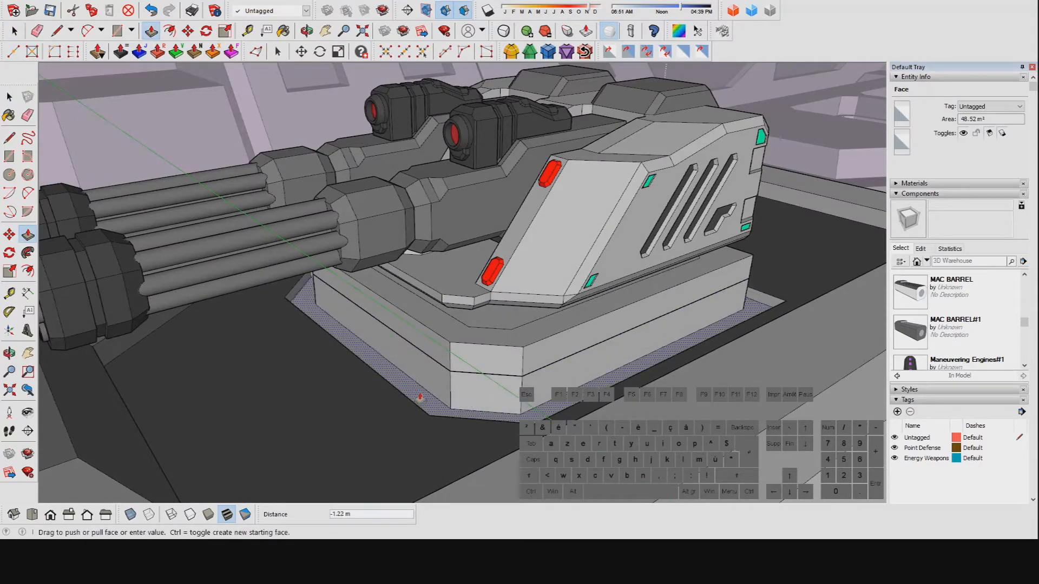
pyautogui.moveTo(417, 329); pyautogui.dragTo(433, 398)
pyautogui.moveTo(439, 400); pyautogui.dragTo(442, 409)
# Check the turret mounting from further away, undo the pedestal's push/pull and clear the selection
pyautogui.scroll(-3, 560, 361)
pyautogui.moveTo(560, 361); pyautogui.dragTo(379, 319, button='middle')
pyautogui.scroll(-2, 482, 349)
pyautogui.moveTo(379, 319); pyautogui.dragTo(429, 332, button='middle')
pyautogui.hotkey('ctrl', 'z')
pyautogui.scroll(-1, 340, 317)
pyautogui.moveTo(341, 317); pyautogui.dragTo(465, 347, button='middle')
pyautogui.keyDown('shift'); pyautogui.moveTo(303, 303); pyautogui.dragTo(482, 289, button='middle'); pyautogui.keyUp('shift')
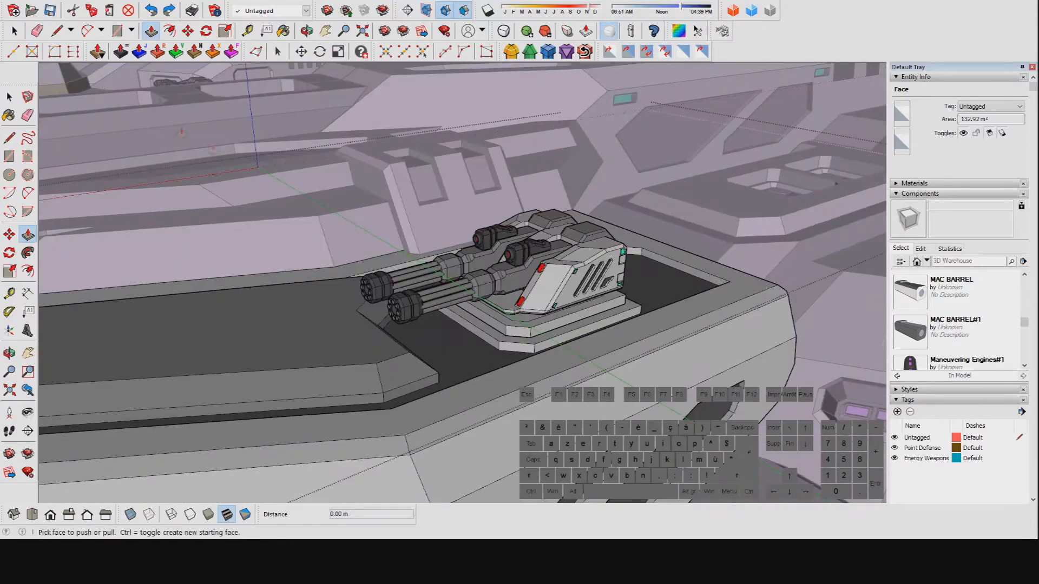
pyautogui.click(15, 32)
# Examine how the flak turrets are mounted in the upper side recesses and under the blue-striped ship's hull
pyautogui.scroll(-5, 424, 304)
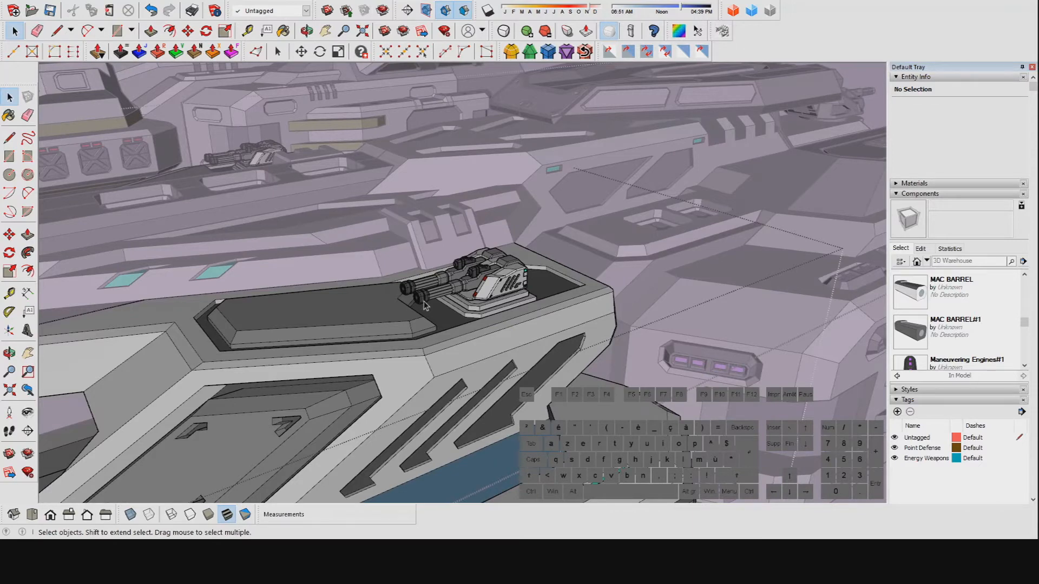
pyautogui.scroll(-2, 433, 315)
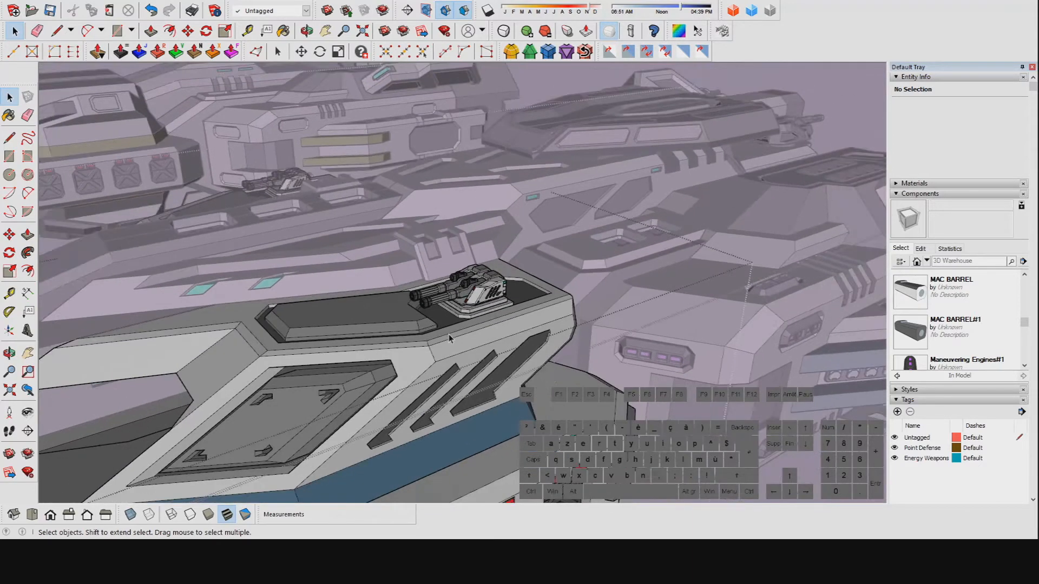
pyautogui.moveTo(297, 391); pyautogui.dragTo(454, 336, button='middle')
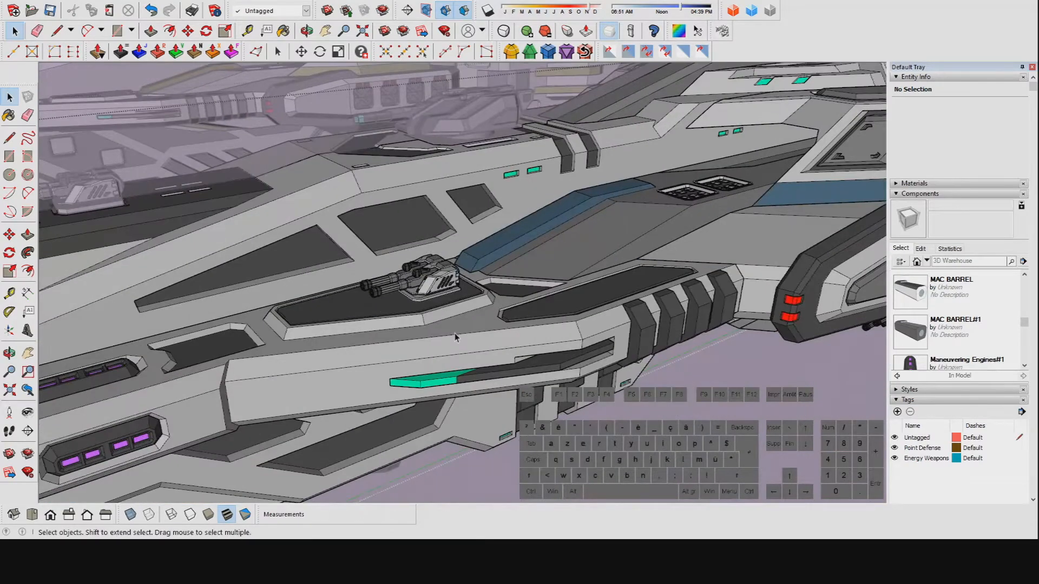
pyautogui.scroll(-3, 731, 216)
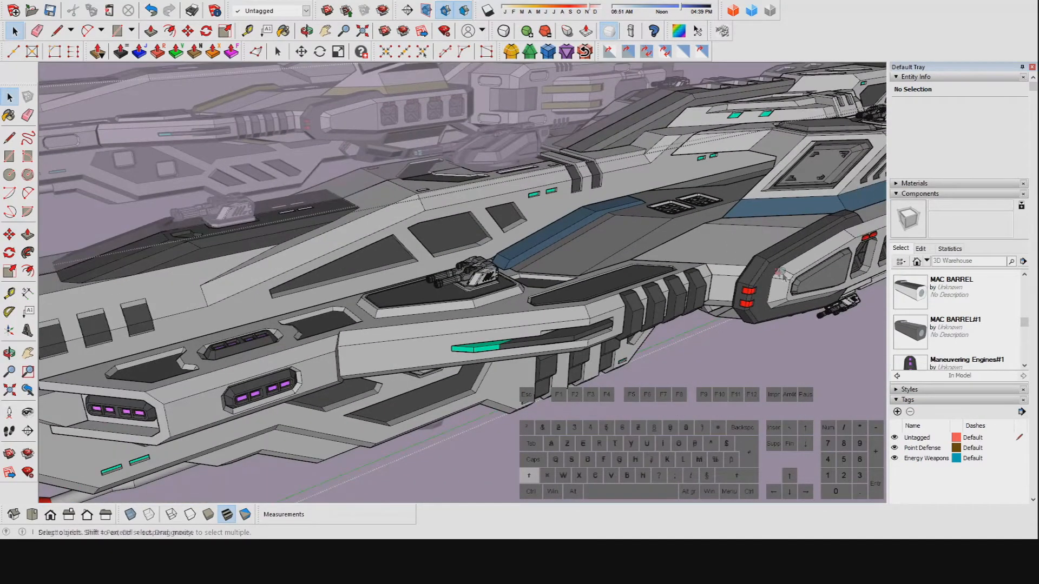
pyautogui.moveTo(782, 277); pyautogui.dragTo(622, 310, button='middle')
pyautogui.moveTo(604, 223); pyautogui.dragTo(568, 162, button='middle')
pyautogui.keyDown('shift'); pyautogui.moveTo(747, 400); pyautogui.dragTo(493, 325, button='middle'); pyautogui.keyUp('shift')
pyautogui.scroll(2, 493, 324)
pyautogui.moveTo(409, 297); pyautogui.dragTo(244, 222, button='middle')
pyautogui.scroll(2, 407, 253)
pyautogui.moveTo(407, 253); pyautogui.dragTo(749, 287, button='middle')
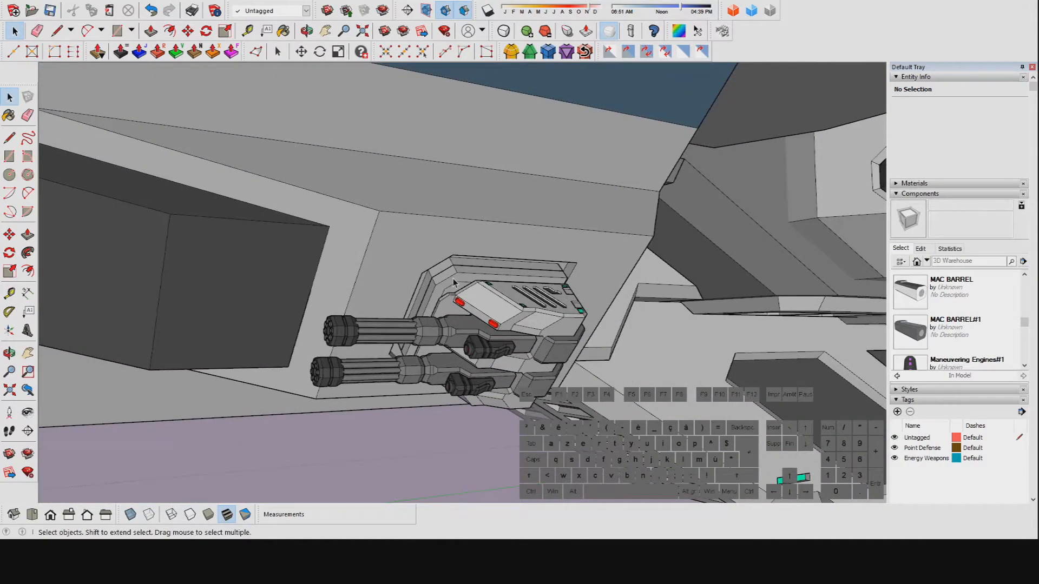
pyautogui.moveTo(590, 300); pyautogui.dragTo(595, 304, button='middle')
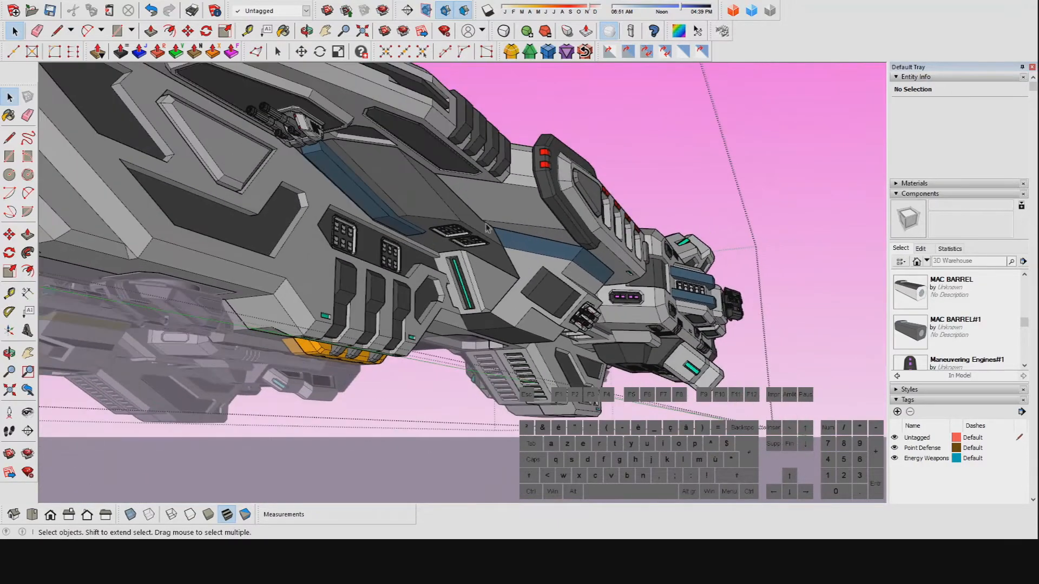
# Examine the six-cell missile pods set in the dark side panel and the neighbouring bow hull details
pyautogui.moveTo(381, 199); pyautogui.dragTo(335, 249, button='middle')
pyautogui.scroll(4, 323, 259)
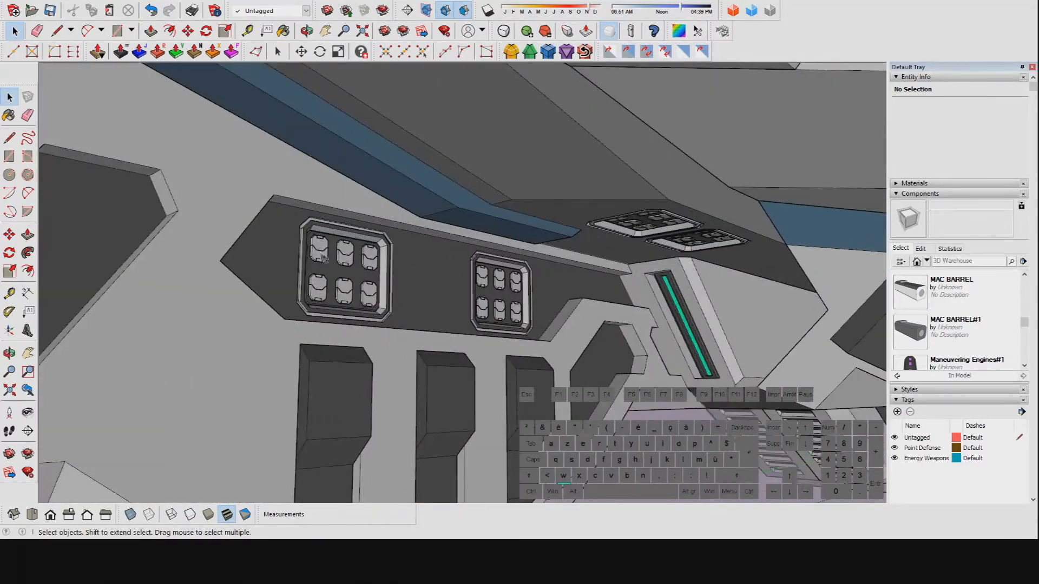
pyautogui.scroll(3, 284, 232)
pyautogui.moveTo(292, 235); pyautogui.dragTo(563, 279, button='middle')
pyautogui.scroll(3, 541, 244)
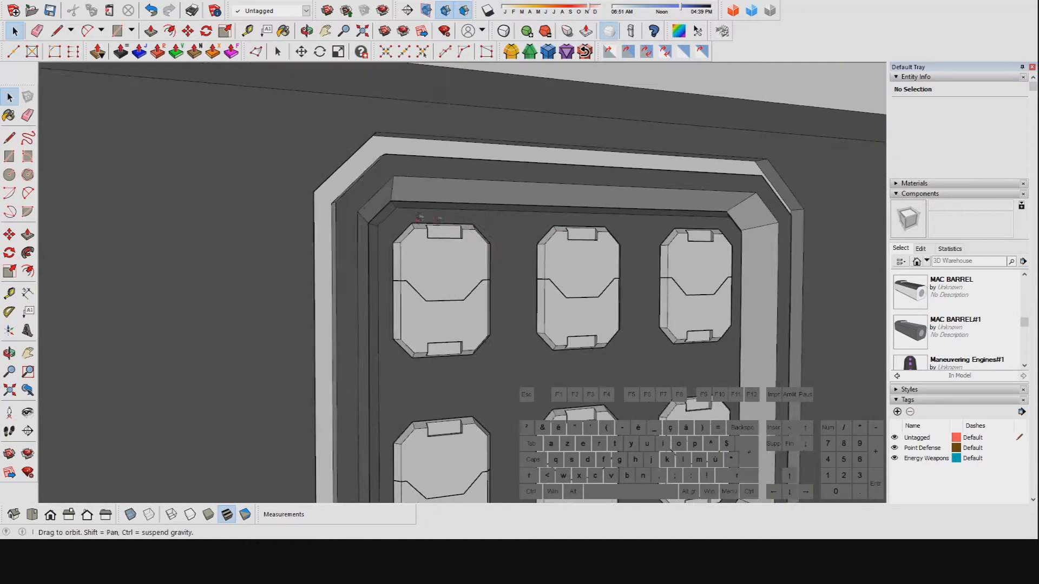
pyautogui.scroll(-2, 623, 306)
pyautogui.keyDown('shift'); pyautogui.moveTo(617, 303); pyautogui.dragTo(450, 210, button='middle'); pyautogui.keyUp('shift')
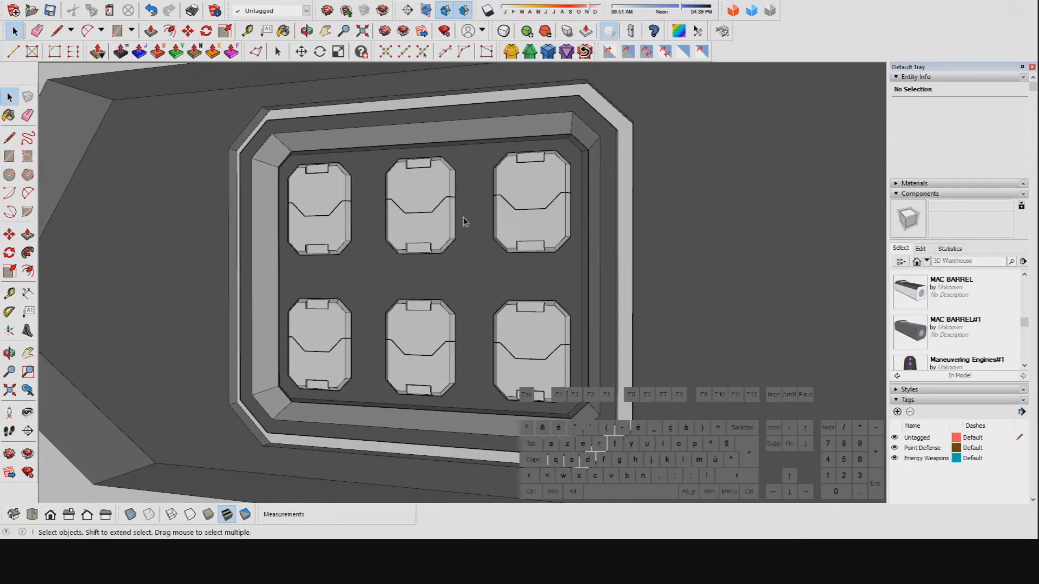
pyautogui.moveTo(478, 249); pyautogui.dragTo(440, 258, button='middle')
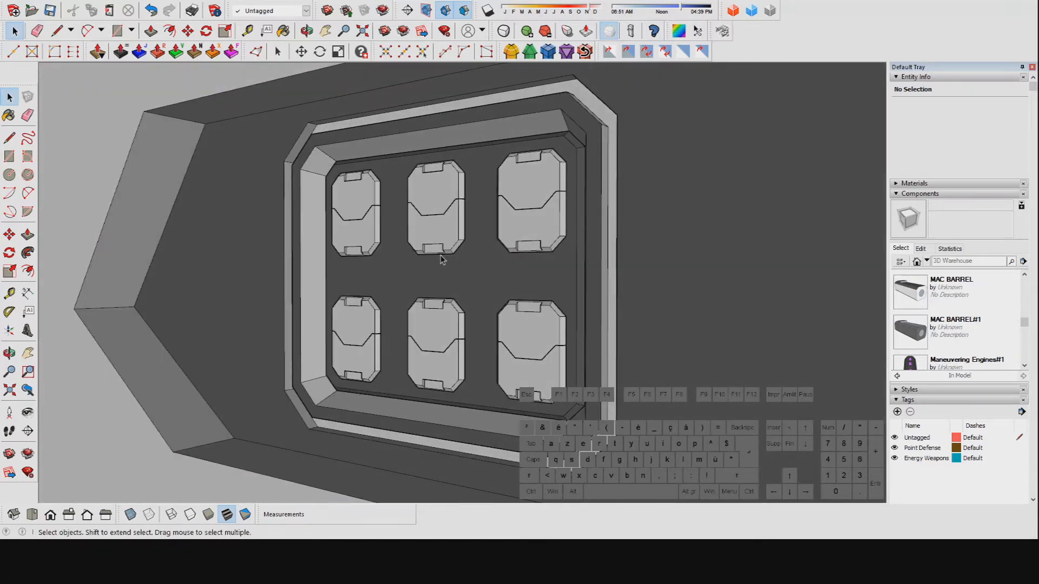
pyautogui.scroll(-6, 440, 259)
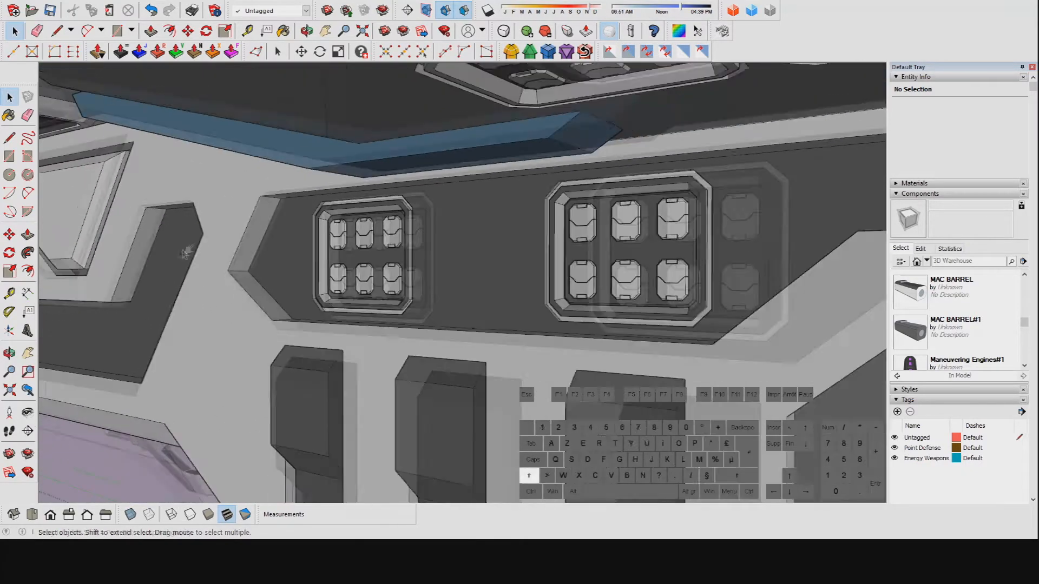
pyautogui.keyDown('shift'); pyautogui.moveTo(185, 250); pyautogui.dragTo(479, 247, button='middle'); pyautogui.keyUp('shift')
pyautogui.moveTo(330, 213); pyautogui.dragTo(457, 256, button='middle')
pyautogui.scroll(3, 278, 177)
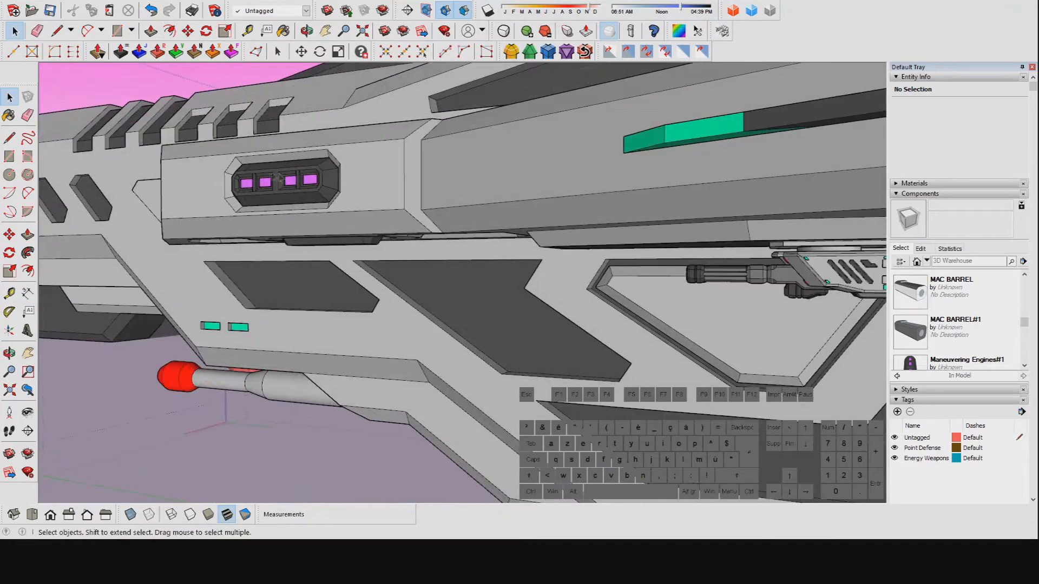
pyautogui.keyDown('shift'); pyautogui.moveTo(323, 185); pyautogui.dragTo(60, 93, button='middle'); pyautogui.keyUp('shift')
pyautogui.keyDown('shift'); pyautogui.moveTo(657, 162); pyautogui.dragTo(422, 211, button='middle'); pyautogui.keyUp('shift')
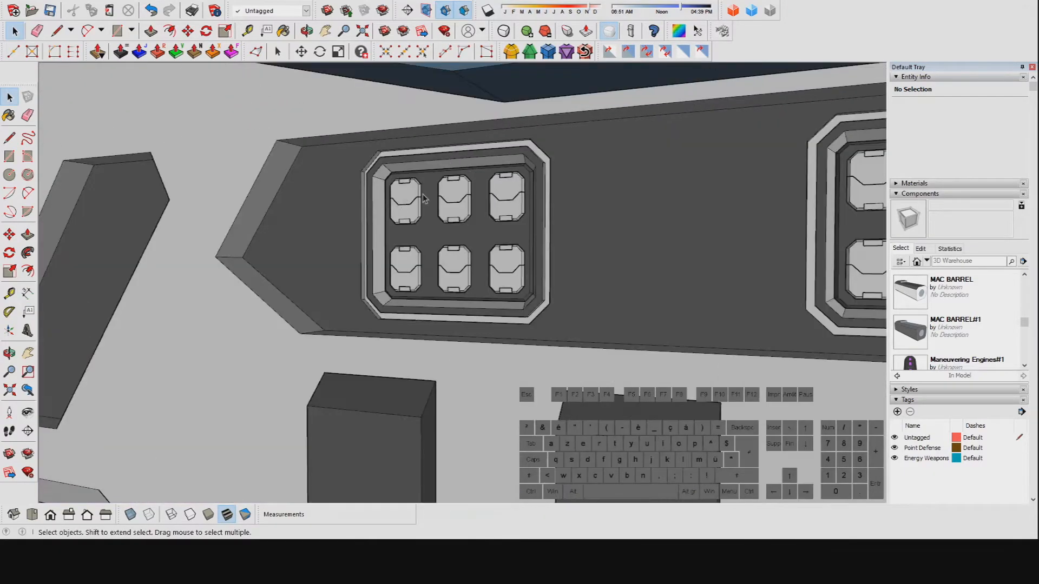
# Inspect the first side missile pod's raised frame, inner bevel and missile hatches up close from several angles
pyautogui.scroll(4, 422, 211)
pyautogui.moveTo(334, 185); pyautogui.dragTo(575, 206, button='middle')
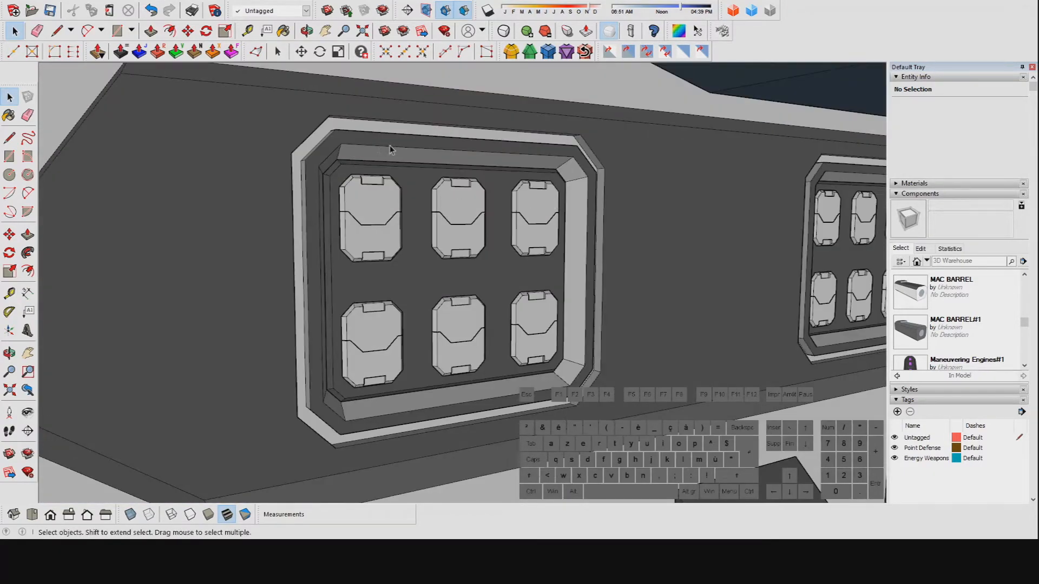
pyautogui.scroll(2, 388, 148)
pyautogui.moveTo(388, 148)
pyautogui.keyDown('shift'); pyautogui.mouseDown(button='middle')
pyautogui.moveTo(437, 157)
pyautogui.moveTo(344, 158)
pyautogui.mouseUp(button='middle'); pyautogui.keyUp('shift')
pyautogui.scroll(-1, 418, 154)
pyautogui.scroll(-3, 418, 154)
pyautogui.moveTo(670, 162); pyautogui.dragTo(619, 162, button='middle')
pyautogui.moveTo(476, 169)
pyautogui.mouseDown(button='middle')
pyautogui.moveTo(402, 161)
pyautogui.moveTo(575, 320)
pyautogui.moveTo(411, 331)
pyautogui.mouseUp(button='middle')
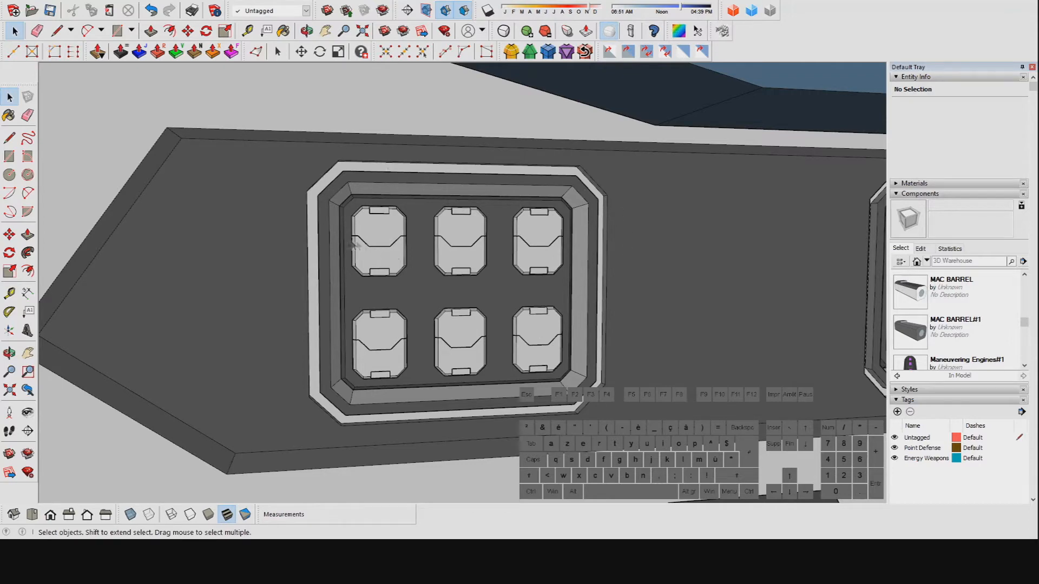
pyautogui.moveTo(608, 410); pyautogui.dragTo(541, 346, button='middle')
pyautogui.scroll(3, 466, 294)
pyautogui.moveTo(465, 294)
pyautogui.mouseDown(button='middle')
pyautogui.moveTo(549, 307)
pyautogui.moveTo(463, 290)
pyautogui.moveTo(476, 286)
pyautogui.mouseUp(button='middle')
pyautogui.scroll(-2, 549, 307)
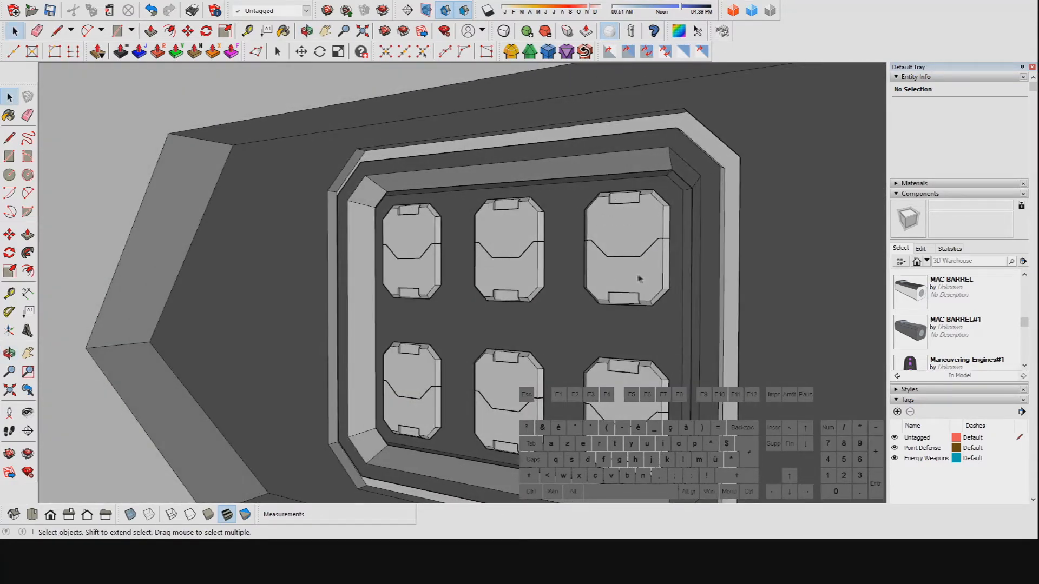
pyautogui.scroll(-2, 485, 326)
pyautogui.moveTo(371, 313); pyautogui.dragTo(423, 182, button='middle')
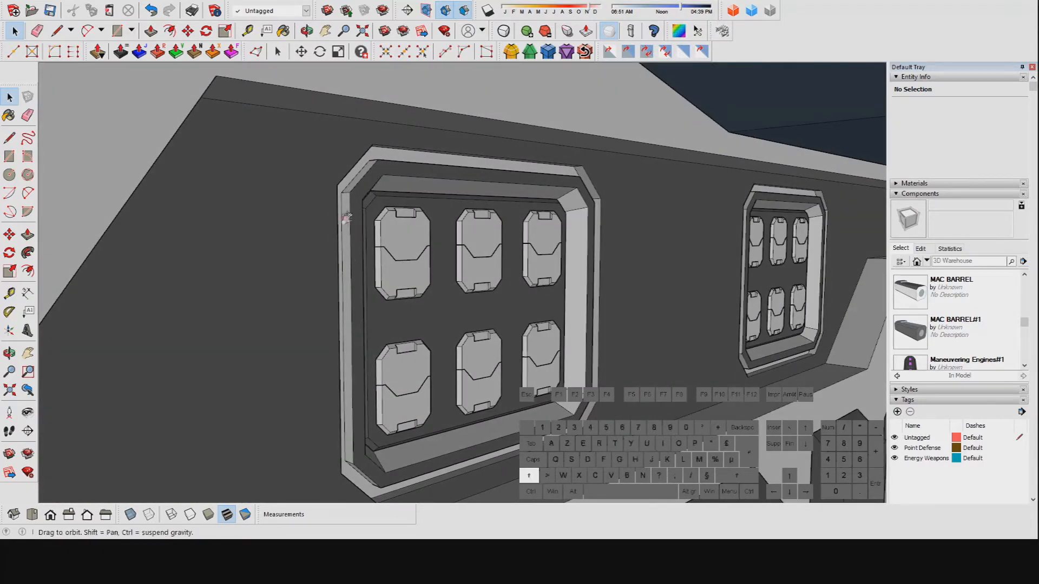
# Try a 0.50 m push/pull on the first missile pod's raised frame face, undo it and clear the selection
pyautogui.moveTo(346, 217); pyautogui.dragTo(380, 177, button='middle')
pyautogui.scroll(2, 381, 176)
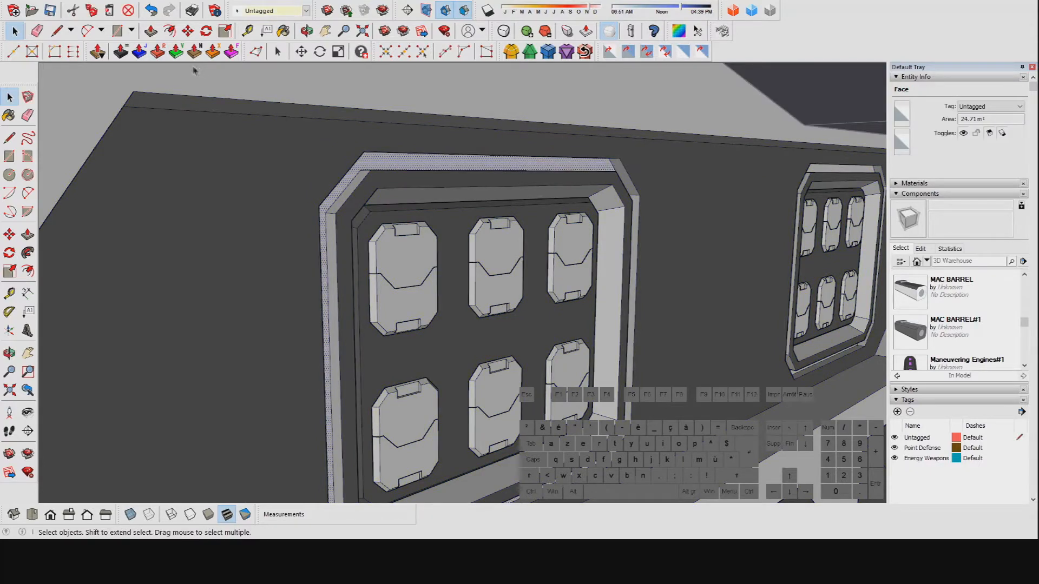
pyautogui.moveTo(396, 162); pyautogui.dragTo(414, 145)
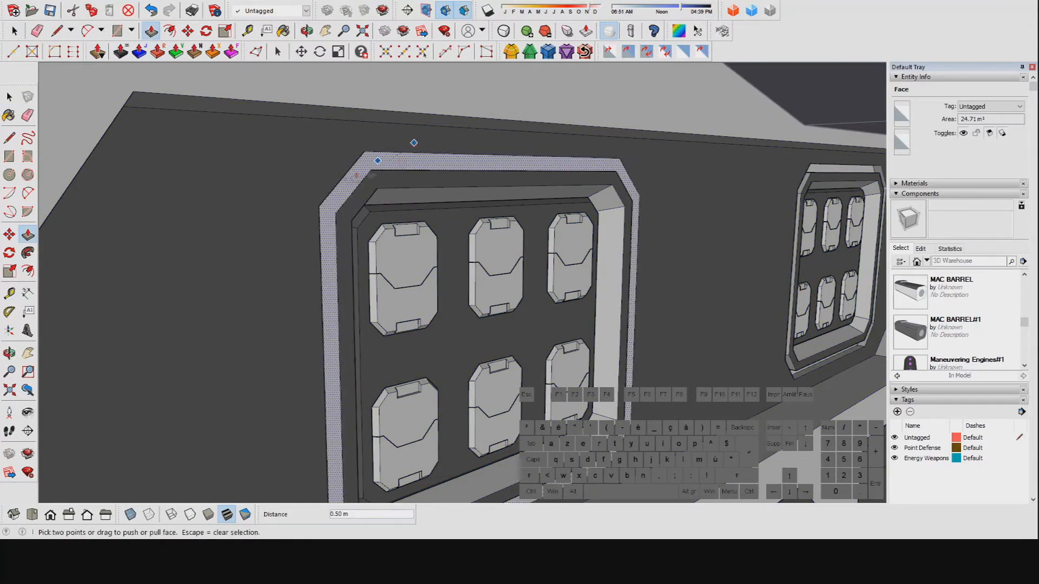
pyautogui.scroll(2, 348, 179)
pyautogui.hotkey('ctrl', 'z')
pyautogui.click(19, 36)
pyautogui.moveTo(476, 254)
pyautogui.mouseDown(button='middle')
pyautogui.moveTo(524, 262)
pyautogui.moveTo(515, 225)
pyautogui.mouseUp(button='middle')
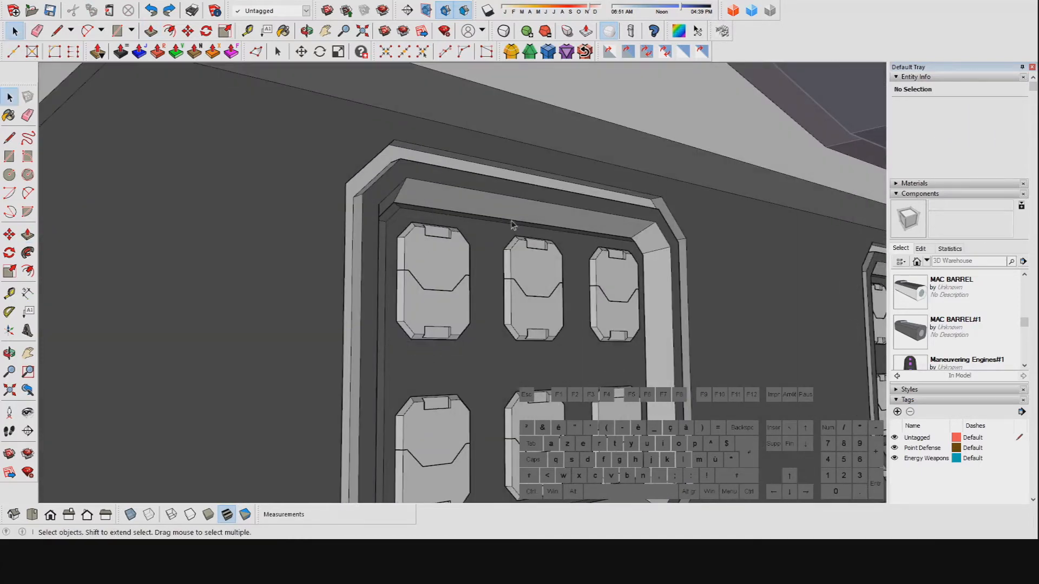
# Open the nested hull groups around the first side missile pod and select its Cluster Missile Launcher component
pyautogui.scroll(-2, 511, 221)
pyautogui.click(644, 121)
pyautogui.scroll(-4, 681, 293)
pyautogui.scroll(-3, 683, 297)
pyautogui.keyDown('shift'); pyautogui.moveTo(682, 297); pyautogui.dragTo(517, 273, button='middle'); pyautogui.keyUp('shift')
pyautogui.scroll(-3, 517, 274)
pyautogui.click(400, 280)
pyautogui.scroll(2, 404, 277)
pyautogui.doubleClick(406, 277)
pyautogui.scroll(3, 403, 276)
pyautogui.click(395, 273)
pyautogui.scroll(1, 393, 272)
pyautogui.doubleClick(393, 272)
pyautogui.scroll(1, 392, 254)
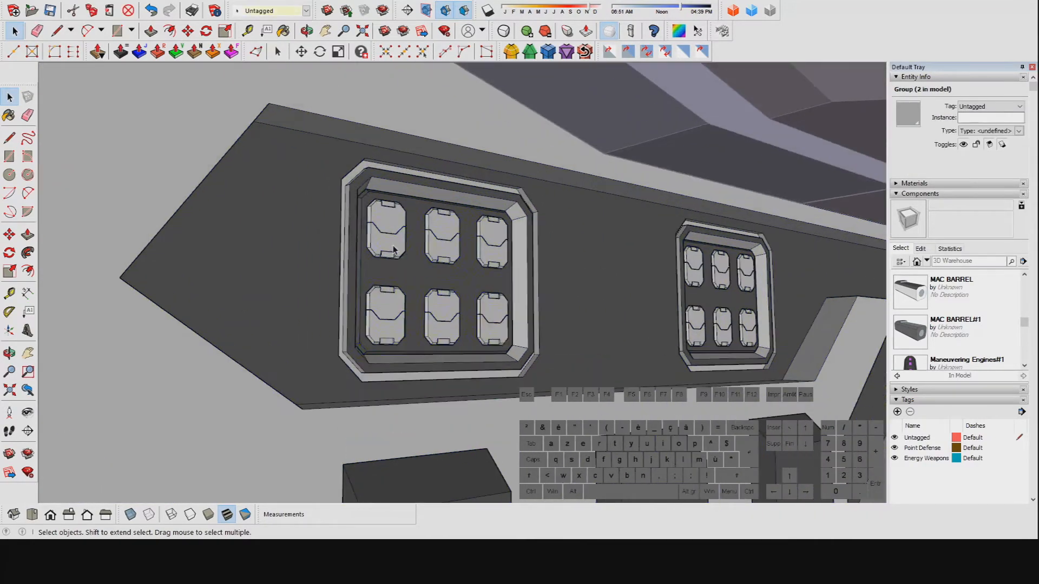
pyautogui.click(392, 244)
# Inspect how the selected six-cell launcher sits inside its beveled frame from several angles and clear the selection
pyautogui.scroll(4, 392, 246)
pyautogui.moveTo(520, 263); pyautogui.dragTo(432, 273, button='middle')
pyautogui.keyDown('shift'); pyautogui.moveTo(674, 283); pyautogui.dragTo(507, 310, button='middle'); pyautogui.keyUp('shift')
pyautogui.scroll(1, 401, 287)
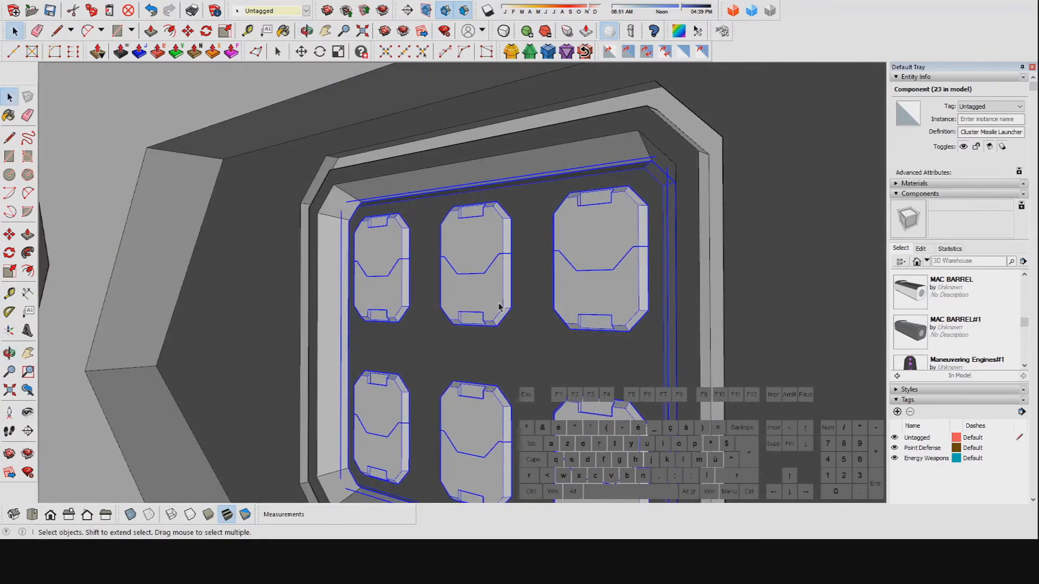
pyautogui.moveTo(448, 323); pyautogui.dragTo(461, 190, button='middle')
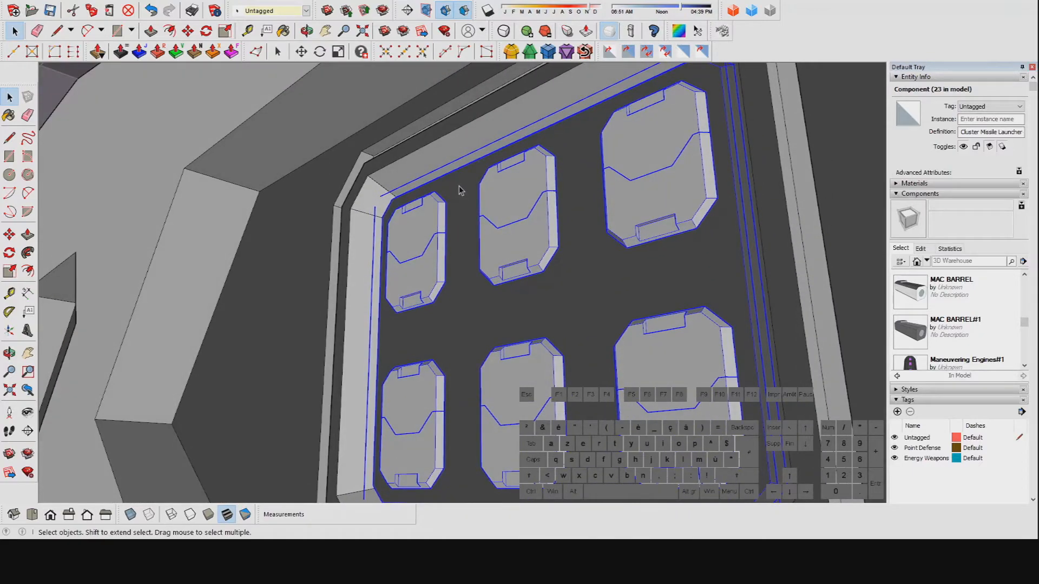
pyautogui.scroll(-4, 520, 290)
pyautogui.keyDown('shift'); pyautogui.moveTo(522, 294); pyautogui.dragTo(617, 255, button='middle'); pyautogui.keyUp('shift')
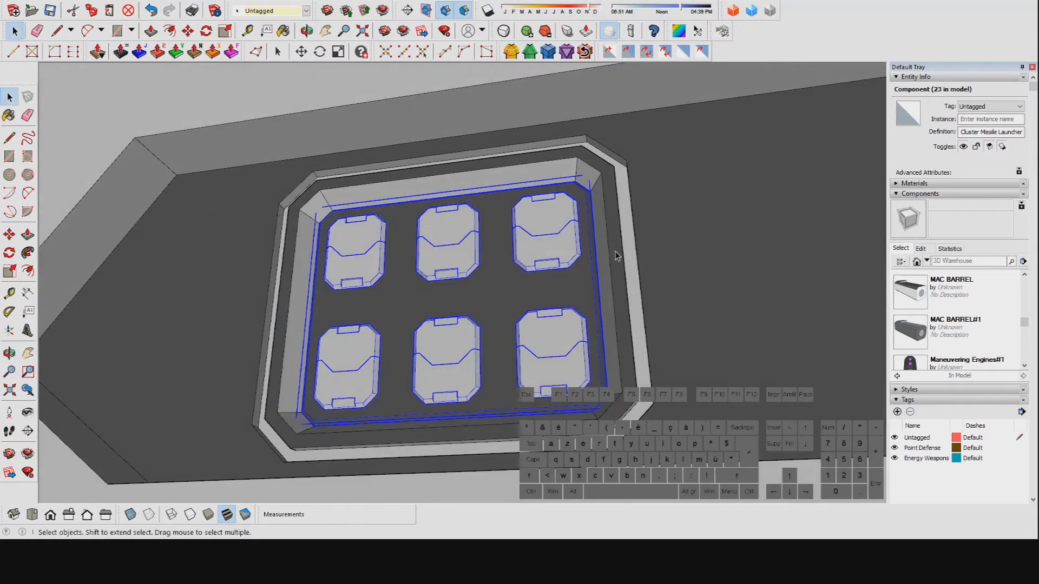
pyautogui.moveTo(496, 325); pyautogui.dragTo(475, 318, button='middle')
pyautogui.scroll(-2, 464, 309)
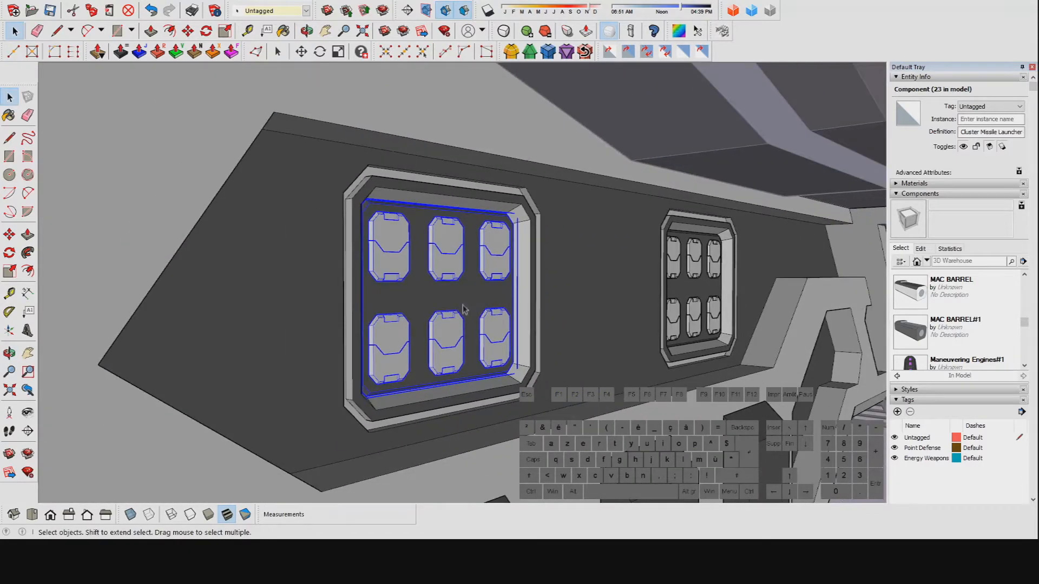
pyautogui.press('Escape')
pyautogui.scroll(3, 386, 231)
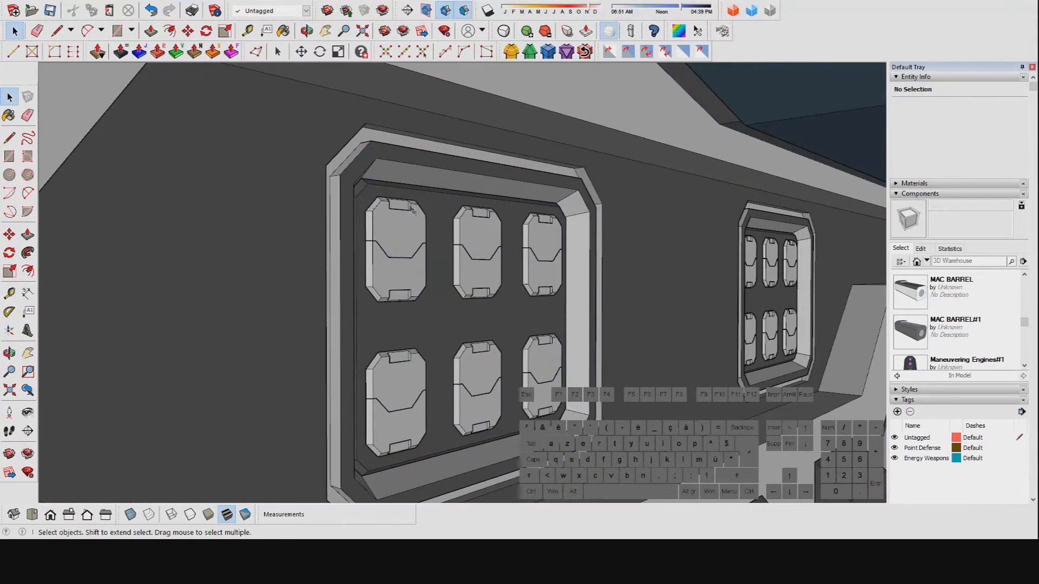
# Open the nested hull groups around the upper side recess and select the flak turret mounted there
pyautogui.scroll(-1, 413, 210)
pyautogui.moveTo(494, 323); pyautogui.dragTo(394, 292, button='middle')
pyautogui.scroll(-5, 394, 291)
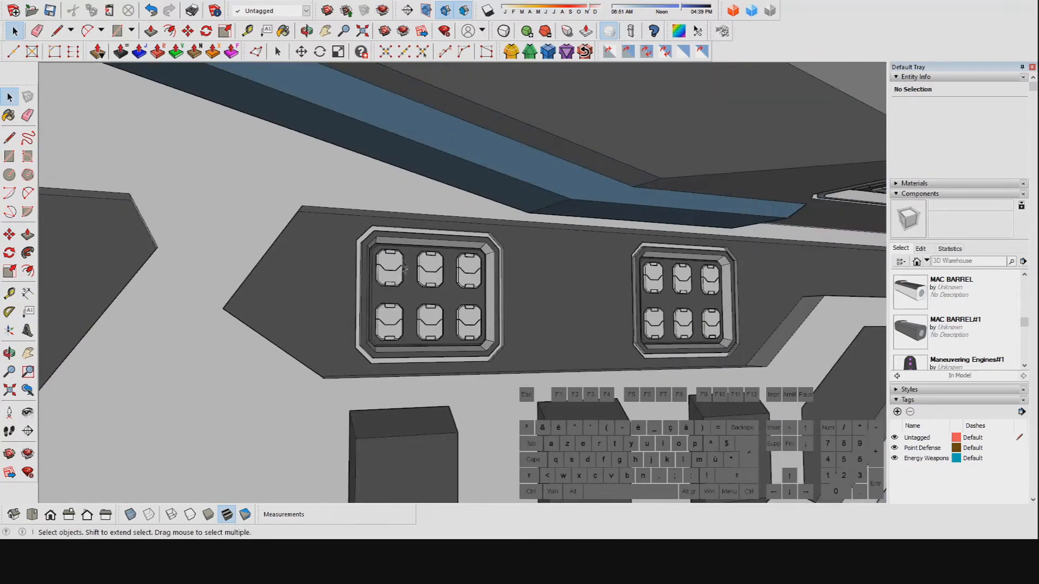
pyautogui.scroll(-6, 543, 320)
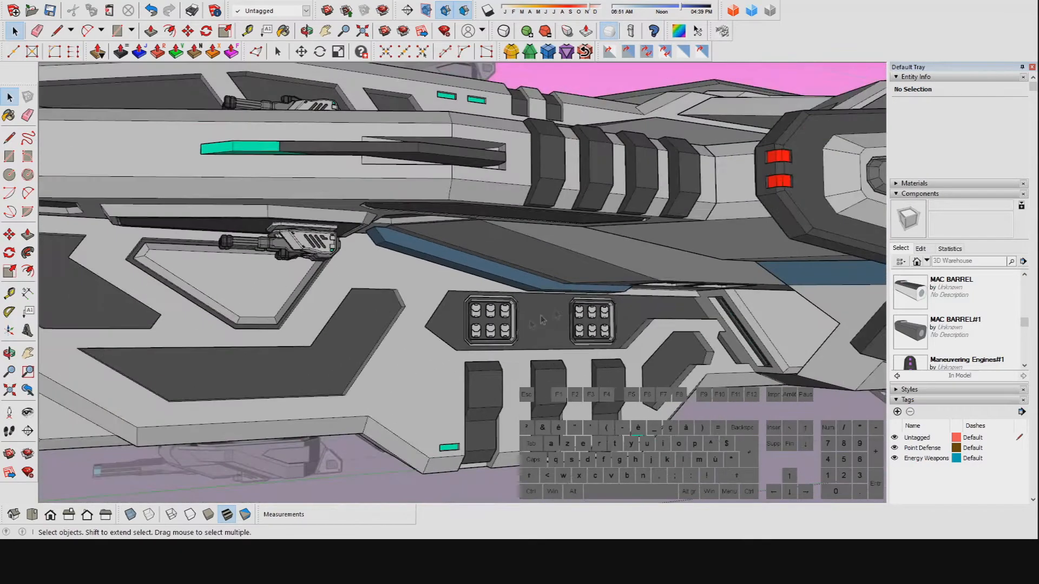
pyautogui.scroll(-5, 543, 319)
pyautogui.moveTo(542, 319); pyautogui.dragTo(557, 292, button='middle')
pyautogui.scroll(4, 541, 292)
pyautogui.click(470, 298)
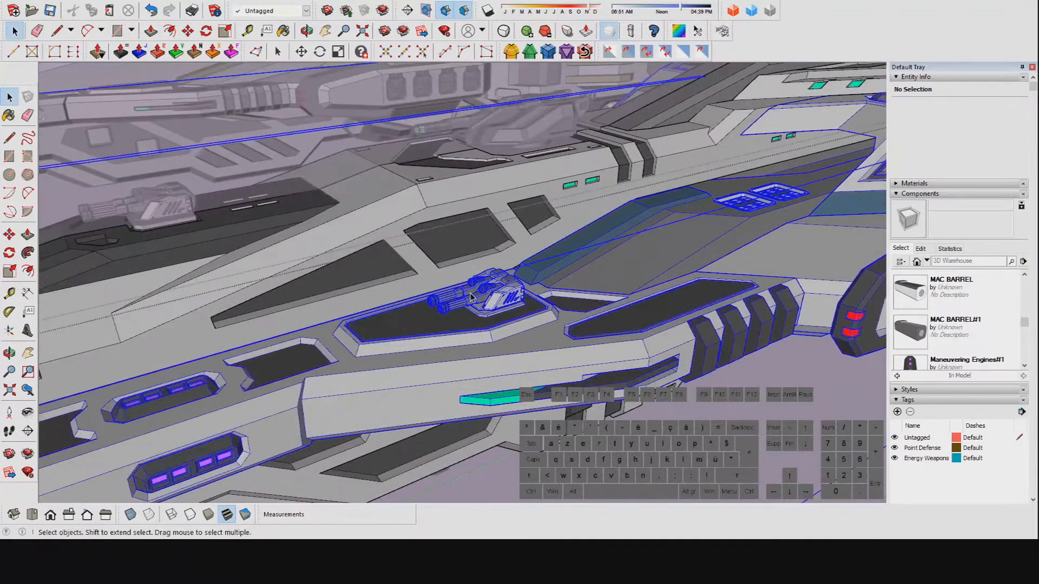
pyautogui.doubleClick(471, 297)
pyautogui.scroll(3, 471, 298)
pyautogui.doubleClick(472, 297)
pyautogui.scroll(2, 472, 298)
pyautogui.click(472, 298)
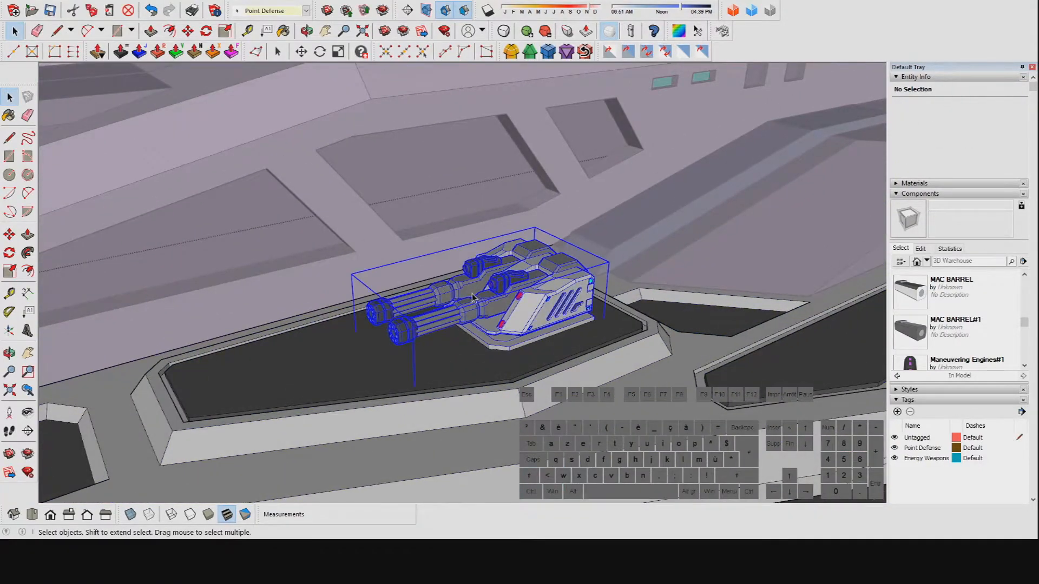
pyautogui.scroll(2, 471, 296)
pyautogui.click(459, 308)
pyautogui.scroll(2, 402, 341)
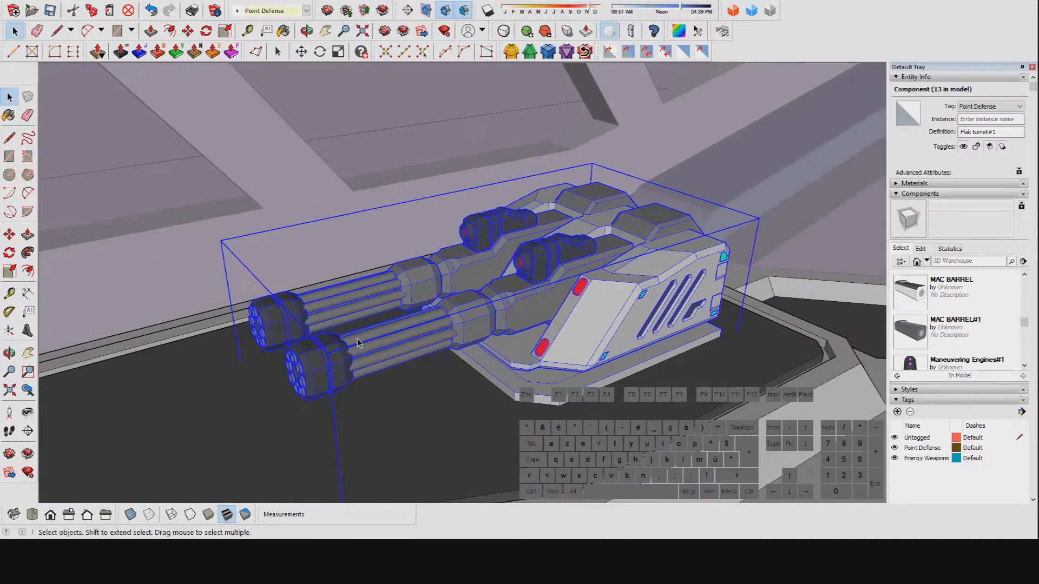
# Examine the flak turret's twin rotary barrels, armored housing and base plate from the front, side, rear and above
pyautogui.moveTo(354, 336); pyautogui.dragTo(622, 259, button='middle')
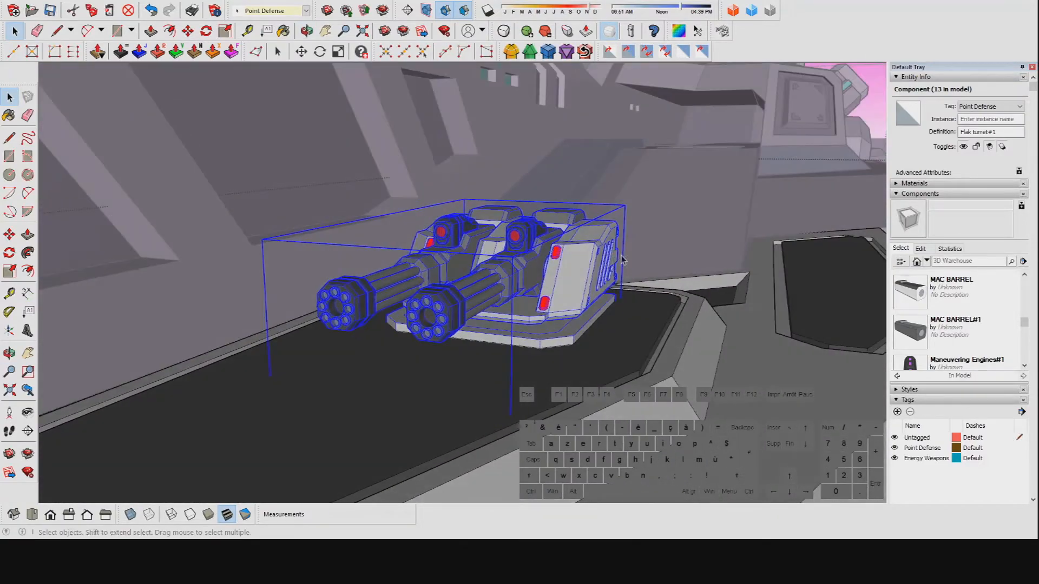
pyautogui.moveTo(467, 287); pyautogui.dragTo(541, 283, button='middle')
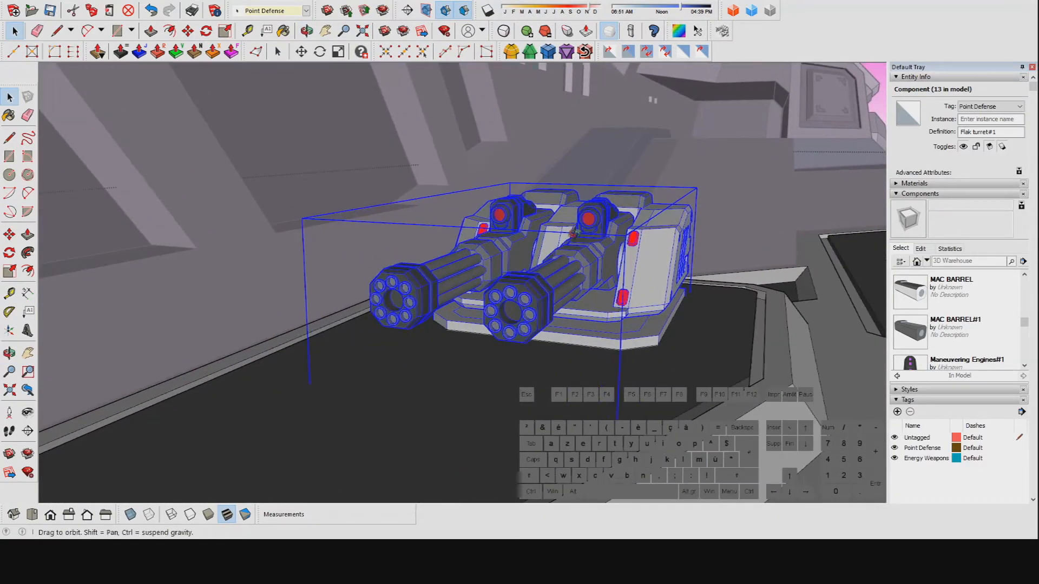
pyautogui.moveTo(595, 255); pyautogui.dragTo(727, 234, button='middle')
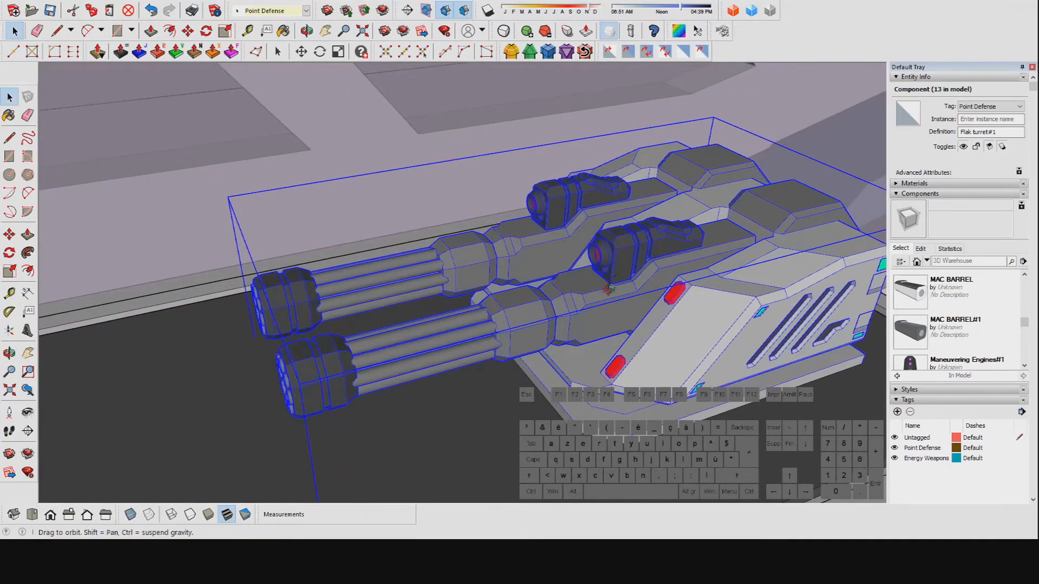
pyautogui.moveTo(611, 285); pyautogui.dragTo(556, 324, button='middle')
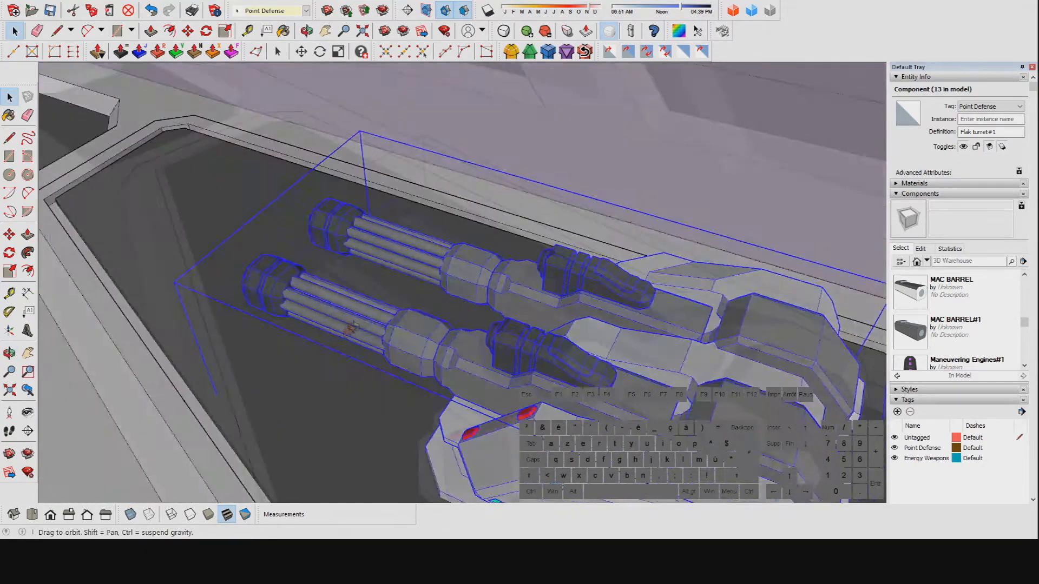
pyautogui.moveTo(350, 327); pyautogui.dragTo(348, 218, button='middle')
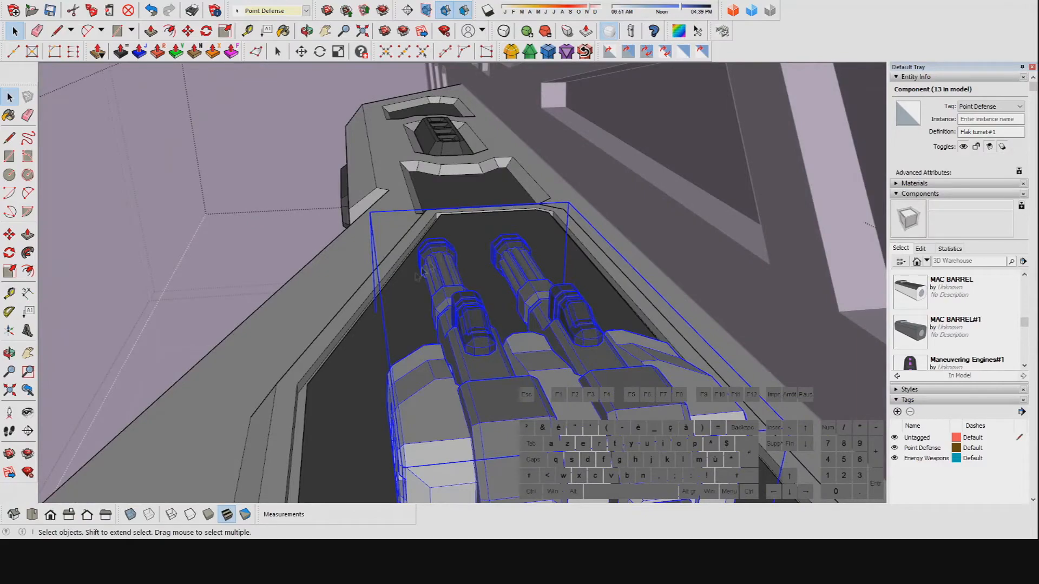
pyautogui.moveTo(487, 328); pyautogui.dragTo(569, 278, button='middle')
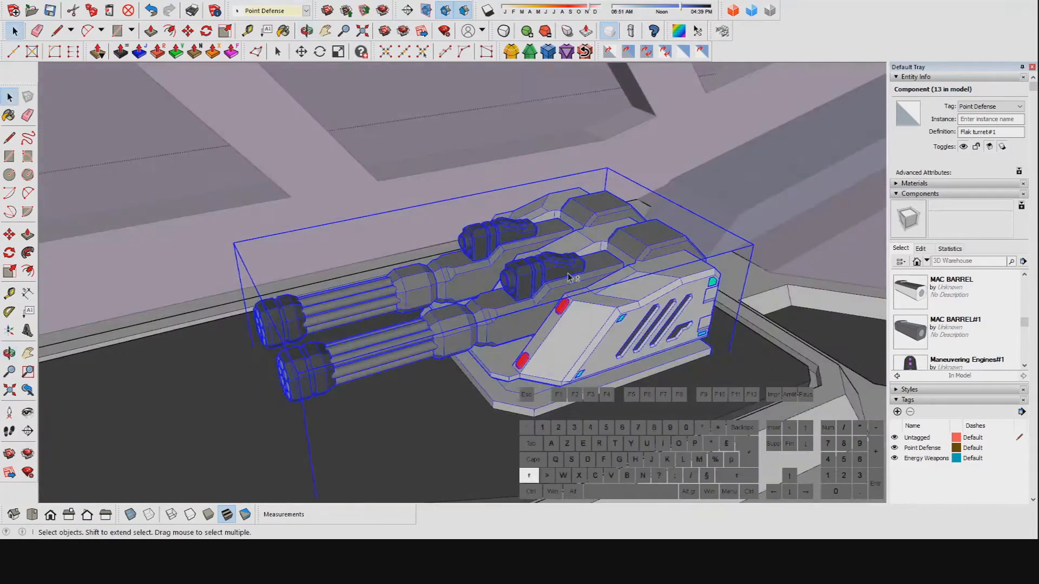
pyautogui.moveTo(607, 242); pyautogui.dragTo(673, 209, button='middle')
pyautogui.scroll(2, 471, 308)
pyautogui.keyDown('shift'); pyautogui.moveTo(471, 311); pyautogui.dragTo(571, 253, button='middle'); pyautogui.keyUp('shift')
pyautogui.scroll(-2, 502, 296)
pyautogui.moveTo(643, 242); pyautogui.dragTo(690, 235, button='middle')
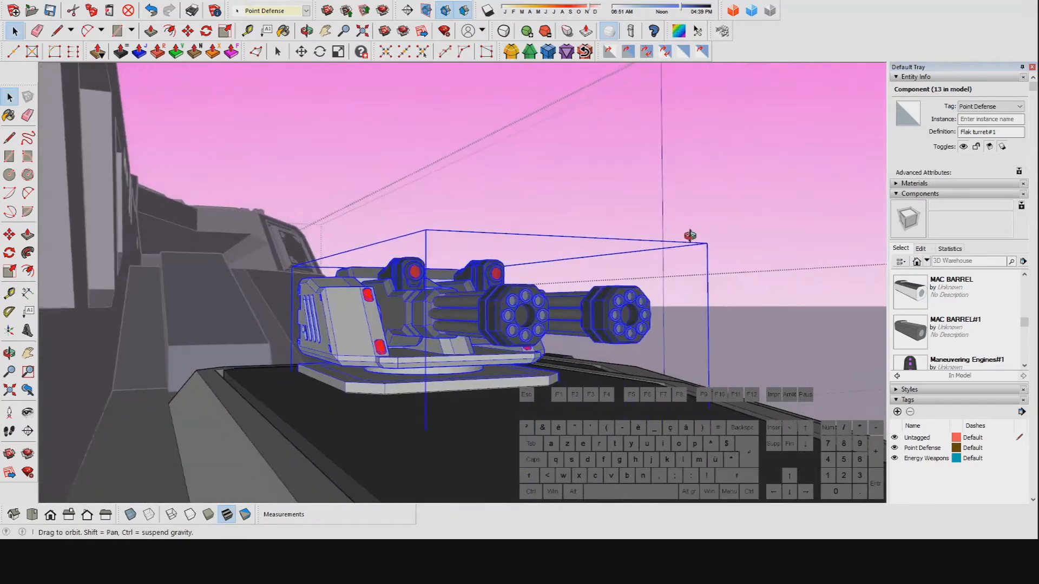
pyautogui.moveTo(615, 225); pyautogui.dragTo(464, 330, button='middle')
pyautogui.scroll(2, 473, 313)
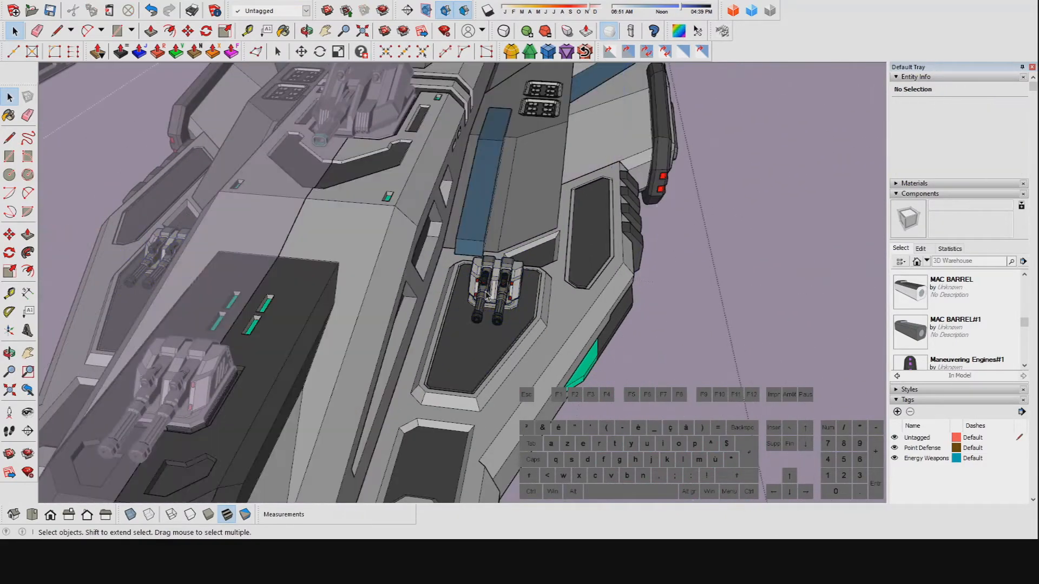
# Open the group of the large dark turret with the green muzzle on the blue-striped ship's central deck
pyautogui.moveTo(522, 295); pyautogui.dragTo(498, 299, button='middle')
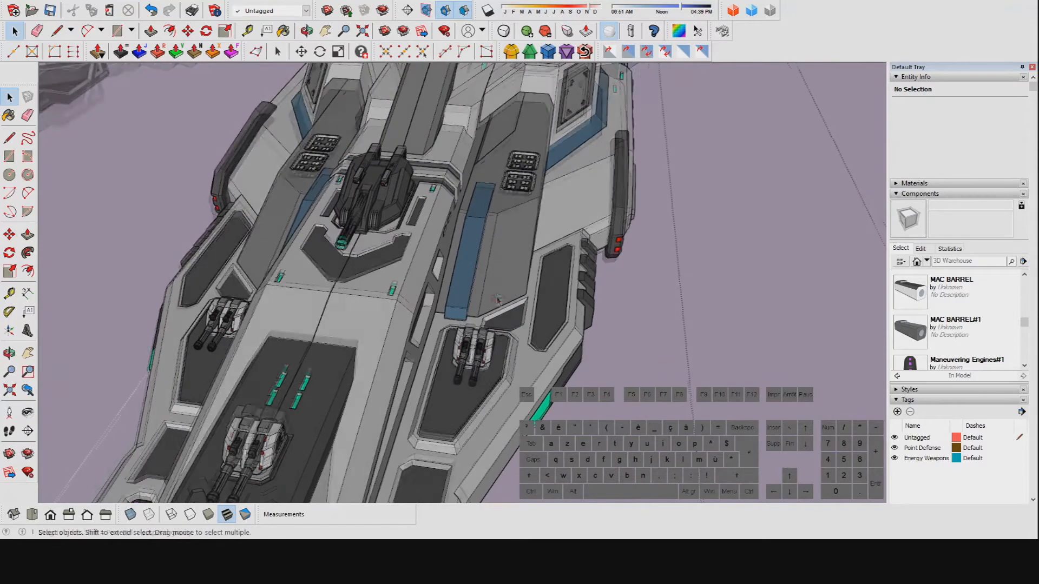
pyautogui.scroll(-1, 457, 257)
pyautogui.moveTo(457, 257); pyautogui.dragTo(351, 267, button='middle')
pyautogui.scroll(2, 387, 341)
pyautogui.click(378, 346)
pyautogui.click(353, 265)
pyautogui.scroll(3, 449, 271)
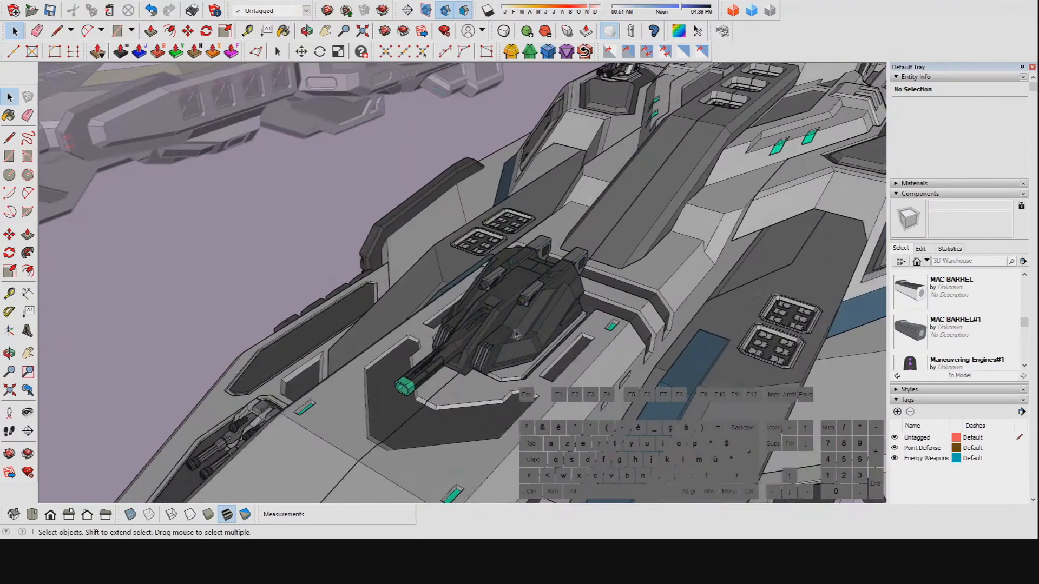
pyautogui.doubleClick(514, 335)
# Examine the large dark turret's hull, barrel, side guns and base plate from several angles and leave its group
pyautogui.moveTo(513, 336); pyautogui.dragTo(326, 265, button='middle')
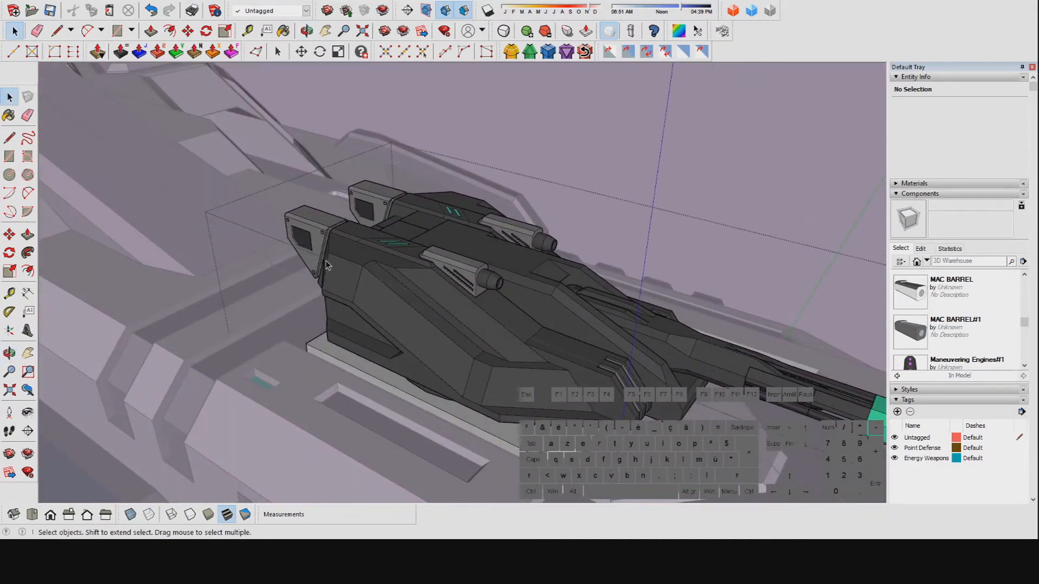
pyautogui.moveTo(534, 361); pyautogui.dragTo(522, 324, button='middle')
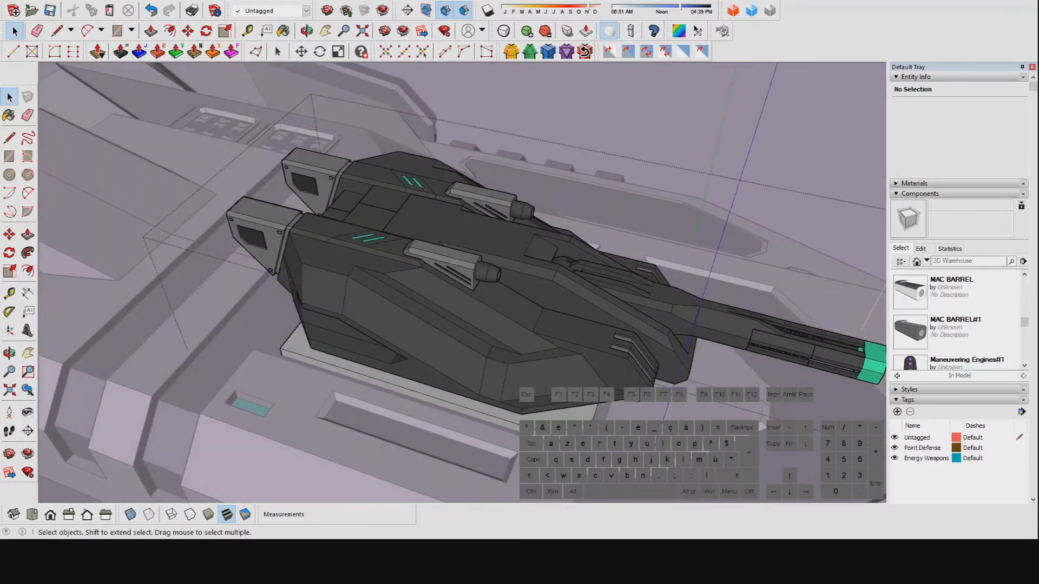
pyautogui.moveTo(482, 331); pyautogui.dragTo(406, 320, button='middle')
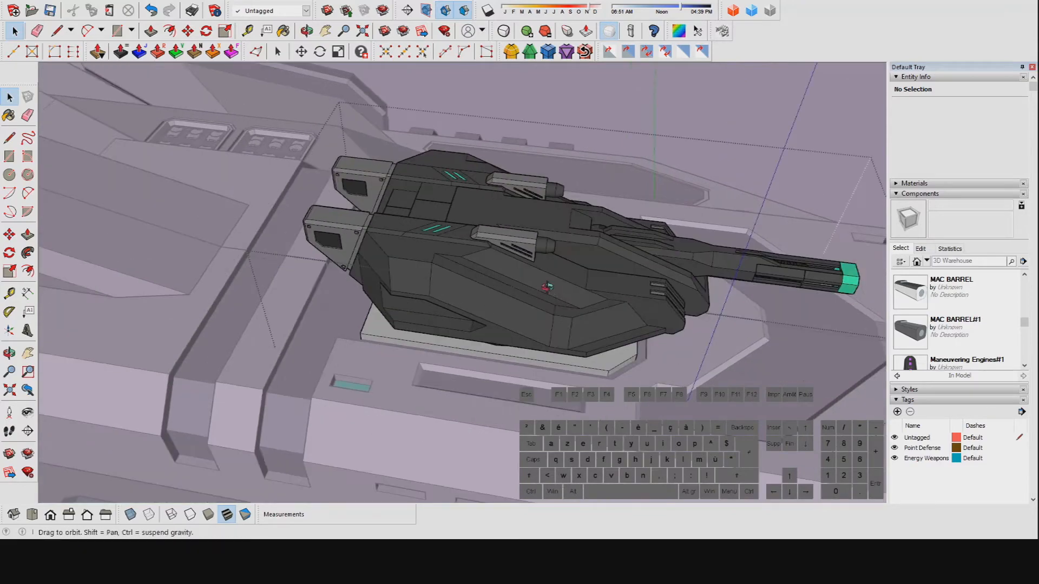
pyautogui.moveTo(537, 283); pyautogui.dragTo(394, 311, button='middle')
pyautogui.scroll(4, 519, 302)
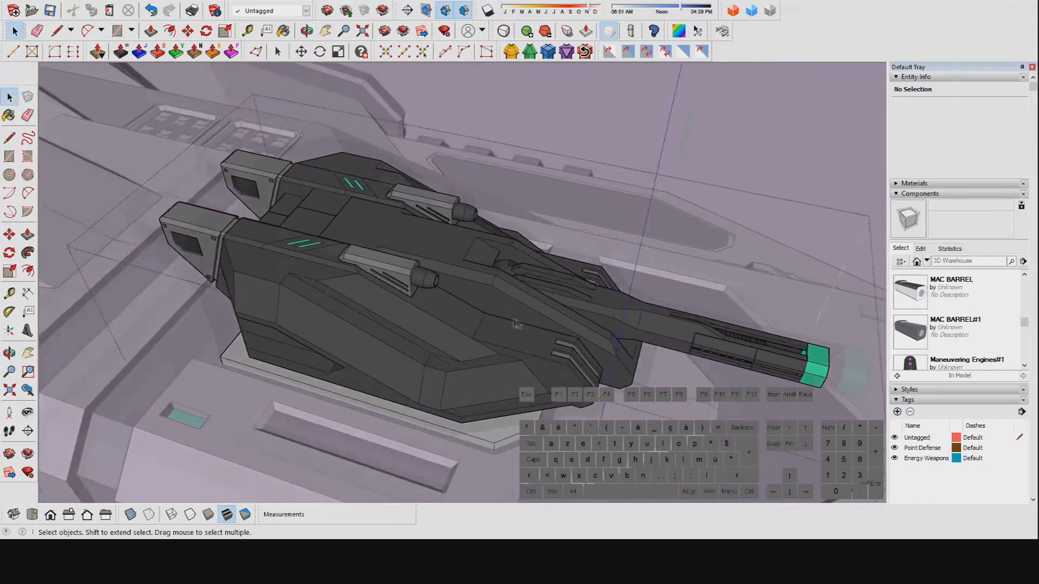
pyautogui.moveTo(587, 433); pyautogui.dragTo(350, 288, button='middle')
pyautogui.moveTo(560, 311); pyautogui.dragTo(622, 238, button='middle')
pyautogui.scroll(5, 655, 250)
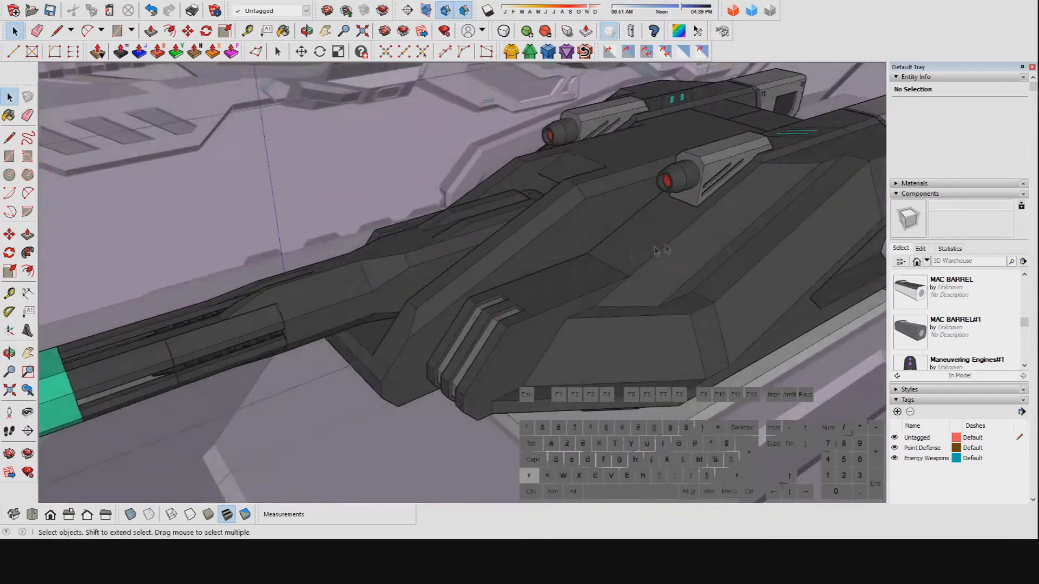
pyautogui.scroll(-8, 600, 286)
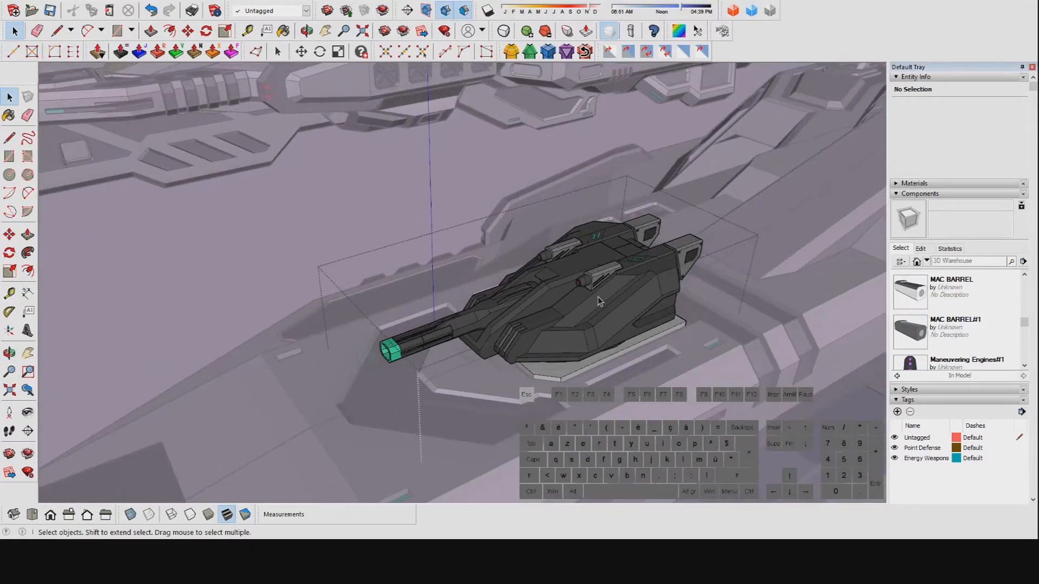
pyautogui.press('Escape')
# Survey the weapon placement along the blue-striped ship and compare it with the green-striped ship from above and below
pyautogui.scroll(-5, 621, 300)
pyautogui.keyDown('shift'); pyautogui.moveTo(621, 300); pyautogui.dragTo(539, 302, button='middle'); pyautogui.keyUp('shift')
pyautogui.scroll(-2, 678, 290)
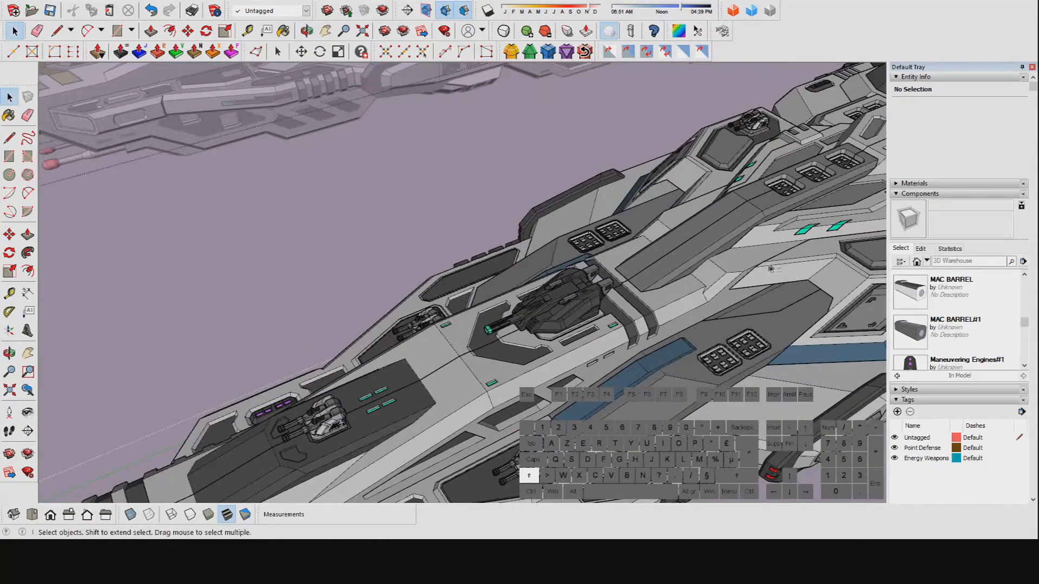
pyautogui.keyDown('shift'); pyautogui.moveTo(772, 266); pyautogui.dragTo(577, 325, button='middle'); pyautogui.keyUp('shift')
pyautogui.scroll(-2, 585, 322)
pyautogui.keyDown('shift'); pyautogui.moveTo(725, 273); pyautogui.dragTo(548, 262, button='middle'); pyautogui.keyUp('shift')
pyautogui.scroll(-4, 618, 306)
pyautogui.scroll(3, 644, 341)
pyautogui.scroll(3, 643, 271)
pyautogui.scroll(6, 311, 172)
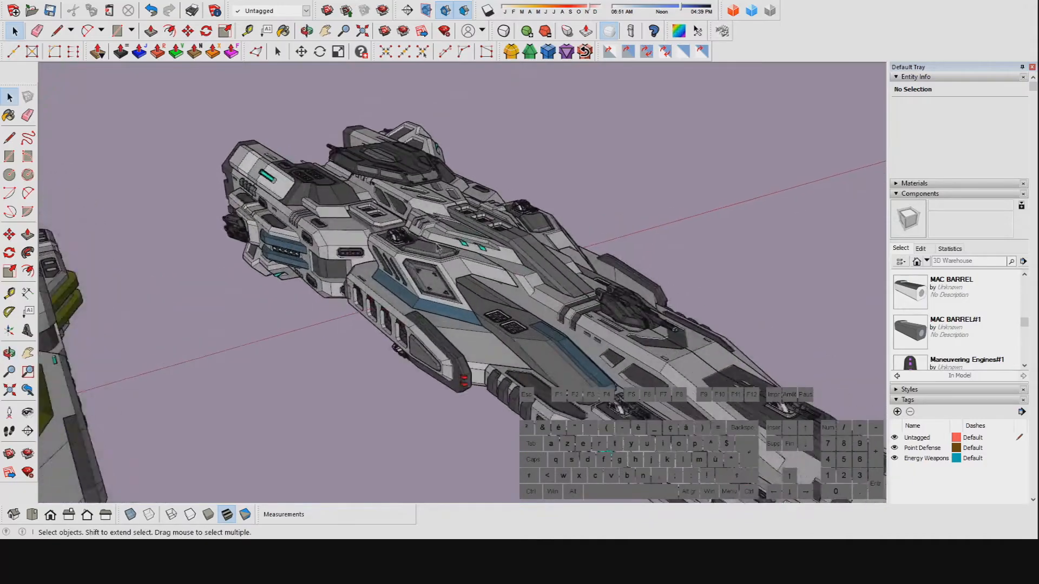
pyautogui.keyDown('shift'); pyautogui.moveTo(471, 254); pyautogui.dragTo(757, 281, button='middle'); pyautogui.keyUp('shift')
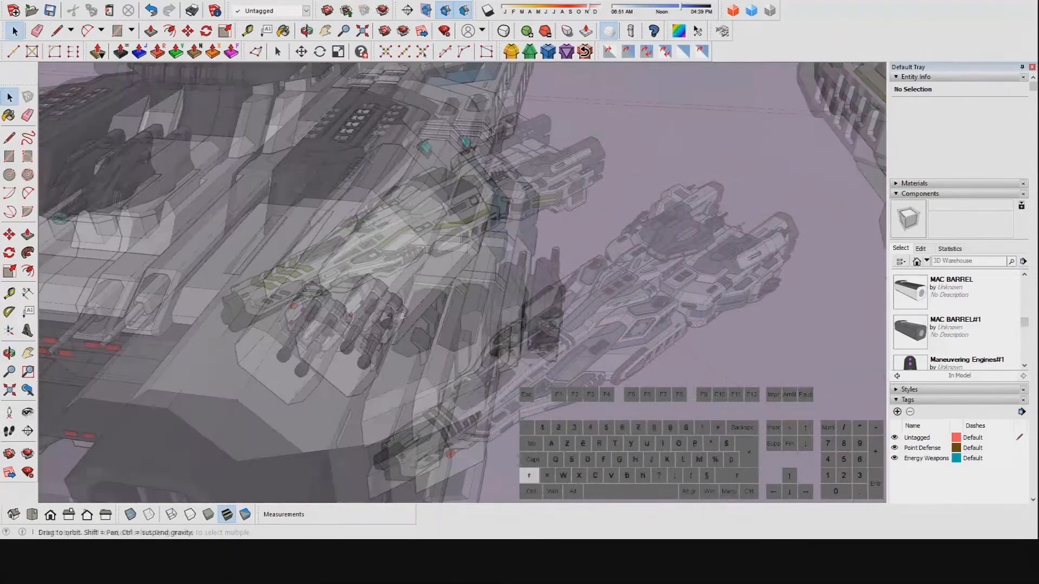
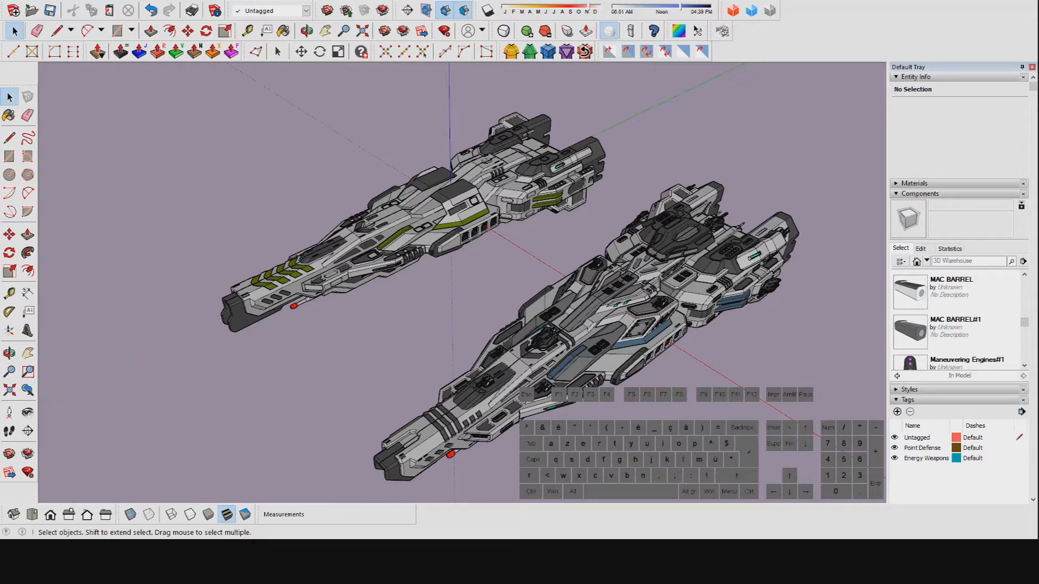
pyautogui.moveTo(568, 324)
pyautogui.mouseDown(button='middle')
pyautogui.moveTo(541, 303)
pyautogui.moveTo(460, 179)
pyautogui.moveTo(487, 308)
pyautogui.moveTo(362, 144)
pyautogui.mouseUp(button='middle')
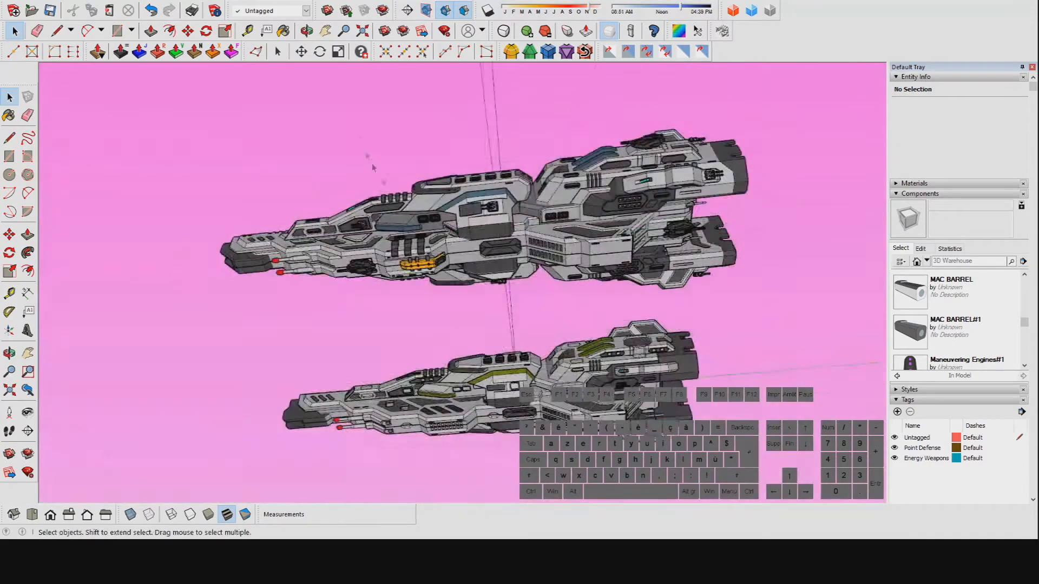
# Examine the yellow missile pod and turrets along the blue-striped ship's flank and compare both ships from the side and front
pyautogui.scroll(6, 362, 255)
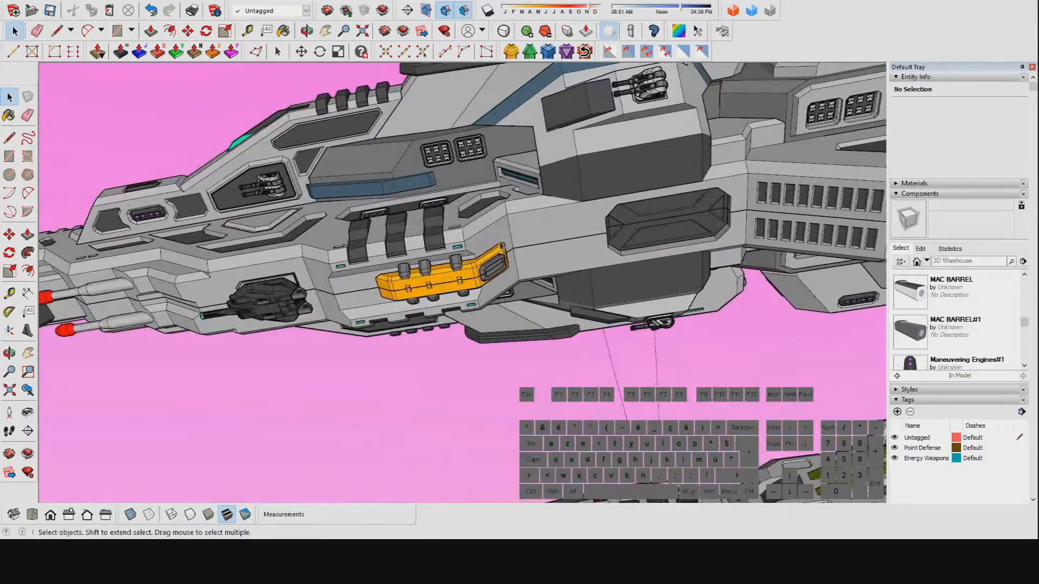
pyautogui.scroll(3, 438, 227)
pyautogui.scroll(-3, 468, 270)
pyautogui.keyDown('shift'); pyautogui.moveTo(465, 270); pyautogui.dragTo(510, 293, button='middle'); pyautogui.keyUp('shift')
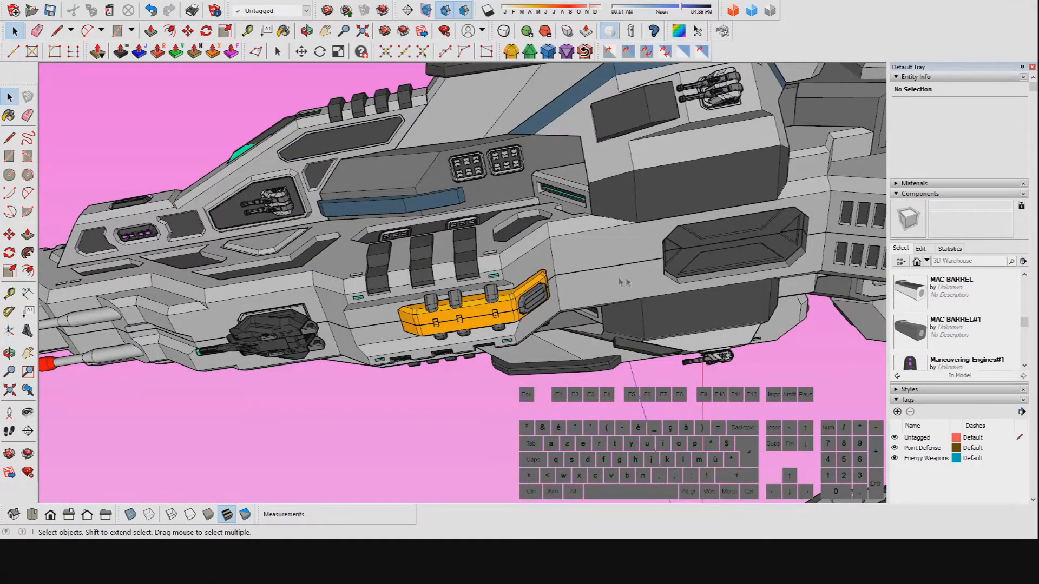
pyautogui.moveTo(521, 298); pyautogui.dragTo(508, 318, button='middle')
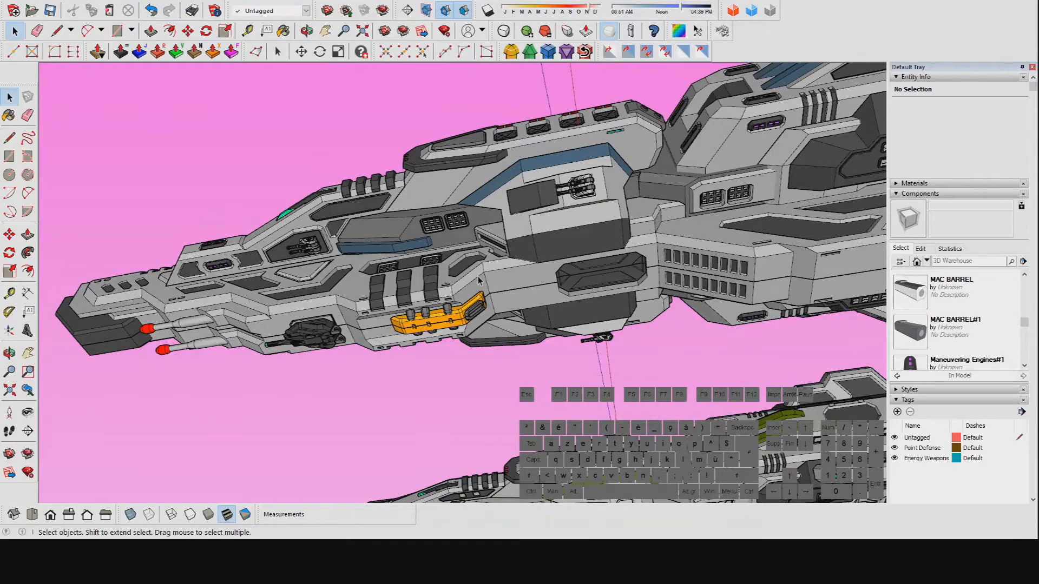
pyautogui.moveTo(478, 276); pyautogui.dragTo(604, 259, button='middle')
pyautogui.scroll(-2, 492, 283)
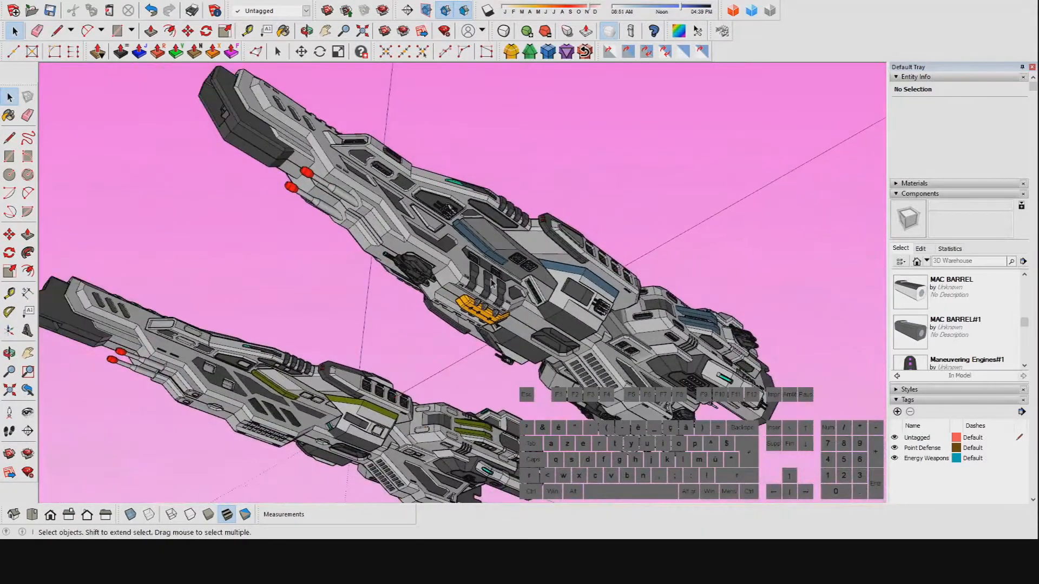
pyautogui.moveTo(530, 232); pyautogui.dragTo(533, 276, button='middle')
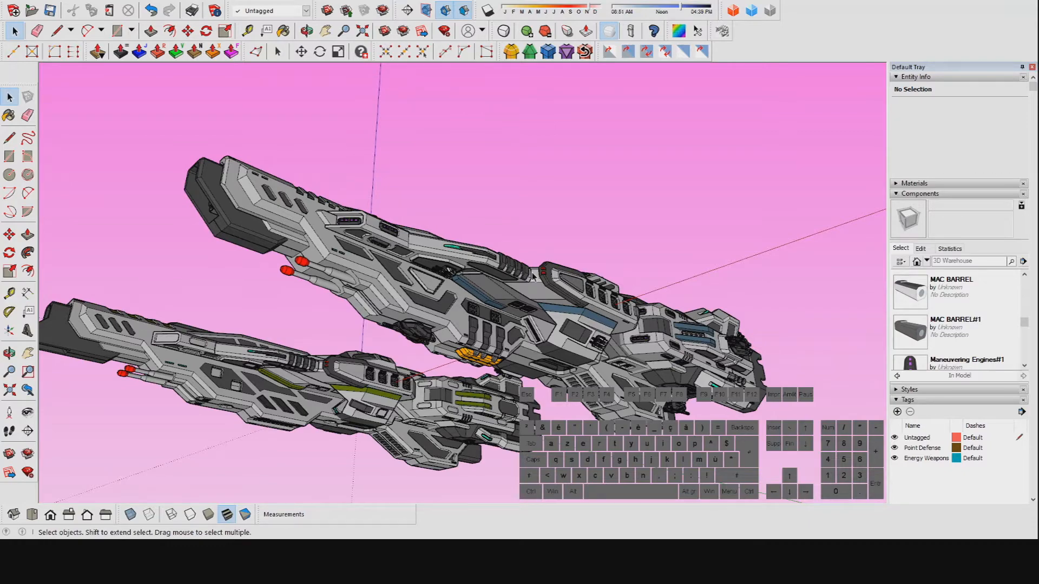
pyautogui.moveTo(533, 276); pyautogui.dragTo(550, 345, button='middle')
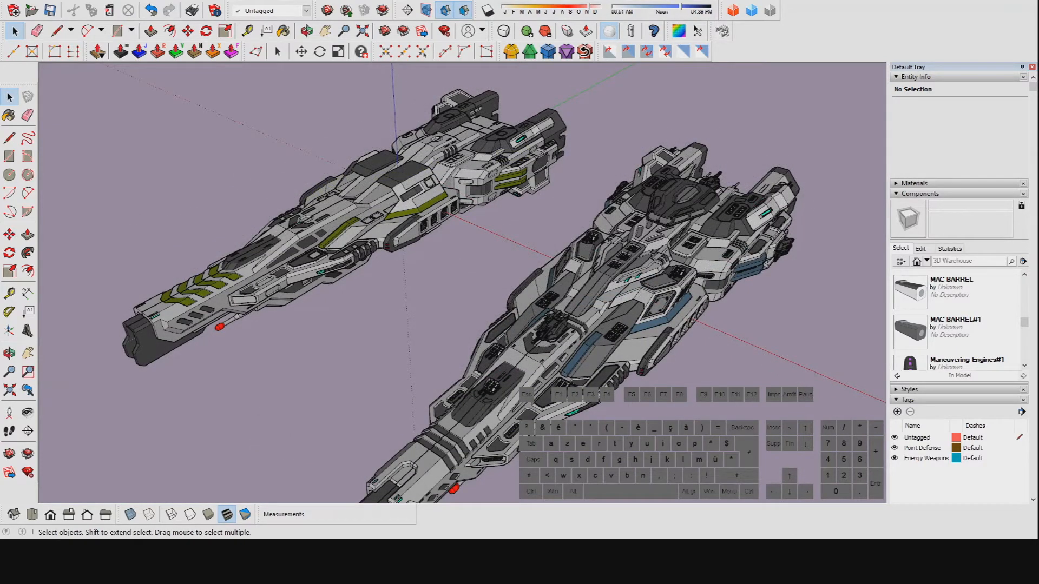
# Examine the turret and hull detailing along the blue-striped ship's upper deck from the bow and side
pyautogui.scroll(3, 525, 361)
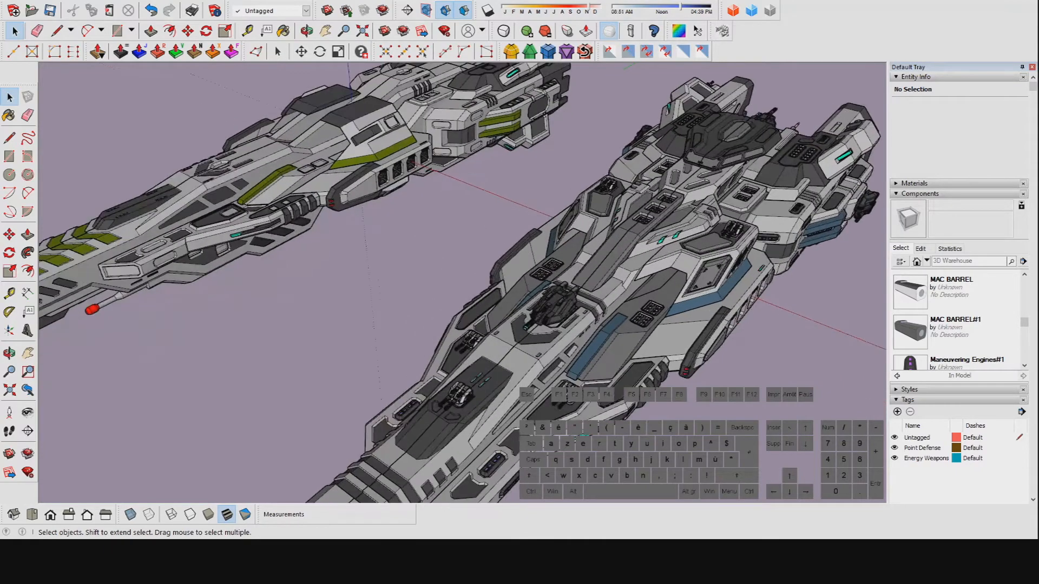
pyautogui.moveTo(526, 362); pyautogui.dragTo(484, 316, button='middle')
pyautogui.scroll(1, 485, 315)
pyautogui.scroll(2, 564, 184)
pyautogui.moveTo(573, 179)
pyautogui.mouseDown(button='middle')
pyautogui.moveTo(591, 146)
pyautogui.moveTo(462, 331)
pyautogui.moveTo(514, 330)
pyautogui.mouseUp(button='middle')
pyautogui.moveTo(610, 364); pyautogui.dragTo(541, 368, button='middle')
pyautogui.moveTo(625, 260)
pyautogui.mouseDown(button='middle')
pyautogui.moveTo(412, 320)
pyautogui.moveTo(462, 337)
pyautogui.moveTo(583, 282)
pyautogui.moveTo(586, 271)
pyautogui.moveTo(643, 281)
pyautogui.mouseUp(button='middle')
pyautogui.moveTo(546, 311); pyautogui.dragTo(619, 321, button='middle')
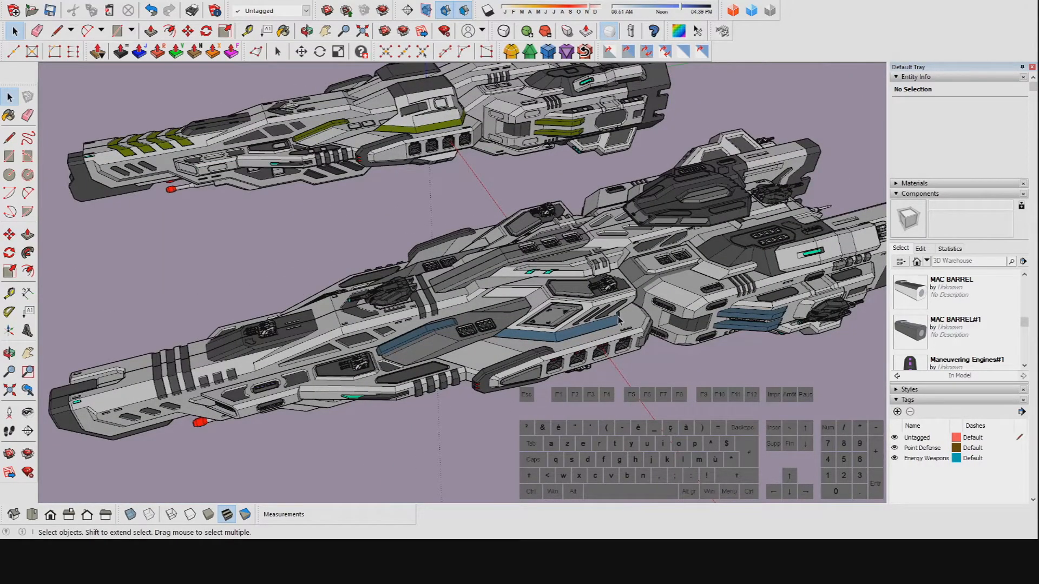
# Inspect the green-striped ship's bare upper deck from above and compare its layout with the blue-striped ship
pyautogui.moveTo(337, 162); pyautogui.dragTo(448, 260, button='middle')
pyautogui.click(345, 154)
pyautogui.scroll(3, 345, 154)
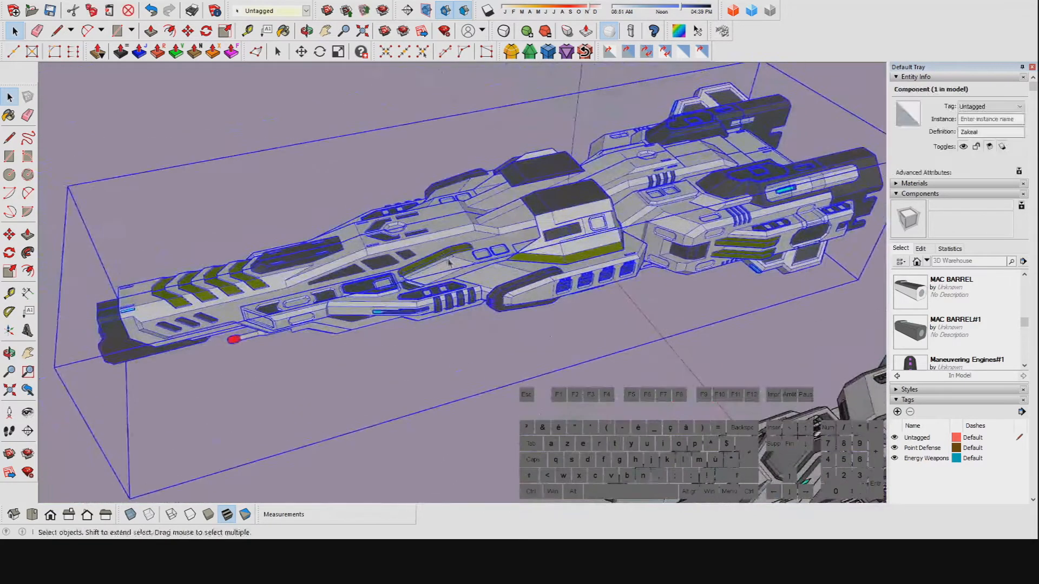
pyautogui.moveTo(352, 231); pyautogui.dragTo(461, 303, button='middle')
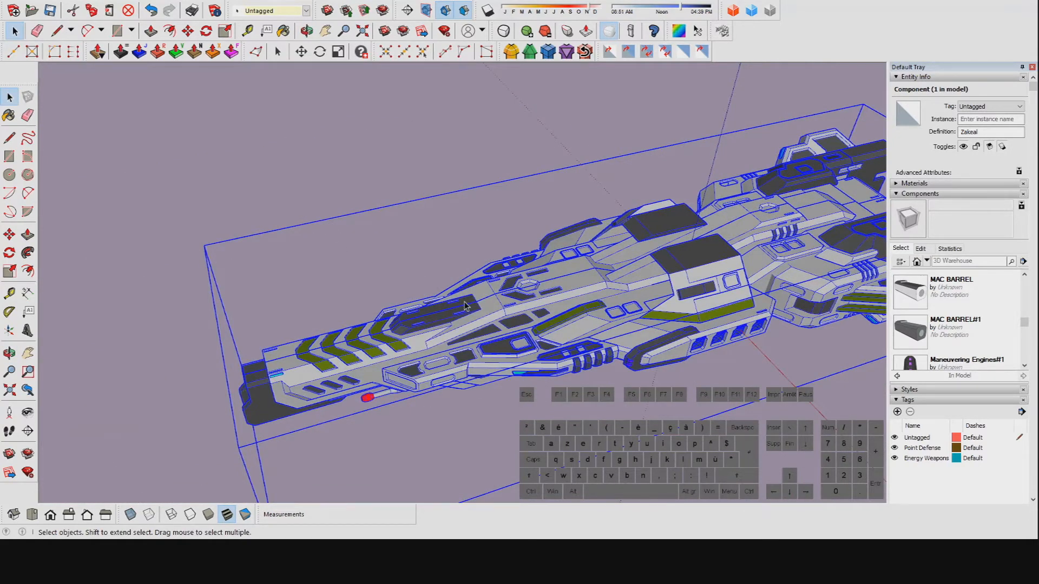
pyautogui.moveTo(459, 363); pyautogui.dragTo(558, 320, button='middle')
pyautogui.click(715, 372)
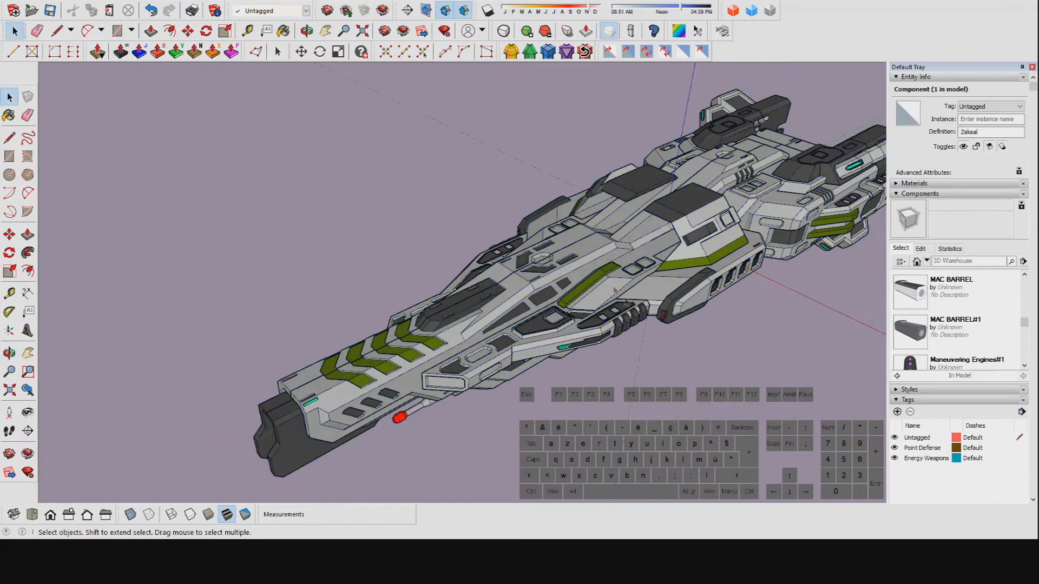
pyautogui.scroll(-3, 614, 290)
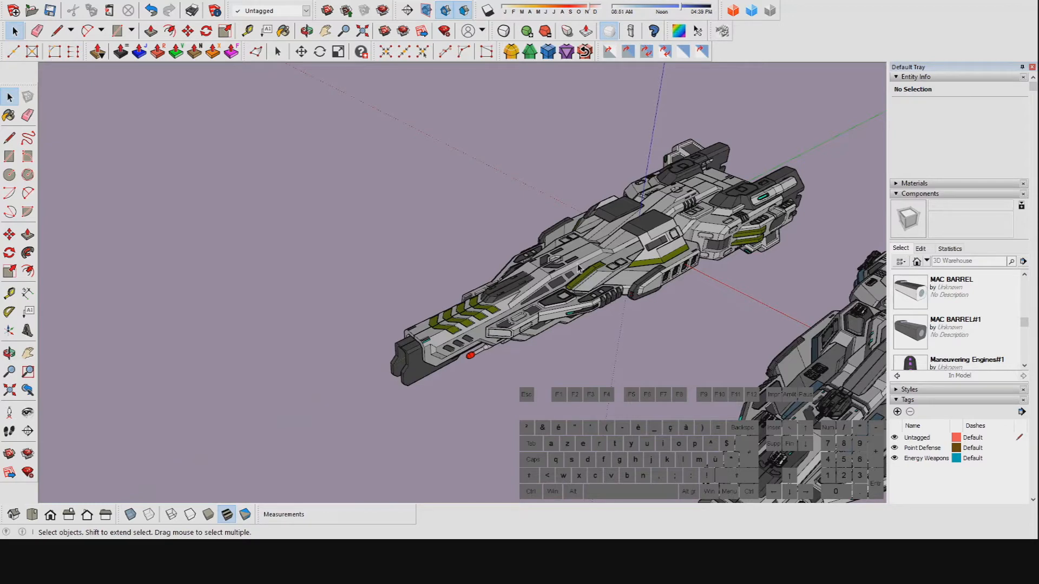
pyautogui.moveTo(583, 271); pyautogui.dragTo(396, 281, button='middle')
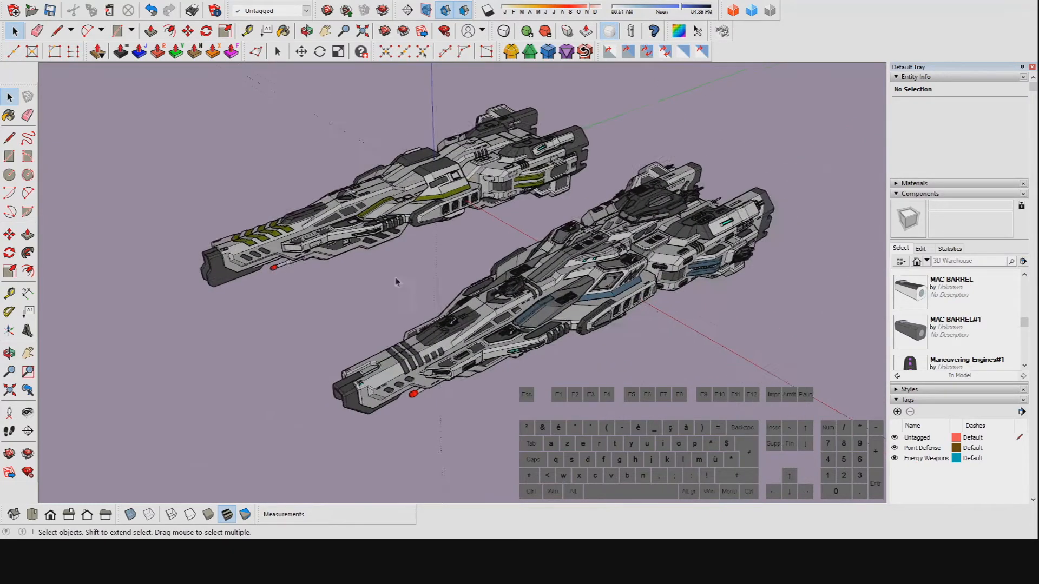
pyautogui.scroll(3, 411, 303)
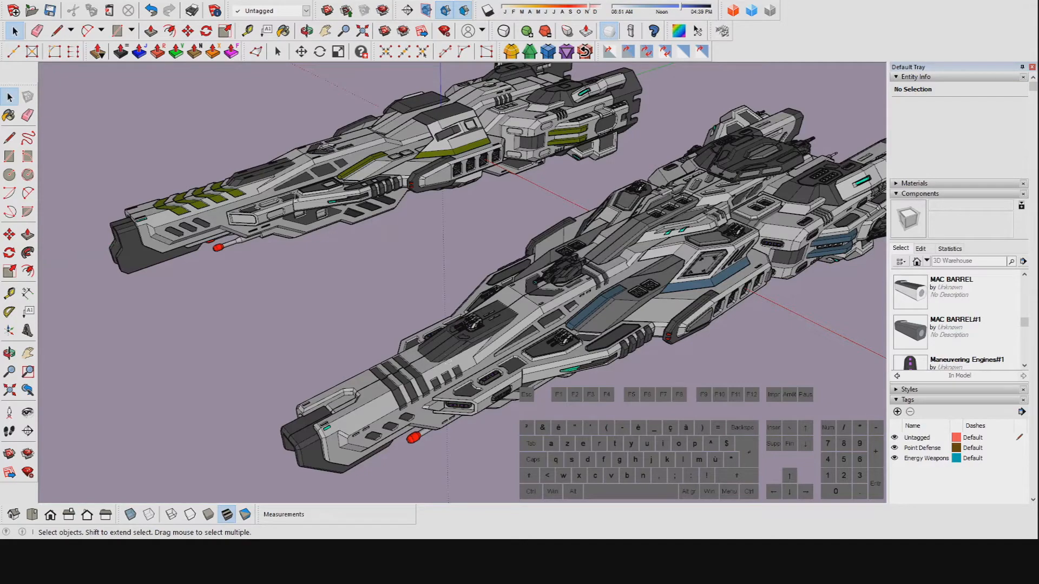
# Open the green-striped ship's component down to the central hull group beside the forward deck
pyautogui.keyDown('shift'); pyautogui.moveTo(241, 154); pyautogui.dragTo(349, 251, button='middle'); pyautogui.keyUp('shift')
pyautogui.scroll(5, 352, 253)
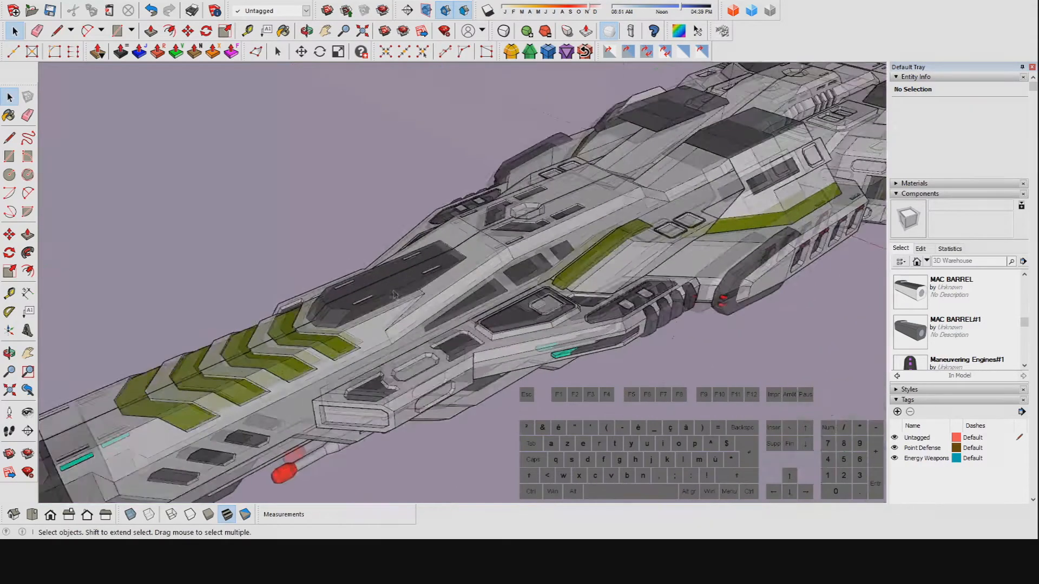
pyautogui.doubleClick(479, 297)
pyautogui.scroll(3, 484, 304)
pyautogui.doubleClick(483, 304)
pyautogui.keyDown('shift'); pyautogui.doubleClick(538, 265); pyautogui.keyUp('shift')
pyautogui.scroll(-3, 579, 242)
pyautogui.scroll(5, 554, 272)
pyautogui.moveTo(507, 285); pyautogui.dragTo(494, 219, button='middle')
# Delete the three dark panels with their edges on the side of the green-striped ship's raised forward hull
pyautogui.click(372, 308)
pyautogui.moveTo(372, 309); pyautogui.dragTo(424, 241, button='middle')
pyautogui.scroll(3, 424, 241)
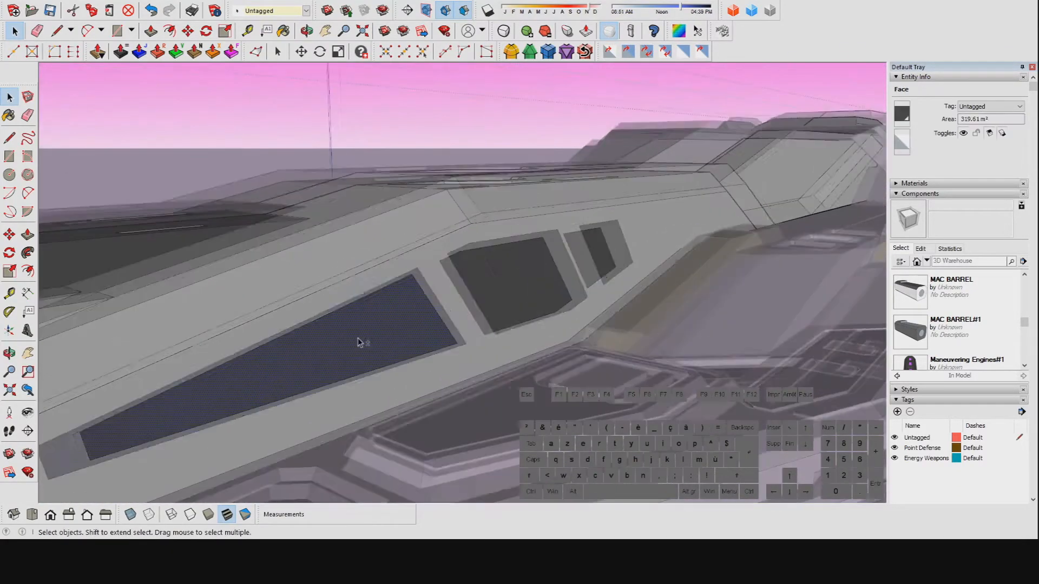
pyautogui.moveTo(359, 343); pyautogui.dragTo(614, 260, button='middle')
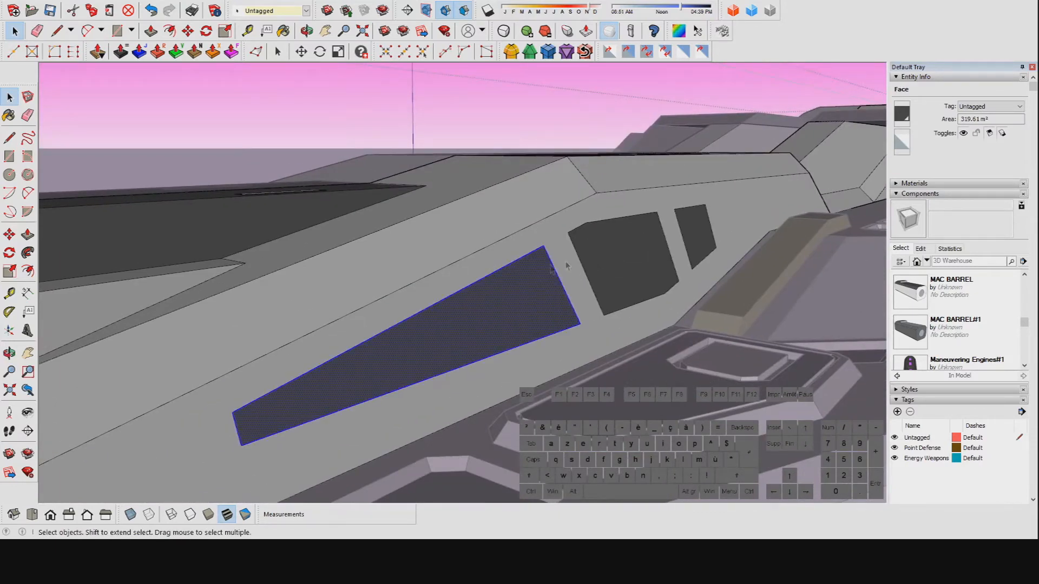
pyautogui.keyDown('shift'); pyautogui.doubleClick(654, 242); pyautogui.keyUp('shift')
pyautogui.keyDown('shift'); pyautogui.doubleClick(696, 227); pyautogui.keyUp('shift')
pyautogui.scroll(-3, 694, 228)
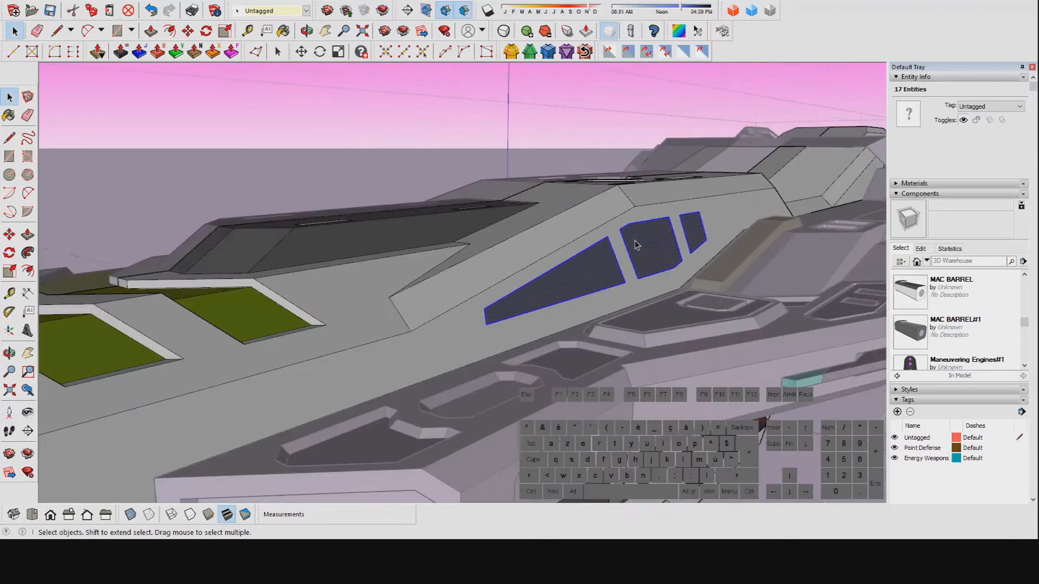
pyautogui.press('Delete')
pyautogui.click(584, 260)
pyautogui.moveTo(584, 260); pyautogui.dragTo(547, 249, button='middle')
pyautogui.scroll(-4, 538, 270)
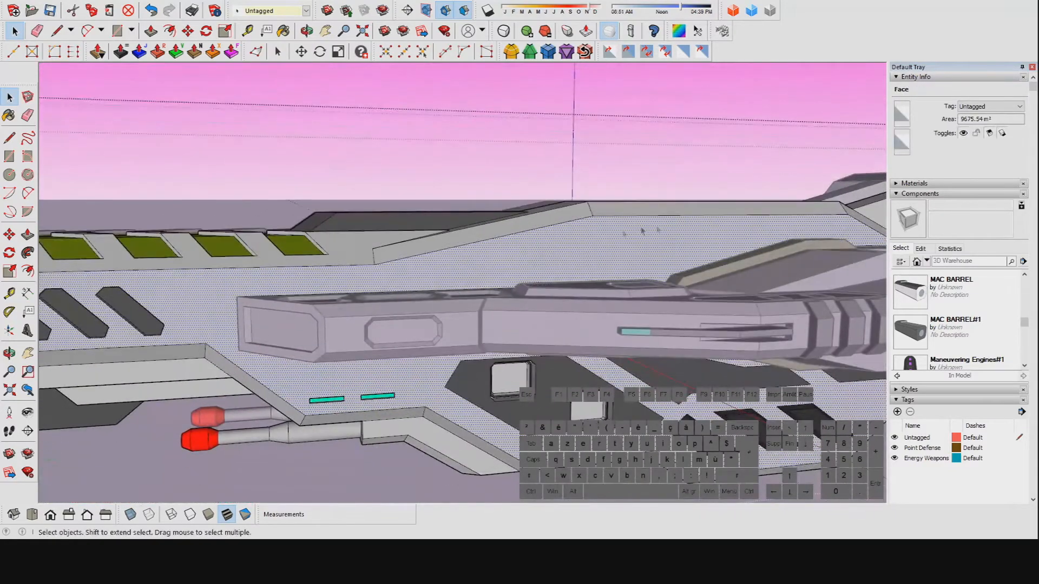
pyautogui.moveTo(695, 235); pyautogui.dragTo(687, 271, button='middle')
pyautogui.moveTo(616, 281); pyautogui.dragTo(692, 314, button='middle')
pyautogui.scroll(-4, 580, 255)
pyautogui.moveTo(579, 255); pyautogui.dragTo(540, 263, button='middle')
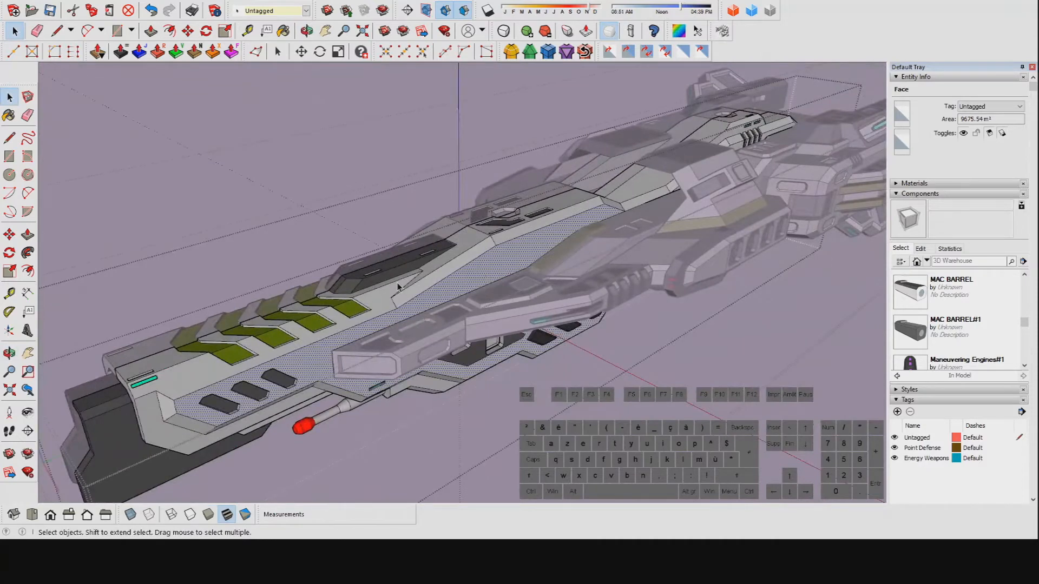
# Leave the green-striped ship's hull group and bring the blue-striped ship's midsection into close view
pyautogui.scroll(-5, 398, 287)
pyautogui.moveTo(519, 324); pyautogui.dragTo(390, 250, button='middle')
pyautogui.scroll(-3, 591, 359)
pyautogui.click(591, 360)
pyautogui.keyDown('shift'); pyautogui.moveTo(653, 322); pyautogui.dragTo(427, 336, button='middle'); pyautogui.keyUp('shift')
pyautogui.click(536, 326)
pyautogui.scroll(3, 533, 327)
pyautogui.moveTo(541, 321); pyautogui.dragTo(522, 303, button='middle')
pyautogui.scroll(3, 680, 263)
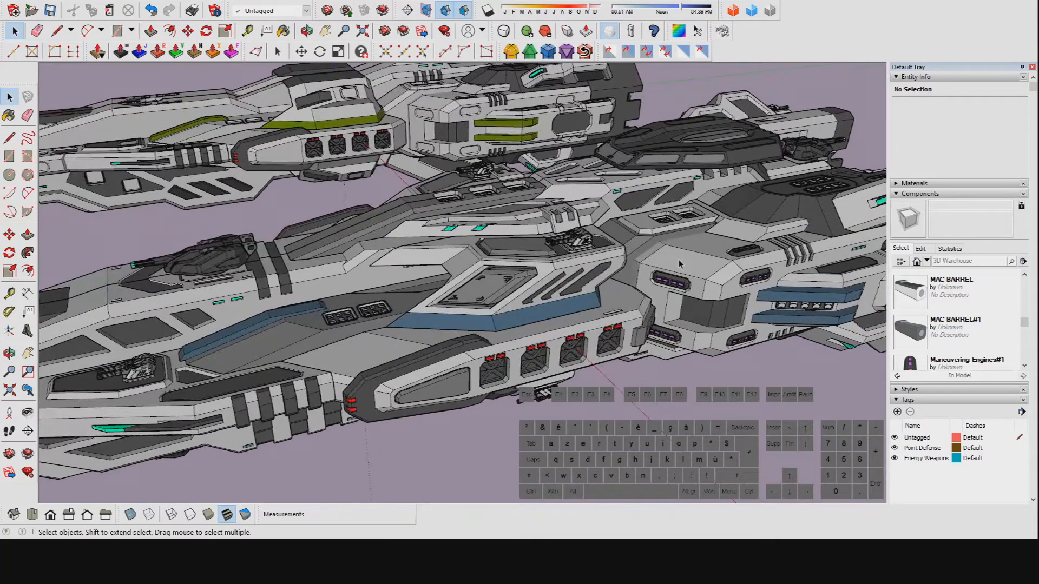
# Open the blue-striped ship's bow hull group at the raised ribs ahead of the forward turret
pyautogui.moveTo(510, 279); pyautogui.dragTo(588, 238, button='middle')
pyautogui.press('l')
pyautogui.press('space')
pyautogui.scroll(-3, 589, 238)
pyautogui.moveTo(471, 240); pyautogui.dragTo(455, 275, button='middle')
pyautogui.scroll(3, 453, 276)
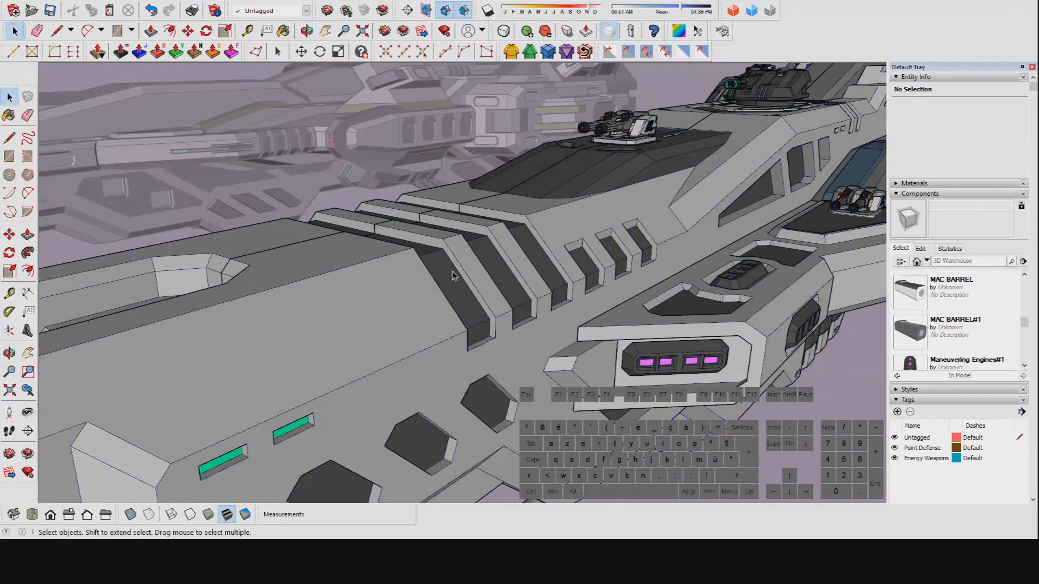
pyautogui.scroll(4, 452, 279)
pyautogui.moveTo(455, 296); pyautogui.dragTo(439, 344, button='middle')
pyautogui.doubleClick(456, 299)
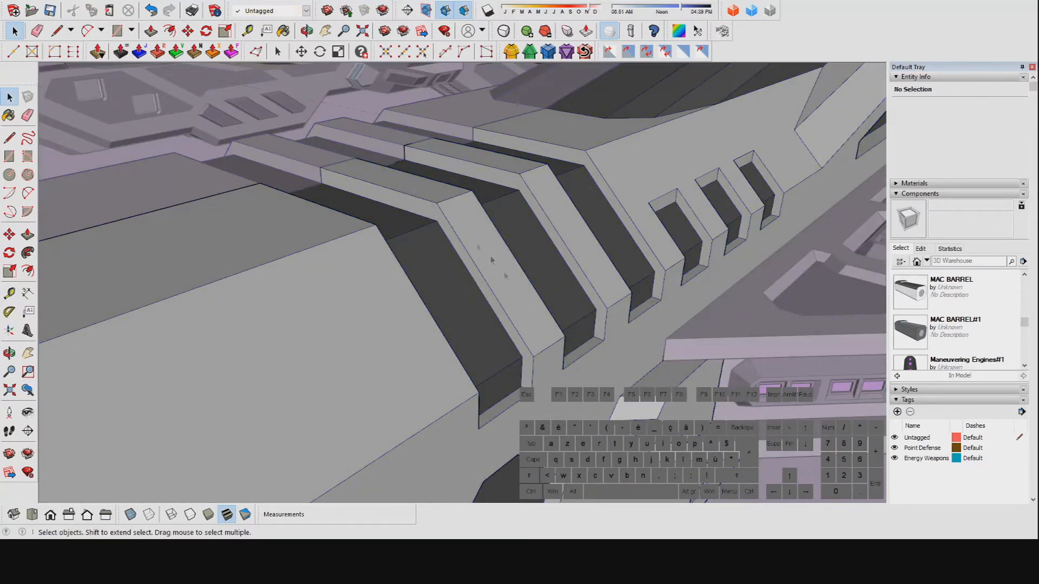
# Select the first raised rib's top face, then the adjoining hull side surface
pyautogui.click(468, 234)
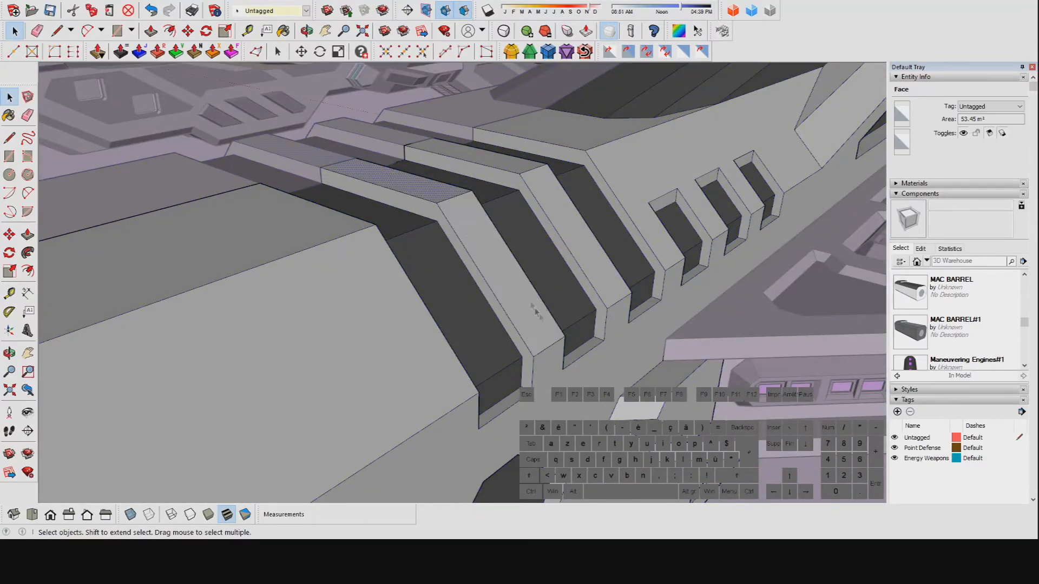
pyautogui.click(552, 361)
pyautogui.moveTo(524, 342); pyautogui.dragTo(372, 283, button='middle')
pyautogui.scroll(-2, 397, 294)
# Draw a line along the upper front edge of the first raised rib to its outer corner
pyautogui.press('l')
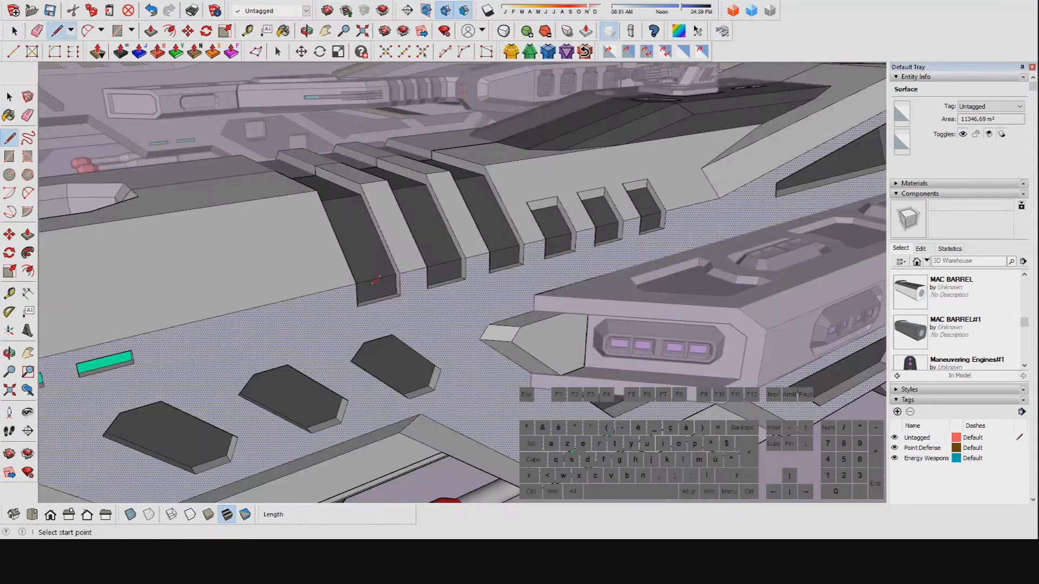
pyautogui.scroll(1, 400, 295)
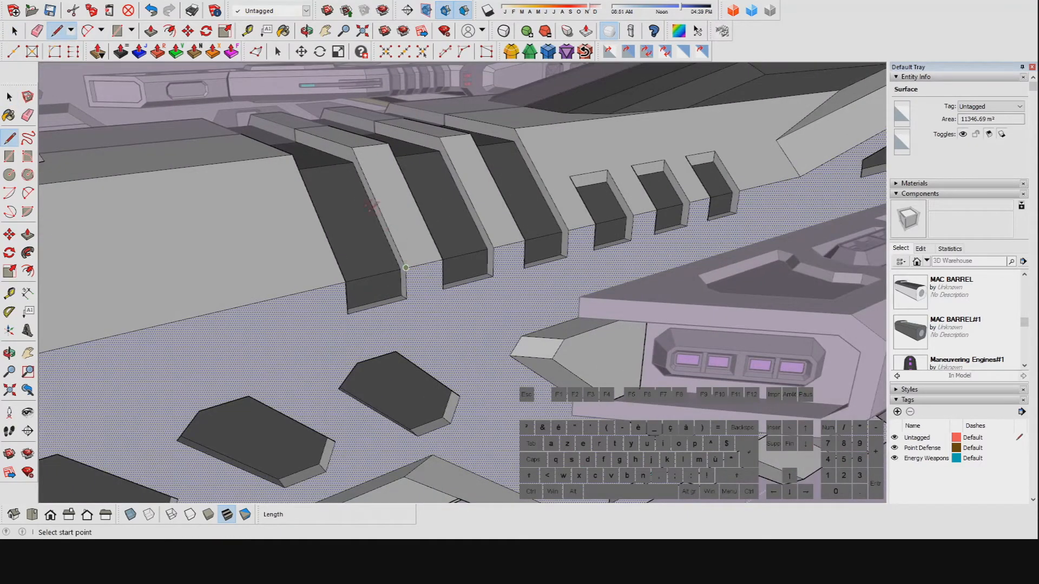
pyautogui.moveTo(306, 144); pyautogui.dragTo(476, 280, button='middle')
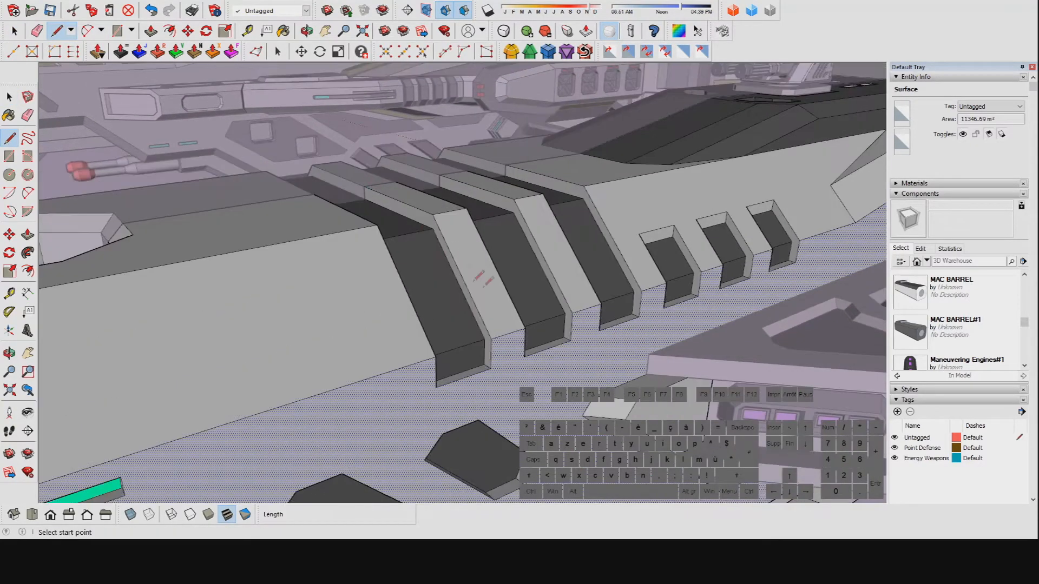
pyautogui.scroll(1, 509, 335)
pyautogui.scroll(1, 509, 335)
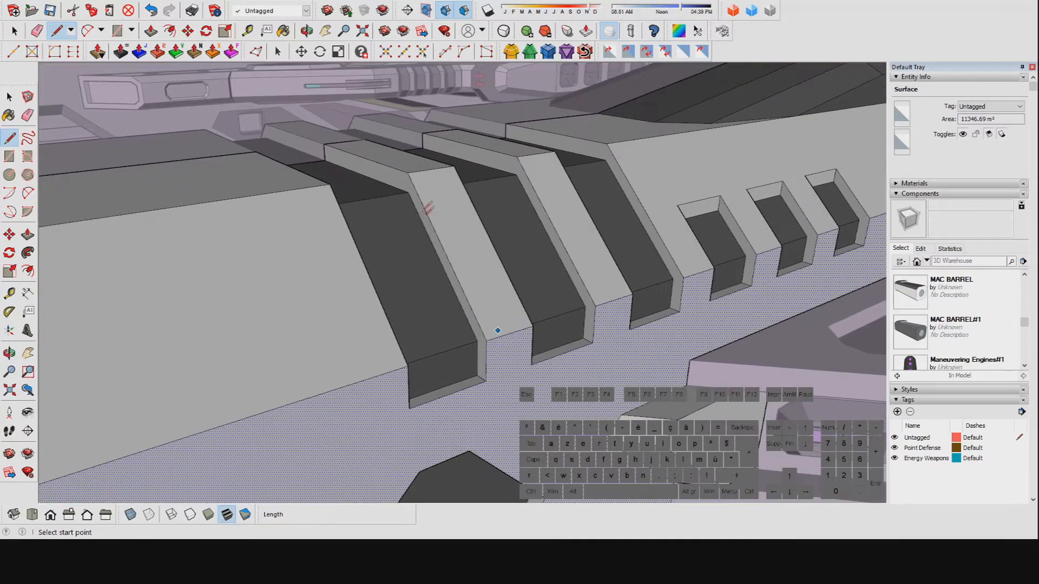
pyautogui.click(323, 144)
pyautogui.moveTo(327, 145); pyautogui.dragTo(428, 186, button='middle')
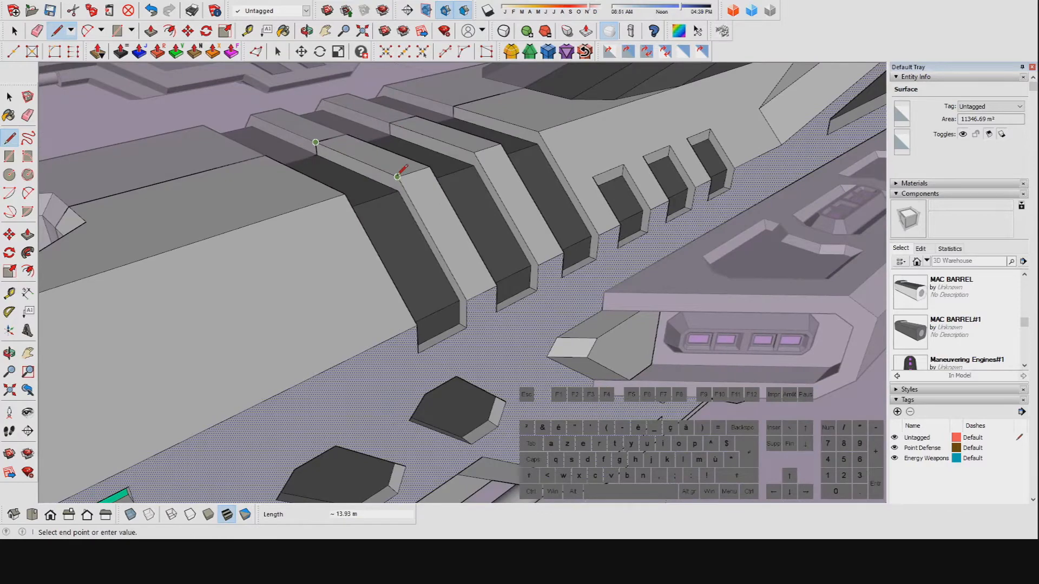
pyautogui.click(59, 30)
pyautogui.moveTo(362, 230); pyautogui.dragTo(452, 233, button='middle')
pyautogui.scroll(2, 388, 209)
pyautogui.click(389, 207)
# Try to continue the line down the first rib's sloped outer edge to its lower corner
pyautogui.scroll(1, 396, 219)
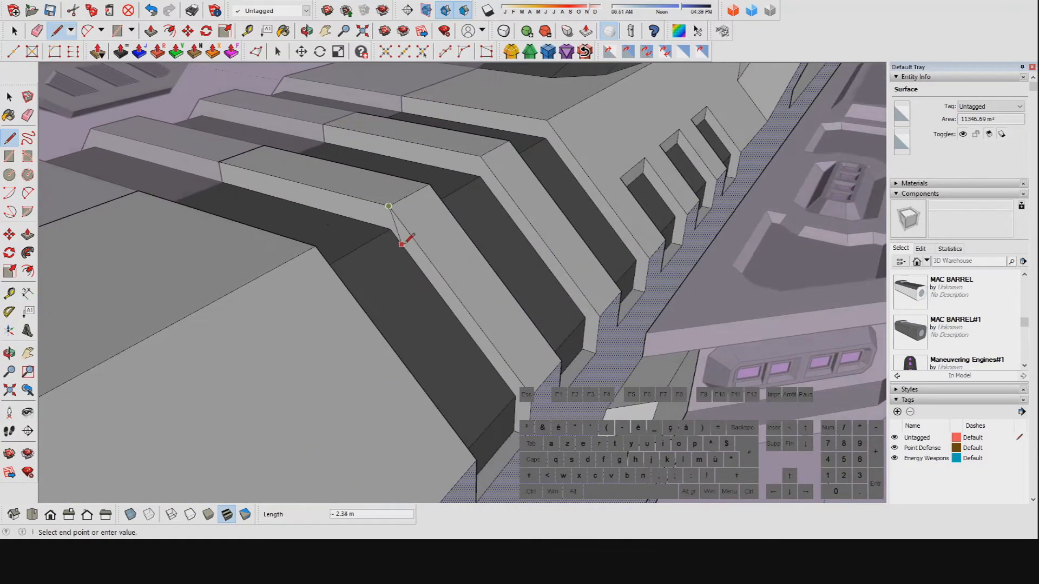
pyautogui.scroll(1, 399, 241)
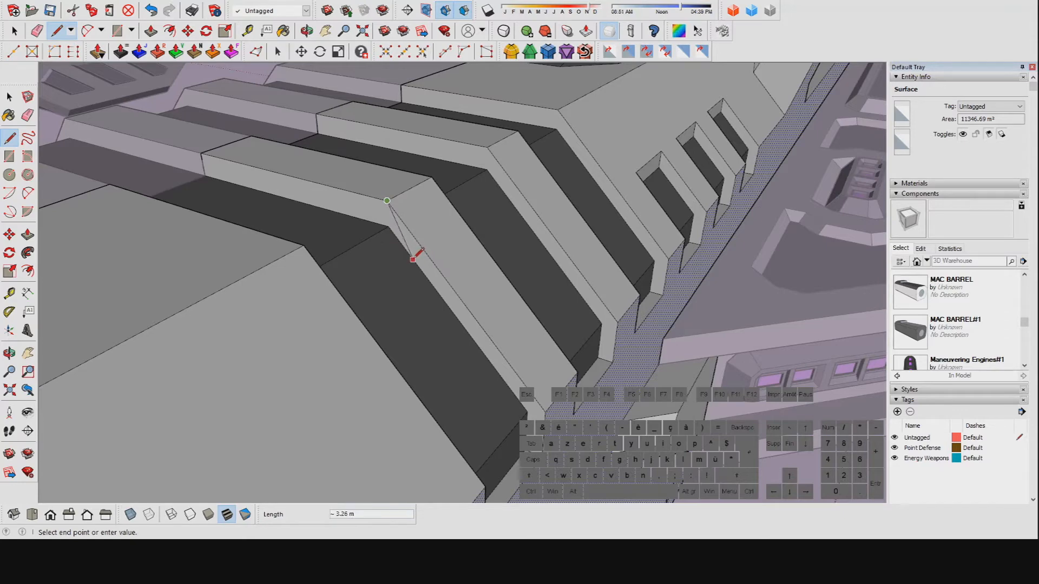
pyautogui.moveTo(412, 258); pyautogui.dragTo(431, 262, button='middle')
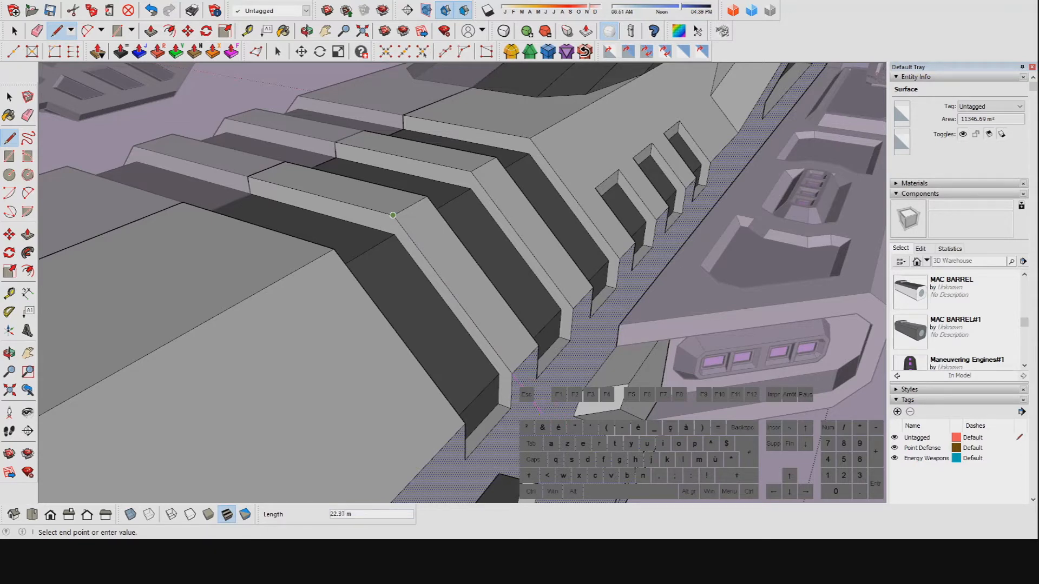
pyautogui.moveTo(602, 473); pyautogui.dragTo(503, 335, button='middle')
pyautogui.moveTo(530, 369); pyautogui.dragTo(503, 312, button='middle')
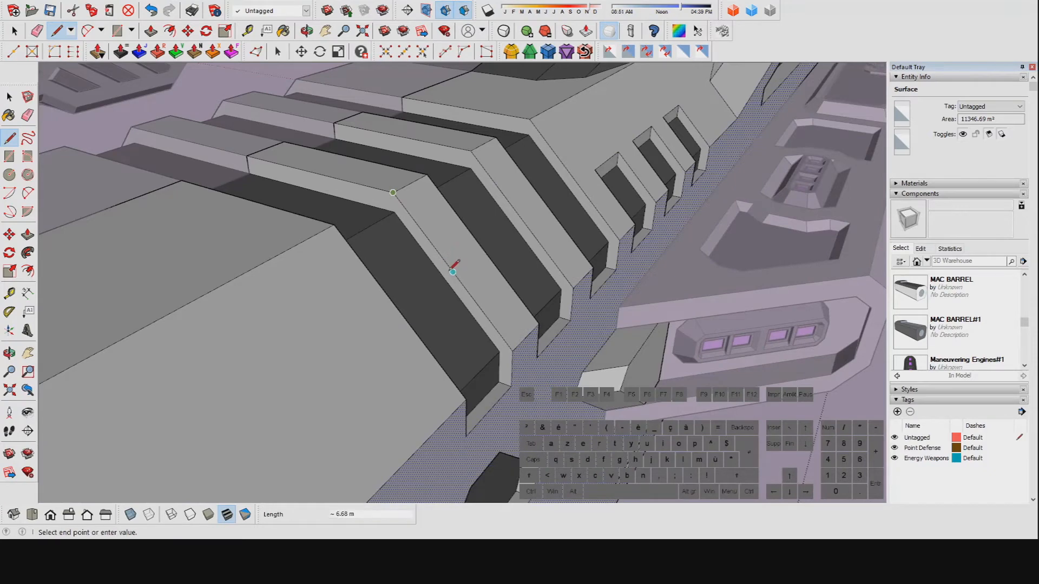
pyautogui.moveTo(454, 265); pyautogui.dragTo(466, 336, button='middle')
pyautogui.moveTo(452, 290); pyautogui.dragTo(489, 347, button='middle')
pyautogui.keyDown('shift'); pyautogui.moveTo(511, 416); pyautogui.dragTo(458, 325, button='middle'); pyautogui.keyUp('shift')
pyautogui.scroll(2, 452, 315)
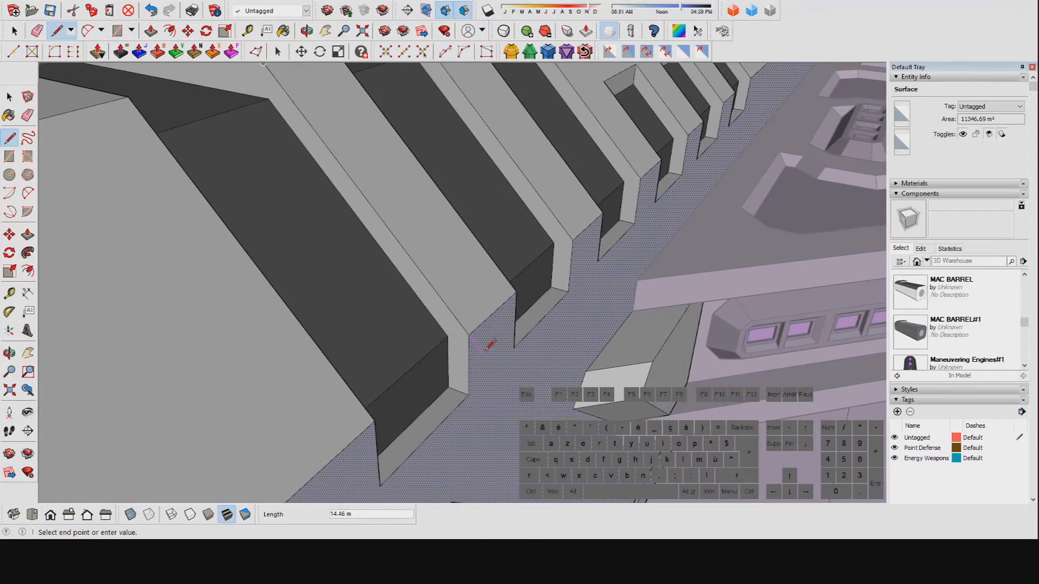
pyautogui.scroll(2, 477, 346)
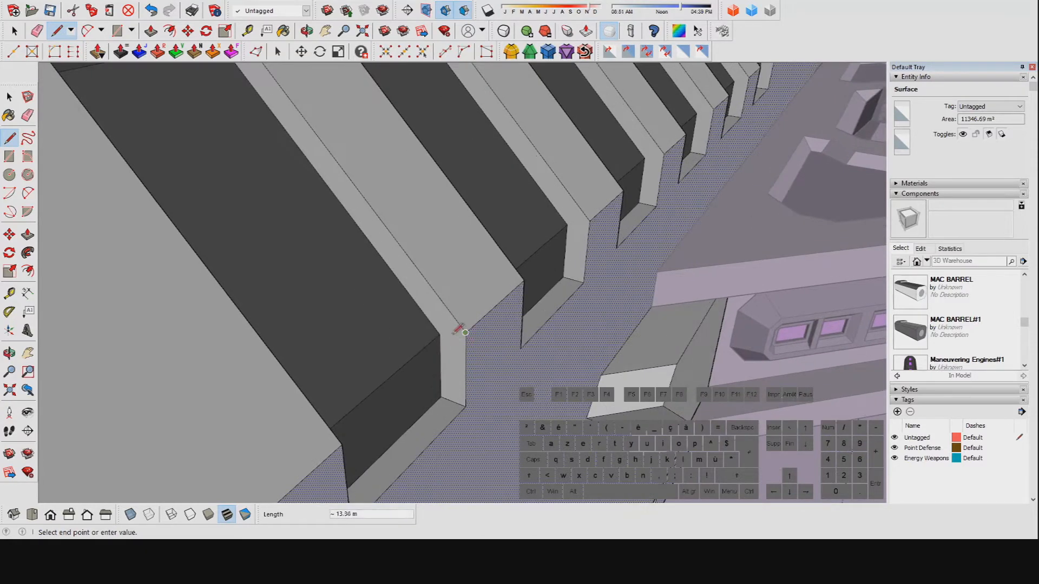
pyautogui.scroll(-3, 443, 330)
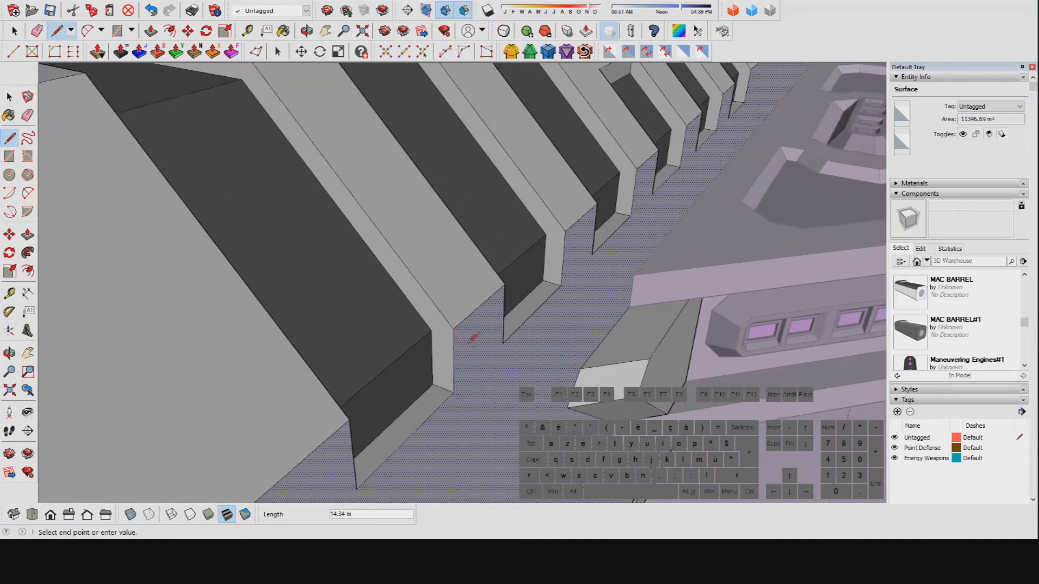
pyautogui.scroll(3, 479, 340)
pyautogui.click(447, 325)
pyautogui.hotkey('ctrl', 'z')
pyautogui.hotkey('ctrl', 'z')
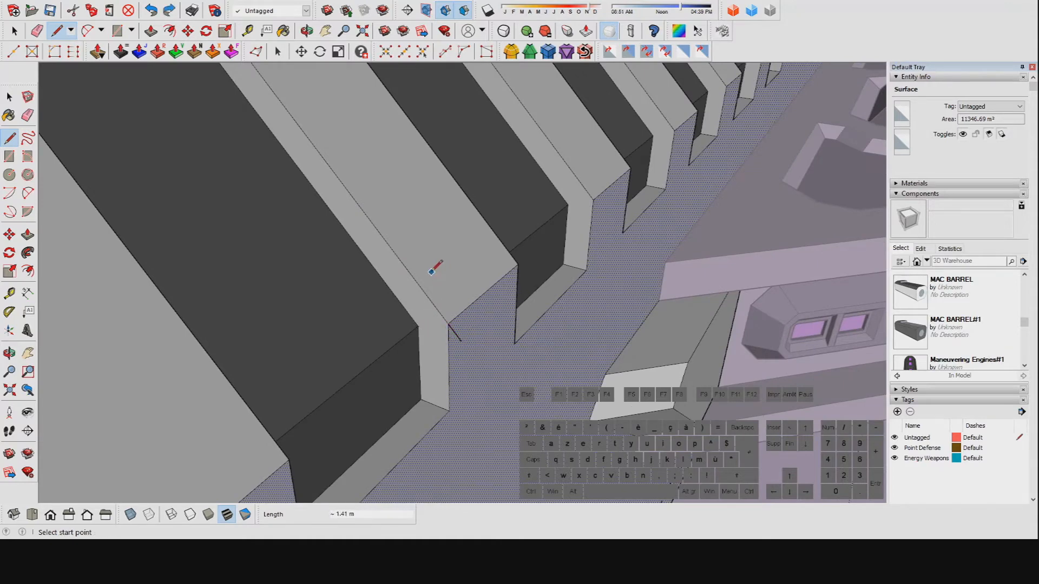
# Select the first rib's front side surface, and the small end face at the foot of the recess beside it
pyautogui.scroll(-1, 420, 245)
pyautogui.keyDown('shift'); pyautogui.moveTo(420, 245); pyautogui.dragTo(436, 332, button='middle'); pyautogui.keyUp('shift')
pyautogui.scroll(-2, 422, 327)
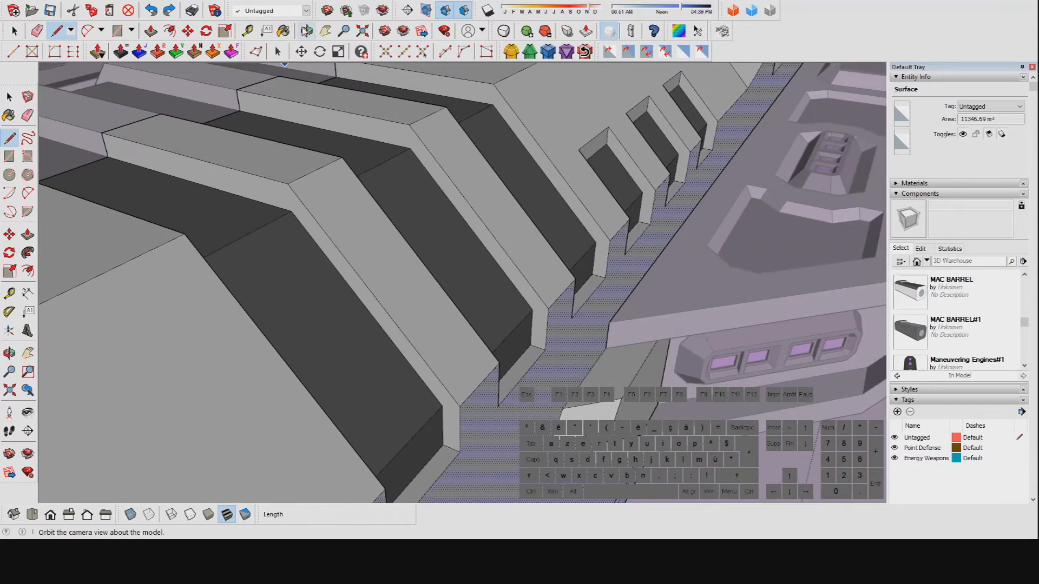
pyautogui.moveTo(440, 255)
pyautogui.mouseDown(button='middle')
pyautogui.moveTo(528, 364)
pyautogui.moveTo(466, 230)
pyautogui.moveTo(276, 145)
pyautogui.mouseUp(button='middle')
pyautogui.scroll(-1, 512, 336)
pyautogui.click(15, 30)
pyautogui.moveTo(469, 296); pyautogui.dragTo(541, 282, button='middle')
pyautogui.scroll(3, 517, 243)
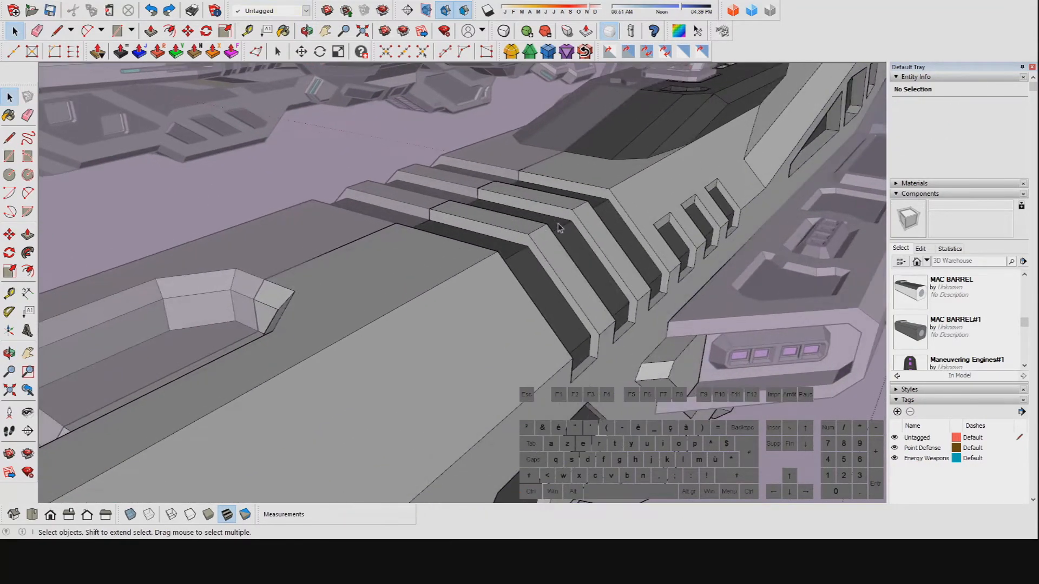
pyautogui.click(502, 247)
pyautogui.moveTo(465, 275); pyautogui.dragTo(452, 336, button='middle')
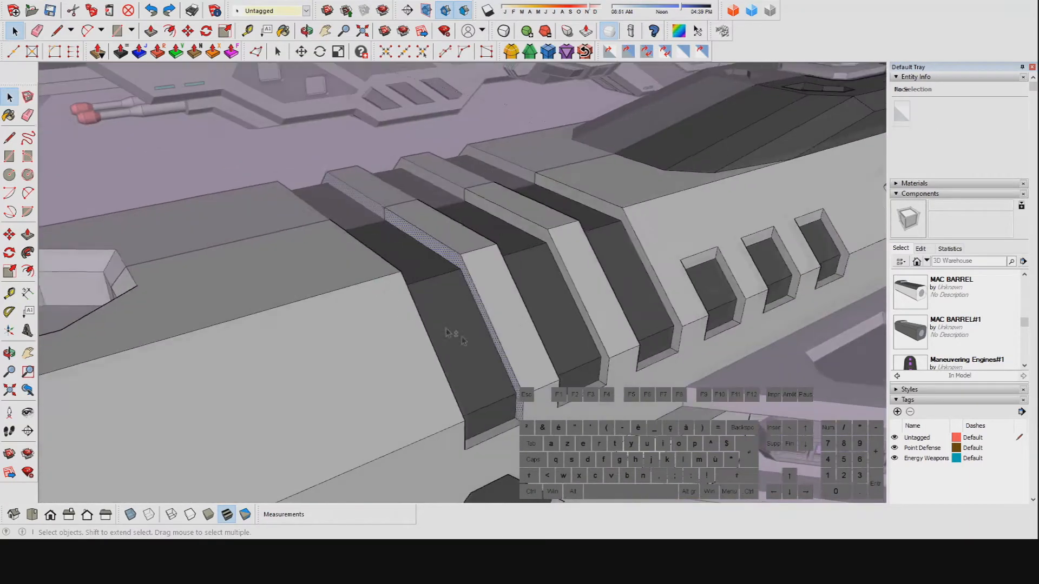
pyautogui.scroll(2, 503, 394)
pyautogui.click(510, 425)
pyautogui.moveTo(481, 416); pyautogui.dragTo(449, 321, button='middle')
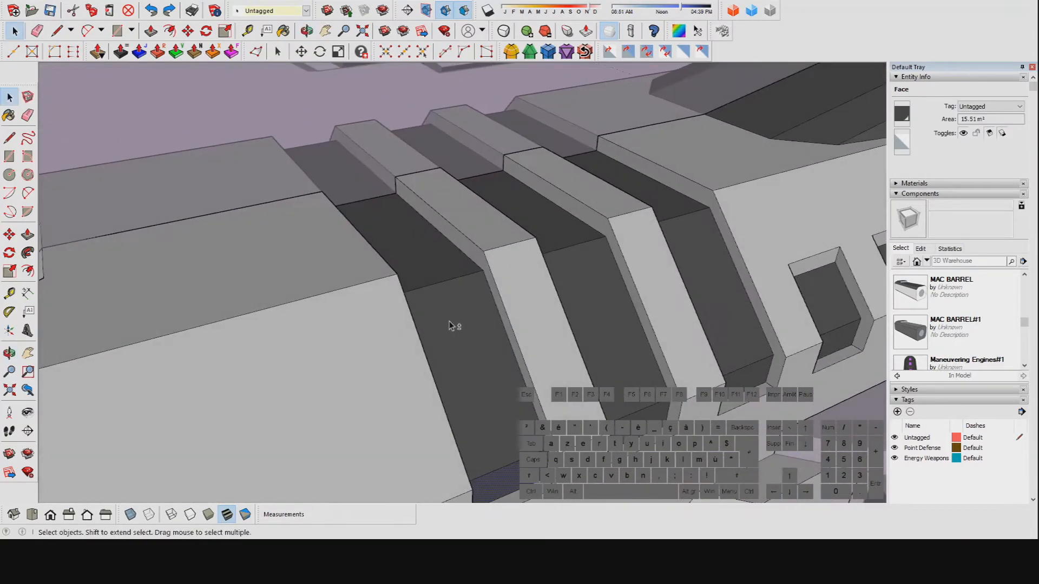
# Select the dark sloped floor of the recess before the first rib, add its lower end faces, and clear the selection
pyautogui.click(442, 305)
pyautogui.keyDown('shift'); pyautogui.click(512, 448); pyautogui.keyUp('shift')
pyautogui.keyDown('shift'); pyautogui.click(502, 478); pyautogui.keyUp('shift')
pyautogui.moveTo(502, 478); pyautogui.dragTo(429, 306, button='middle')
pyautogui.scroll(-2, 429, 302)
pyautogui.scroll(-2, 385, 204)
pyautogui.moveTo(396, 217); pyautogui.dragTo(535, 257, button='middle')
pyautogui.press('Escape')
# Select the long hull side surface with its bounding edges, and reduce the selection to the surface alone
pyautogui.scroll(-2, 510, 330)
pyautogui.scroll(-2, 499, 346)
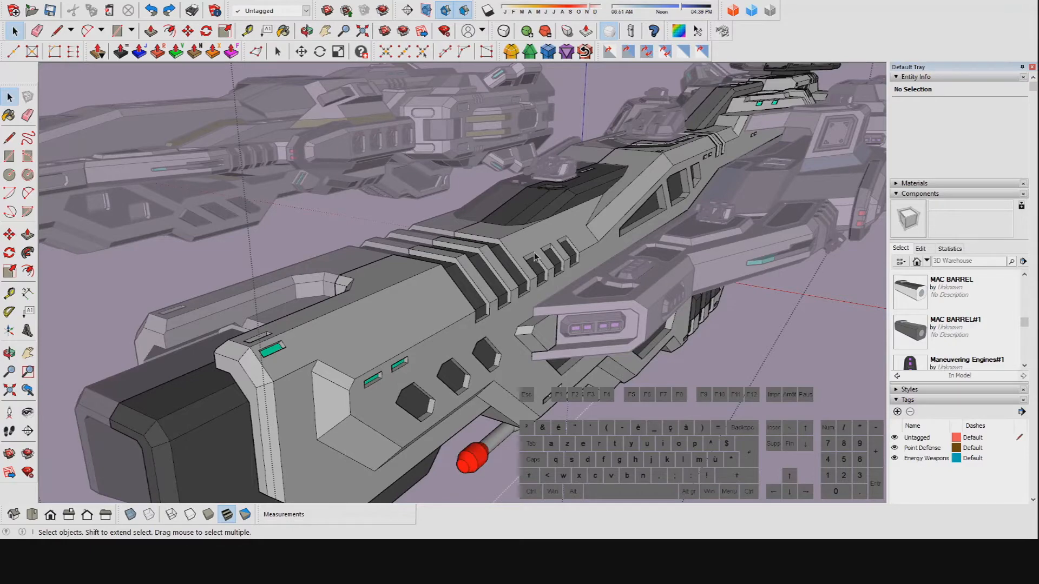
pyautogui.scroll(4, 453, 285)
pyautogui.moveTo(454, 286)
pyautogui.mouseDown(button='middle')
pyautogui.moveTo(429, 294)
pyautogui.moveTo(439, 277)
pyautogui.mouseUp(button='middle')
pyautogui.moveTo(541, 326); pyautogui.dragTo(342, 199, button='middle')
pyautogui.moveTo(352, 285)
pyautogui.mouseDown(button='middle')
pyautogui.moveTo(373, 227)
pyautogui.moveTo(460, 261)
pyautogui.moveTo(661, 258)
pyautogui.moveTo(503, 231)
pyautogui.moveTo(537, 318)
pyautogui.moveTo(487, 280)
pyautogui.moveTo(505, 281)
pyautogui.moveTo(459, 271)
pyautogui.mouseUp(button='middle')
pyautogui.moveTo(381, 309); pyautogui.dragTo(395, 342, button='middle')
pyautogui.moveTo(369, 276); pyautogui.dragTo(459, 292, button='middle')
pyautogui.scroll(2, 479, 252)
pyautogui.doubleClick(307, 348)
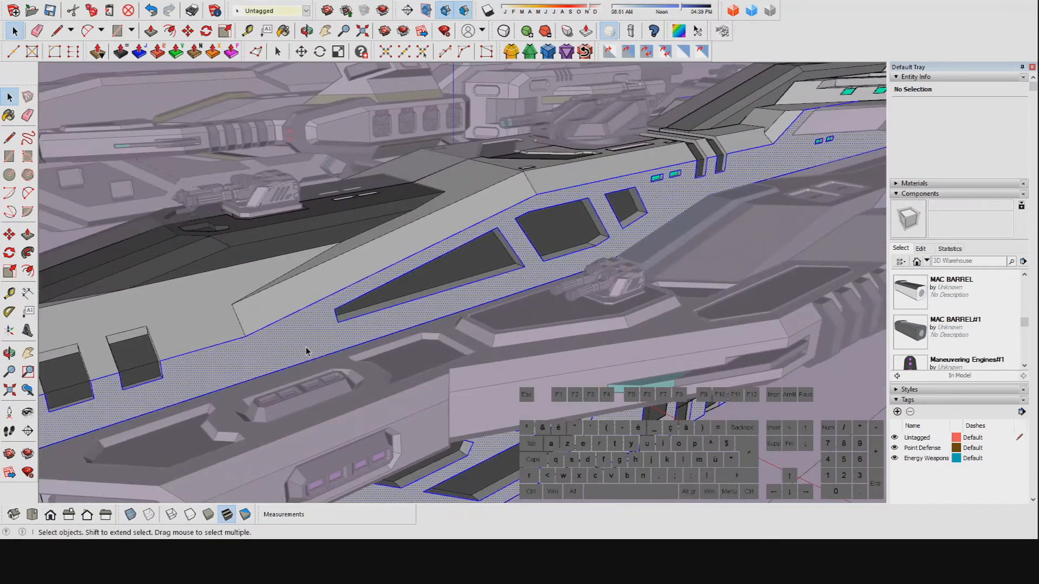
pyautogui.click(319, 328)
pyautogui.moveTo(371, 301); pyautogui.dragTo(402, 297, button='middle')
pyautogui.scroll(-5, 401, 297)
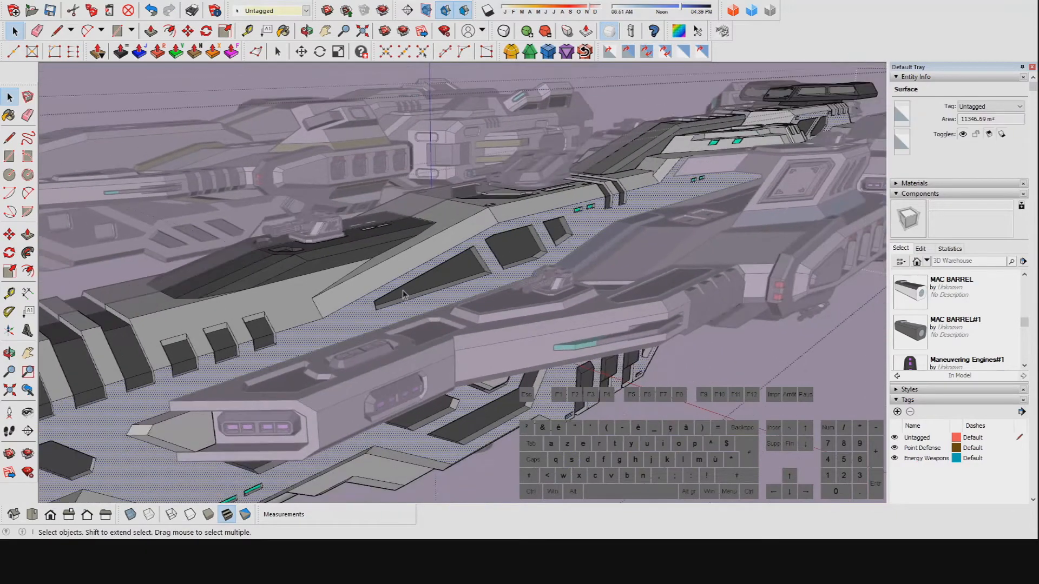
pyautogui.moveTo(397, 305); pyautogui.dragTo(402, 379, button='middle')
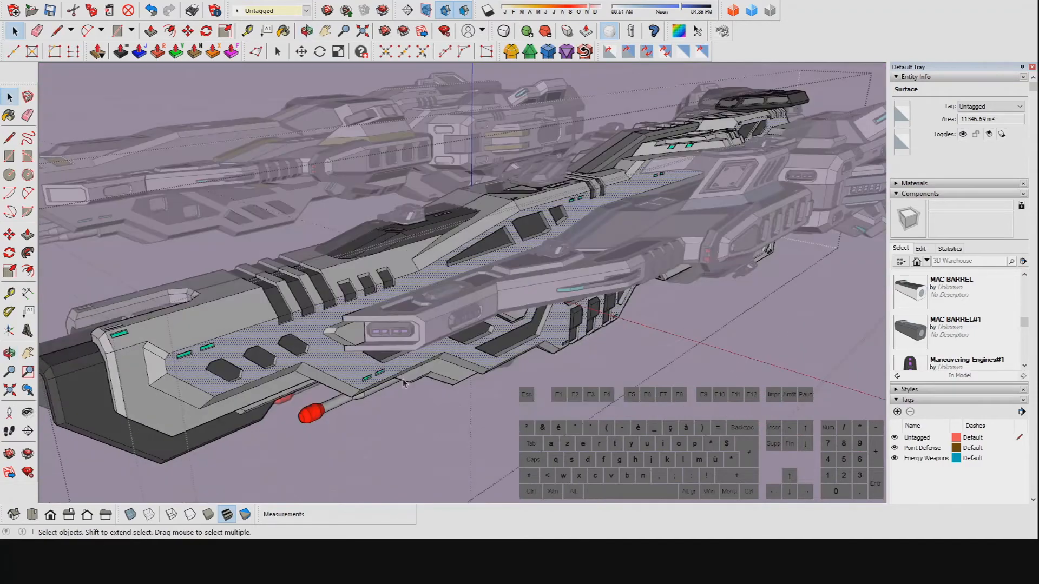
# Leave the hull group and bring the forward turret deck of the ship with blue side panels into close view
pyautogui.click(400, 438)
pyautogui.keyDown('shift'); pyautogui.moveTo(561, 251); pyautogui.dragTo(233, 411, button='middle'); pyautogui.keyUp('shift')
pyautogui.click(515, 495)
pyautogui.moveTo(540, 283)
pyautogui.mouseDown(button='middle')
pyautogui.moveTo(513, 283)
pyautogui.moveTo(441, 331)
pyautogui.moveTo(549, 275)
pyautogui.mouseUp(button='middle')
pyautogui.scroll(3, 441, 331)
pyautogui.scroll(1, 549, 274)
pyautogui.scroll(2, 549, 274)
pyautogui.moveTo(295, 319); pyautogui.dragTo(560, 273, button='middle')
pyautogui.moveTo(487, 265); pyautogui.dragTo(606, 265, button='middle')
pyautogui.scroll(2, 462, 301)
pyautogui.scroll(2, 462, 301)
pyautogui.moveTo(357, 291); pyautogui.dragTo(455, 241, button='middle')
pyautogui.moveTo(376, 241); pyautogui.dragTo(483, 277, button='middle')
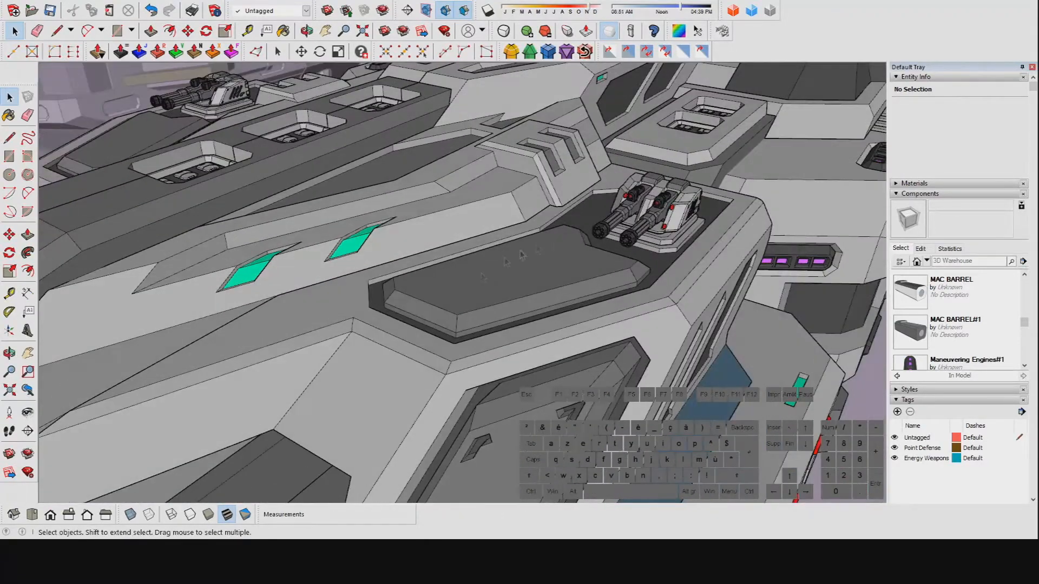
# Examine the recessed hatches, green light strips and turret mounts along the forward deck of the ship with blue panels
pyautogui.moveTo(537, 320); pyautogui.dragTo(477, 318, button='middle')
pyautogui.moveTo(610, 275); pyautogui.dragTo(587, 302, button='middle')
pyautogui.scroll(-5, 574, 295)
pyautogui.scroll(-2, 541, 258)
pyautogui.moveTo(541, 258); pyautogui.dragTo(545, 286, button='middle')
pyautogui.scroll(3, 524, 265)
pyautogui.scroll(3, 546, 292)
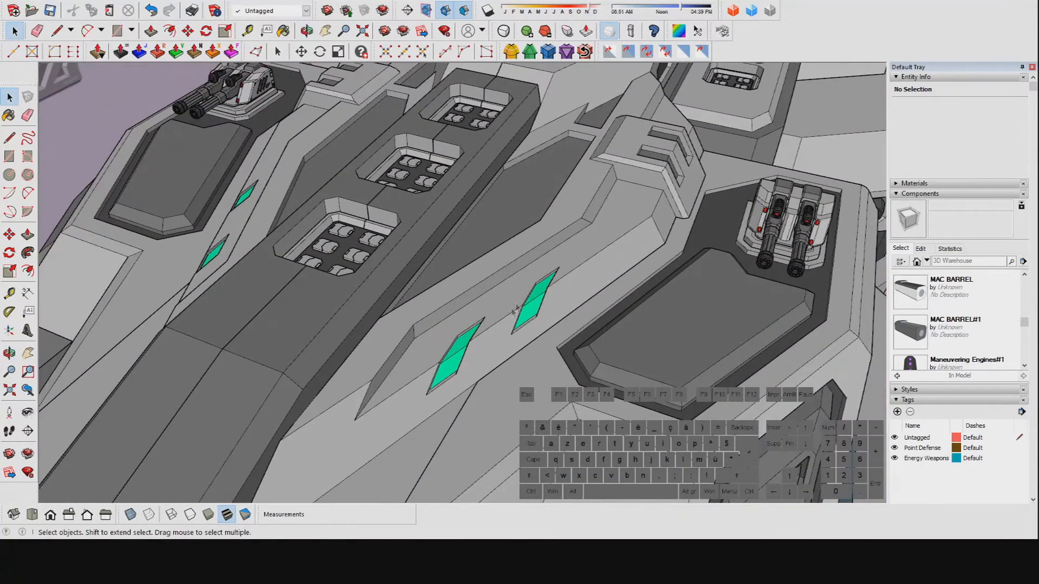
pyautogui.moveTo(611, 198); pyautogui.dragTo(490, 404, button='middle')
pyautogui.scroll(-2, 541, 292)
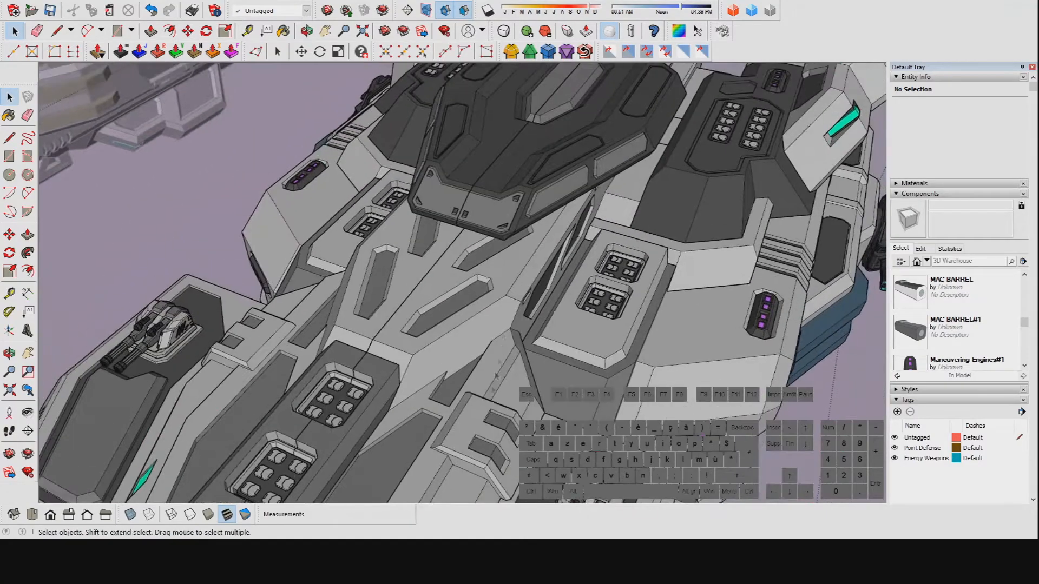
pyautogui.scroll(-3, 522, 302)
# Examine the rear hull flank around the blue side panels, ribbed vents, purple lights and side turret
pyautogui.moveTo(522, 303); pyautogui.dragTo(233, 290, button='middle')
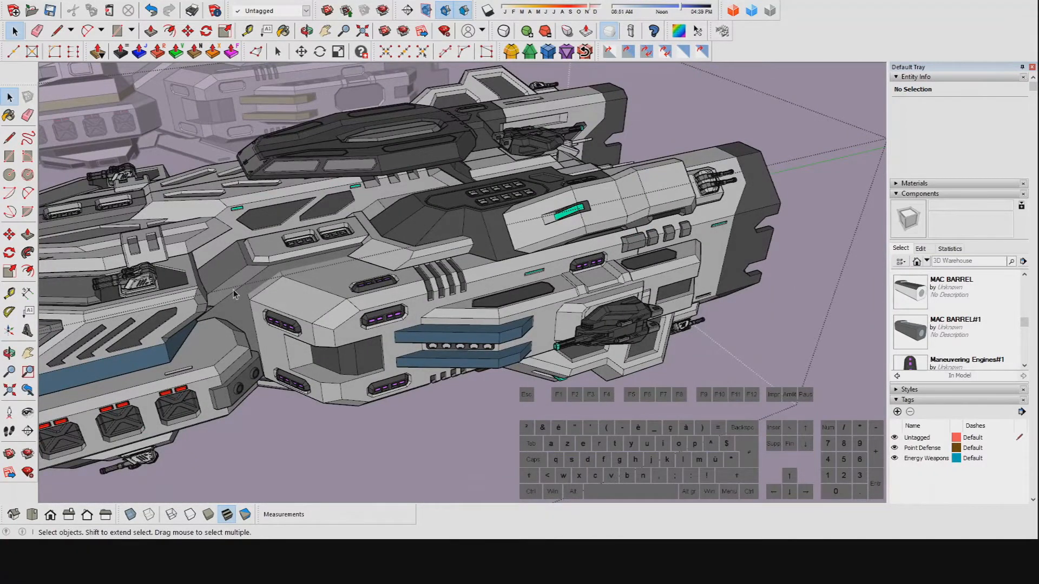
pyautogui.moveTo(233, 290); pyautogui.dragTo(448, 304, button='middle')
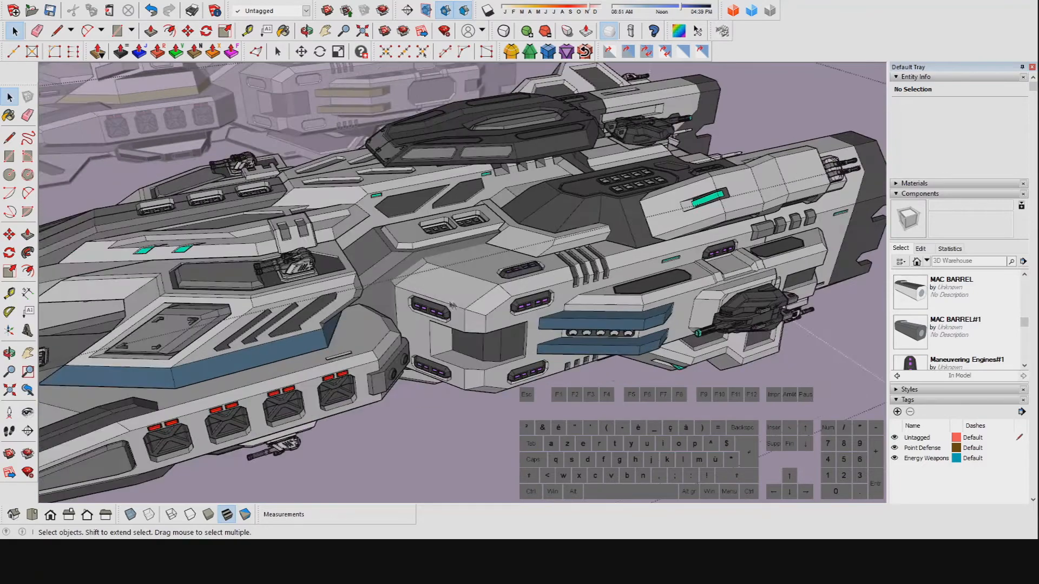
pyautogui.moveTo(528, 324); pyautogui.dragTo(533, 294, button='middle')
pyautogui.scroll(3, 535, 292)
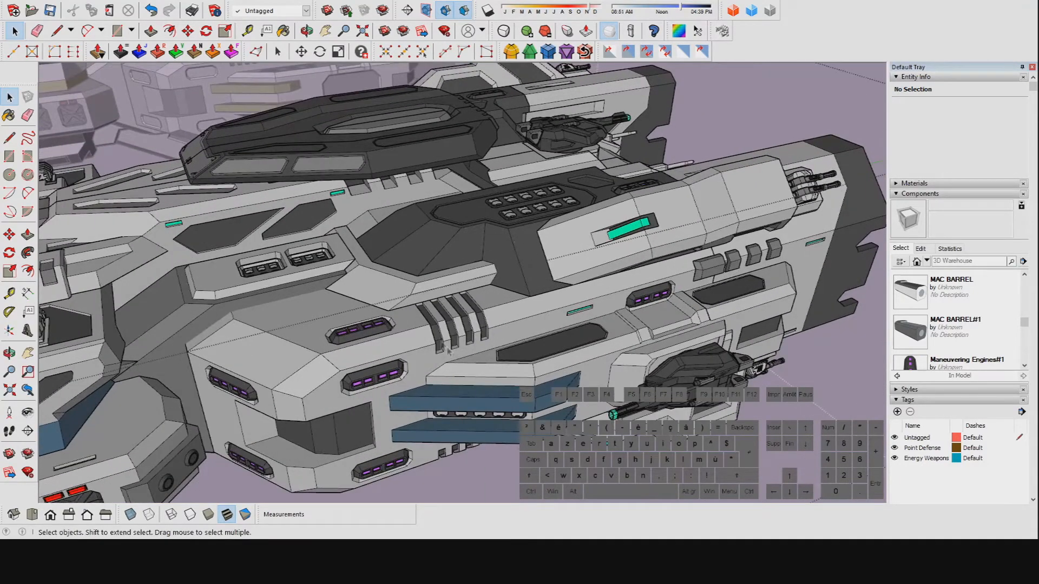
pyautogui.scroll(-4, 490, 363)
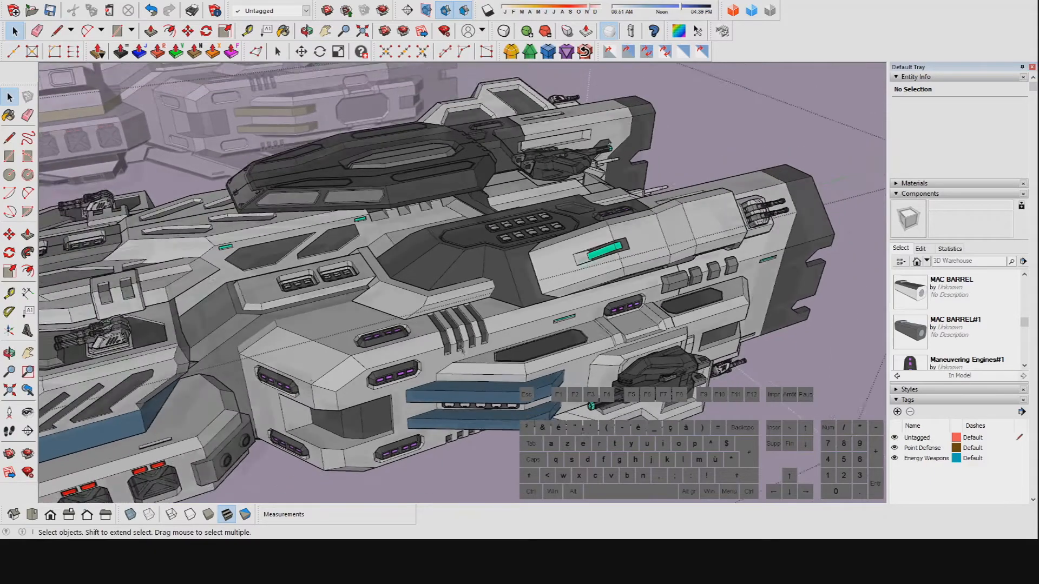
pyautogui.moveTo(490, 362); pyautogui.dragTo(503, 278, button='middle')
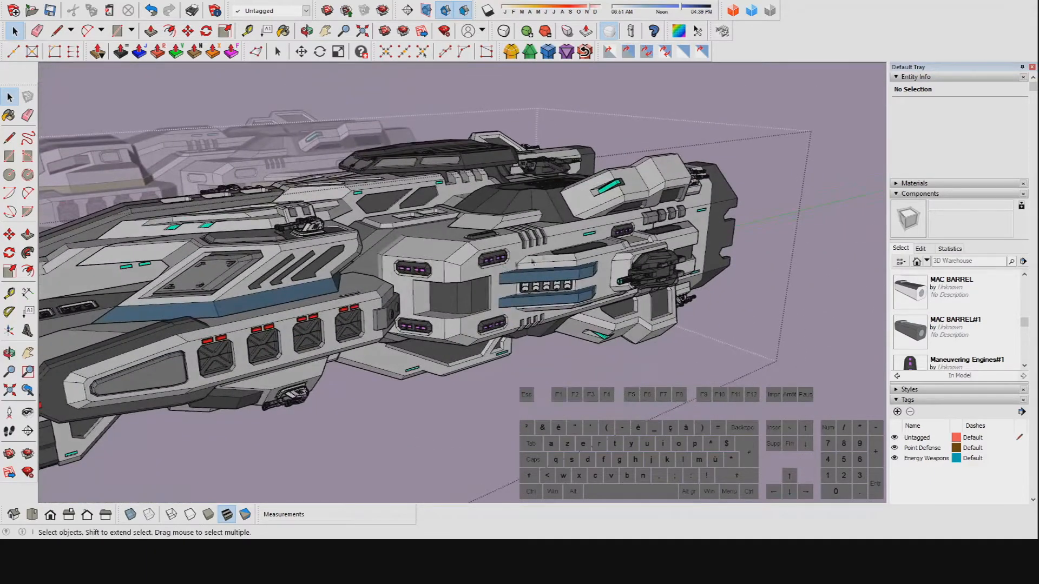
pyautogui.moveTo(525, 225); pyautogui.dragTo(511, 283, button='middle')
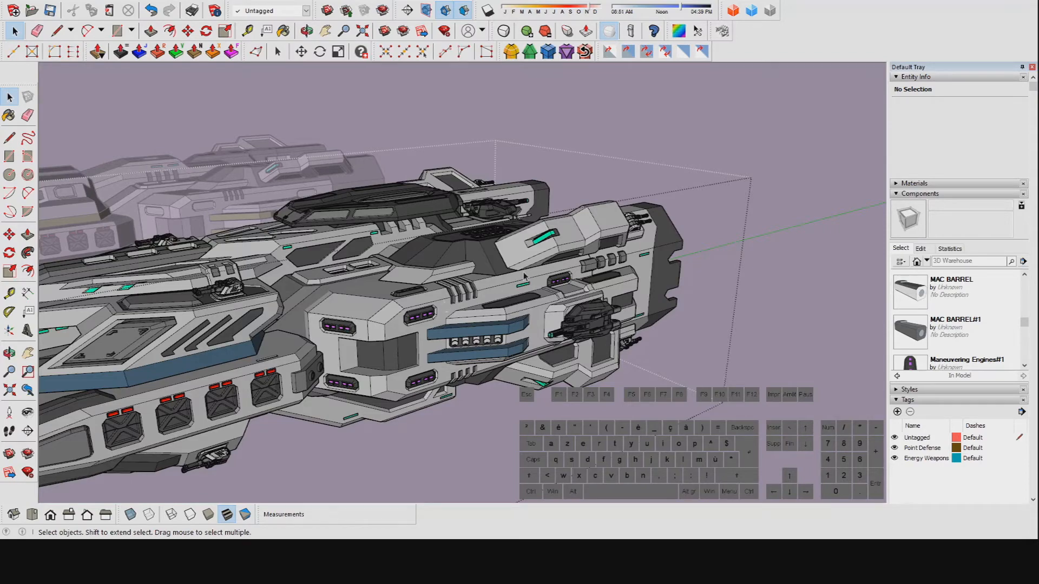
pyautogui.scroll(6, 522, 278)
# Open the rear hull component and the nested side hull object above the blue panels for editing
pyautogui.click(489, 297)
pyautogui.moveTo(489, 296); pyautogui.dragTo(455, 303, button='middle')
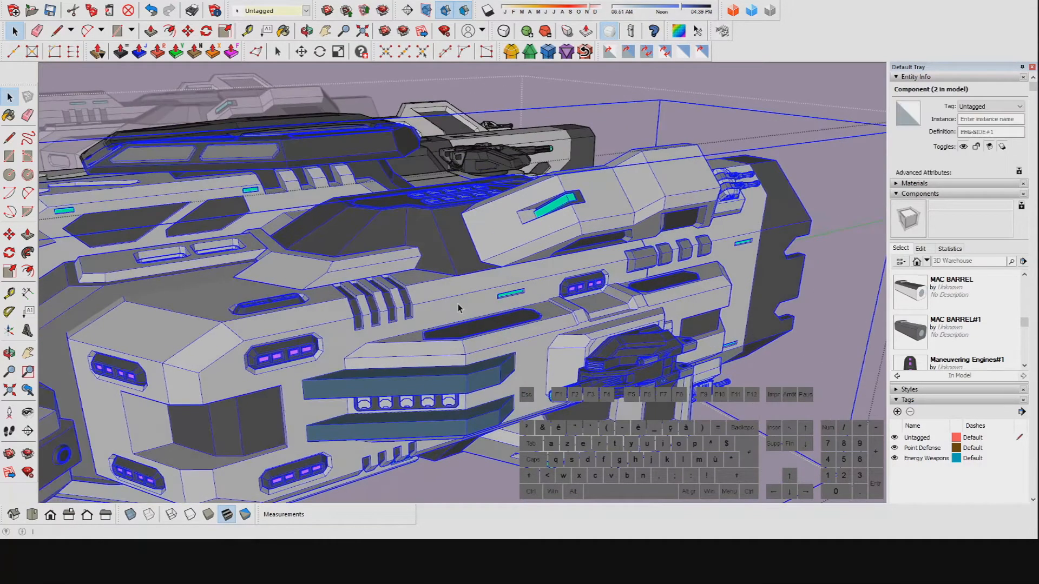
pyautogui.doubleClick(508, 313)
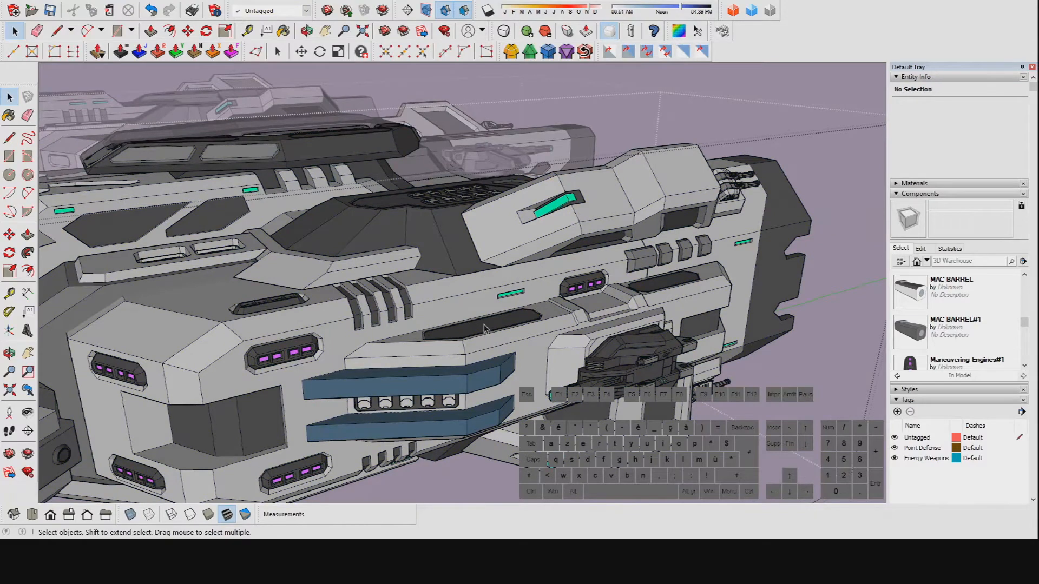
pyautogui.click(481, 318)
pyautogui.doubleClick(477, 310)
pyautogui.scroll(3, 502, 297)
# Select a short edge of the small green light strip's recess and inspect the surrounding rear hull flank
pyautogui.click(504, 299)
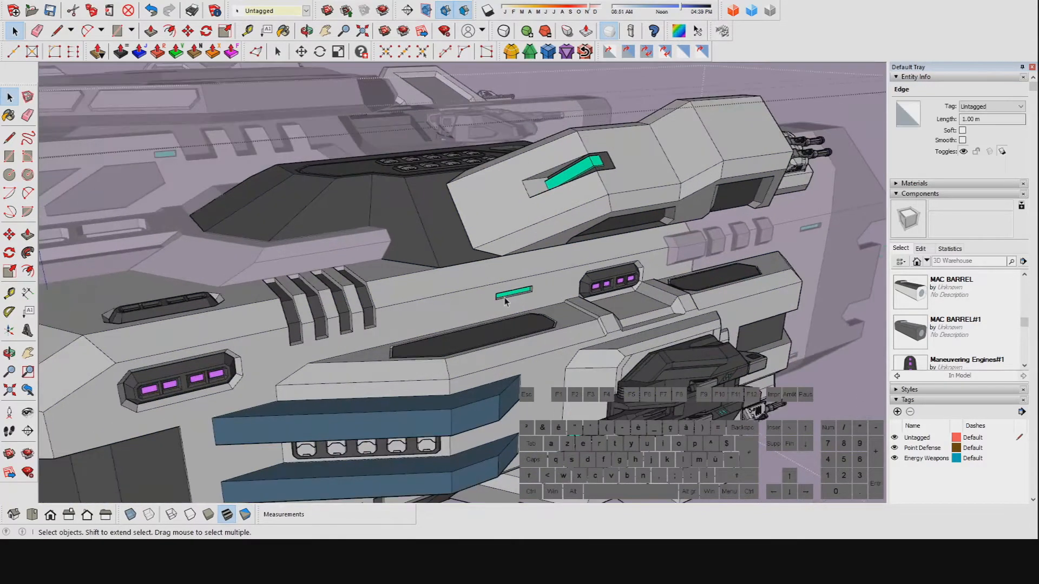
pyautogui.scroll(3, 505, 302)
pyautogui.click(509, 300)
pyautogui.scroll(-3, 522, 289)
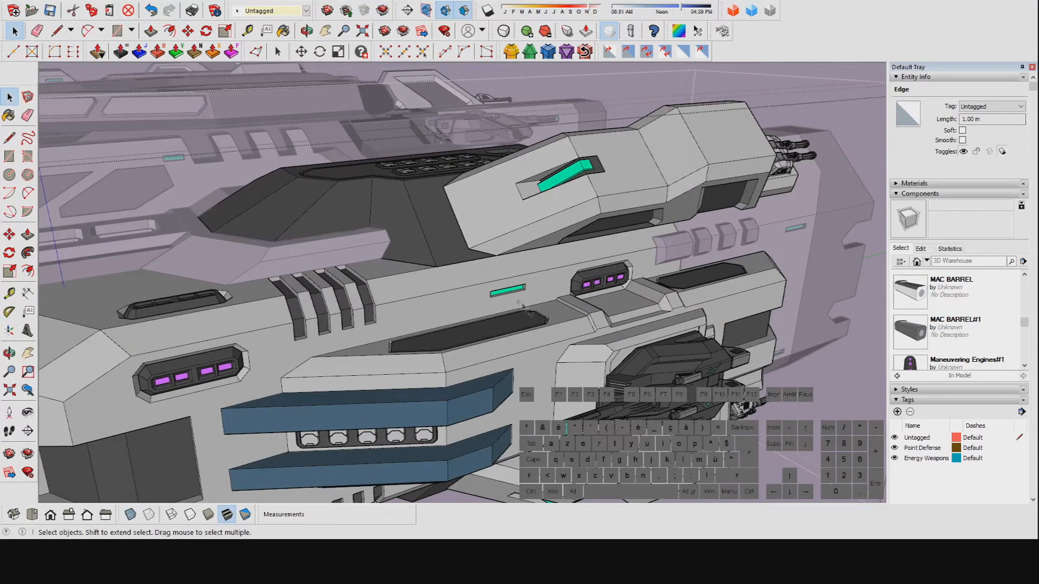
pyautogui.moveTo(636, 269); pyautogui.dragTo(521, 289, button='middle')
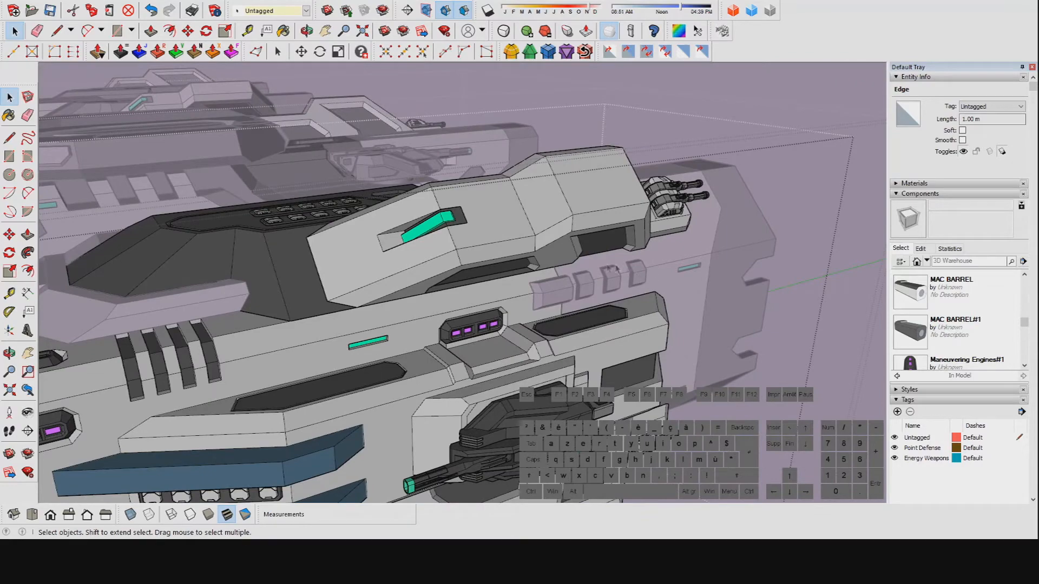
pyautogui.moveTo(589, 293); pyautogui.dragTo(800, 216, button='middle')
pyautogui.moveTo(560, 277); pyautogui.dragTo(411, 273, button='middle')
# Select the green face inside the small light strip between the ribbed vents and the purple lights
pyautogui.scroll(3, 580, 283)
pyautogui.moveTo(539, 307); pyautogui.dragTo(519, 292, button='middle')
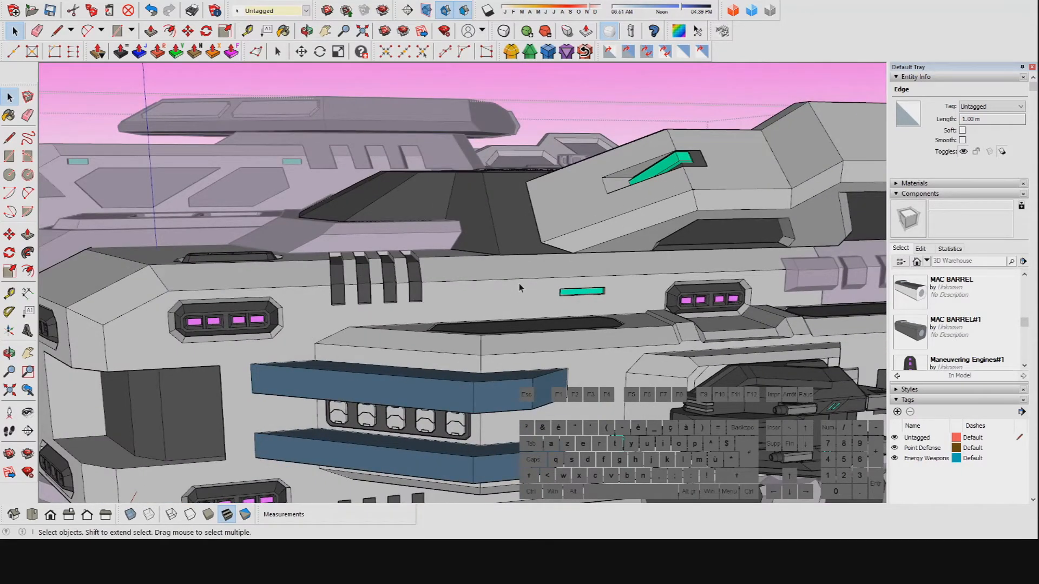
pyautogui.scroll(3, 599, 291)
pyautogui.moveTo(599, 291); pyautogui.dragTo(662, 297, button='middle')
pyautogui.scroll(3, 619, 298)
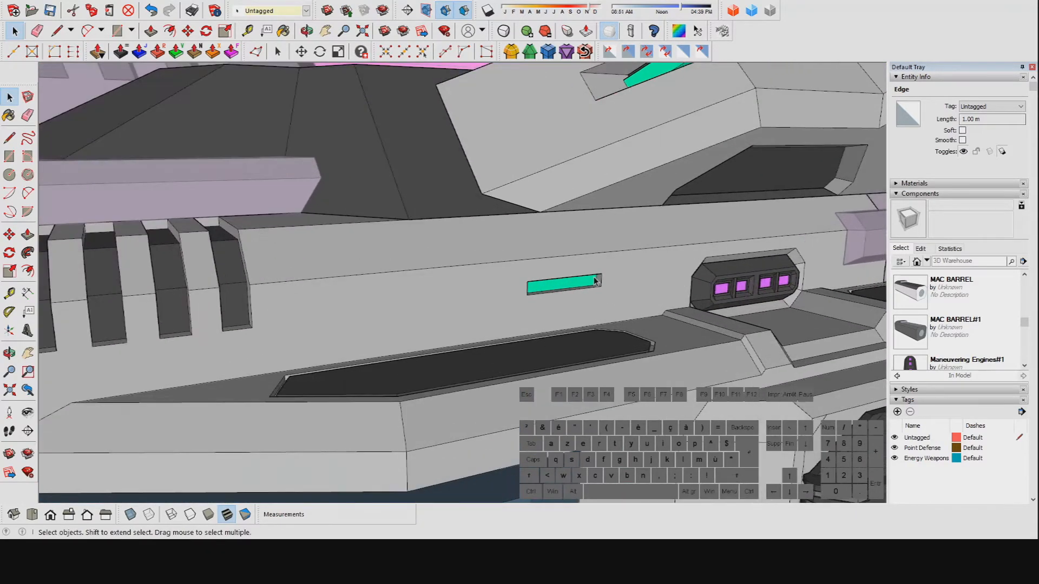
pyautogui.scroll(5, 574, 283)
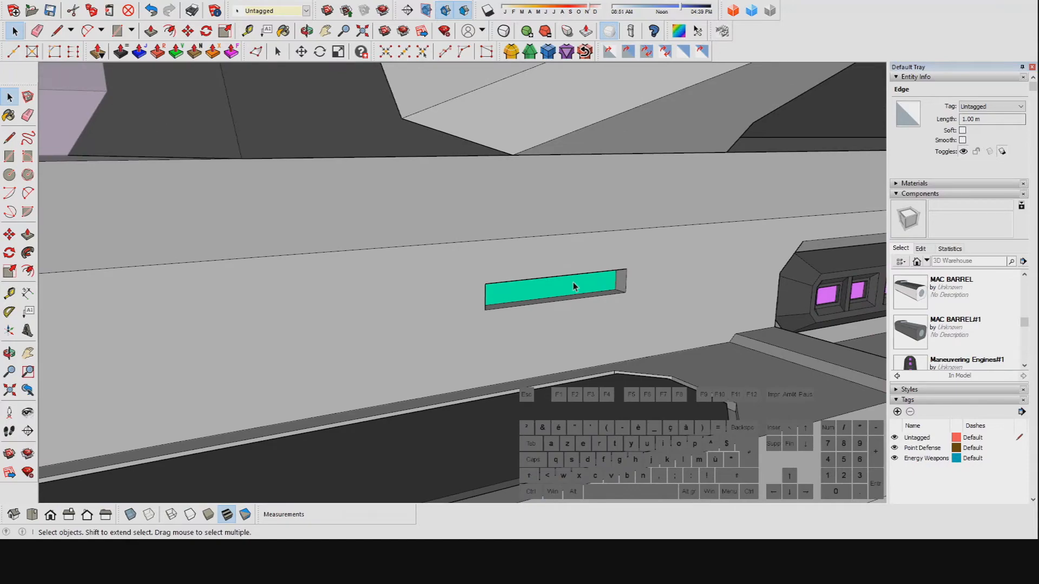
pyautogui.click(573, 283)
pyautogui.scroll(-5, 573, 283)
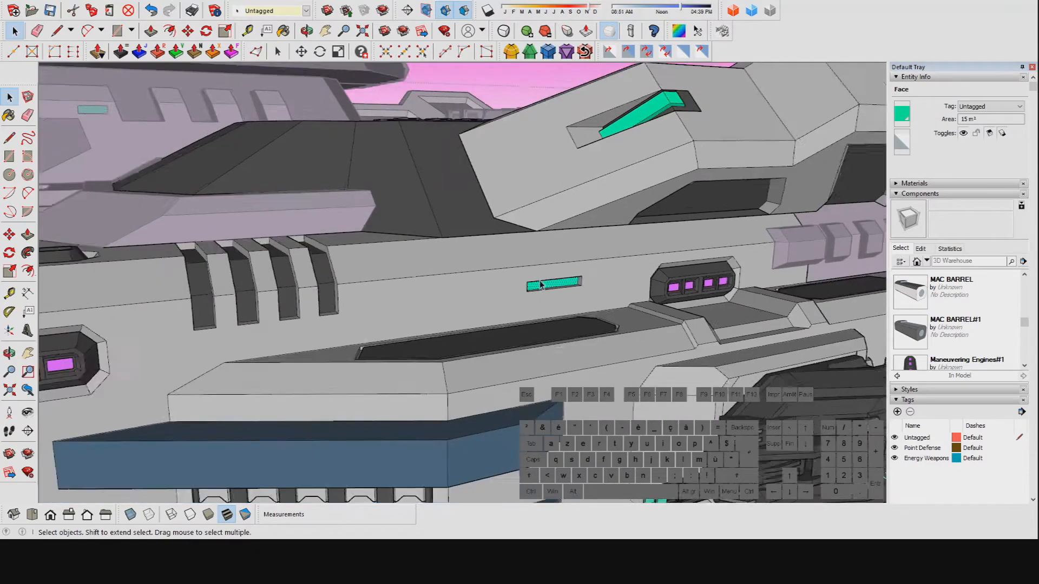
pyautogui.scroll(-5, 540, 284)
pyautogui.moveTo(541, 284); pyautogui.dragTo(518, 296, button='middle')
pyautogui.scroll(3, 545, 276)
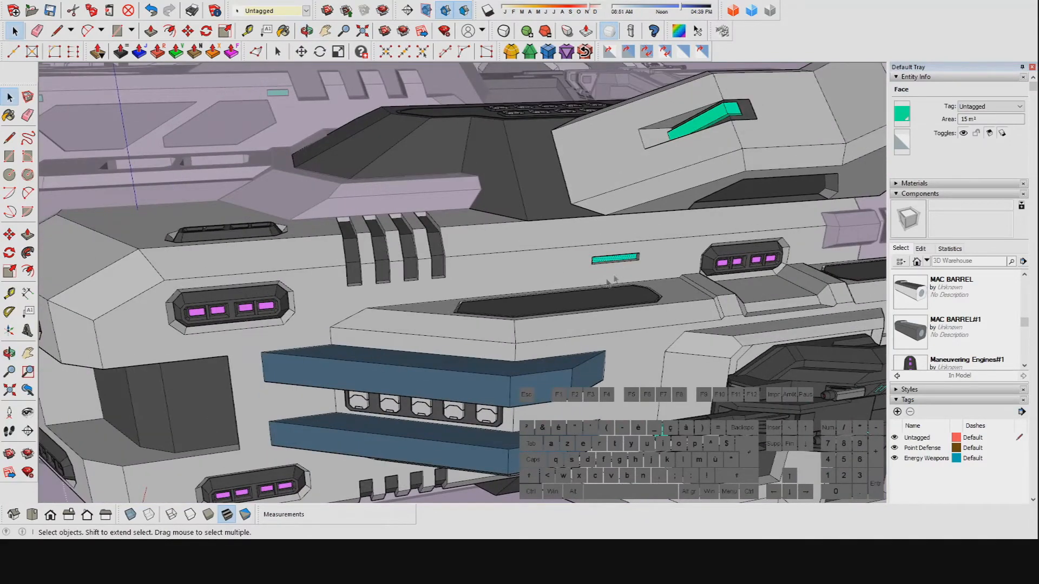
# Close the nested side hull object above the blue panels and clear the selection
pyautogui.scroll(-3, 622, 272)
pyautogui.scroll(-3, 500, 469)
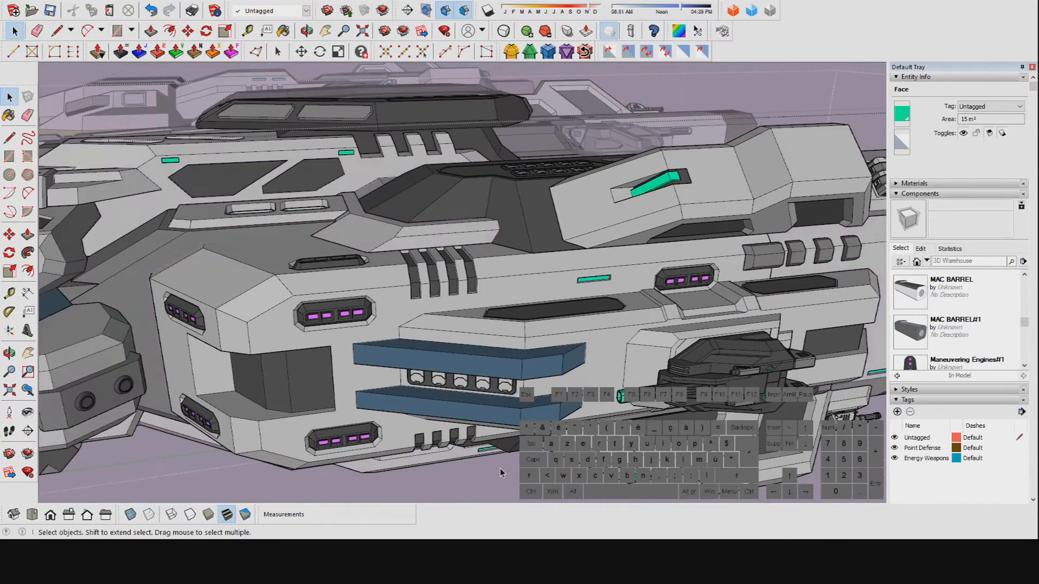
pyautogui.click(500, 469)
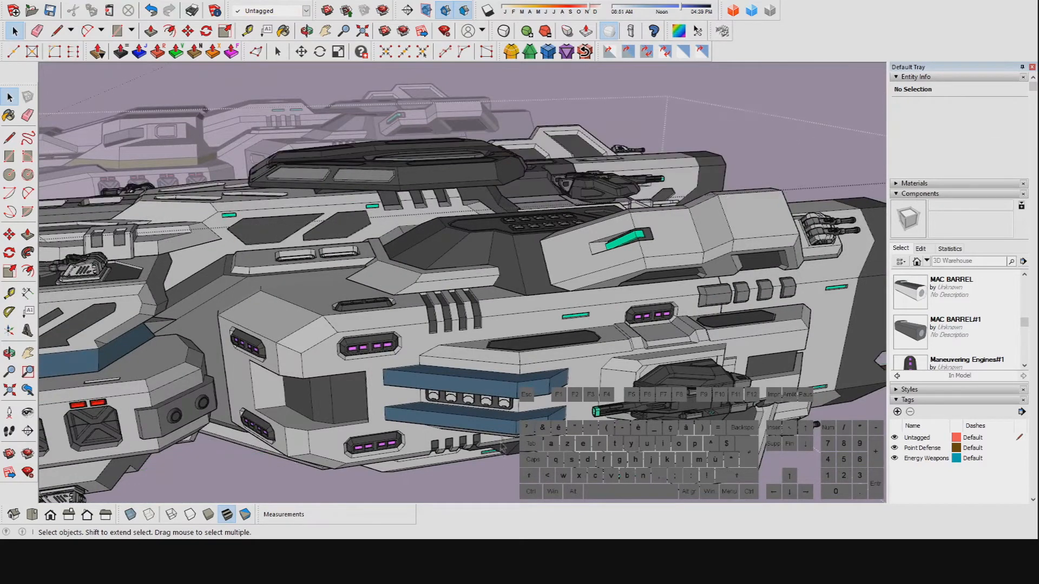
# Examine the turrets, missile launchers, green light strips and inset panels along the ship's mid and forward upper hull
pyautogui.moveTo(540, 302); pyautogui.dragTo(433, 298, button='middle')
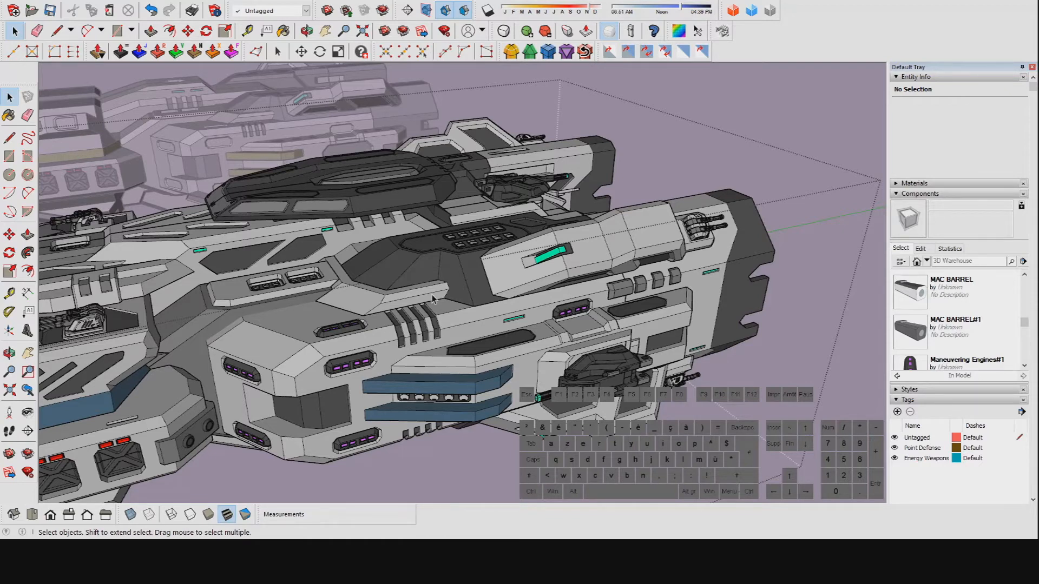
pyautogui.scroll(-2, 357, 292)
pyautogui.middleClick(358, 292)
pyautogui.middleClick(358, 293)
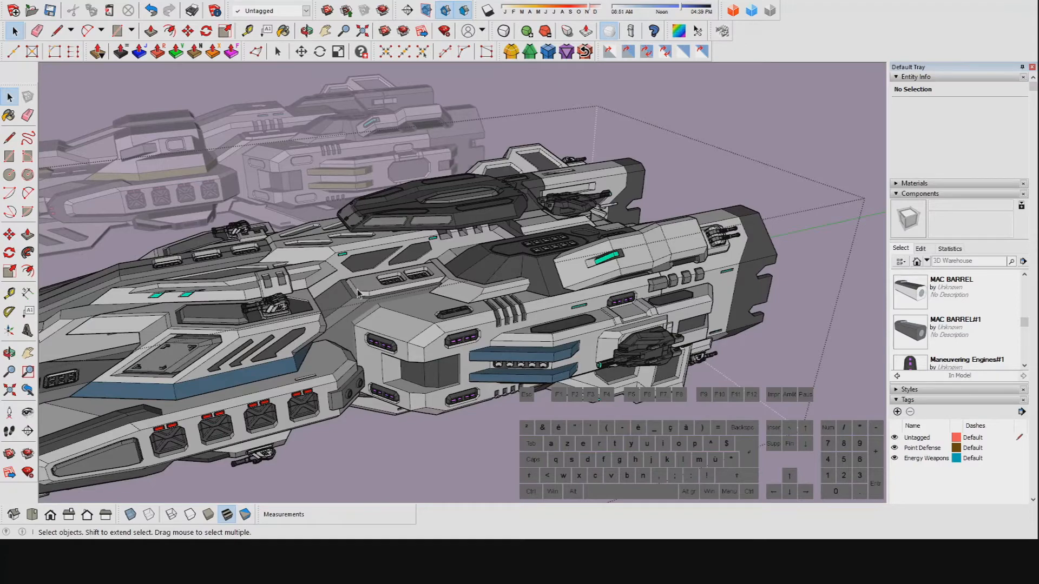
pyautogui.middleClick(417, 286)
pyautogui.middleClick(416, 285)
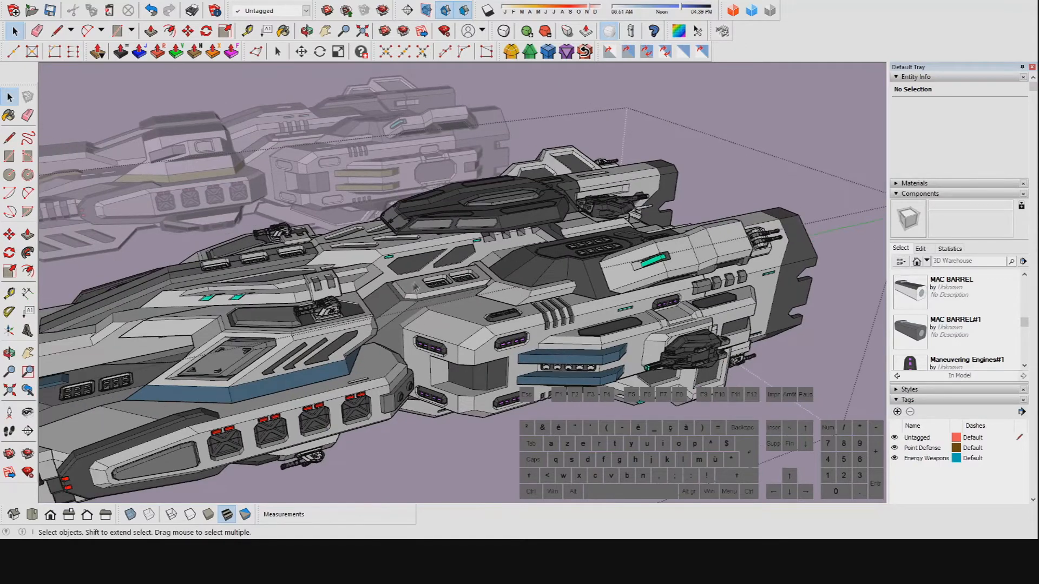
pyautogui.scroll(-1, 386, 300)
pyautogui.middleClick(386, 301)
pyautogui.middleClick(386, 301)
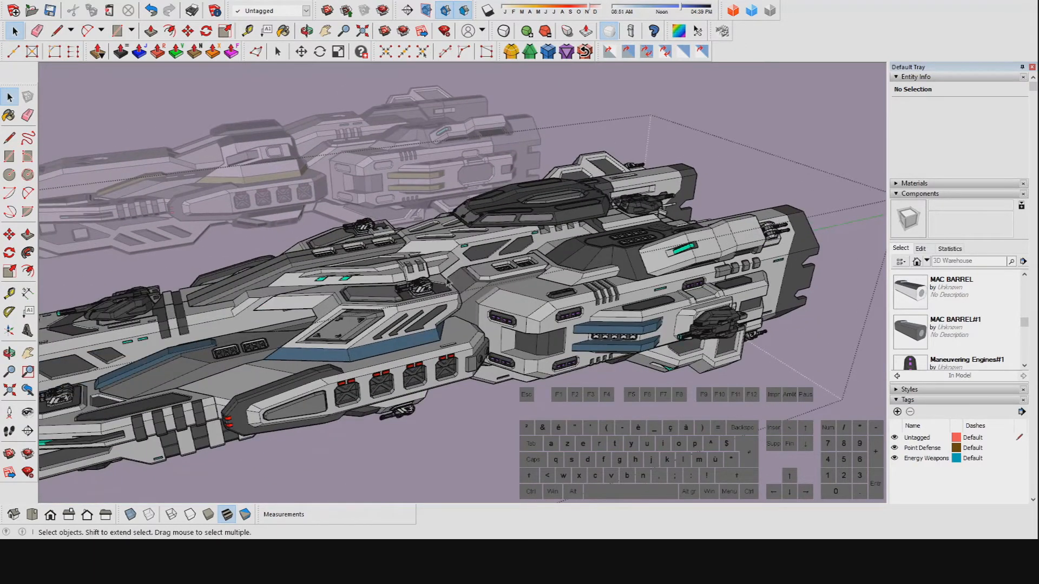
pyautogui.moveTo(445, 279); pyautogui.dragTo(550, 327, button='middle')
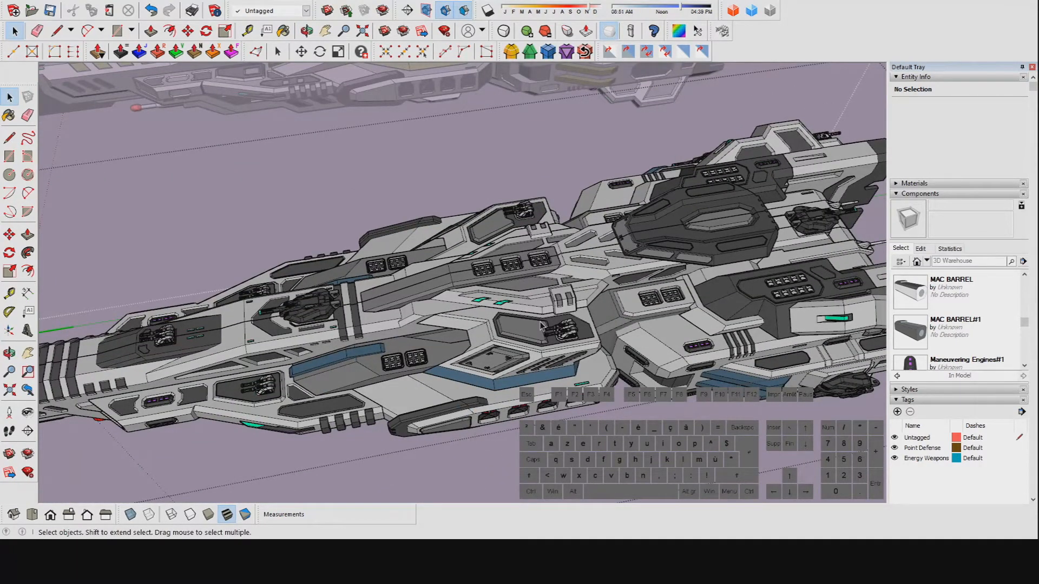
pyautogui.keyDown('shift'); pyautogui.moveTo(362, 343); pyautogui.dragTo(514, 362, button='middle'); pyautogui.keyUp('shift')
pyautogui.scroll(3, 735, 330)
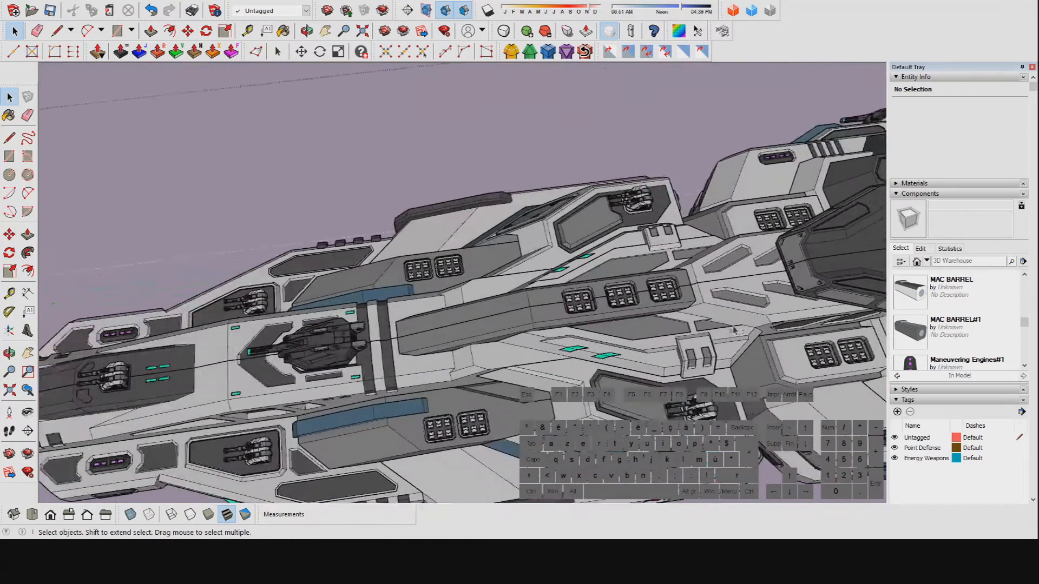
# Examine the small recessed green light strip between the ribbed vents and the purple lights on the rear flank
pyautogui.keyDown('shift'); pyautogui.moveTo(734, 330); pyautogui.dragTo(379, 331, button='middle'); pyautogui.keyUp('shift')
pyautogui.scroll(2, 638, 346)
pyautogui.moveTo(681, 368); pyautogui.dragTo(554, 287, button='middle')
pyautogui.scroll(2, 563, 320)
pyautogui.moveTo(554, 286); pyautogui.dragTo(533, 243, button='middle')
pyautogui.scroll(4, 547, 352)
pyautogui.keyDown('shift'); pyautogui.moveTo(552, 341); pyautogui.dragTo(569, 285, button='middle'); pyautogui.keyUp('shift')
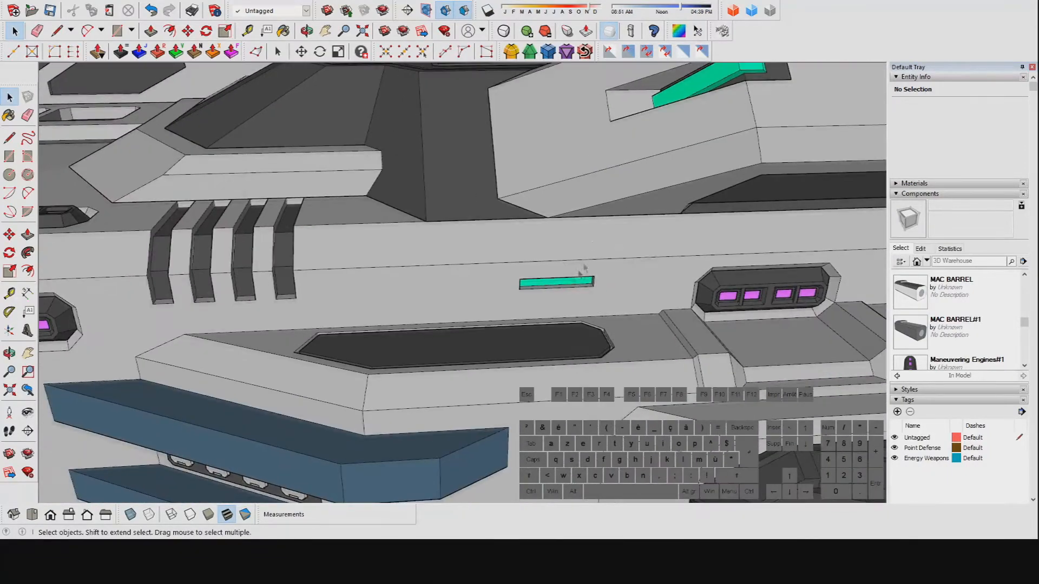
pyautogui.scroll(1, 569, 276)
pyautogui.moveTo(500, 293); pyautogui.dragTo(630, 299, button='middle')
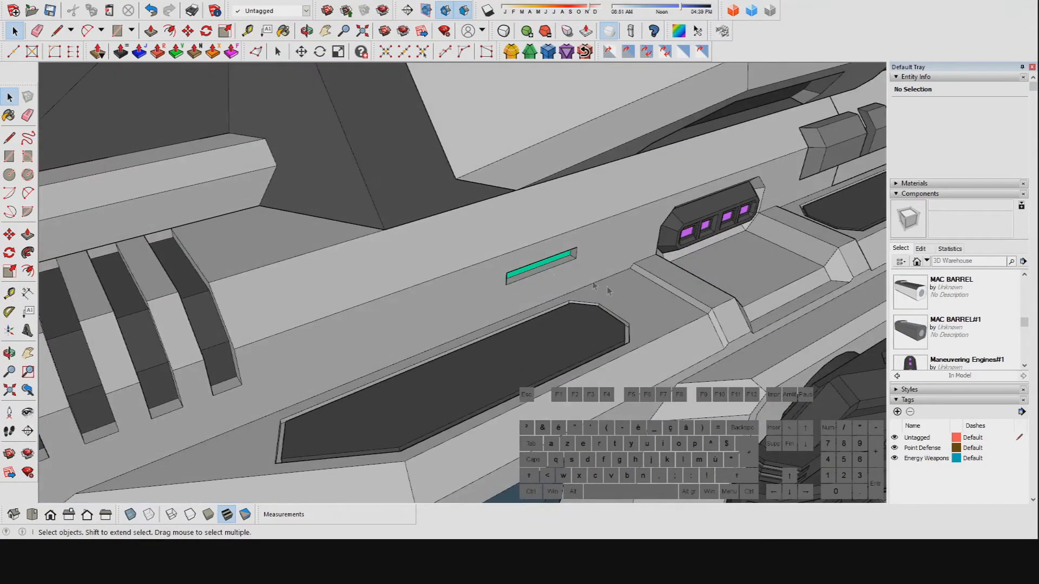
pyautogui.scroll(3, 547, 269)
pyautogui.moveTo(547, 268)
pyautogui.mouseDown(button='middle')
pyautogui.moveTo(534, 281)
pyautogui.moveTo(540, 257)
pyautogui.moveTo(283, 181)
pyautogui.moveTo(399, 243)
pyautogui.moveTo(383, 256)
pyautogui.moveTo(533, 278)
pyautogui.mouseUp(button='middle')
pyautogui.scroll(2, 542, 263)
pyautogui.scroll(-1, 395, 248)
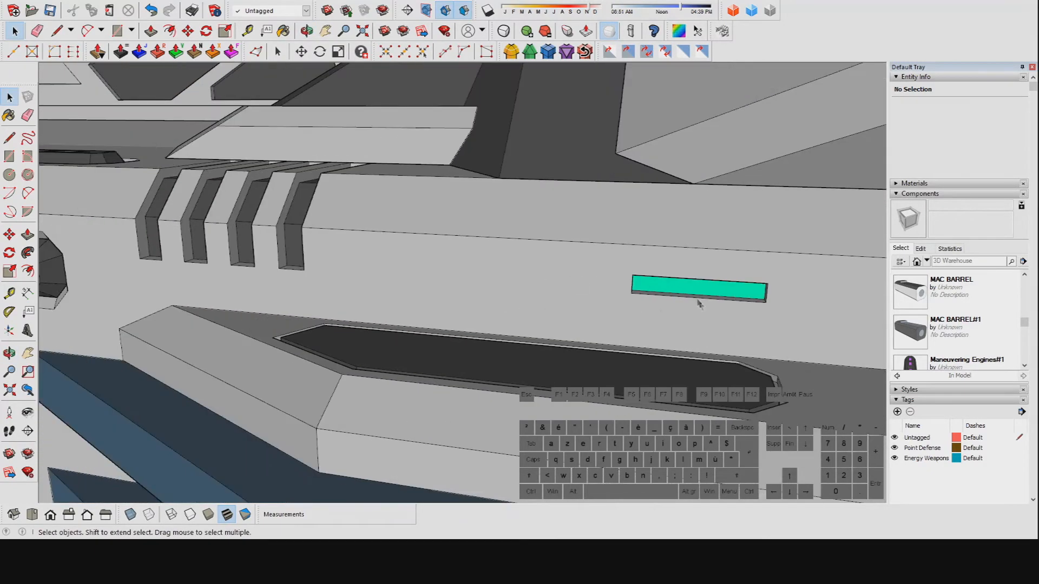
# Examine the green strips and dark inset panels on the upper hull side beneath the dark superstructure
pyautogui.scroll(-1, 693, 301)
pyautogui.scroll(-1, 639, 287)
pyautogui.moveTo(633, 287); pyautogui.dragTo(522, 244, button='middle')
pyautogui.scroll(-2, 495, 243)
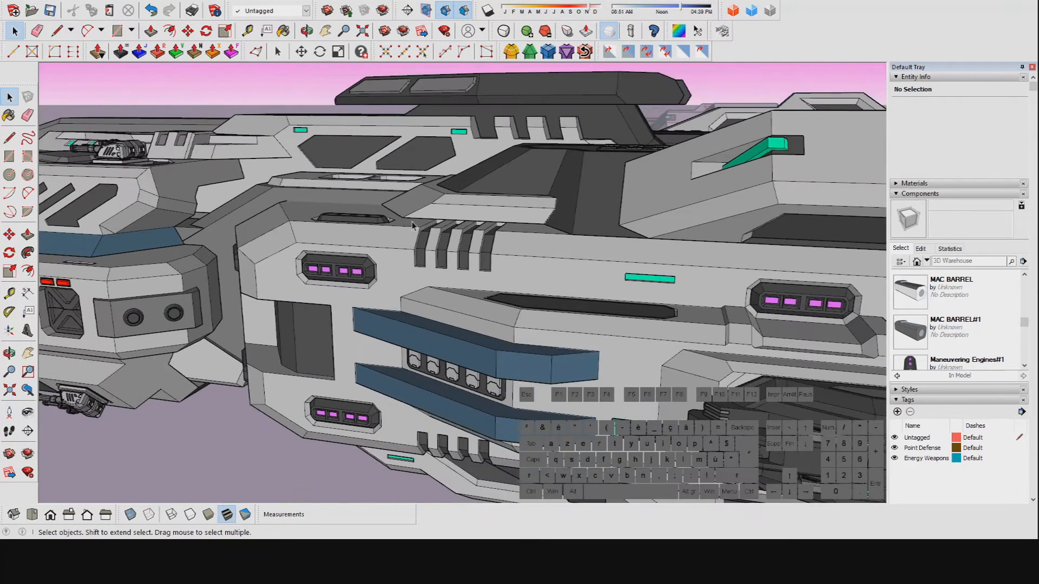
pyautogui.moveTo(399, 225); pyautogui.dragTo(475, 242, button='middle')
pyautogui.scroll(1, 481, 123)
pyautogui.scroll(4, 482, 123)
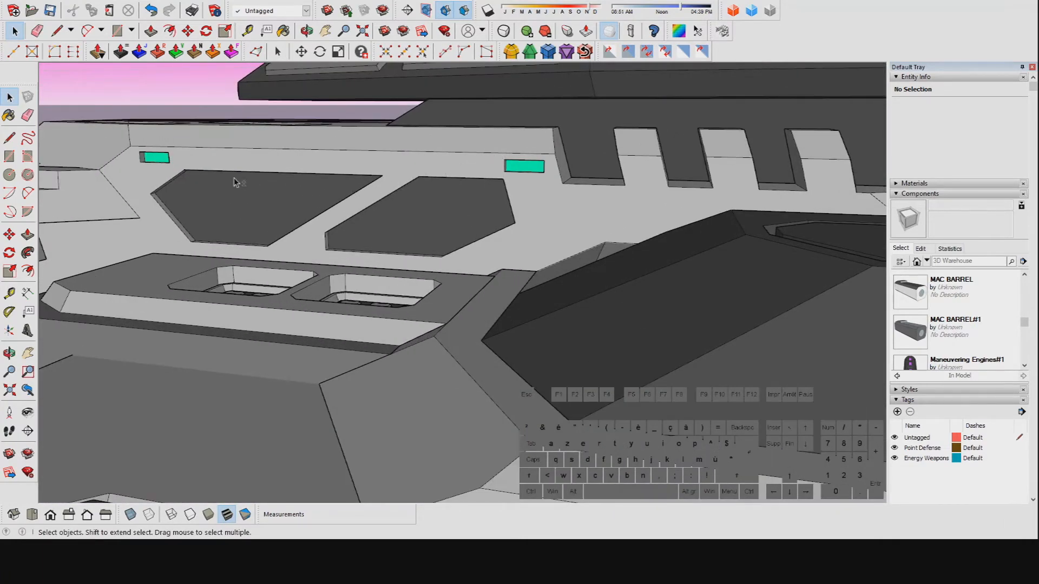
pyautogui.keyDown('shift'); pyautogui.moveTo(236, 182); pyautogui.dragTo(538, 197, button='middle'); pyautogui.keyUp('shift')
pyautogui.scroll(-2, 466, 213)
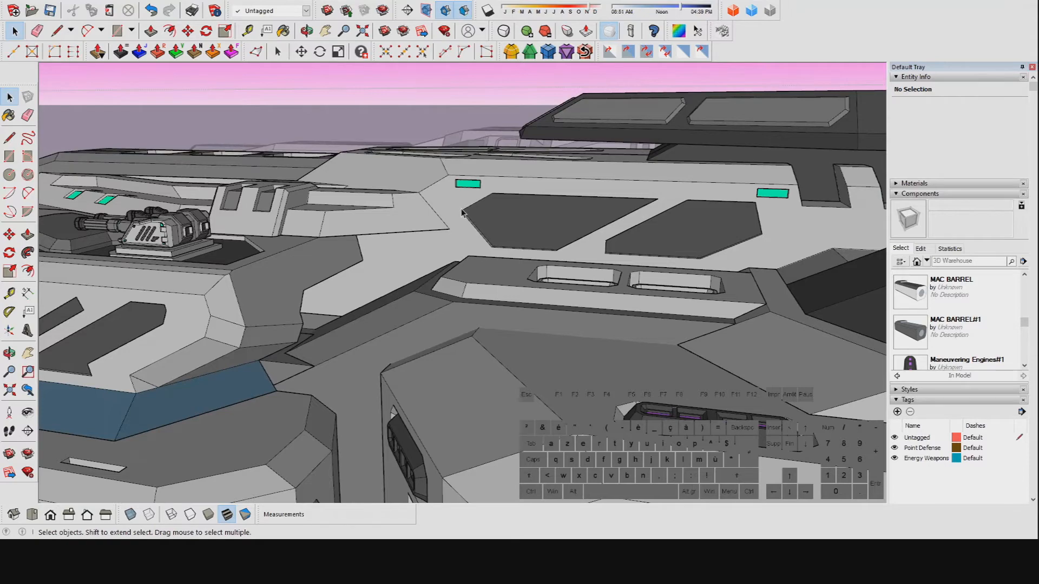
# Examine the diagonal grooves, hatch and turret above the mid-hull blue band and the adjoining upper hull strips
pyautogui.moveTo(296, 231)
pyautogui.mouseDown(button='middle')
pyautogui.moveTo(451, 244)
pyautogui.moveTo(452, 289)
pyautogui.moveTo(509, 303)
pyautogui.mouseUp(button='middle')
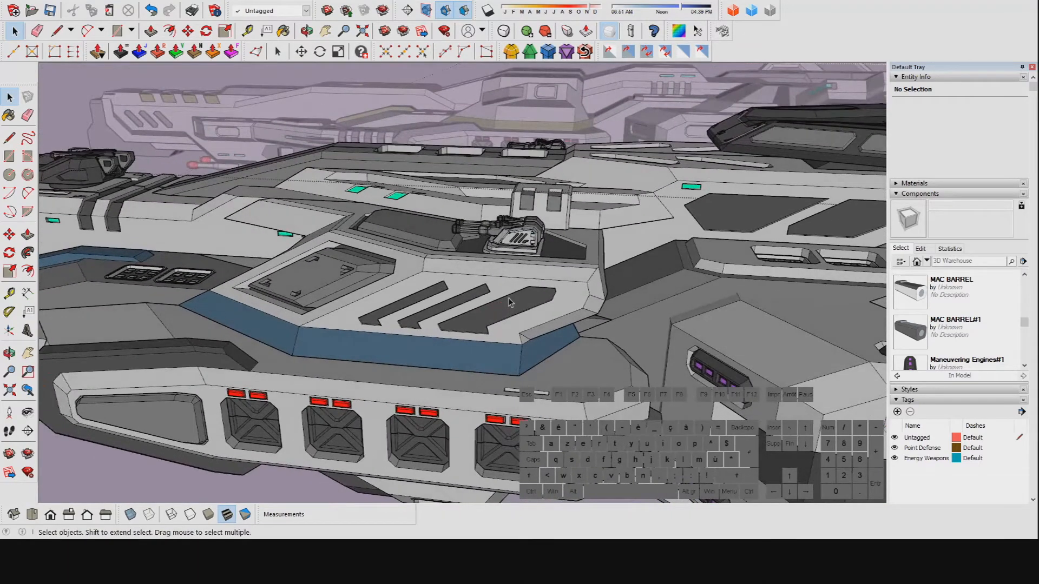
pyautogui.moveTo(510, 297); pyautogui.dragTo(531, 305, button='middle')
pyautogui.moveTo(459, 321); pyautogui.dragTo(585, 328, button='middle')
pyautogui.scroll(3, 535, 310)
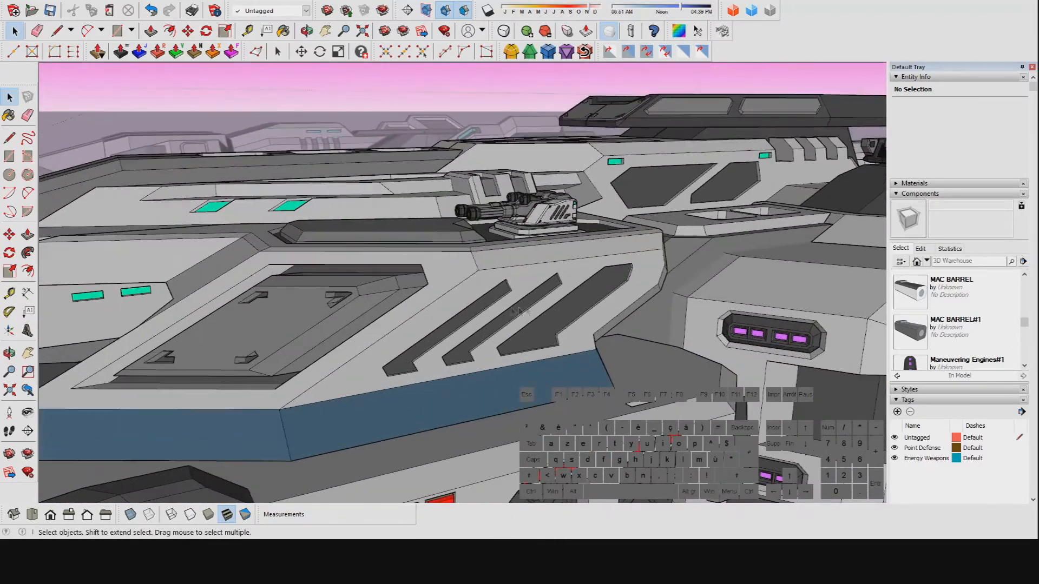
pyautogui.scroll(2, 491, 308)
pyautogui.keyDown('shift'); pyautogui.moveTo(621, 246); pyautogui.dragTo(470, 254, button='middle'); pyautogui.keyUp('shift')
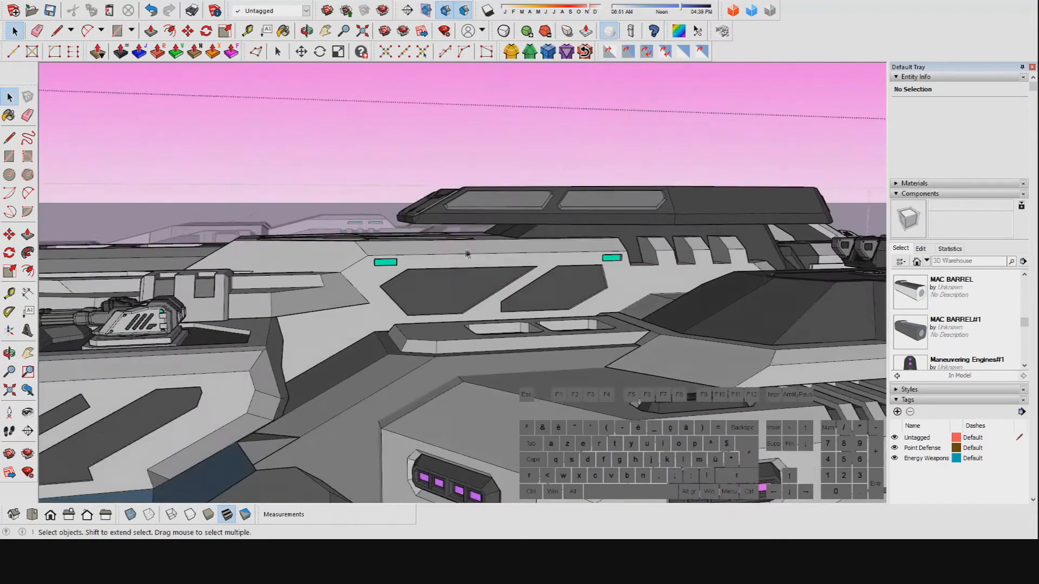
pyautogui.scroll(-4, 470, 275)
pyautogui.keyDown('shift'); pyautogui.moveTo(467, 402); pyautogui.dragTo(592, 251, button='middle'); pyautogui.keyUp('shift')
pyautogui.scroll(-4, 563, 262)
pyautogui.moveTo(574, 287); pyautogui.dragTo(554, 331, button='middle')
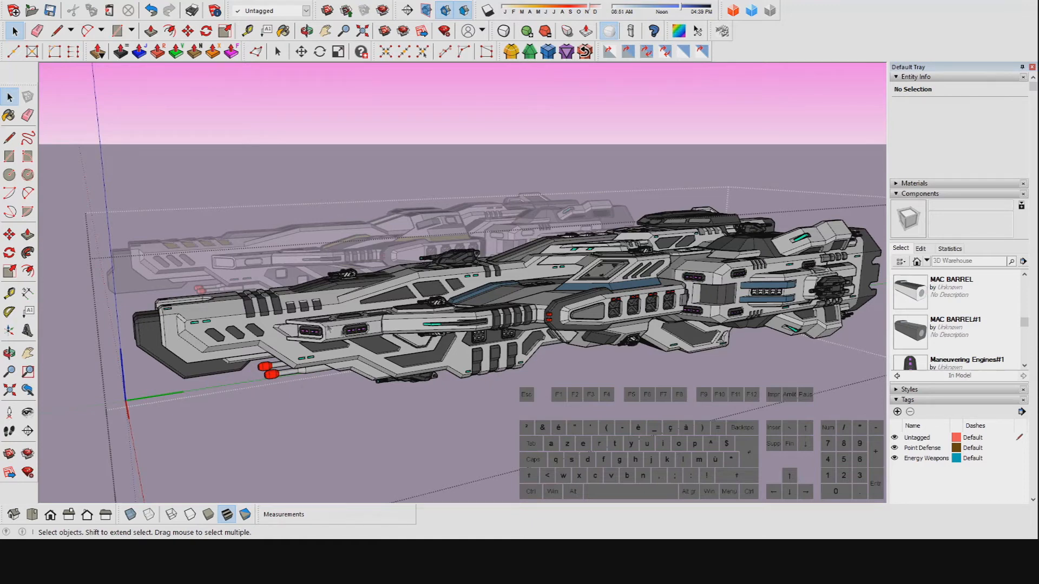
# Compare the distribution of weapons, lights and dark panels along the whole length of the blue-panelled ship
pyautogui.moveTo(507, 327); pyautogui.dragTo(517, 318, button='middle')
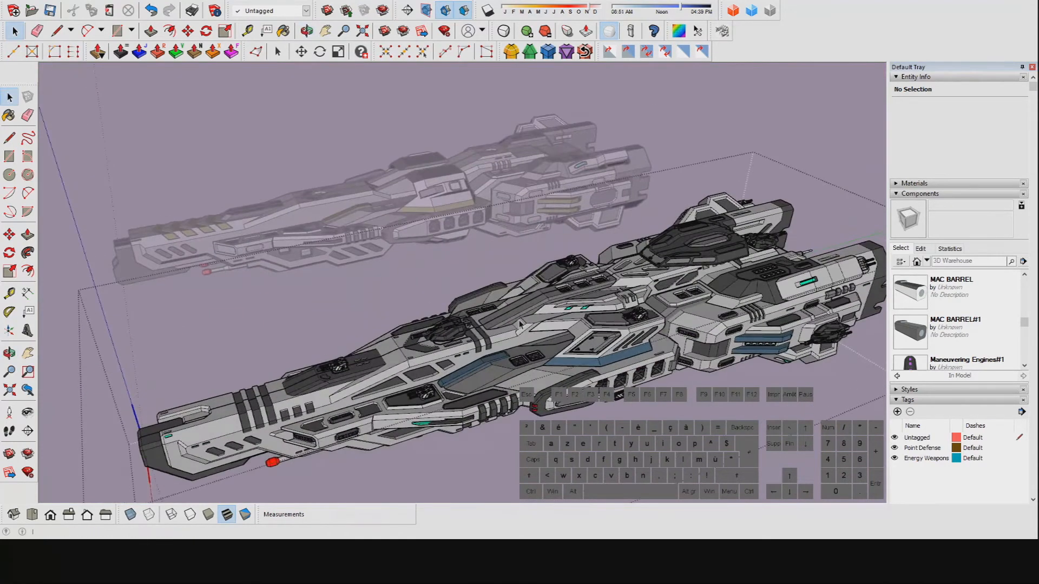
pyautogui.scroll(5, 514, 314)
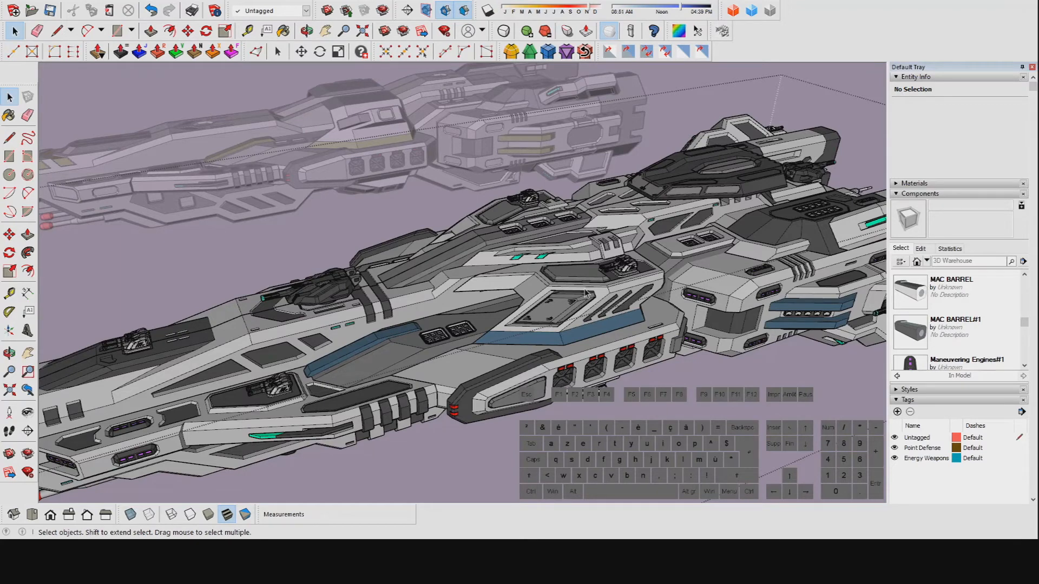
pyautogui.middleClick(375, 320)
pyautogui.middleClick(375, 320)
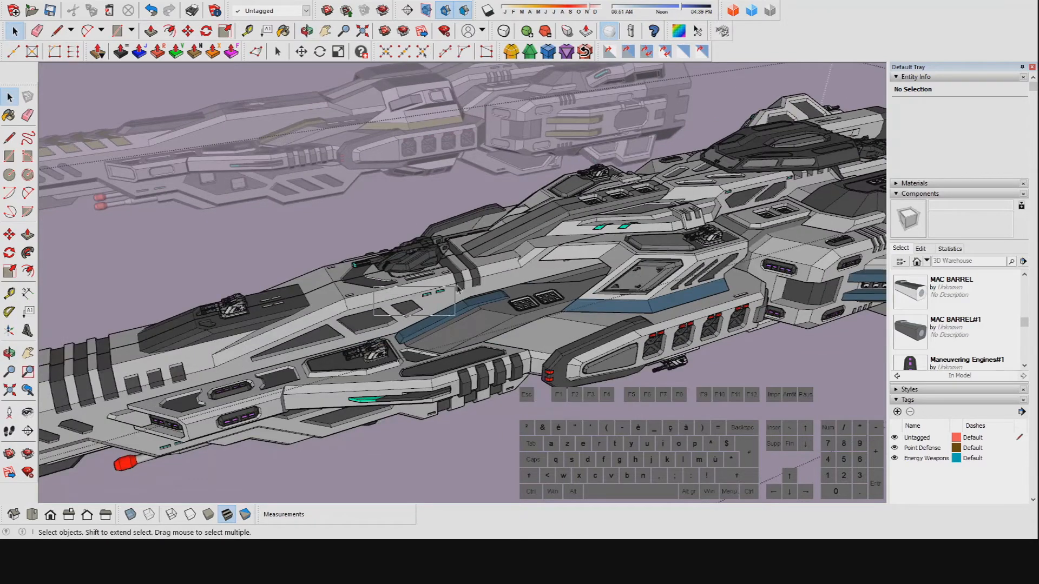
pyautogui.scroll(-3, 439, 292)
pyautogui.middleClick(362, 348)
pyautogui.middleClick(361, 348)
pyautogui.moveTo(362, 348); pyautogui.dragTo(413, 294, button='middle')
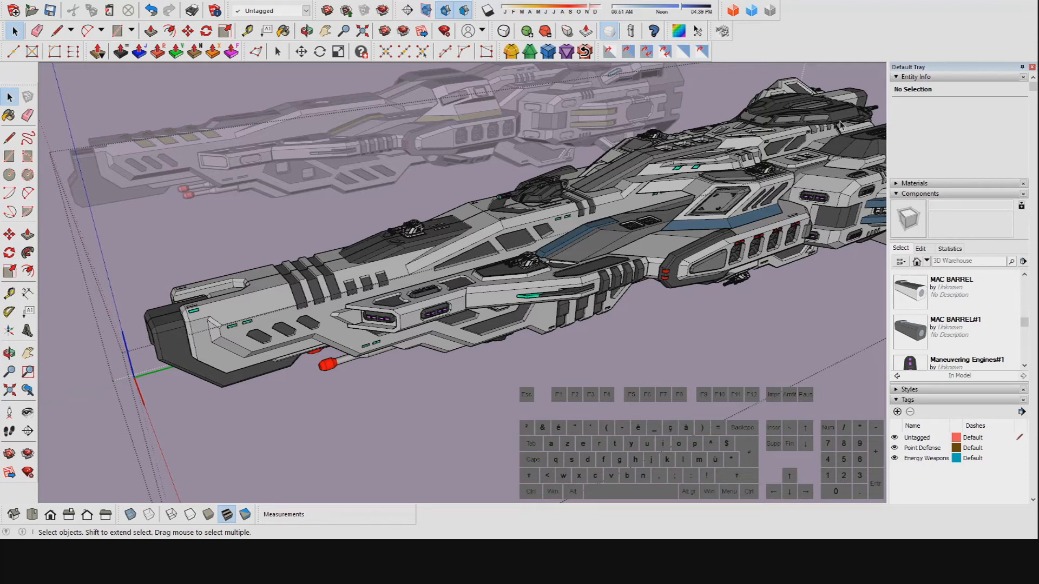
pyautogui.moveTo(511, 266); pyautogui.dragTo(566, 326, button='middle')
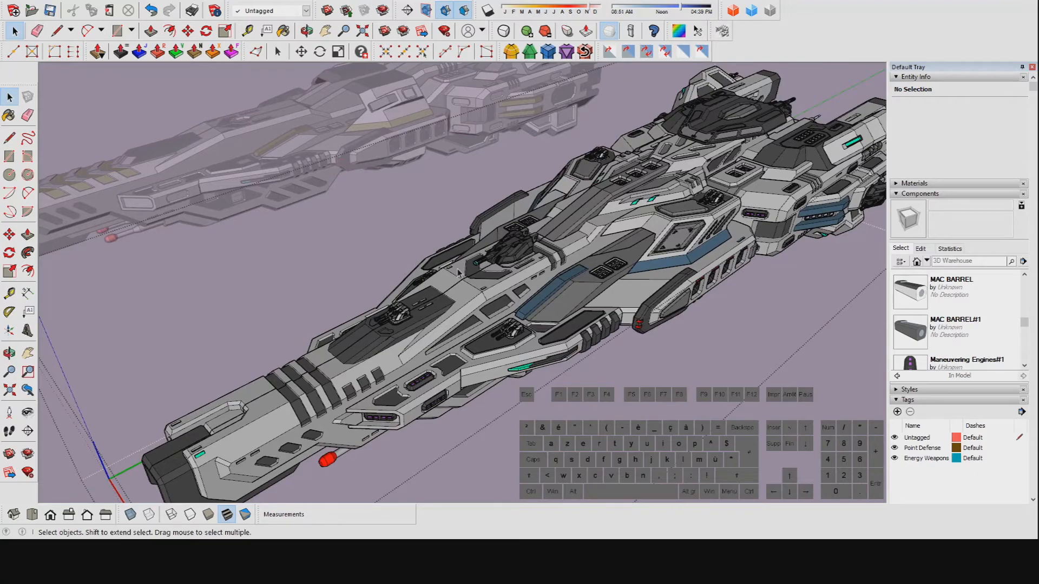
# Open the forward hull object and select its three dark inset panel faces above the side turret
pyautogui.scroll(3, 513, 328)
pyautogui.moveTo(494, 327); pyautogui.dragTo(450, 205, button='middle')
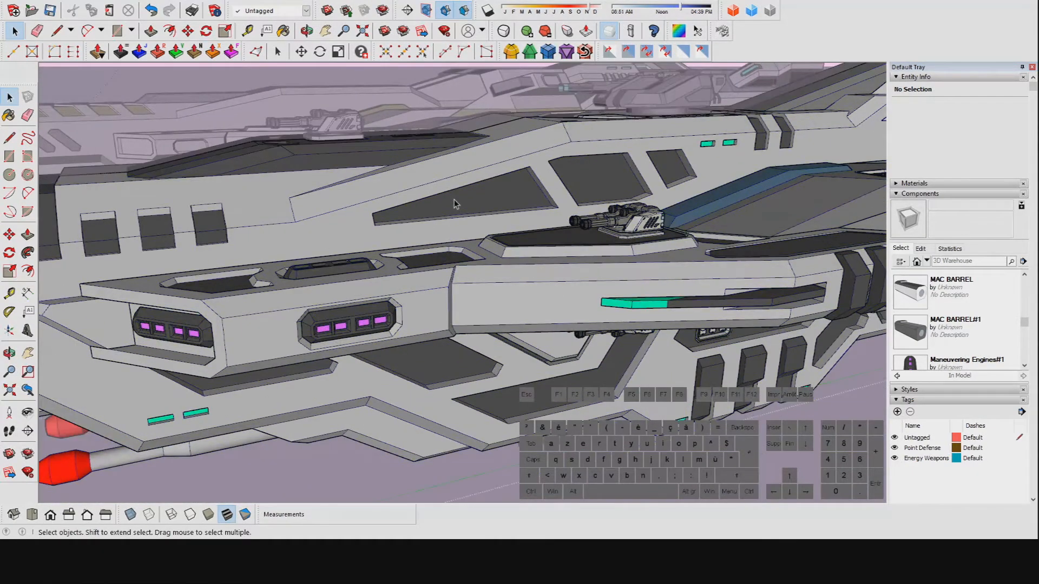
pyautogui.scroll(4, 476, 201)
pyautogui.click(522, 187)
pyautogui.moveTo(509, 205); pyautogui.dragTo(514, 260, button='middle')
pyautogui.scroll(2, 518, 258)
pyautogui.keyDown('shift'); pyautogui.click(621, 248); pyautogui.keyUp('shift')
pyautogui.keyDown('shift'); pyautogui.click(724, 232); pyautogui.keyUp('shift')
pyautogui.moveTo(724, 233); pyautogui.dragTo(381, 266, button='middle')
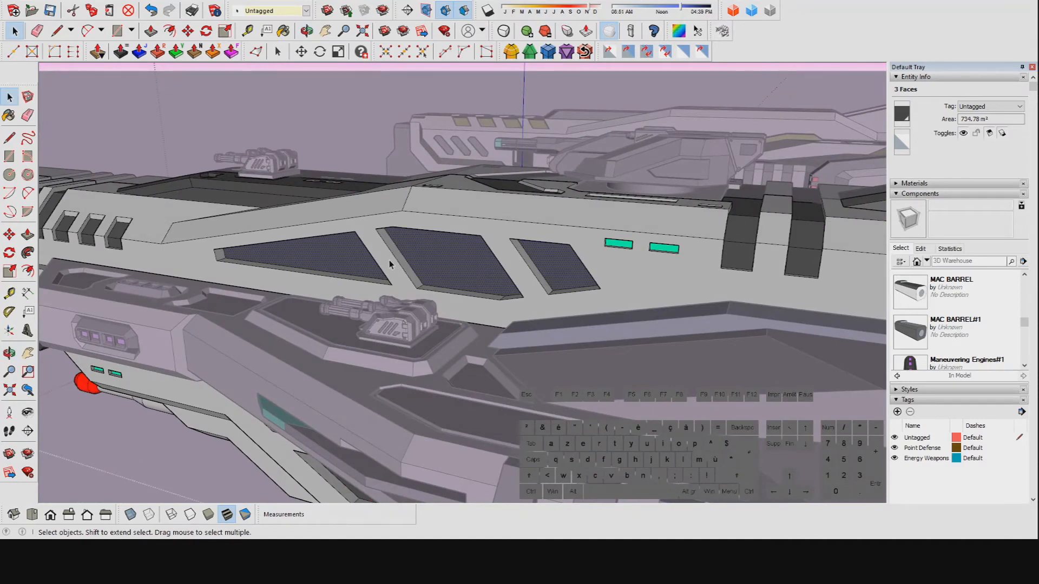
# Select the dark angled inset face on the lower forward flank, beside the missile launcher recess
pyautogui.moveTo(385, 263); pyautogui.dragTo(452, 295, button='middle')
pyautogui.scroll(3, 455, 296)
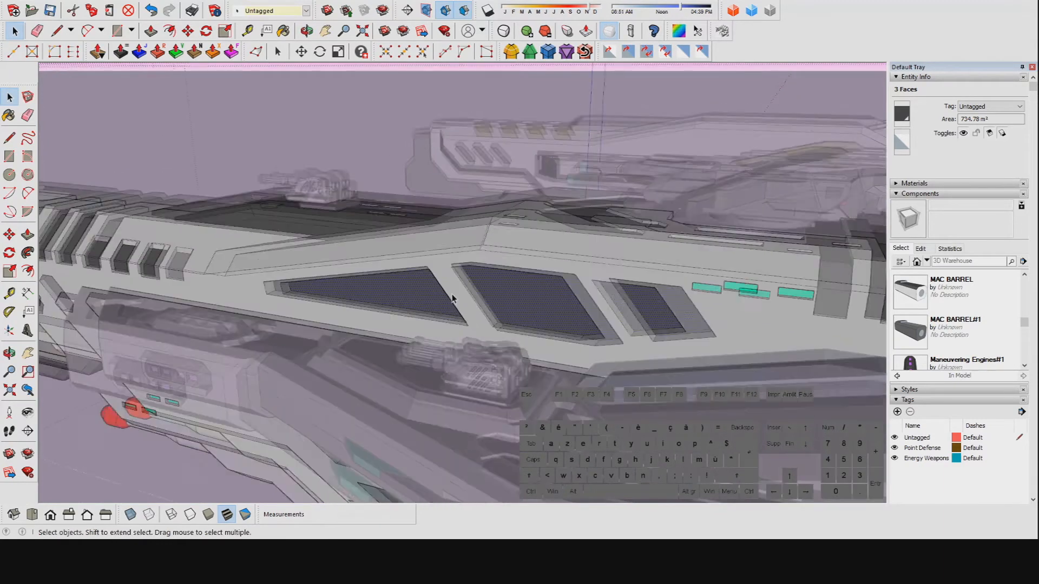
pyautogui.moveTo(549, 288); pyautogui.dragTo(374, 219, button='middle')
pyautogui.click(495, 361)
pyautogui.keyDown('shift'); pyautogui.moveTo(279, 297); pyautogui.dragTo(346, 315, button='middle'); pyautogui.keyUp('shift')
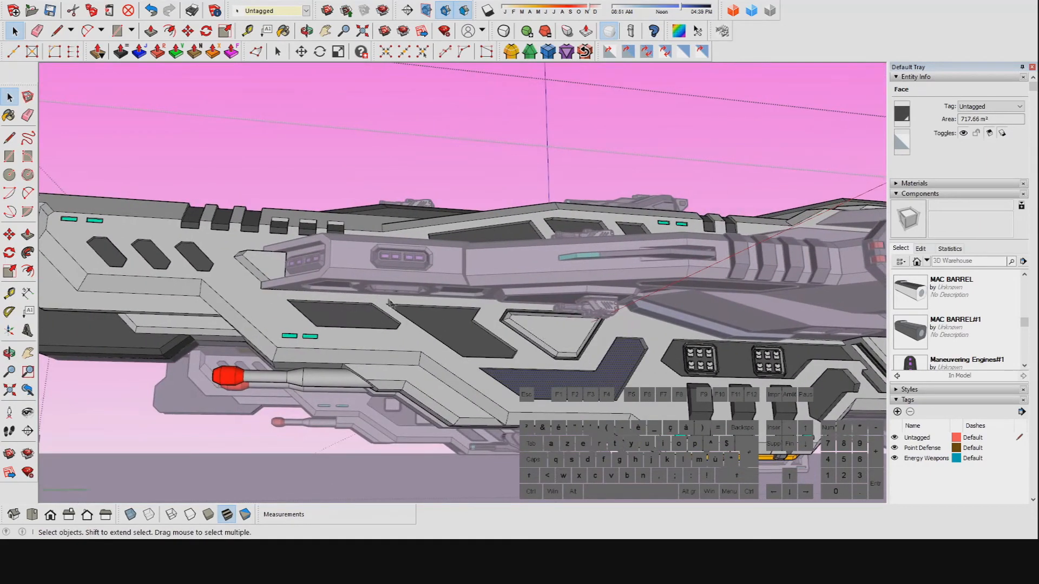
# Select a short edge of the middle upper inset panel on the forward hull
pyautogui.moveTo(358, 304); pyautogui.dragTo(573, 373, button='middle')
pyautogui.keyDown('shift'); pyautogui.moveTo(665, 346); pyautogui.dragTo(515, 292, button='middle'); pyautogui.keyUp('shift')
pyautogui.scroll(3, 536, 264)
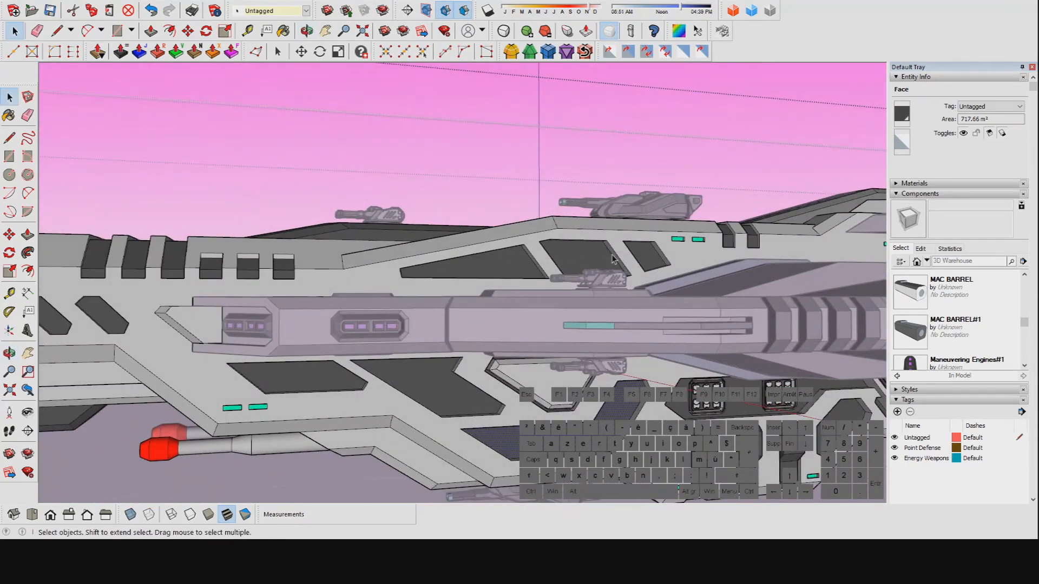
pyautogui.moveTo(556, 419); pyautogui.dragTo(519, 342, button='middle')
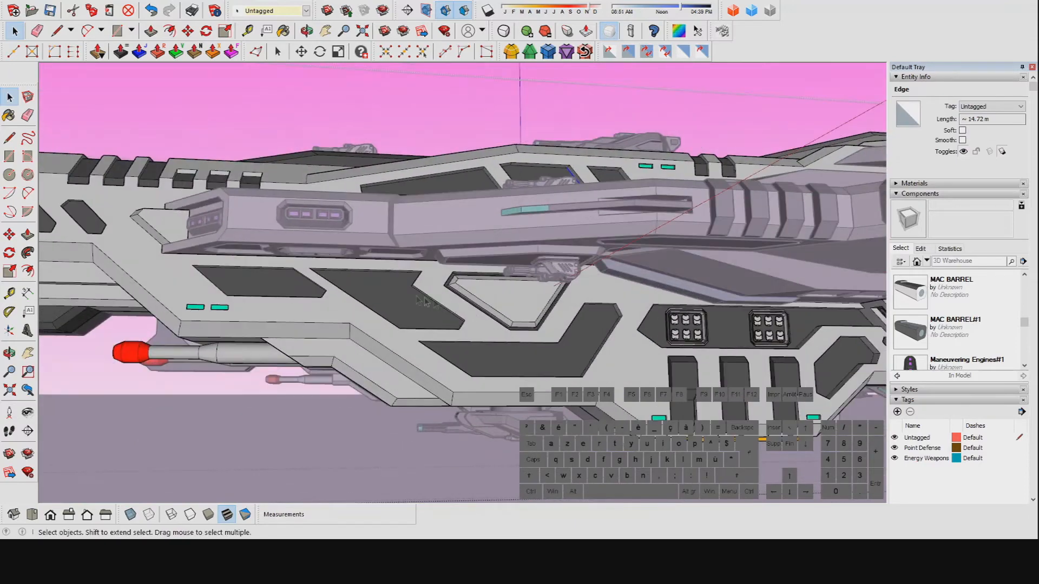
# Select the front Cluster Missile Launcher in the dark recess on the lower forward flank
pyautogui.scroll(-2, 357, 303)
pyautogui.scroll(-1, 355, 304)
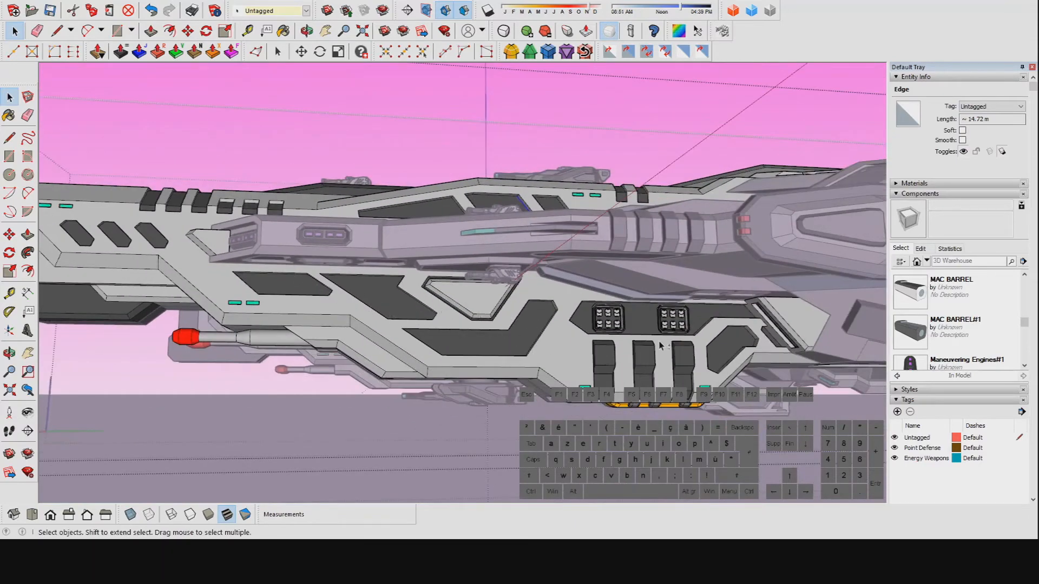
pyautogui.scroll(4, 553, 330)
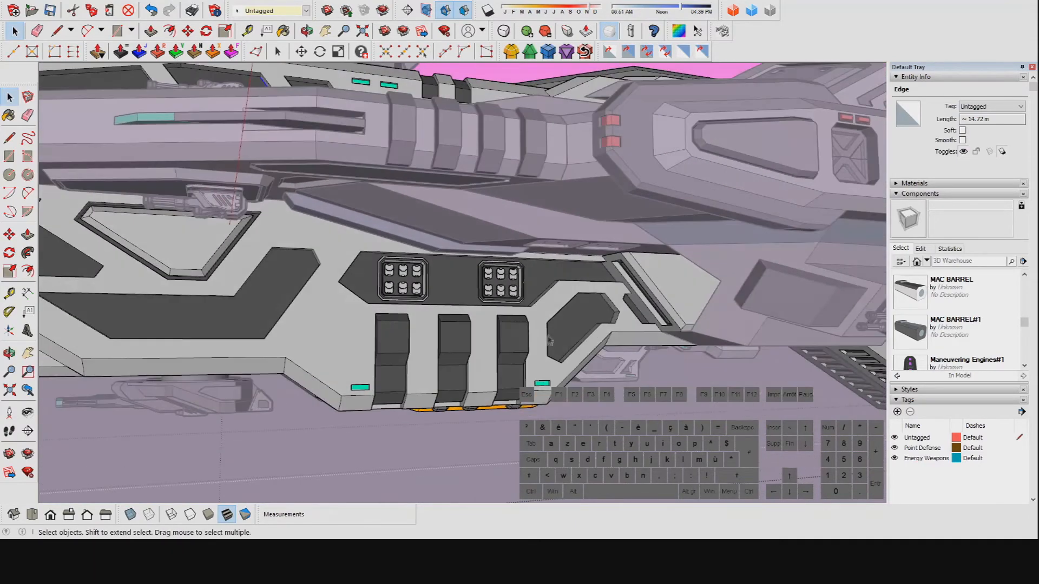
pyautogui.scroll(1, 429, 342)
pyautogui.moveTo(417, 334); pyautogui.dragTo(463, 287, button='middle')
pyautogui.scroll(2, 464, 288)
pyautogui.keyDown('shift'); pyautogui.moveTo(591, 316); pyautogui.dragTo(693, 346, button='middle'); pyautogui.keyUp('shift')
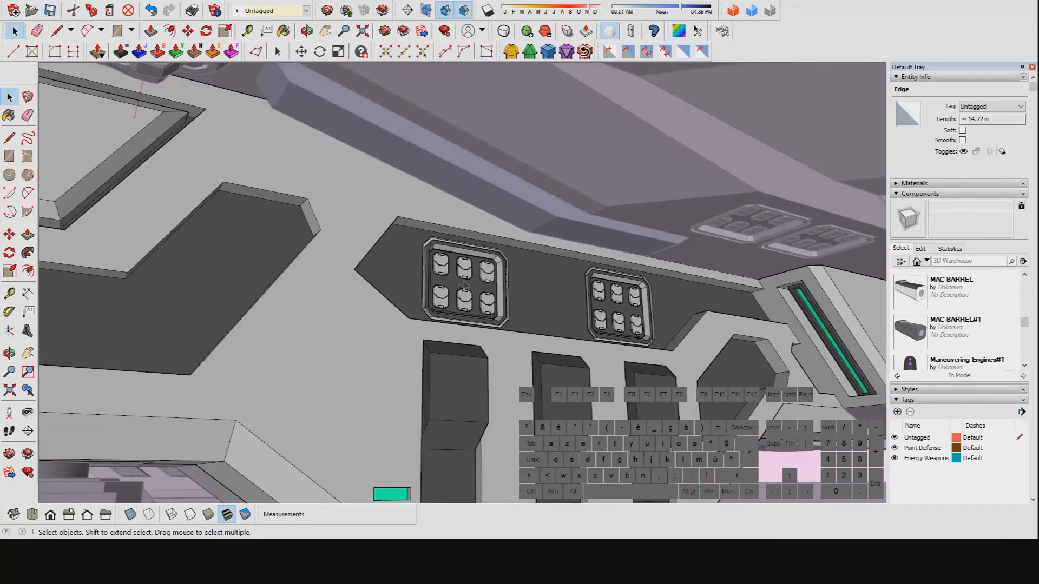
pyautogui.scroll(2, 487, 271)
pyautogui.scroll(2, 389, 217)
pyautogui.click(384, 211)
pyautogui.moveTo(450, 290); pyautogui.dragTo(396, 204, button='middle')
pyautogui.scroll(-1, 448, 319)
pyautogui.scroll(-3, 448, 323)
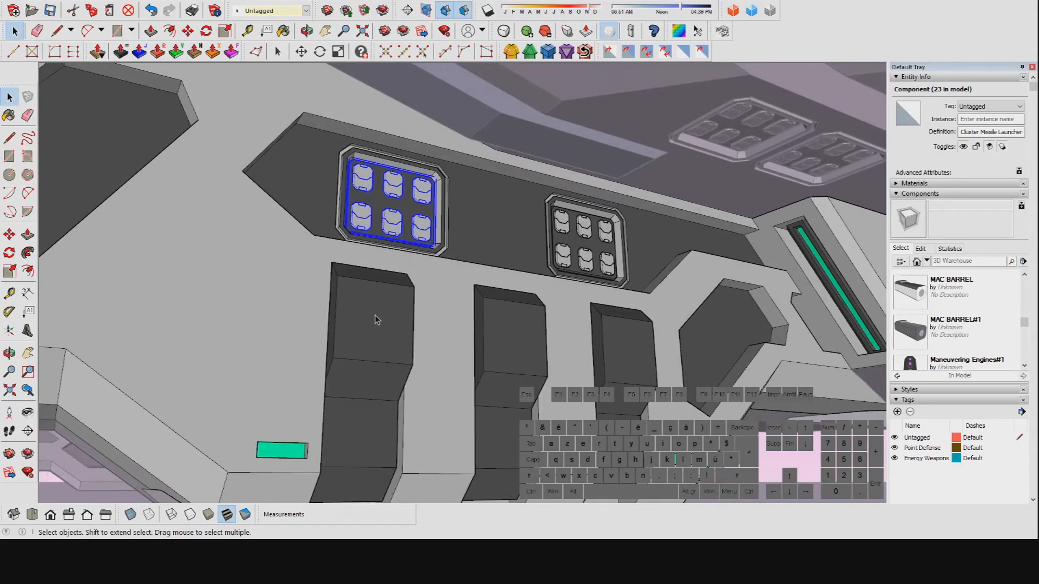
# Select the three dark vertical recesses below the missile launchers in turn and leave the forward hull object
pyautogui.click(376, 320)
pyautogui.scroll(-2, 427, 336)
pyautogui.click(488, 336)
pyautogui.click(563, 334)
pyautogui.moveTo(562, 335); pyautogui.dragTo(391, 325, button='middle')
pyautogui.click(536, 250)
# Examine the underside's orange-trimmed bay, elongated recess, rows of rectangular openings and nearby missile launchers
pyautogui.moveTo(528, 252); pyautogui.dragTo(423, 319, button='middle')
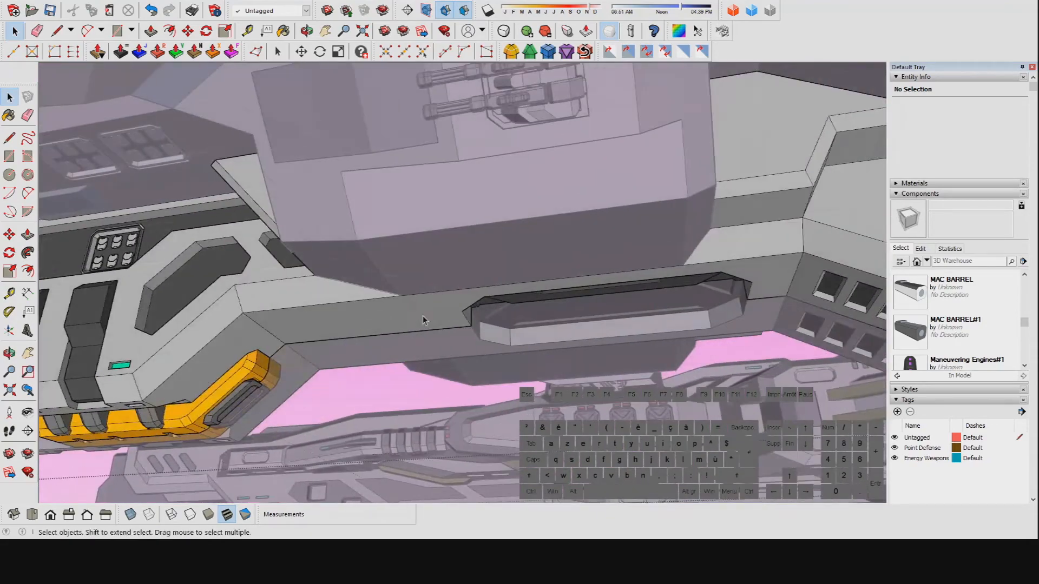
pyautogui.scroll(-10, 499, 244)
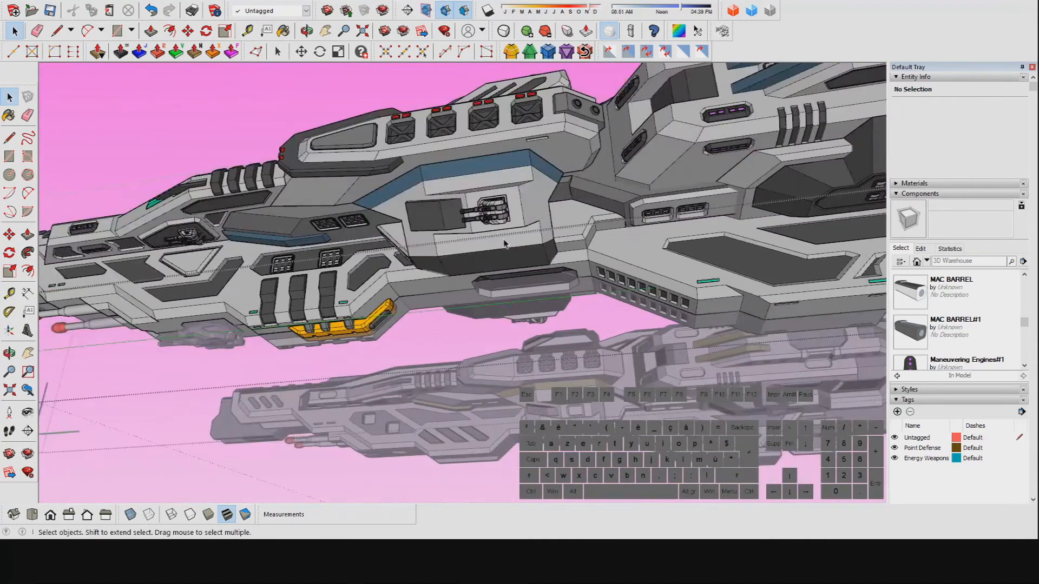
pyautogui.moveTo(503, 243)
pyautogui.mouseDown(button='middle')
pyautogui.moveTo(622, 344)
pyautogui.moveTo(392, 289)
pyautogui.moveTo(542, 257)
pyautogui.moveTo(500, 252)
pyautogui.mouseUp(button='middle')
pyautogui.scroll(2, 589, 220)
pyautogui.scroll(2, 576, 219)
pyautogui.scroll(2, 458, 259)
pyautogui.moveTo(475, 326); pyautogui.dragTo(448, 308, button='middle')
pyautogui.scroll(2, 286, 233)
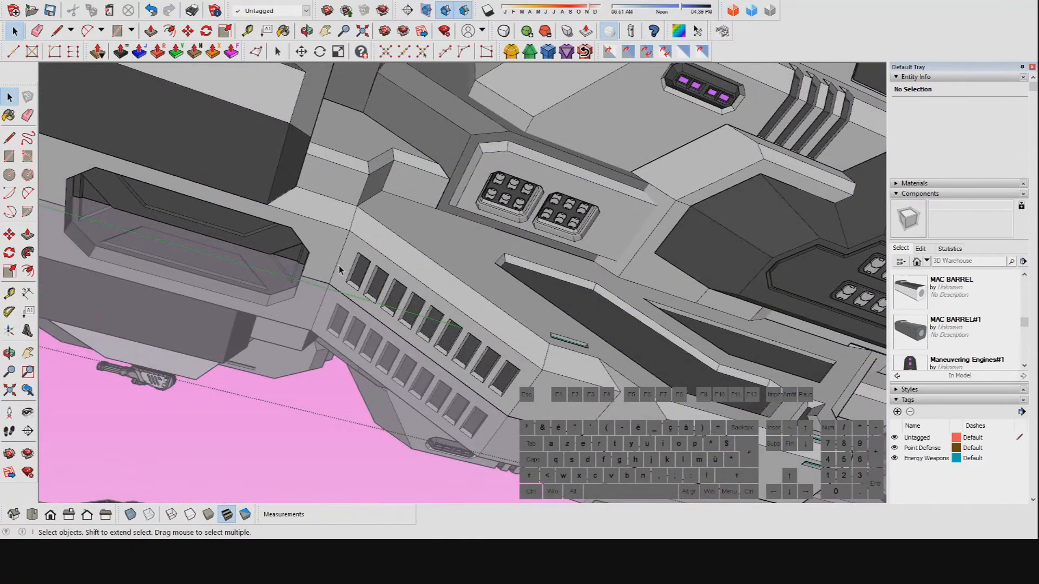
pyautogui.moveTo(515, 390); pyautogui.dragTo(388, 260, button='middle')
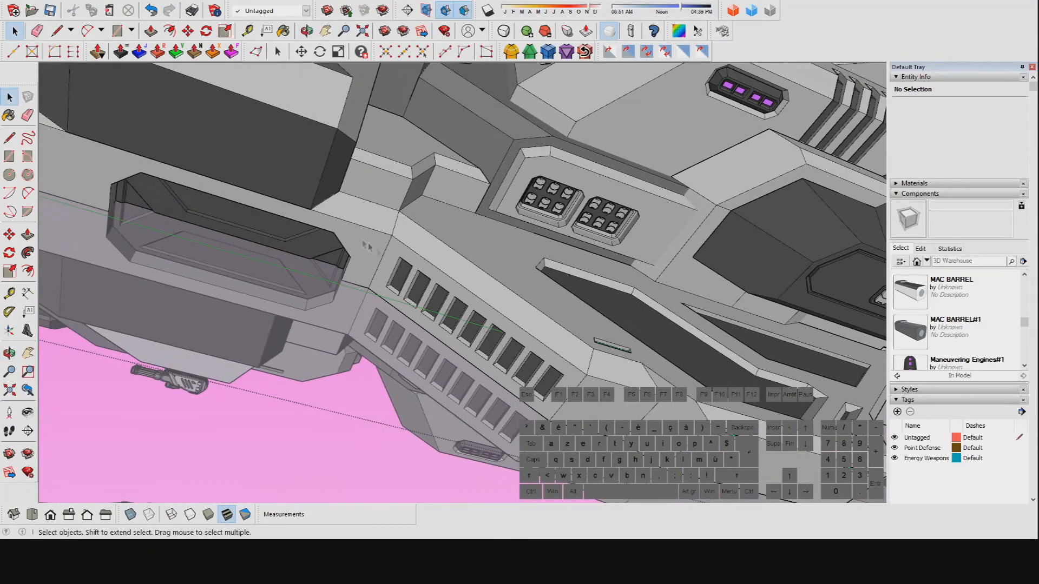
pyautogui.moveTo(400, 368); pyautogui.dragTo(573, 319, button='middle')
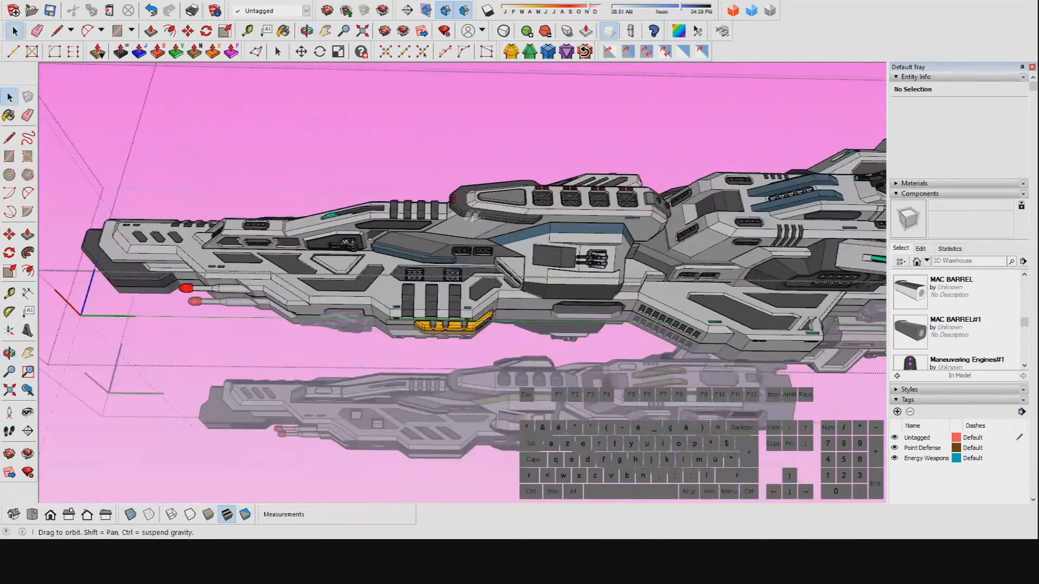
# Close the blue-panelled ship's component to return to the full model with both ships
pyautogui.moveTo(471, 216); pyautogui.dragTo(544, 277)
pyautogui.moveTo(544, 278); pyautogui.dragTo(441, 339, button='middle')
pyautogui.moveTo(524, 318); pyautogui.dragTo(600, 303, button='middle')
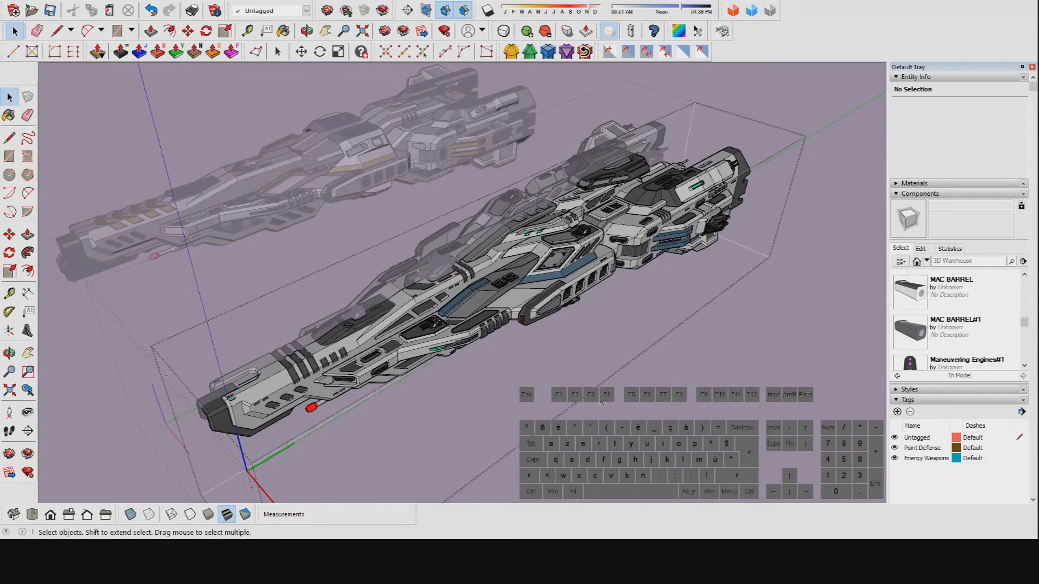
pyautogui.click(586, 379)
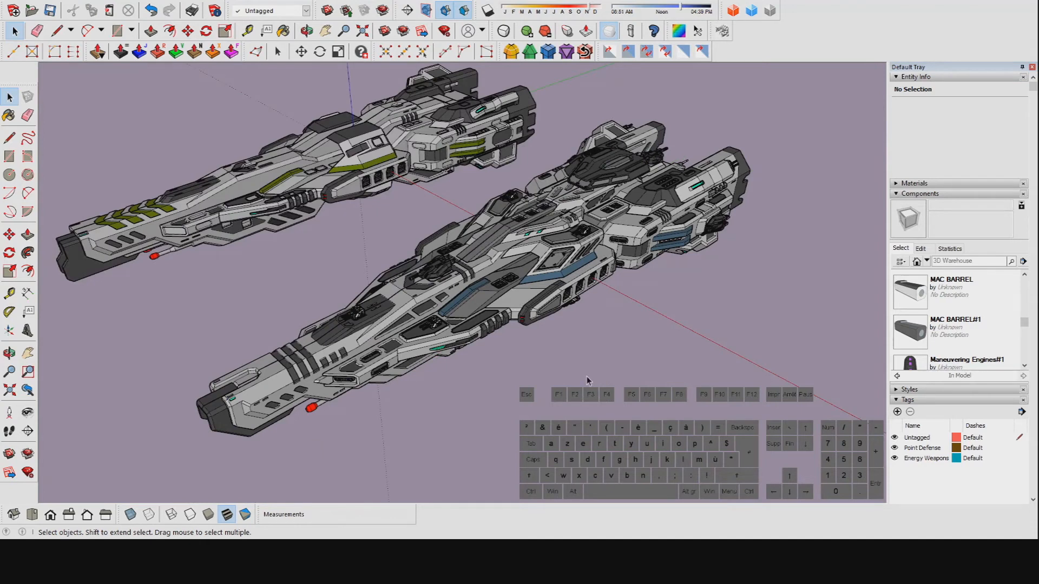